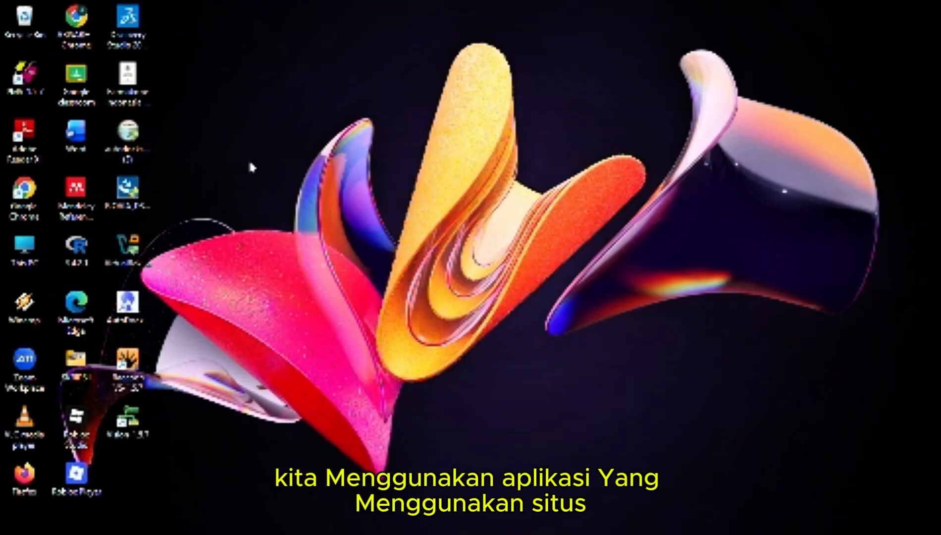
Launch Google Chrome with one of the listed user profiles and maximize the browser window
mouse_move(216, 509)
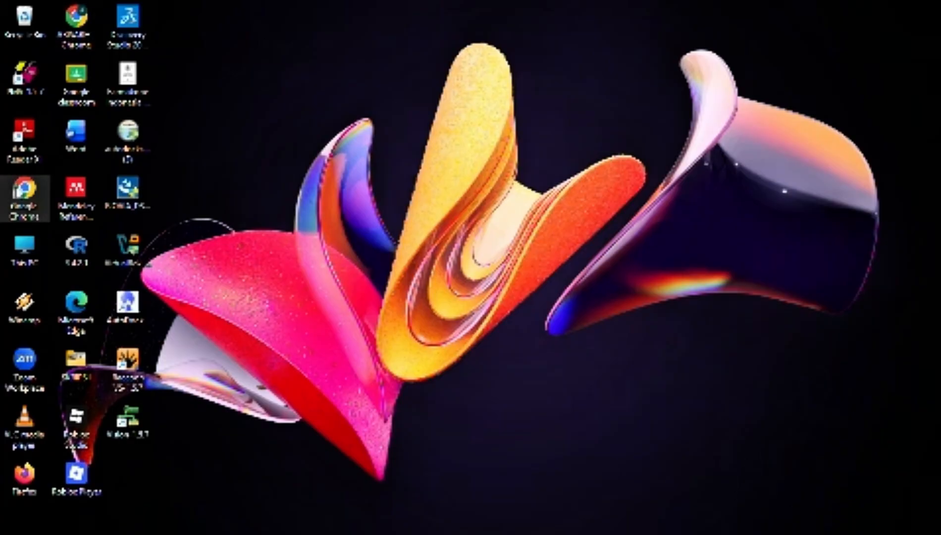
double_click(21, 195)
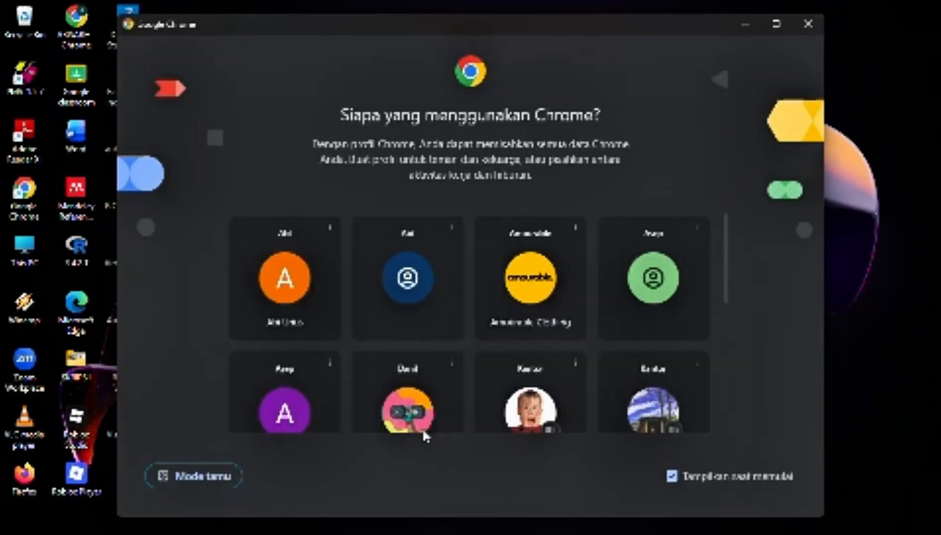
left_click(416, 398)
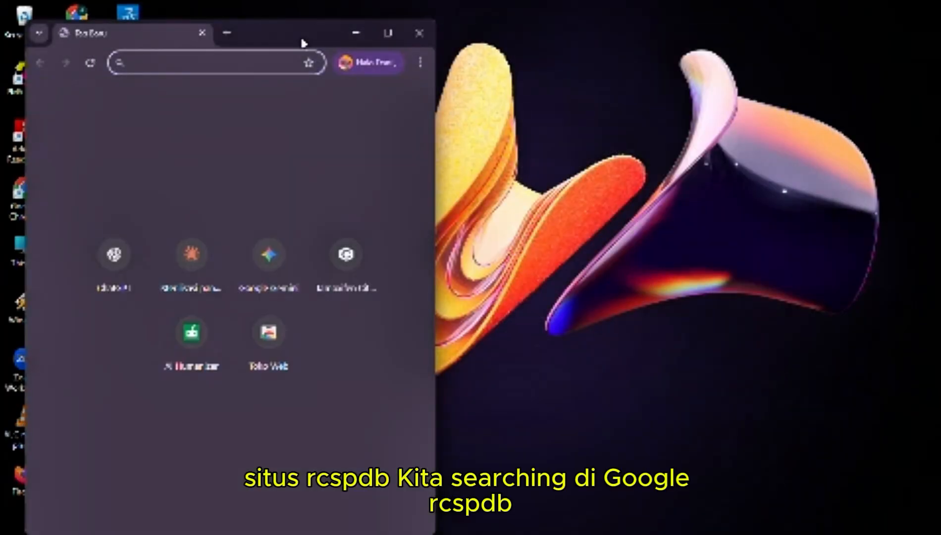
double_click(304, 44)
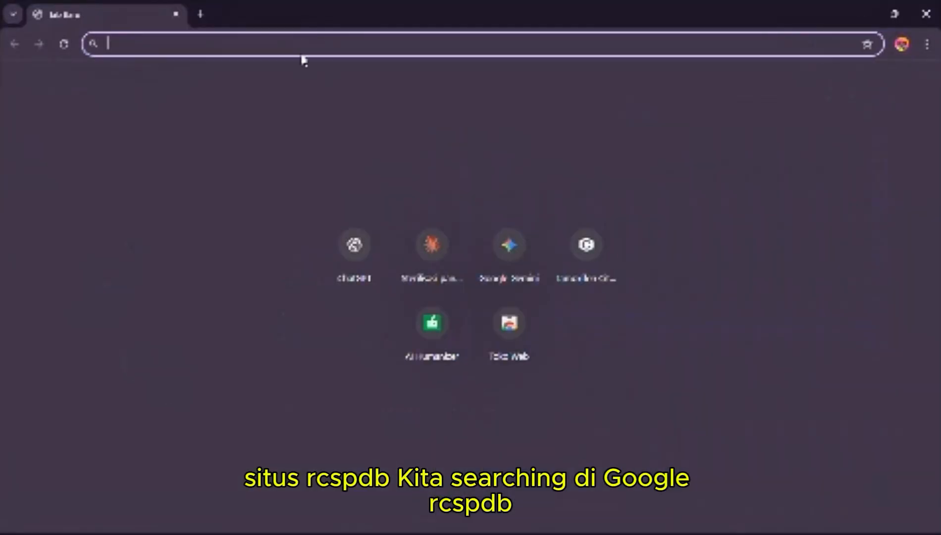
Search the web for "rcsb pdb" and open the RCSB PDB homepage from the results
left_click(303, 55)
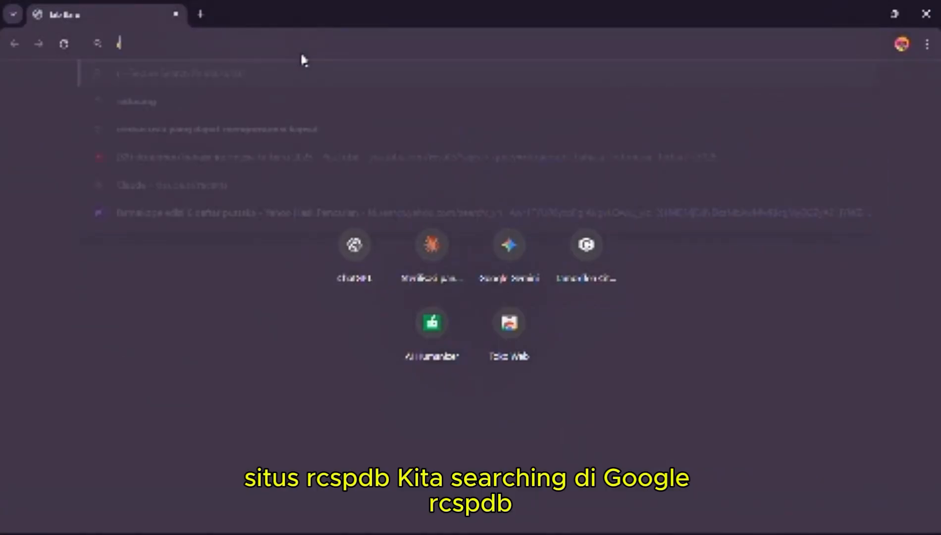
type("rcsb")
key("Down")
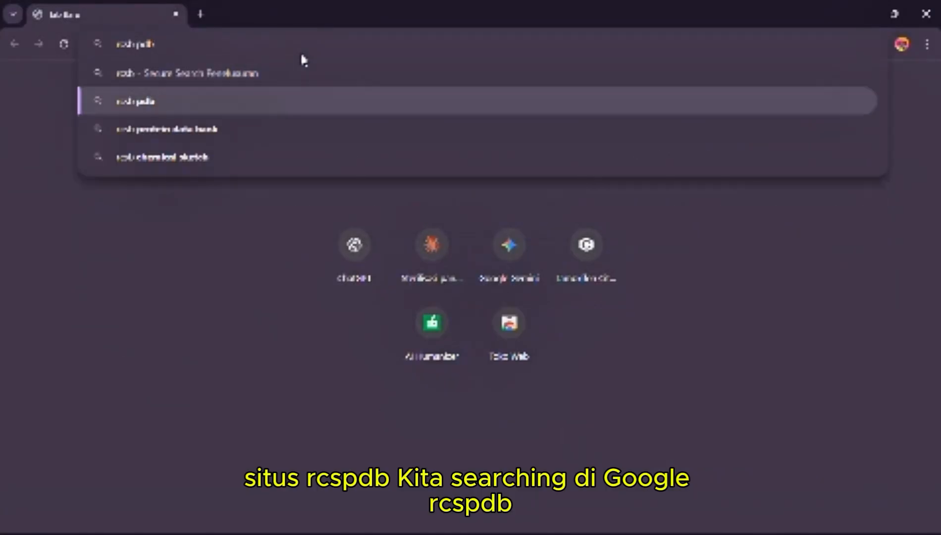
key("Return")
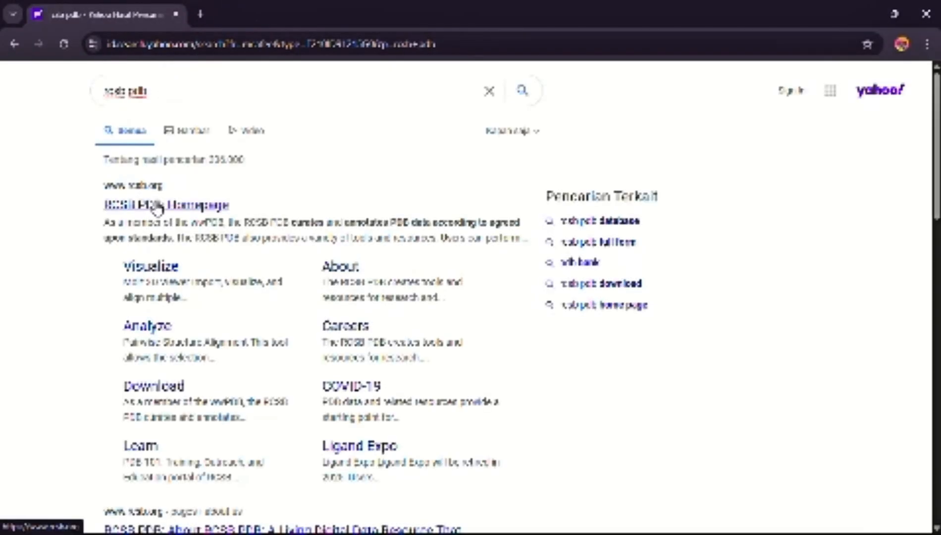
left_click(153, 204)
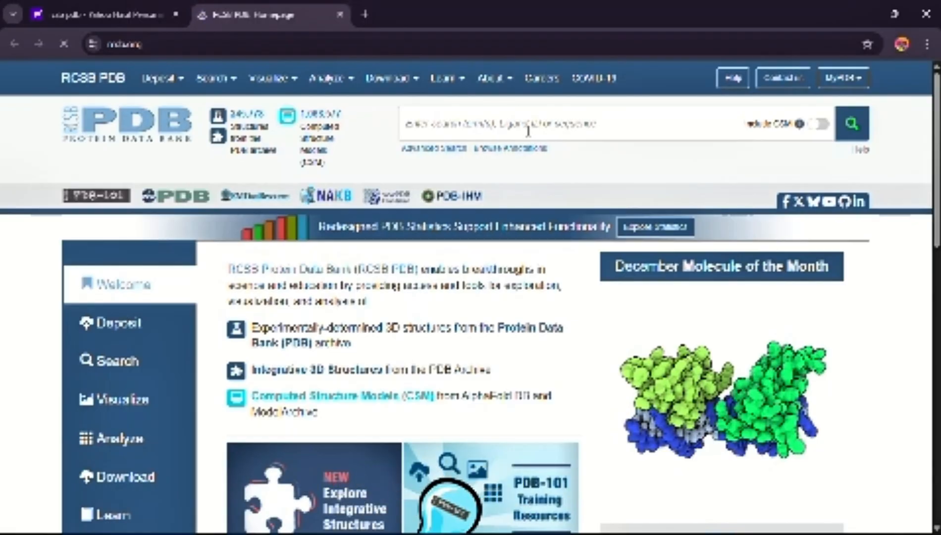
Search the RCSB Protein Data Bank for the PDB code 3ert
mouse_move(330, 78)
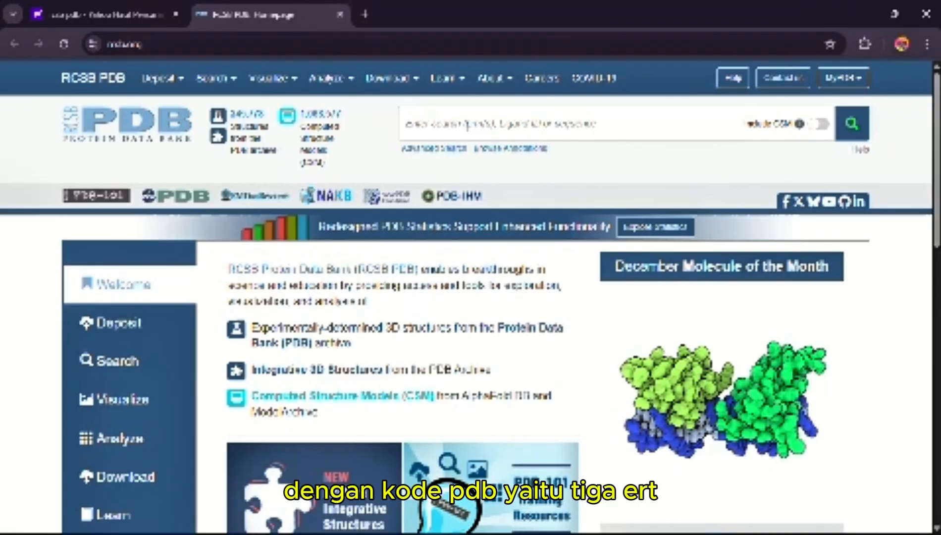
left_click(466, 124)
type("3ert")
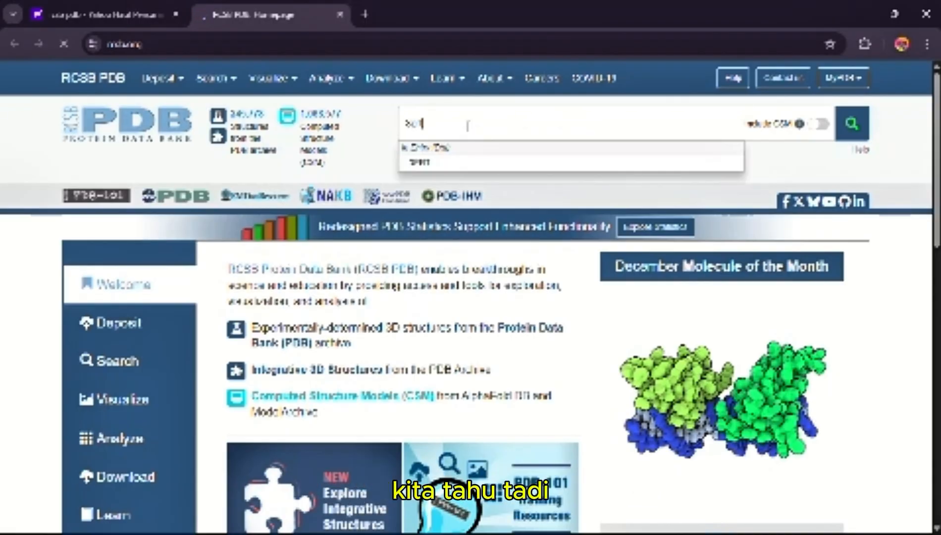
key("Return")
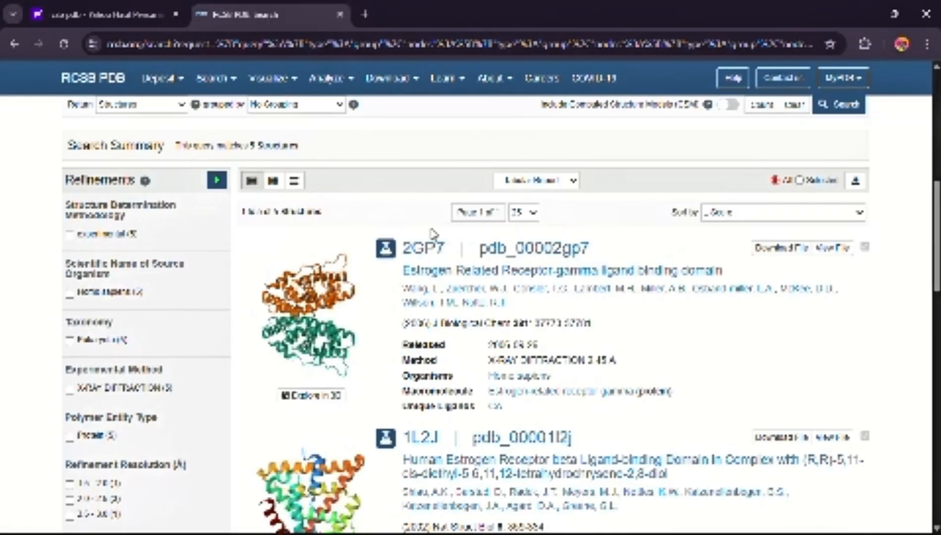
Find the 3ERT human estrogen receptor alpha structure among the search results and open its entry page
scroll(492, 297, "up", 5)
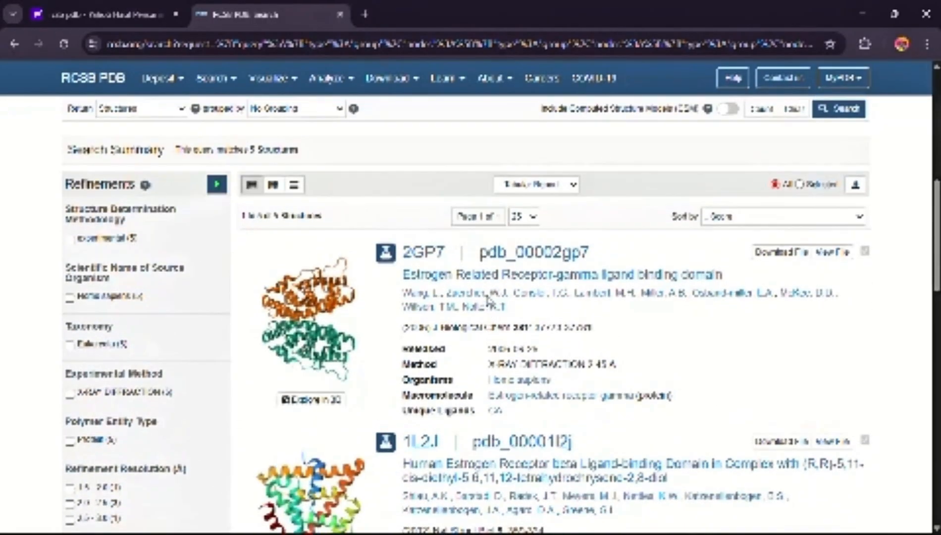
scroll(495, 294, "up", 5)
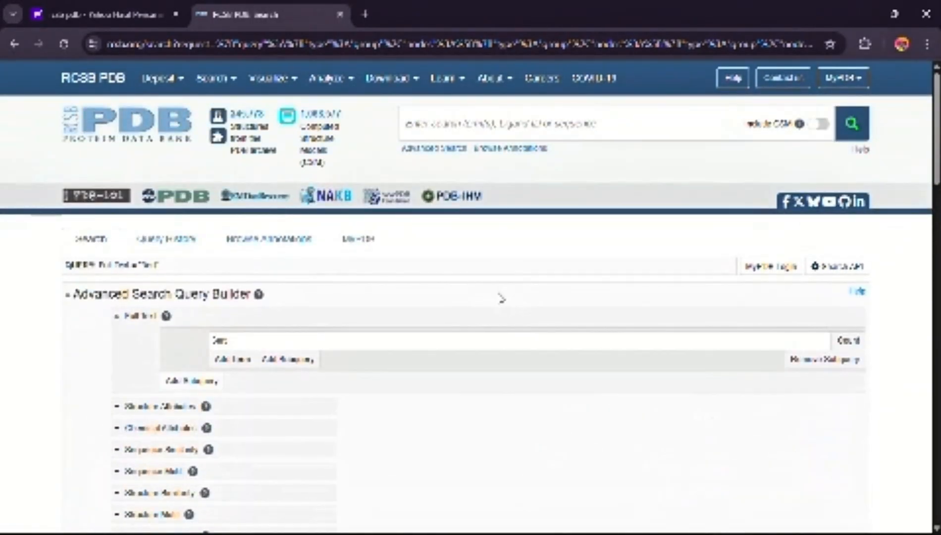
scroll(497, 291, "down", 5)
scroll(465, 282, "down", 8)
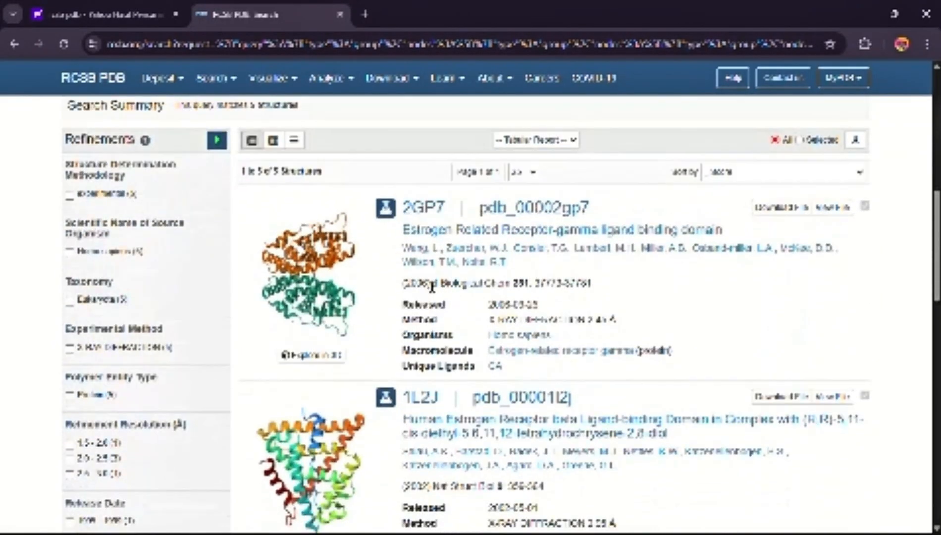
scroll(425, 269, "down", 4)
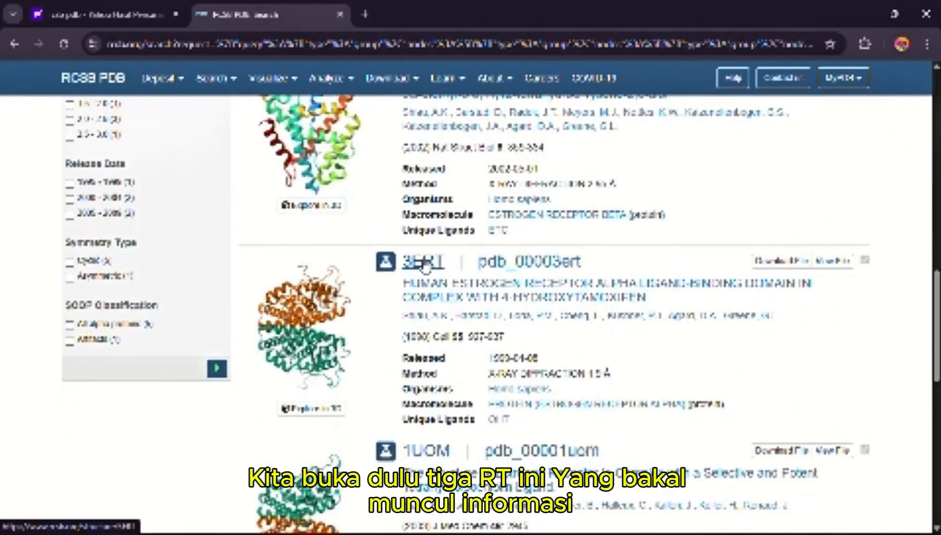
left_click(425, 270)
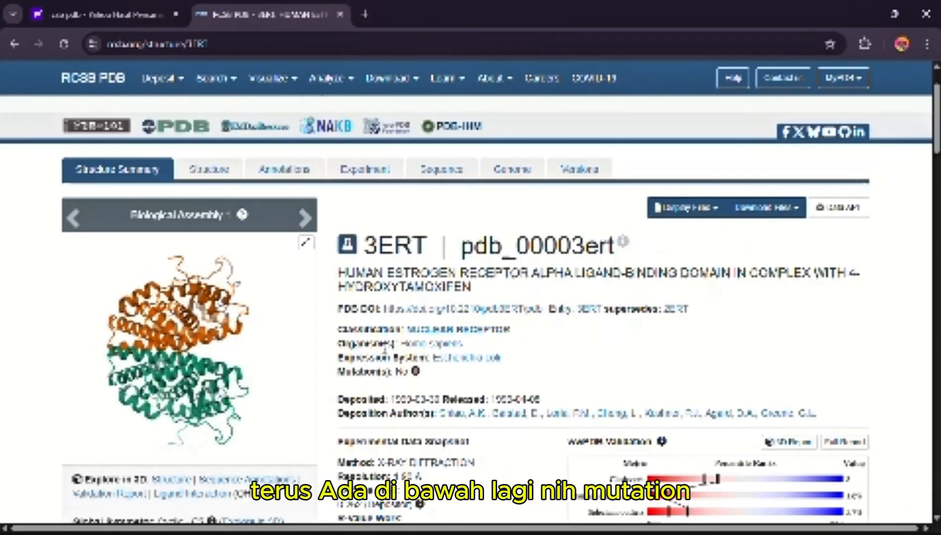
Examine the 3ERT entry's mutation, method, resolution, macromolecule and ligand information
scroll(386, 354, "down", 1)
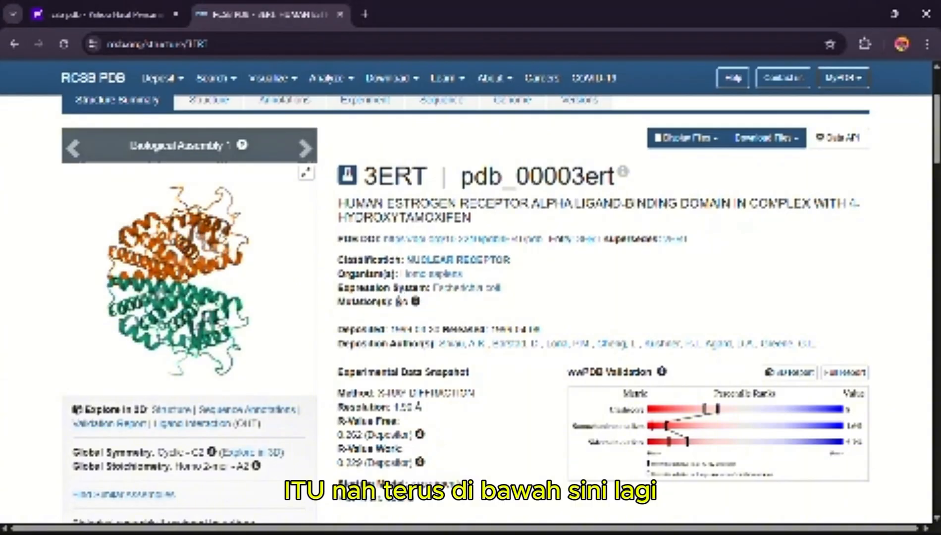
scroll(402, 294, "down", 3)
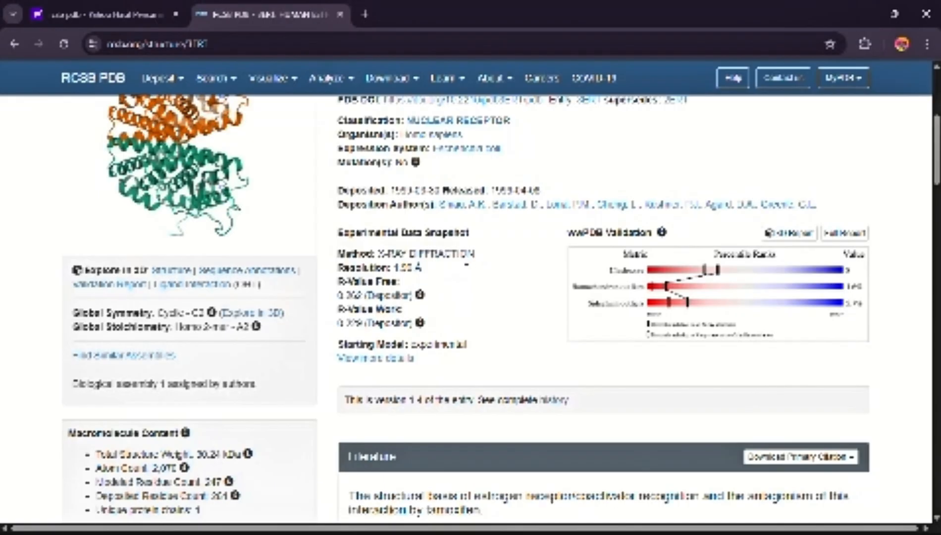
scroll(213, 264, "down", 13)
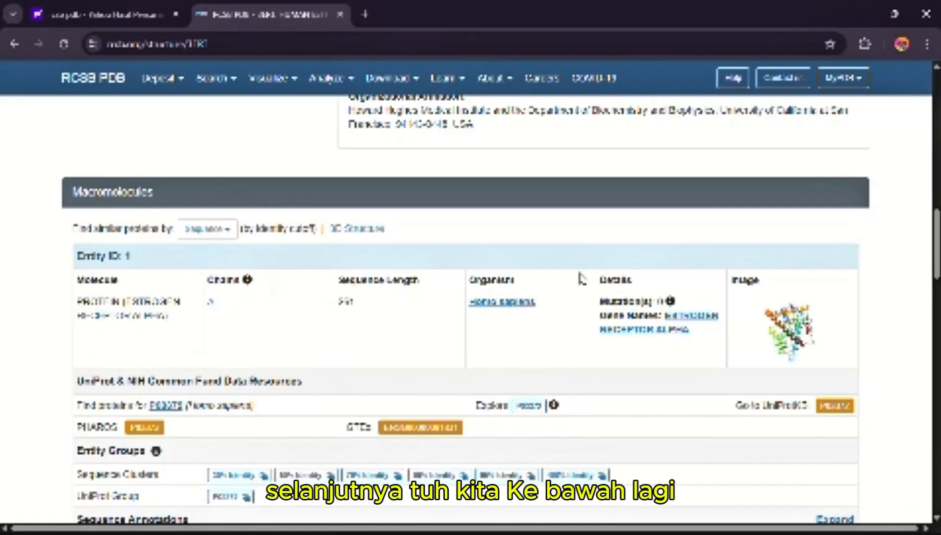
scroll(581, 278, "down", 10)
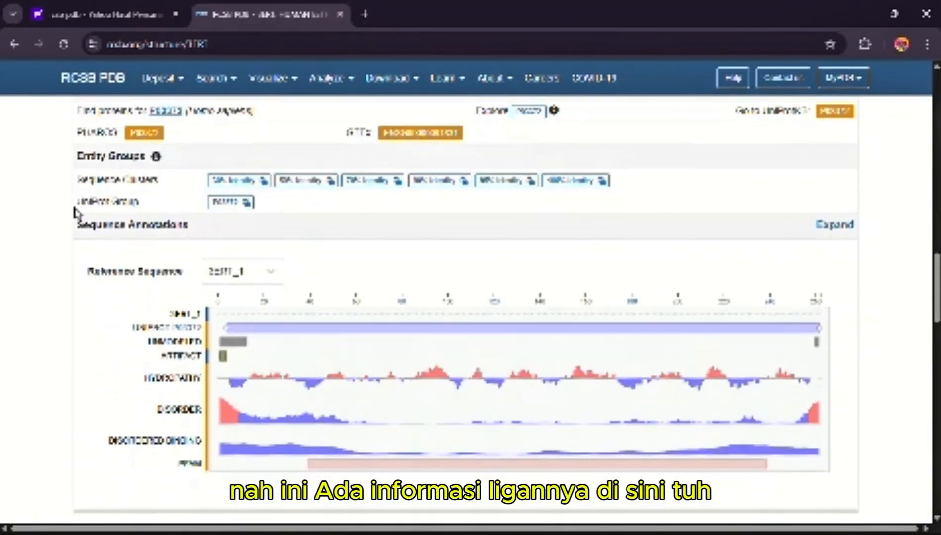
scroll(78, 221, "down", 5)
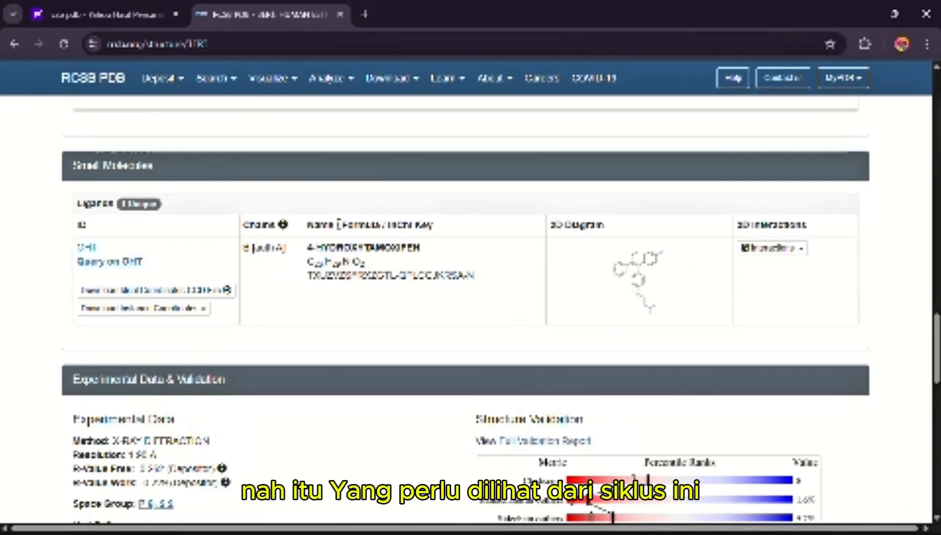
scroll(326, 237, "down", 4)
Download the 3ERT structure file in Legacy PDB Format
scroll(327, 237, "up", 12)
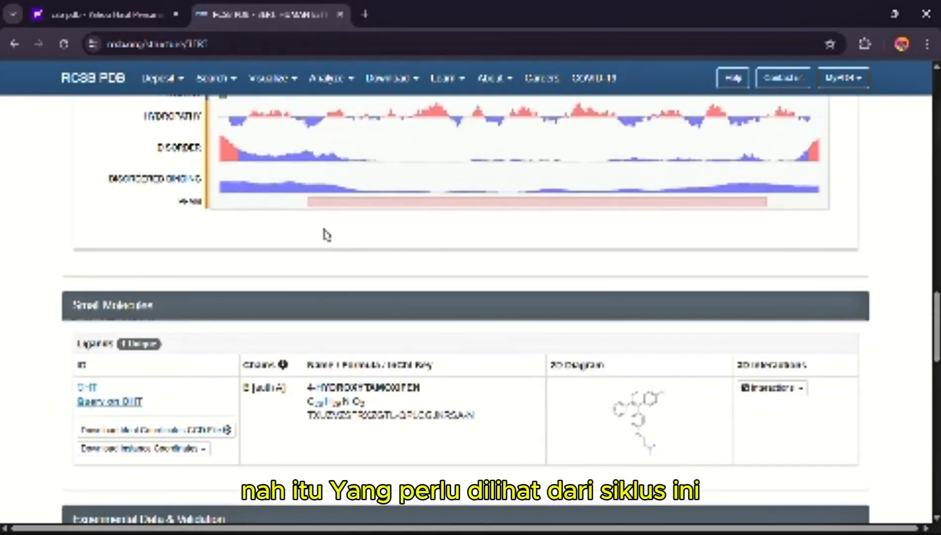
scroll(360, 218, "up", 10)
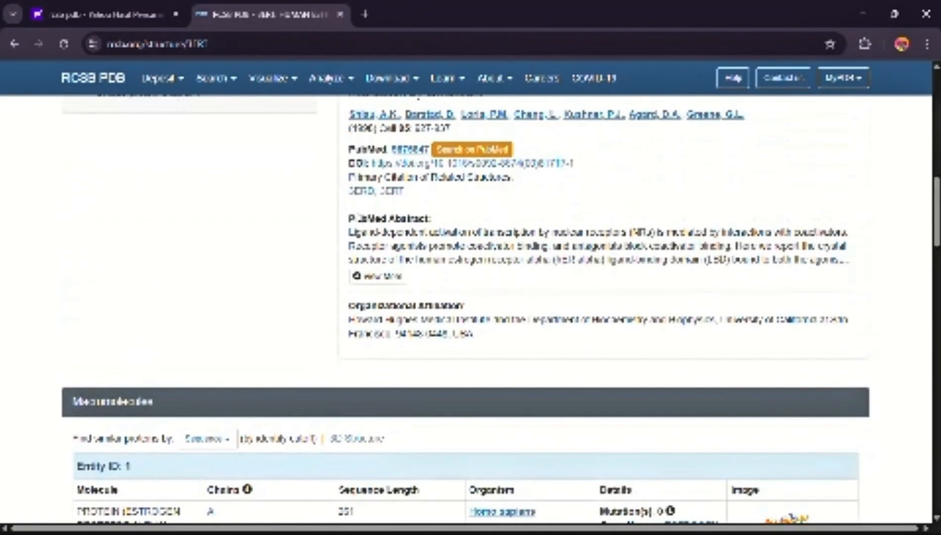
scroll(360, 218, "up", 6)
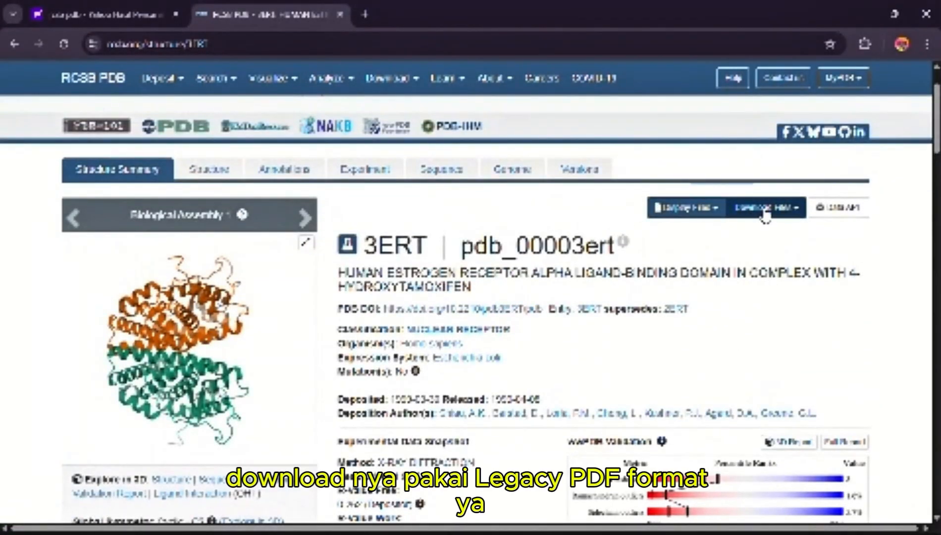
left_click(767, 208)
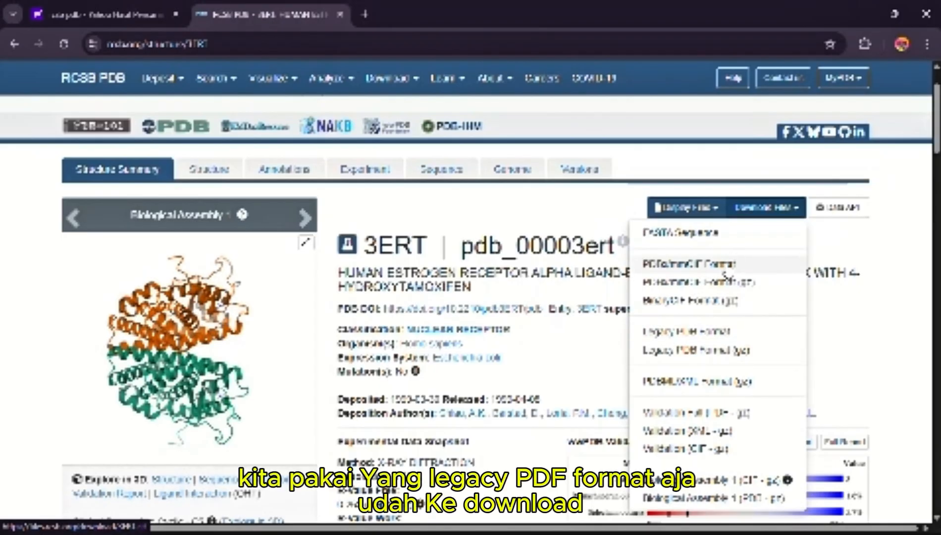
left_click(675, 332)
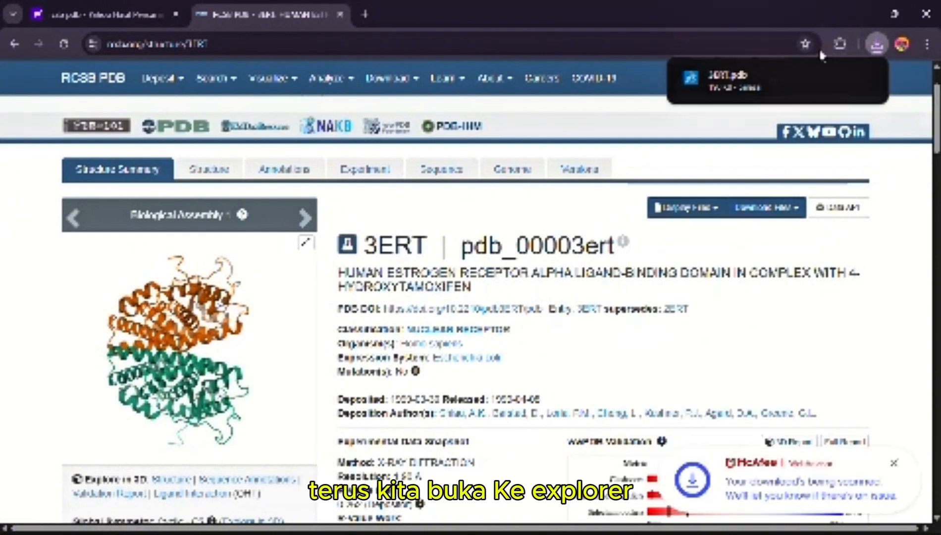
Minimize the browser, show the Downloads folder in File Explorer, and maximize the window to browse its files
left_click(855, 12)
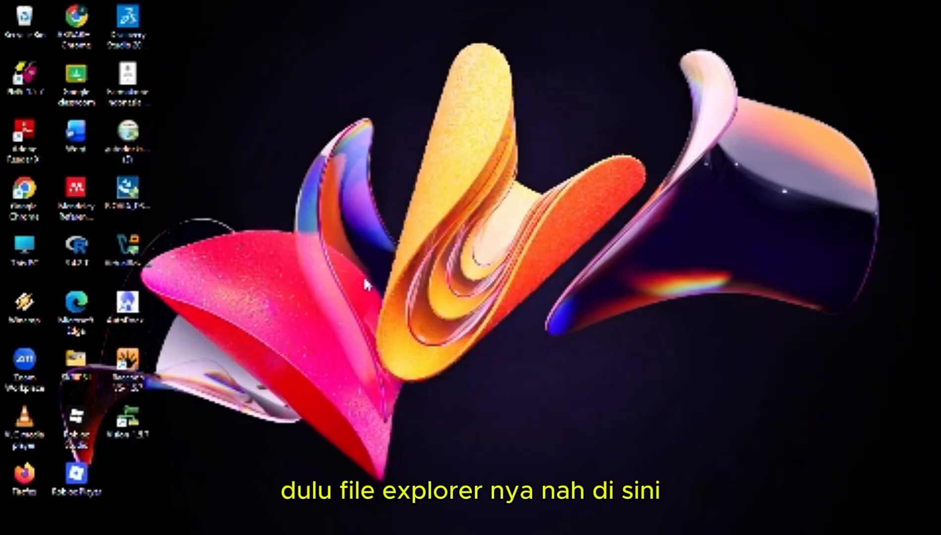
mouse_move(319, 526)
left_click(350, 518)
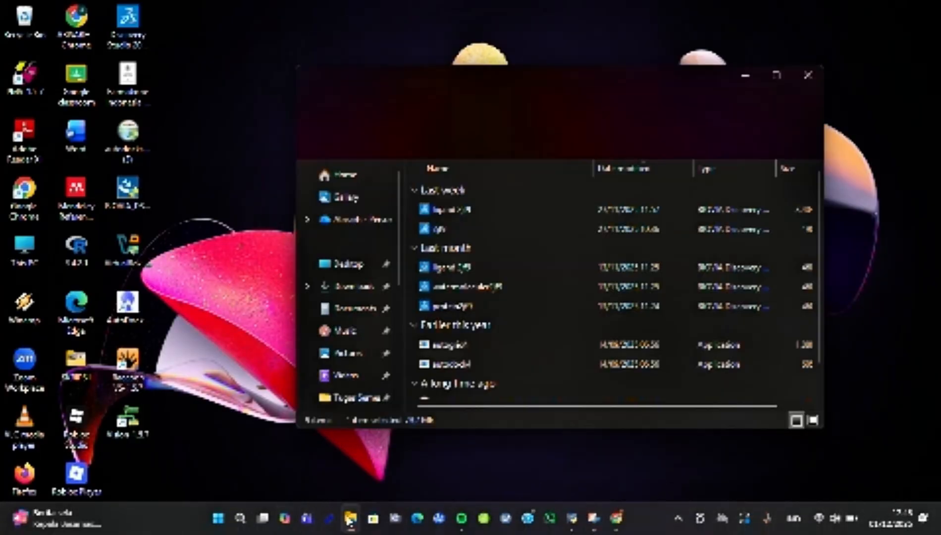
left_click(367, 291)
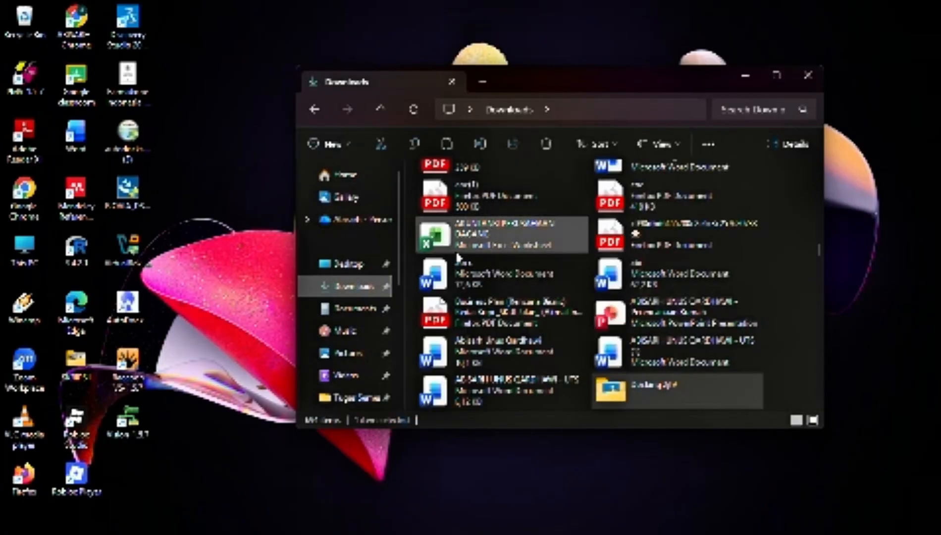
scroll(609, 255, "down", 10)
scroll(607, 252, "up", 9)
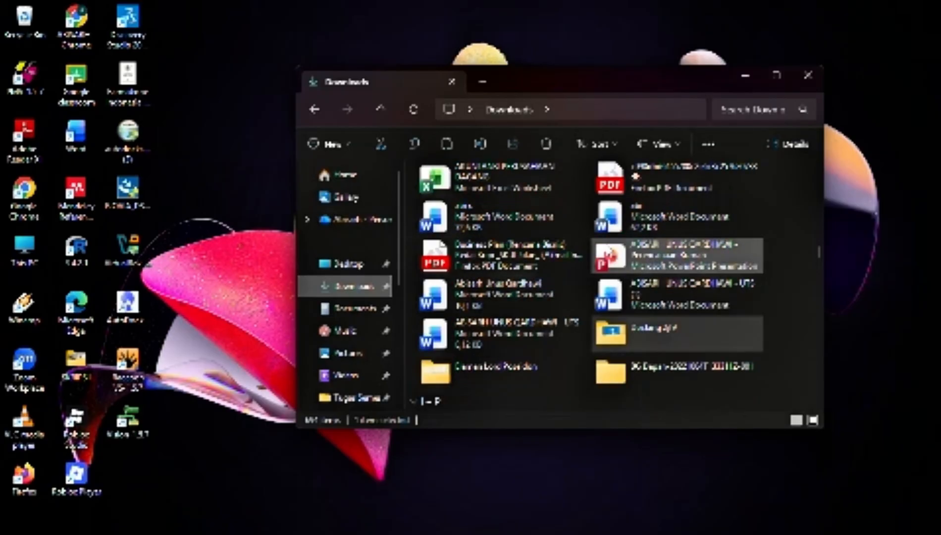
scroll(609, 255, "up", 3)
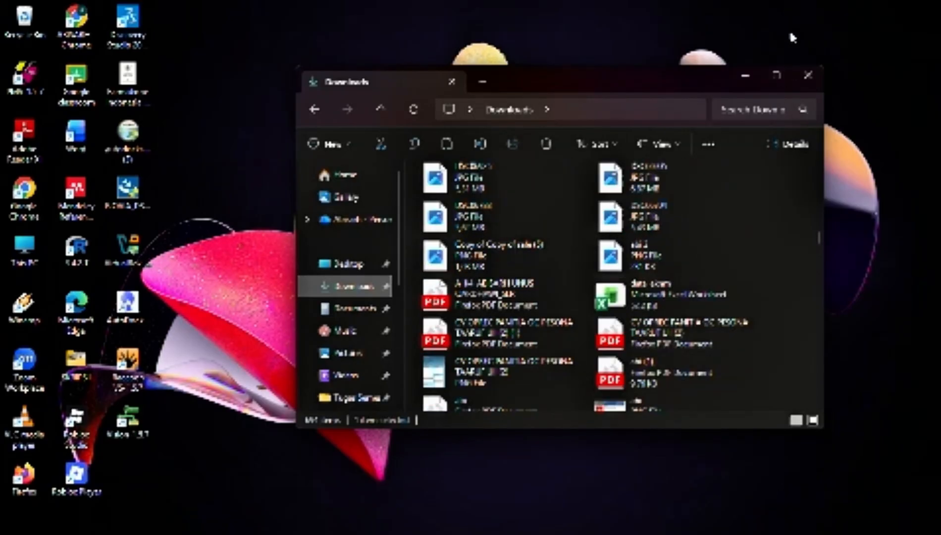
left_click(776, 74)
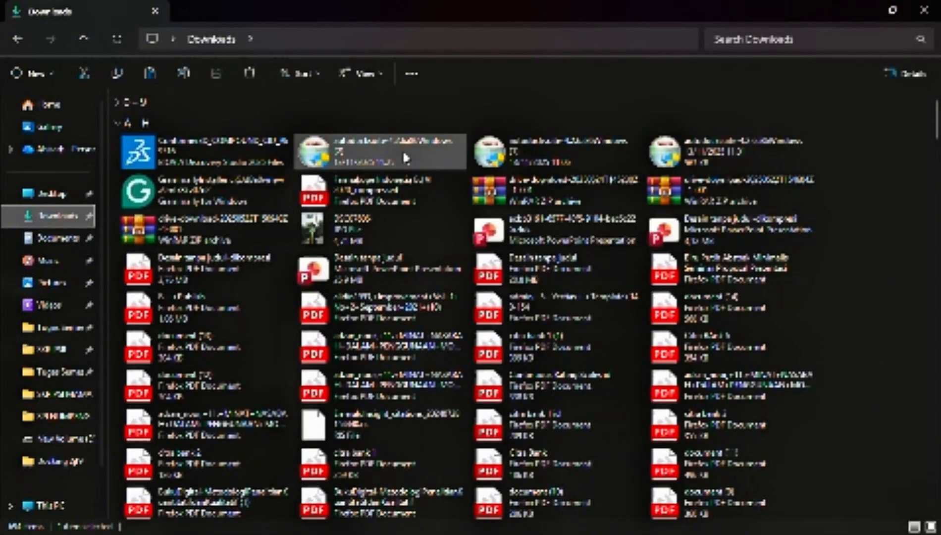
Locate and select the downloaded 3ERT file through Home, and open the Docking 2jf9 folder
left_click(39, 106)
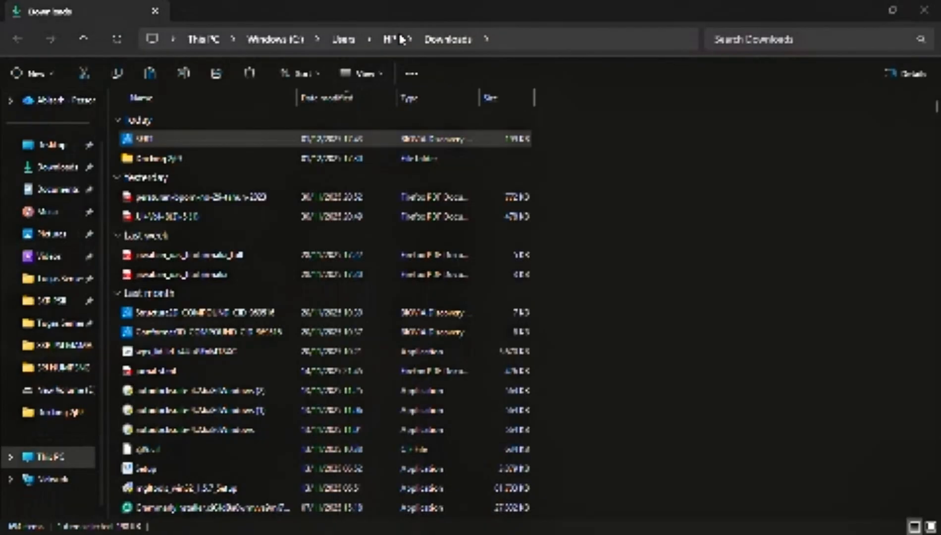
double_click(378, 140)
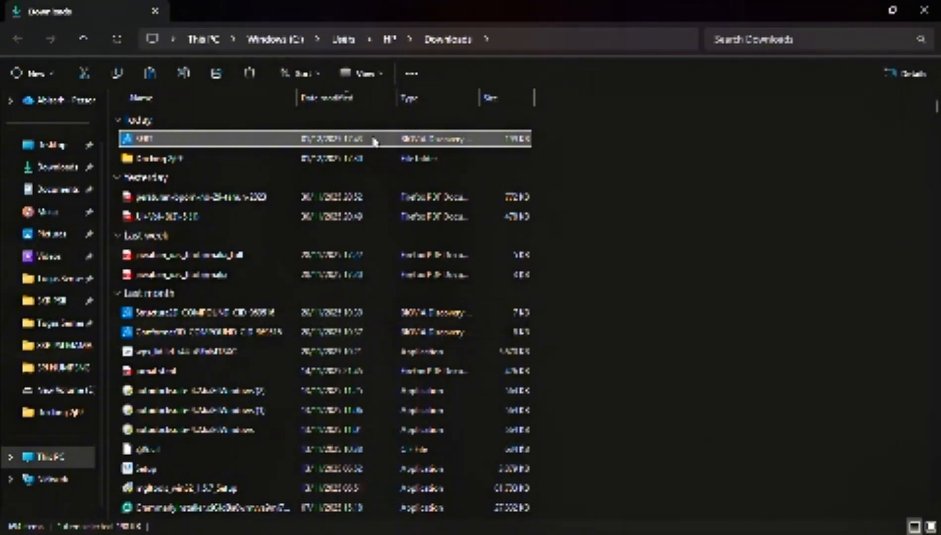
left_click(74, 413)
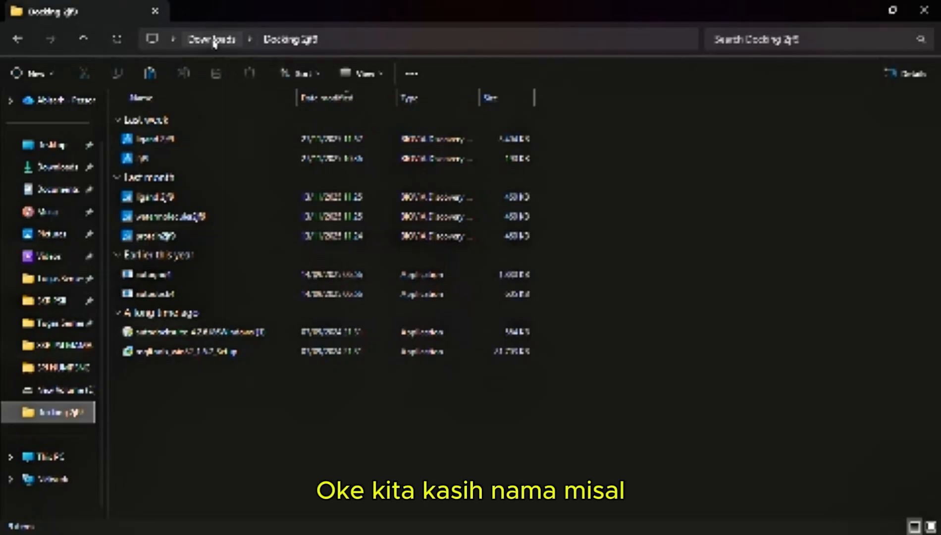
Create a new folder named redocking inside the Docking 2jf9 folder
left_click(35, 73)
left_click(47, 106)
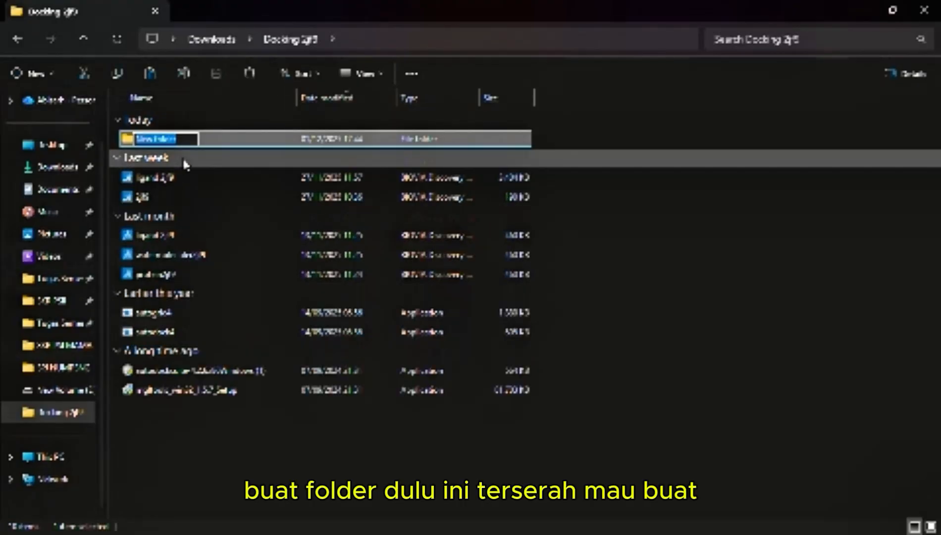
type("ss")
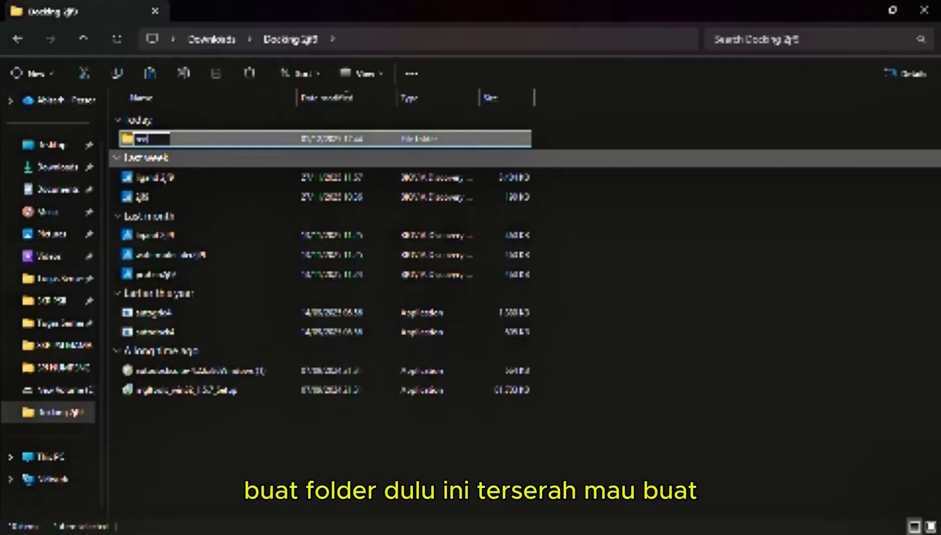
type("docking")
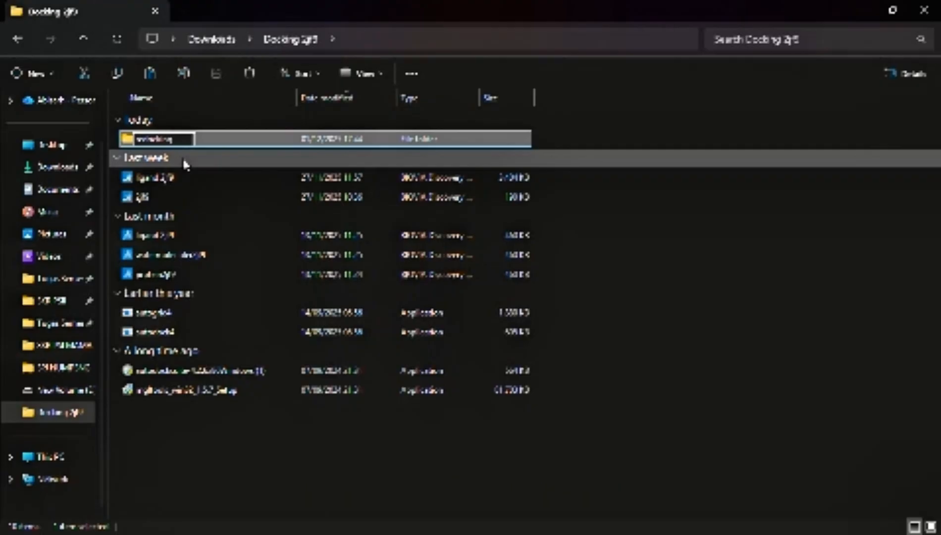
key("Return")
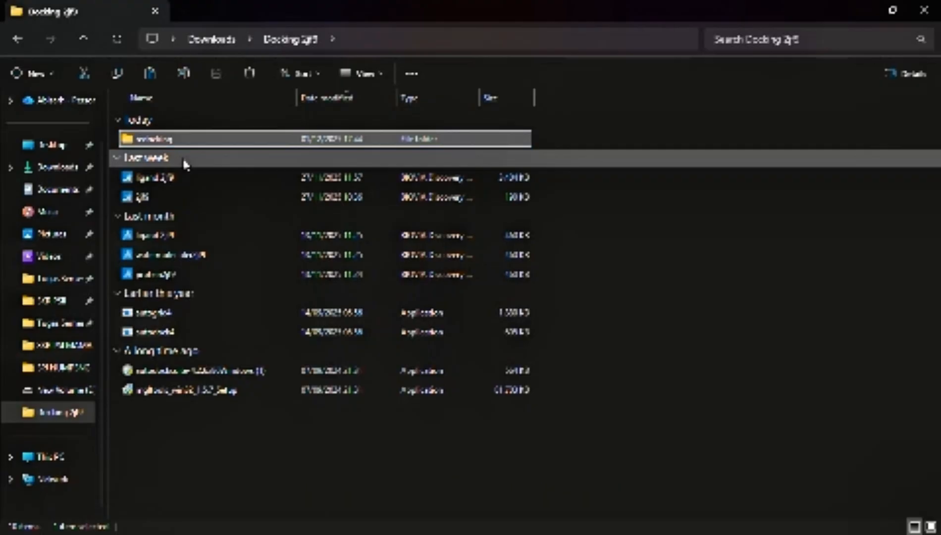
Open the redocking folder and paste the 3ERT structure file into it
key("Return")
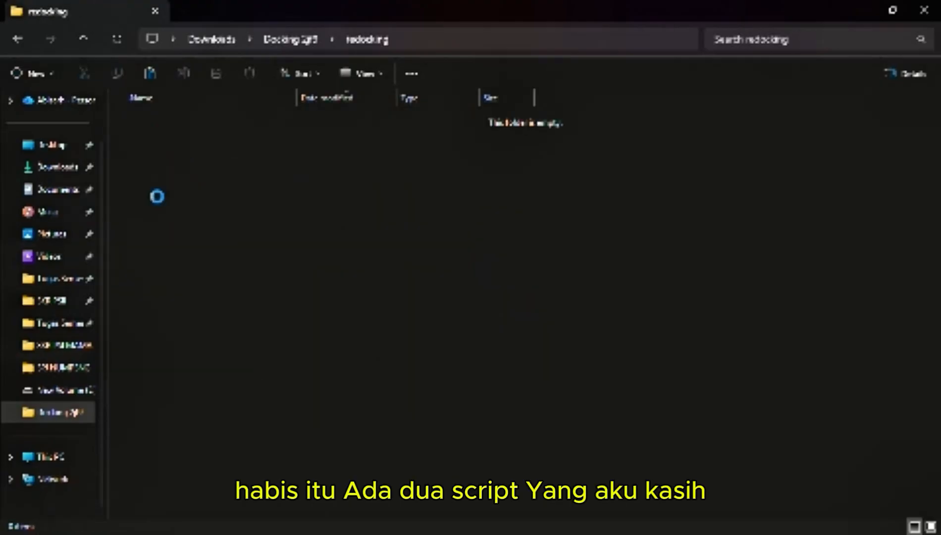
key("ctrl+v")
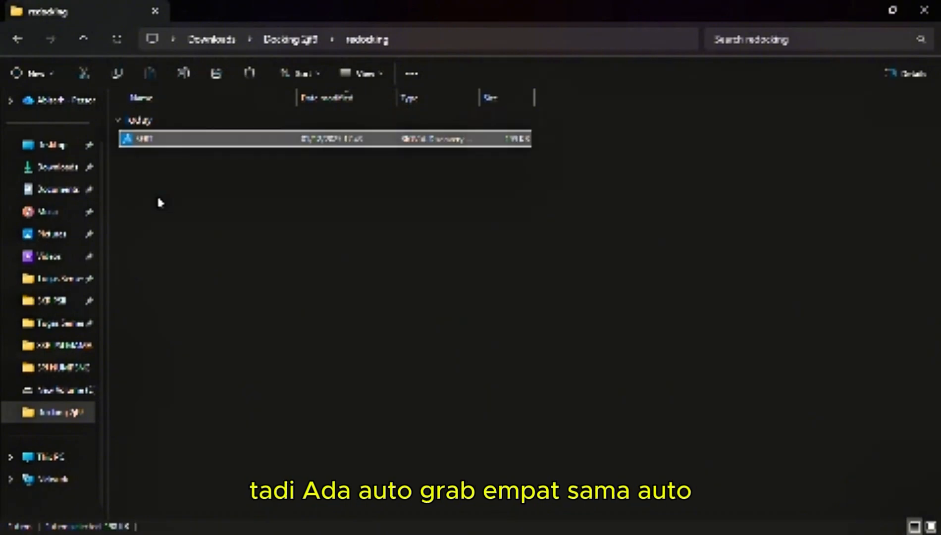
left_click(195, 177)
Copy the autogrid4 and autodock4 applications from the Docking 2jf9 folder into the redocking folder
left_click(311, 42)
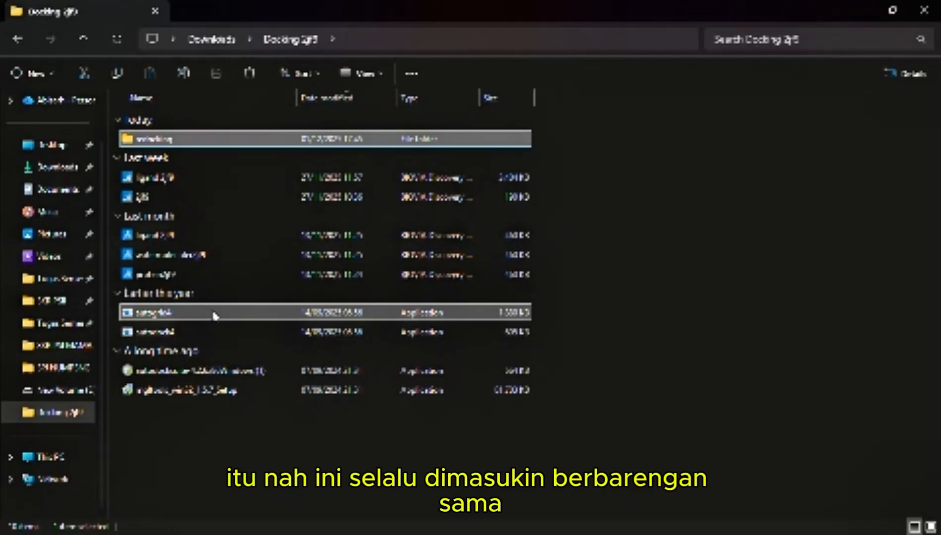
left_click(214, 311)
left_click(211, 332, "shift")
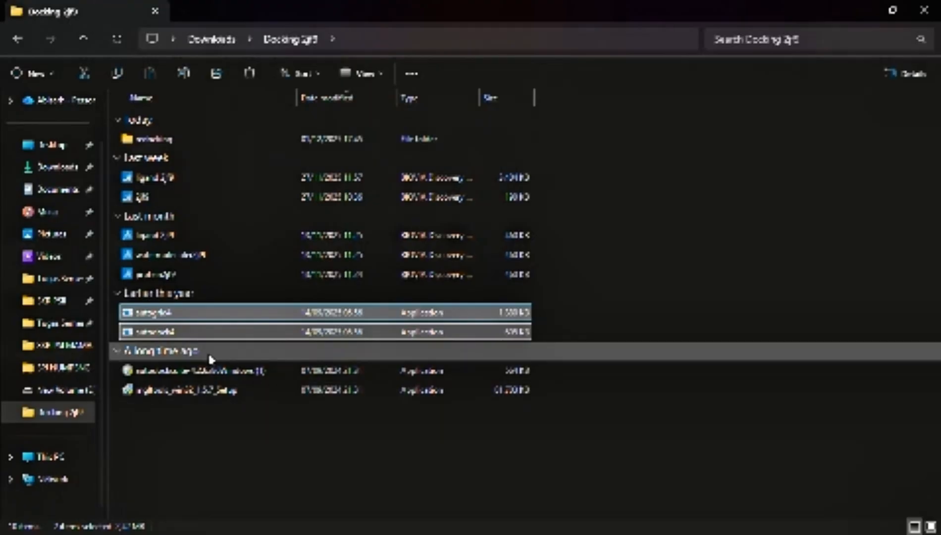
double_click(238, 140)
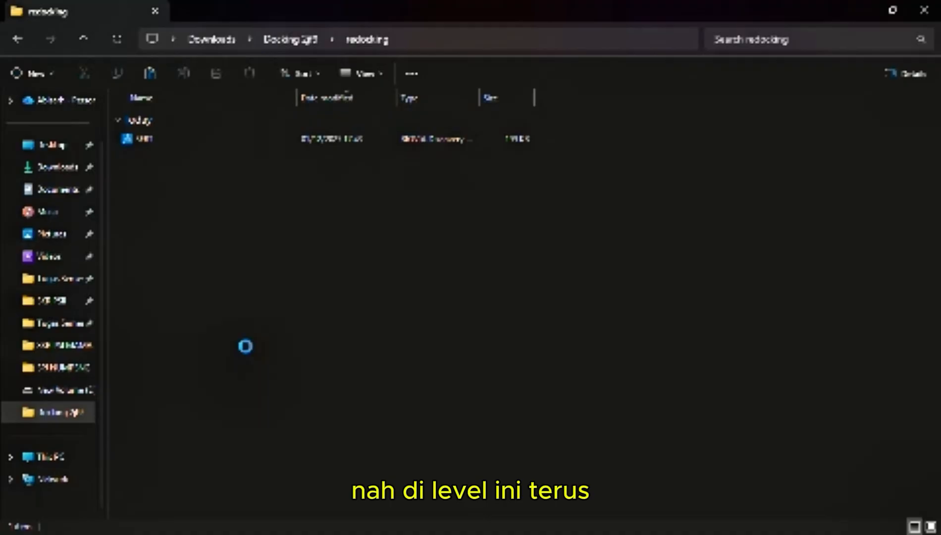
key("ctrl+v")
left_click(244, 336)
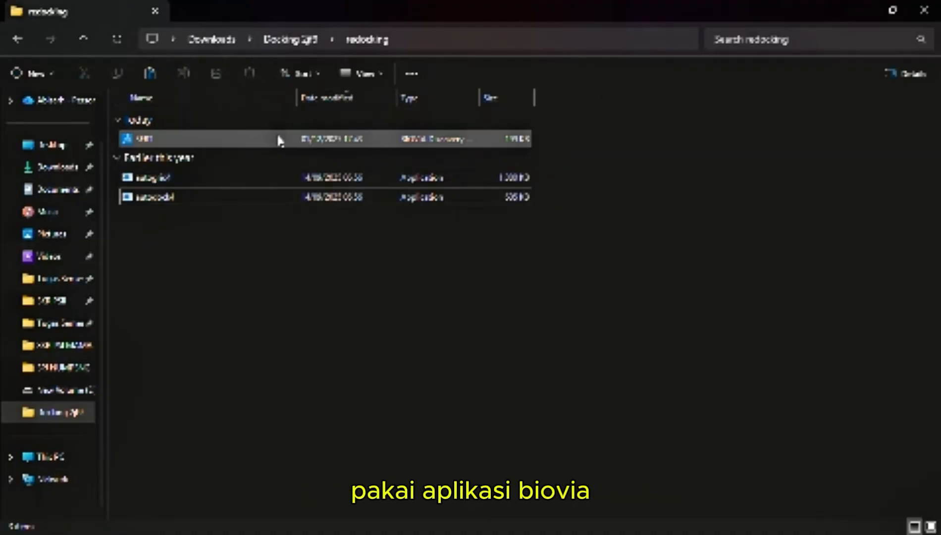
Minimize the open windows to reach the desktop and launch Discovery Studio 2025 Client
left_click(857, 9)
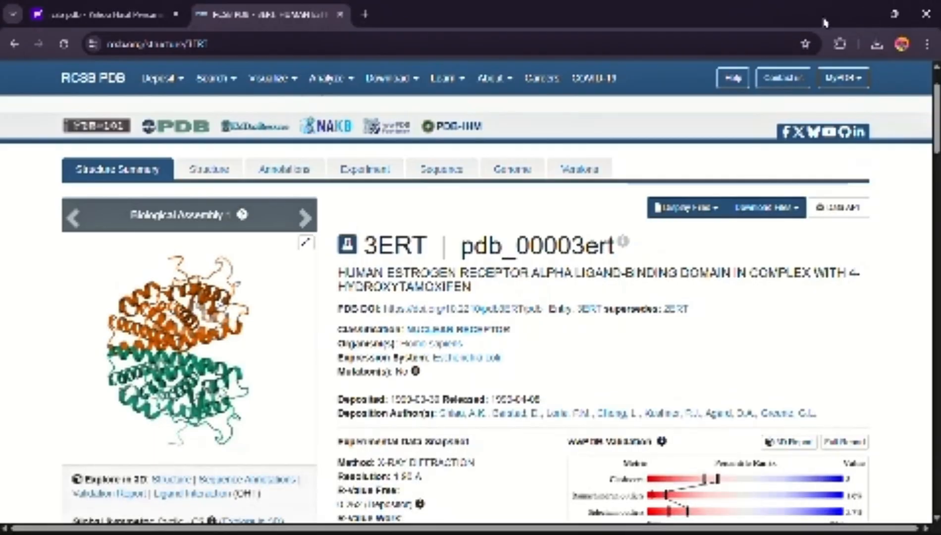
left_click(851, 15)
right_click(560, 94)
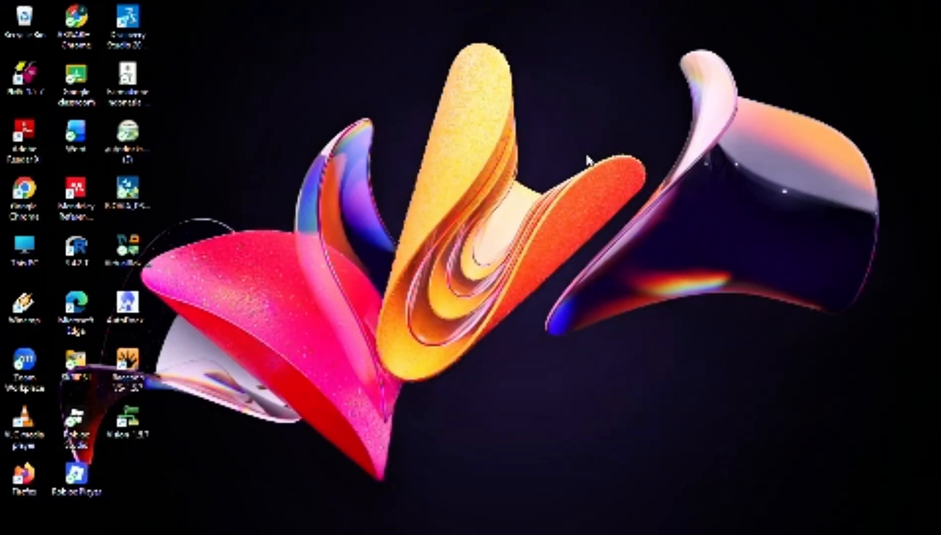
left_click(599, 193)
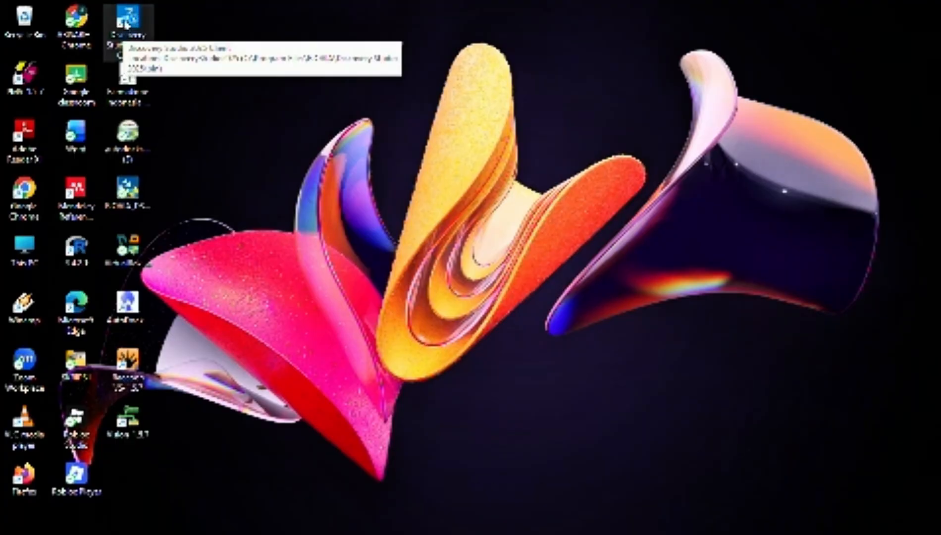
double_click(129, 23)
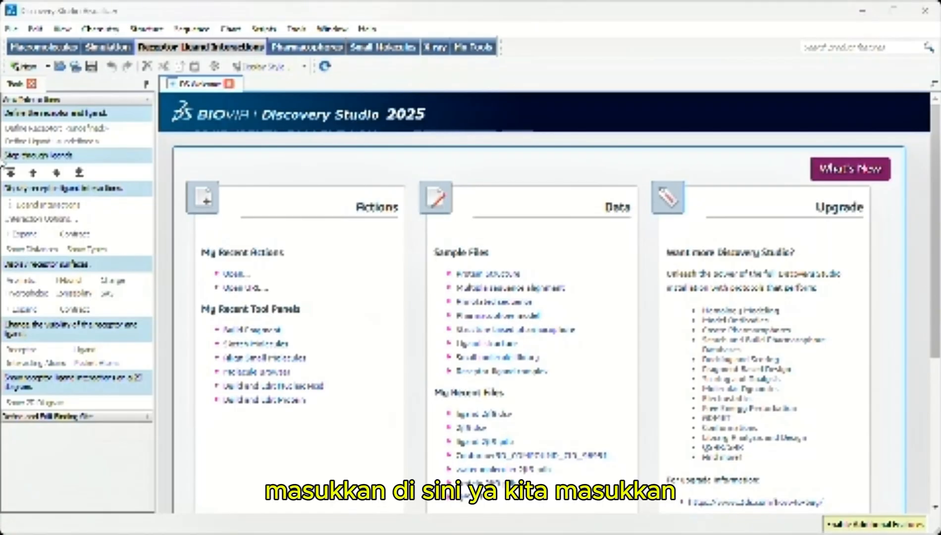
Open the 3ERT structure from the redocking folder and show its hierarchy tree beside the model
key("ctrl+o")
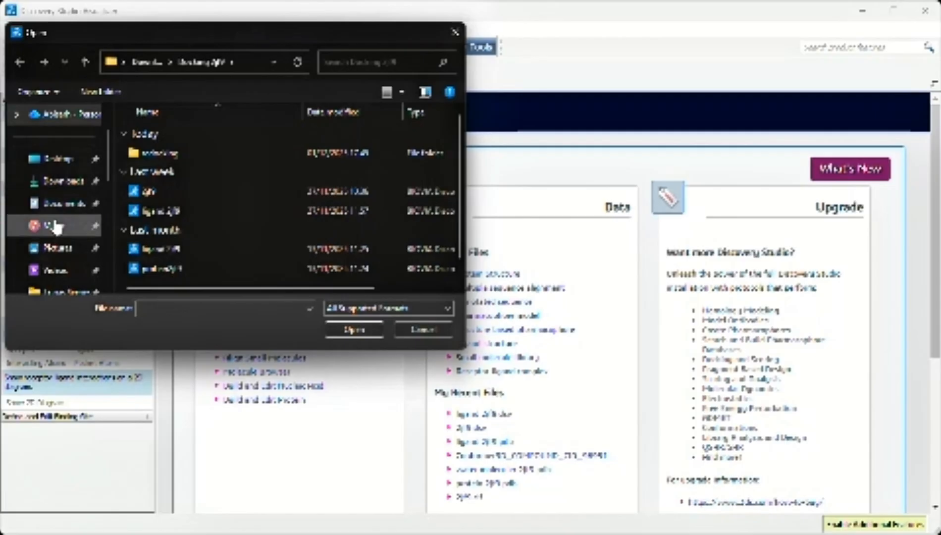
double_click(197, 155)
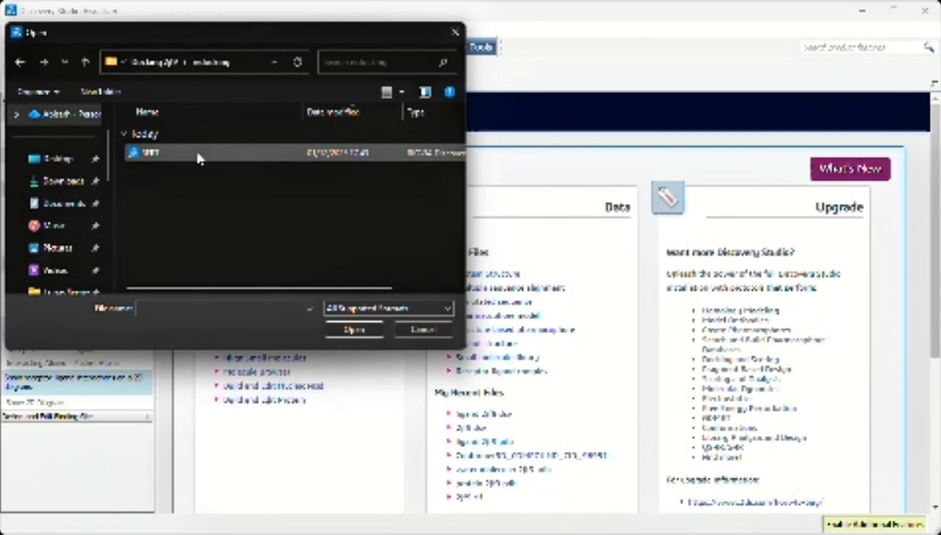
left_click(198, 153)
left_click(368, 335)
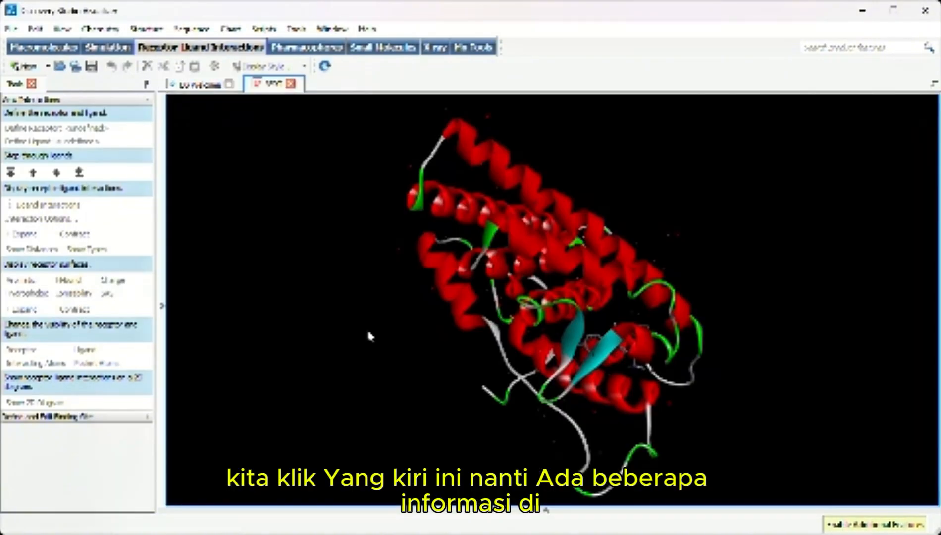
left_click(164, 307)
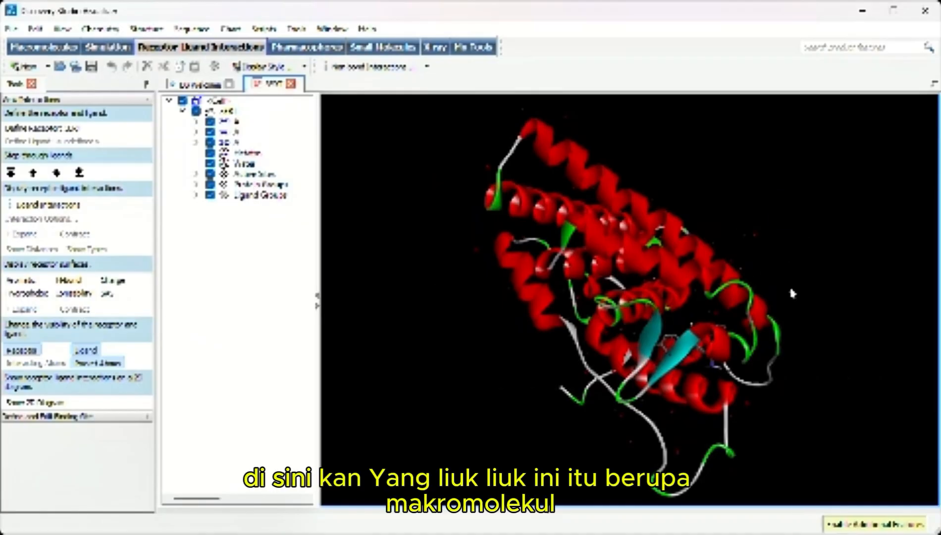
Delete the water molecules from the 3ERT structure
right_click_drag(807, 252, 742, 244)
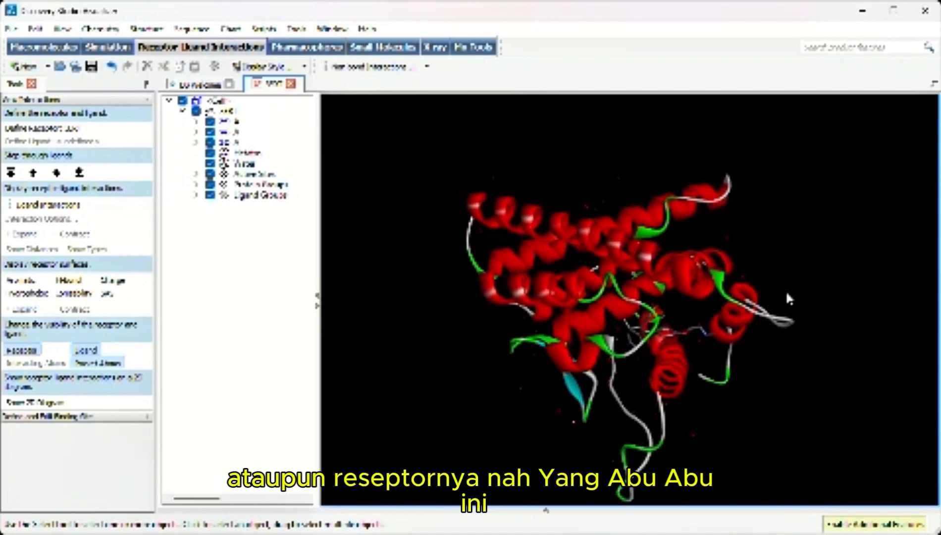
right_click_drag(810, 295, 714, 300)
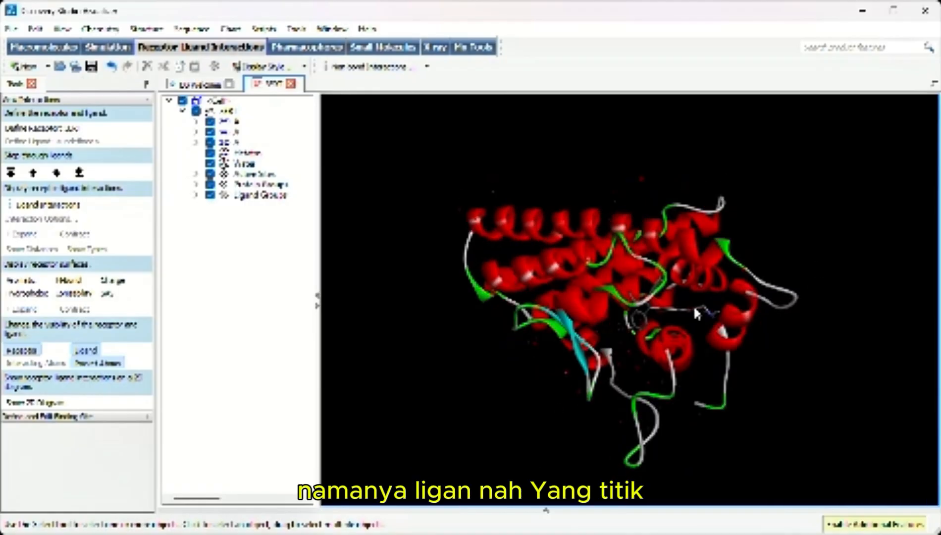
right_click_drag(799, 235, 801, 258)
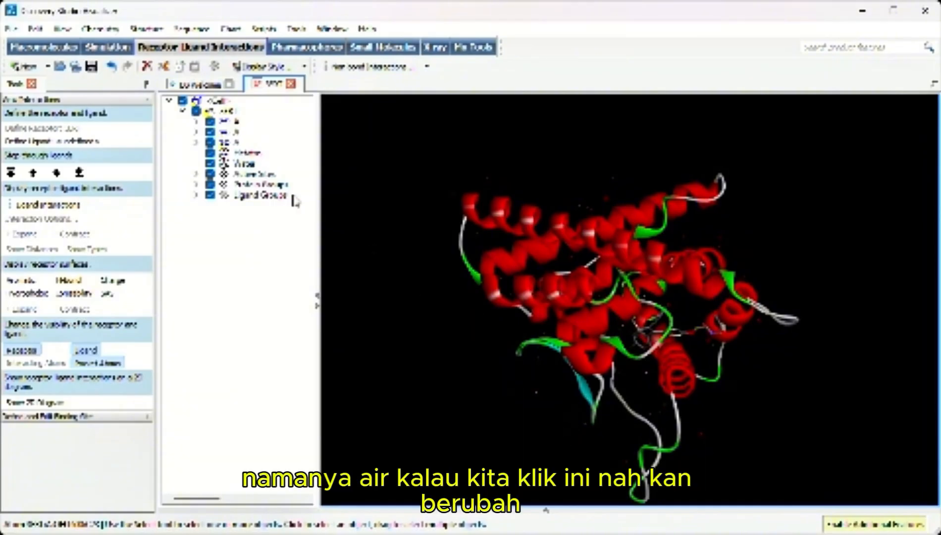
left_click(245, 164)
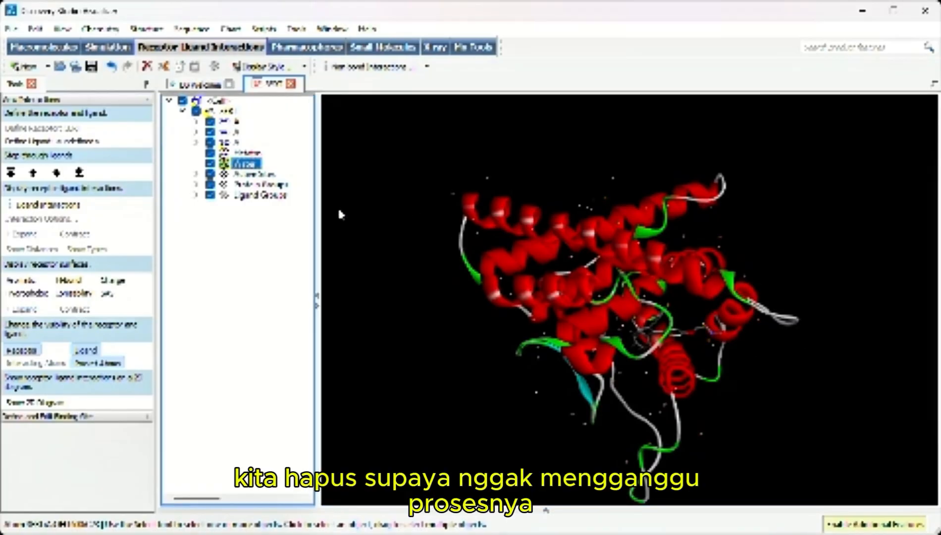
key("Delete")
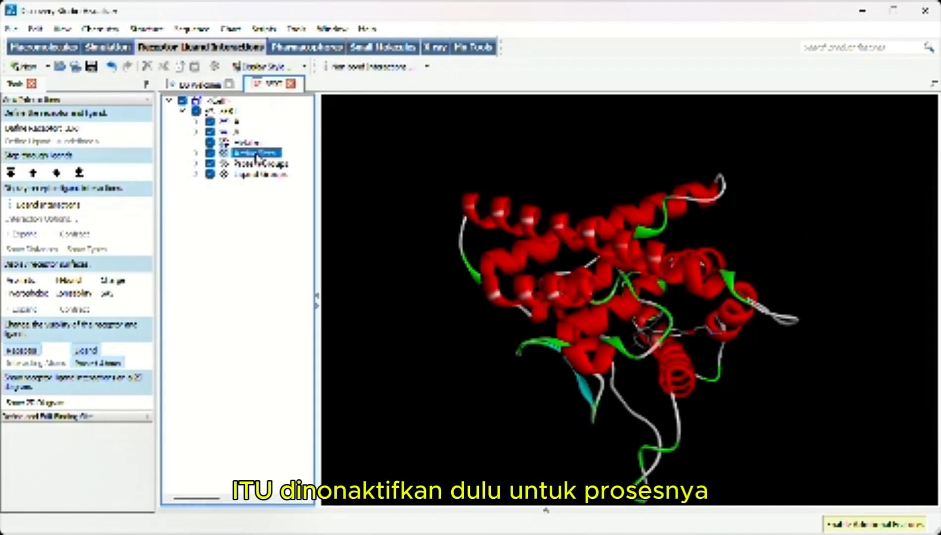
Hide the protein groups and examine the native ligand on its own from different angles
left_click(210, 152)
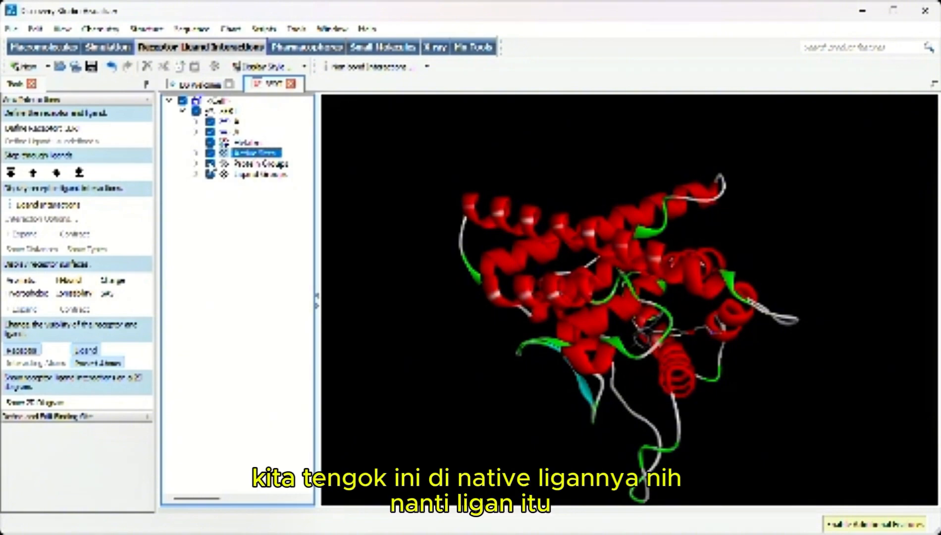
left_click(210, 164)
mouse_move(792, 241)
right_mouse_down()
mouse_move(781, 270)
mouse_move(787, 227)
mouse_move(794, 240)
right_mouse_up()
scroll(795, 241, "up", 6)
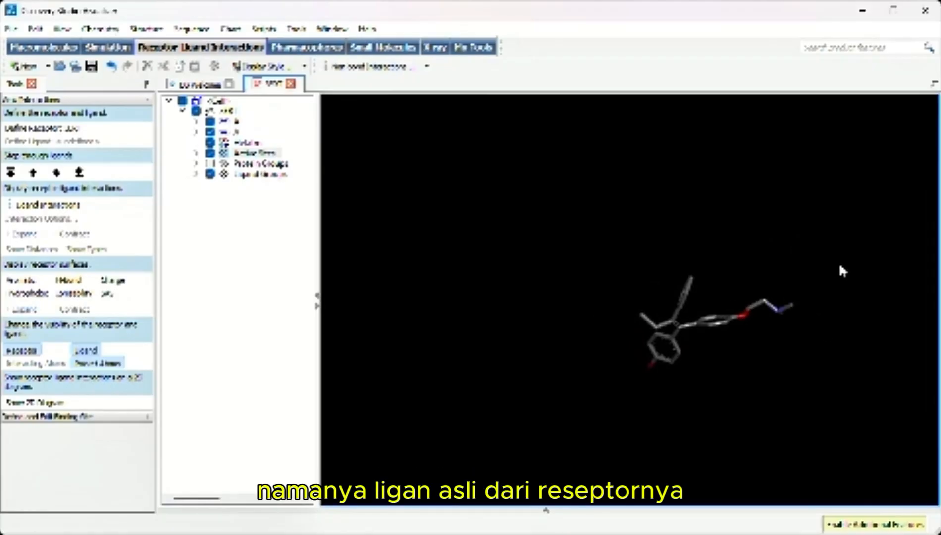
right_click_drag(862, 272, 831, 204)
scroll(836, 253, "down", 3)
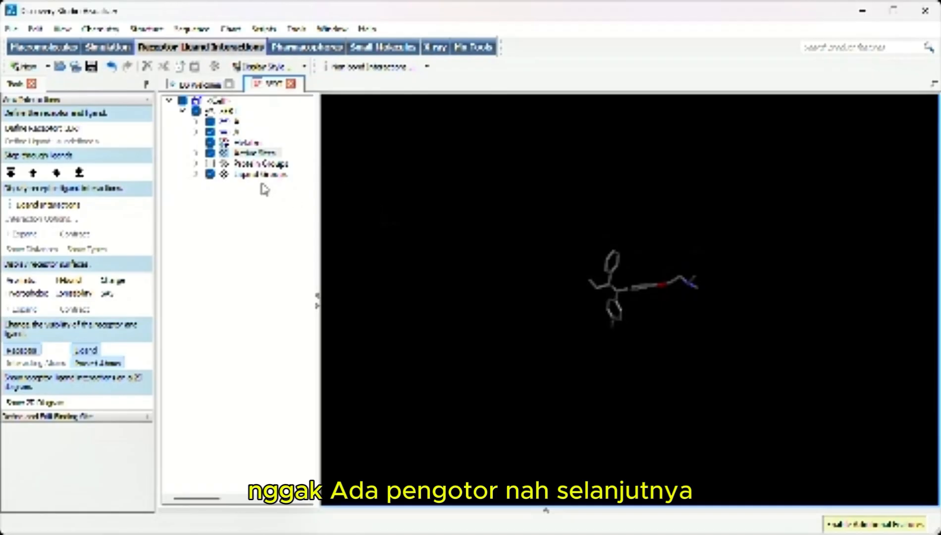
Show the protein groups again and delete the ligand groups from the structure
left_click(210, 163)
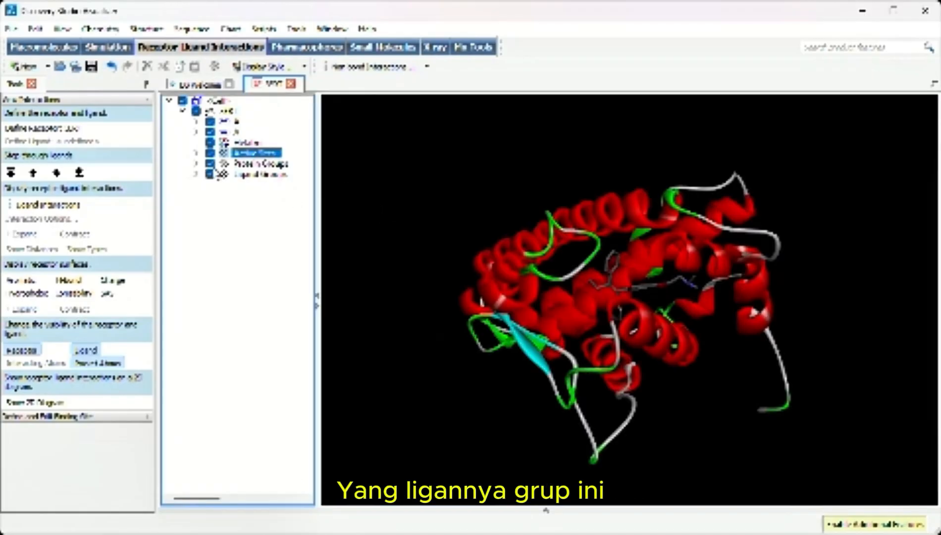
left_click(252, 175)
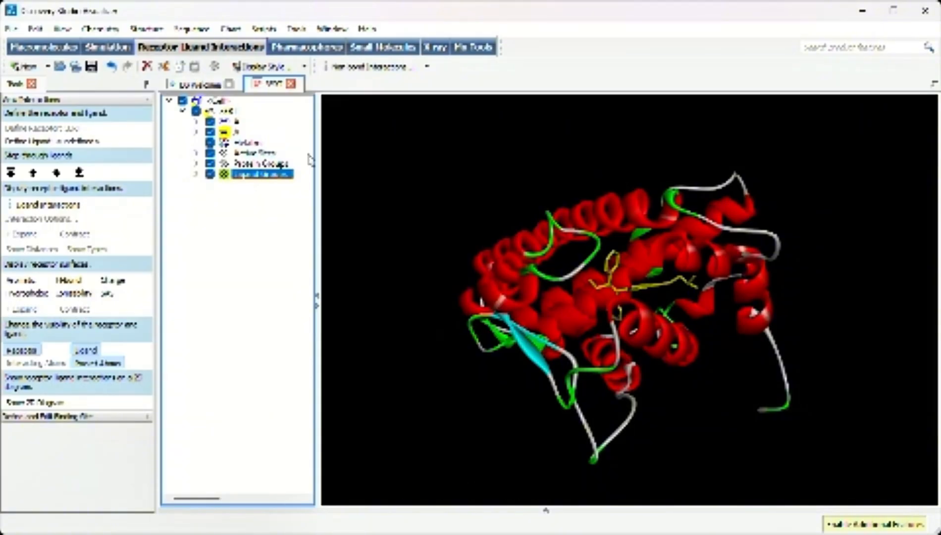
key("Delete")
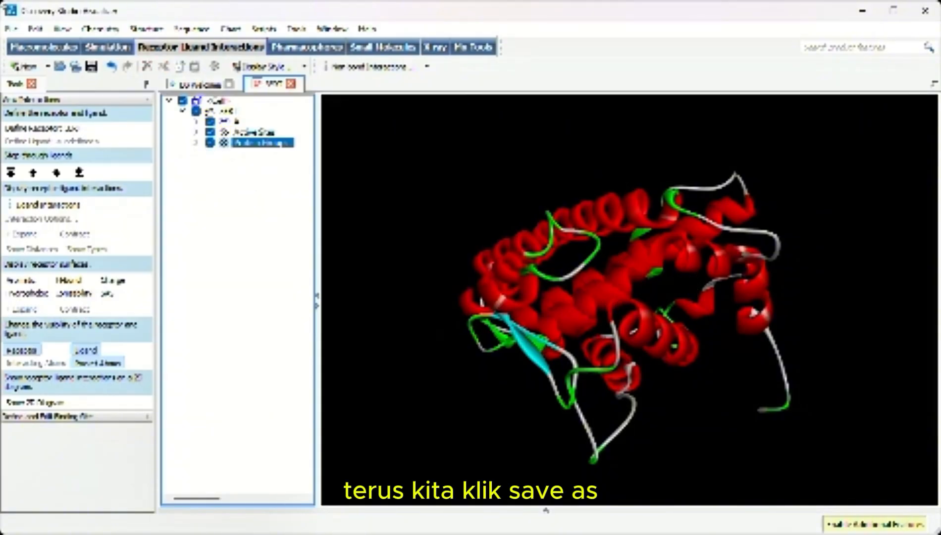
Save the cleaned receptor in the redocking folder as receptor_clean in Protein Data Bank format
left_click(10, 28)
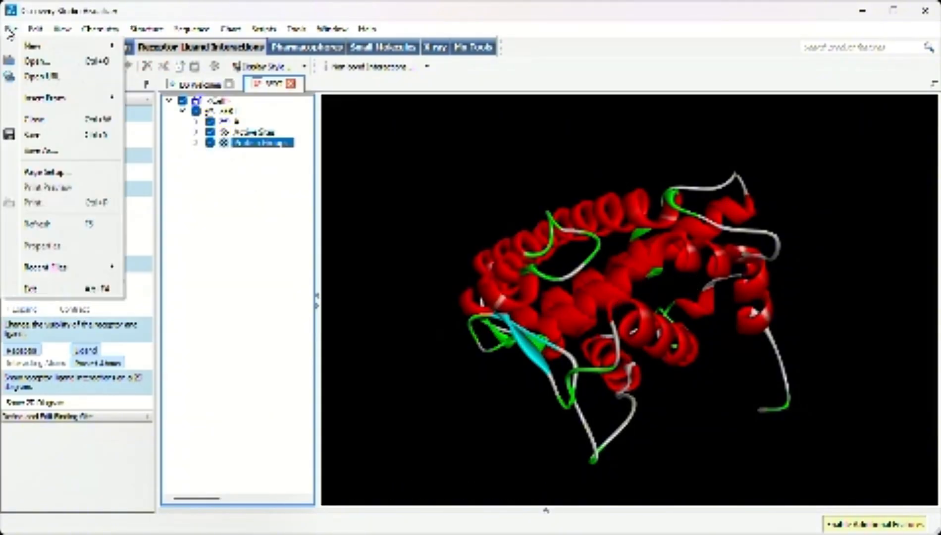
left_click(56, 151)
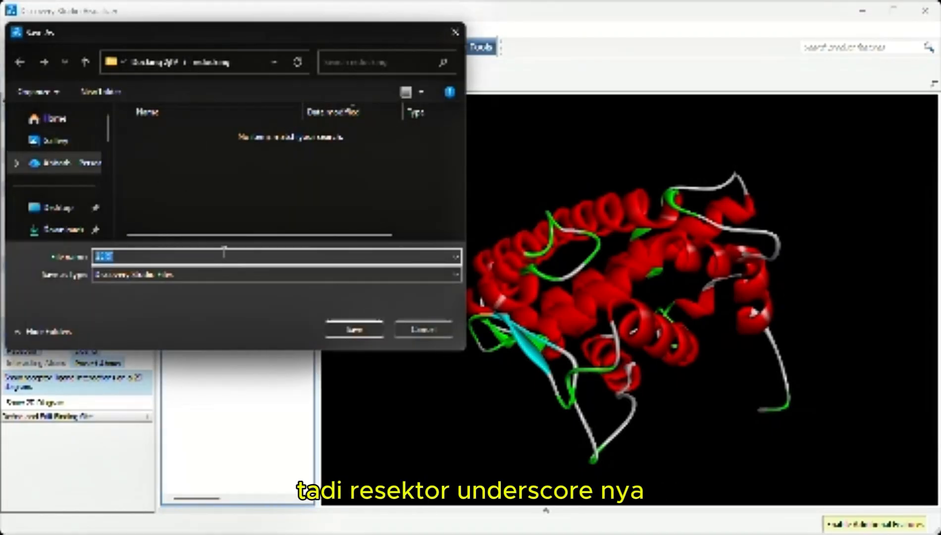
type("rese")
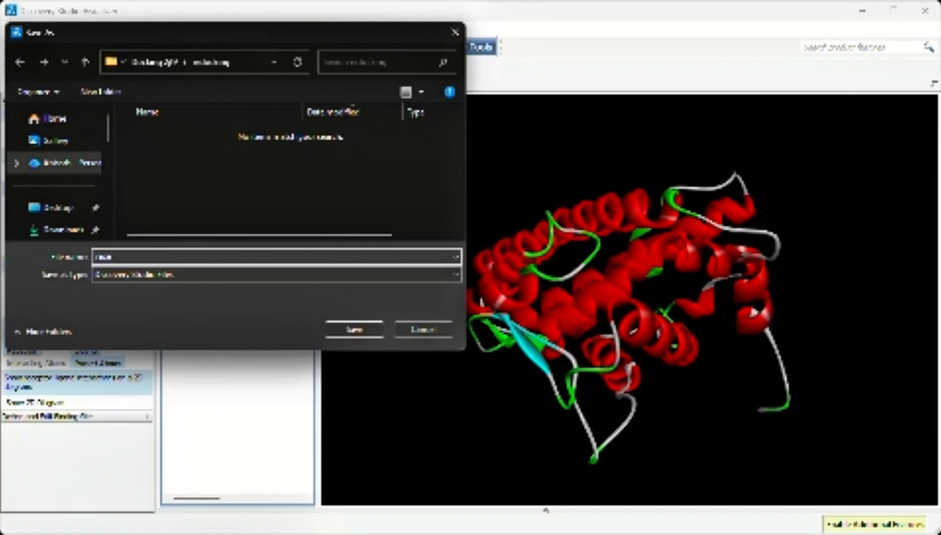
type("ptor")
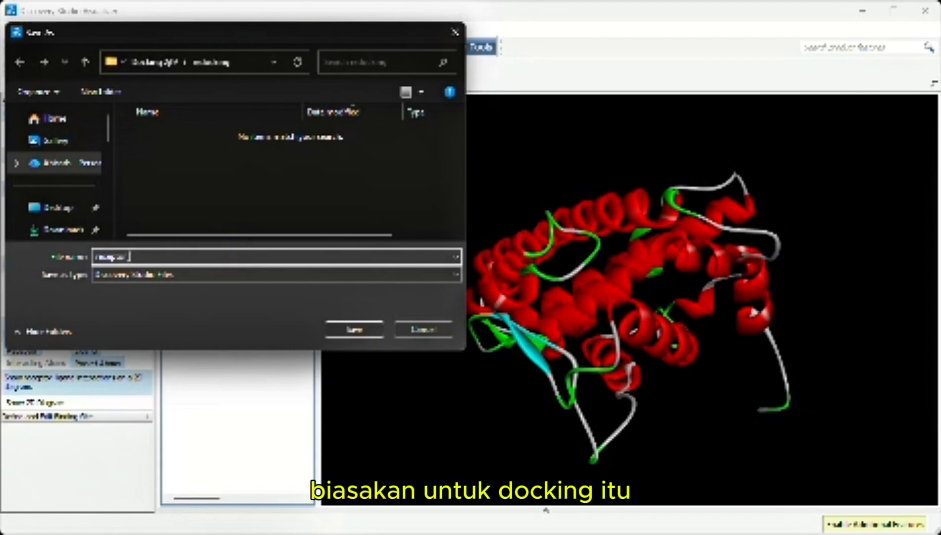
type("_clean")
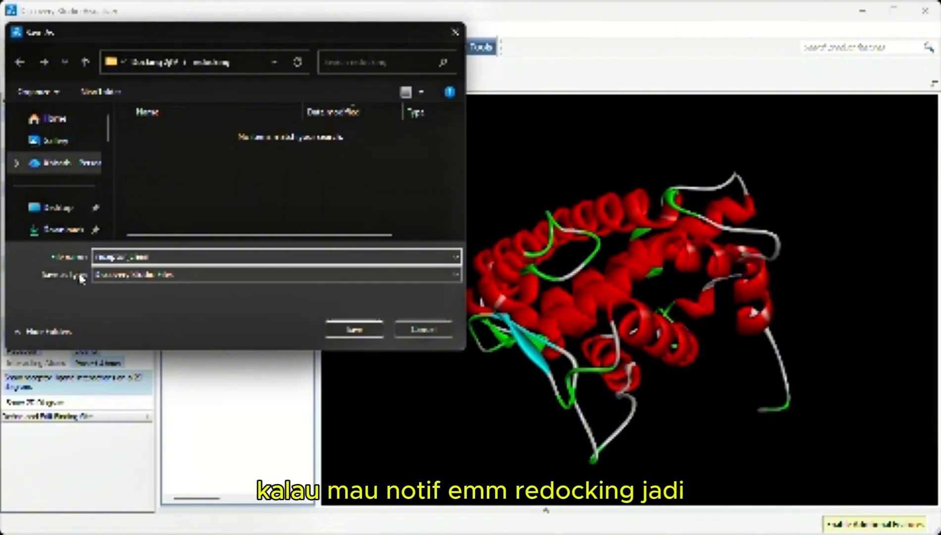
left_click(128, 275)
left_click(127, 330)
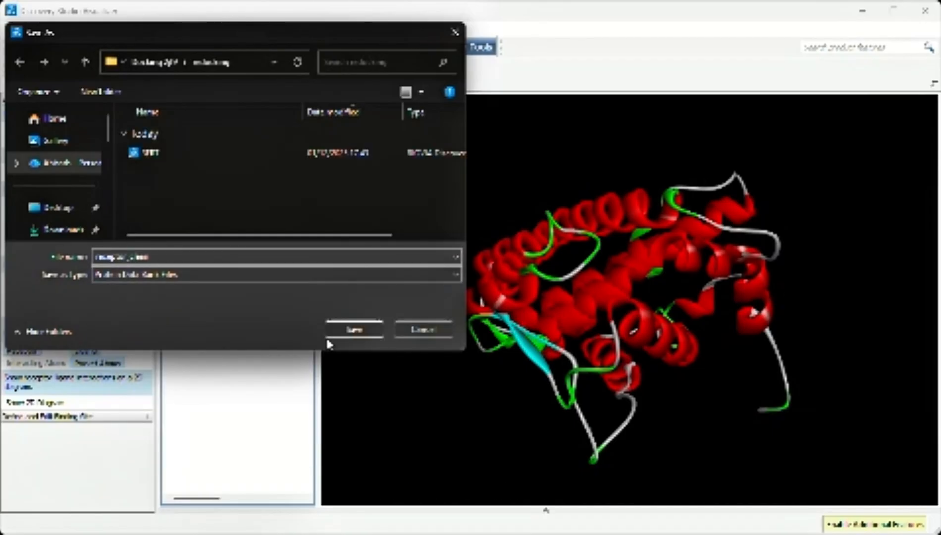
left_click(345, 332)
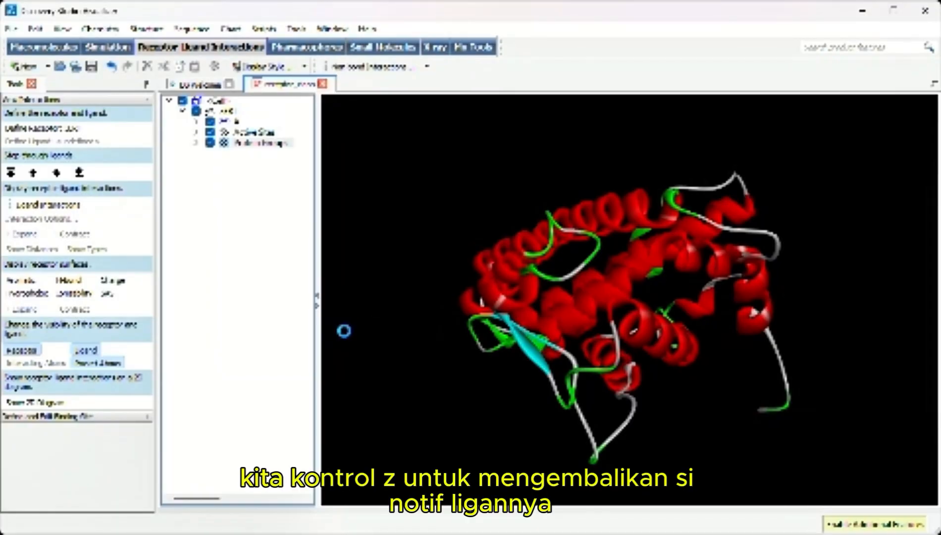
Undo the ligand deletion and delete the protein groups instead, keeping the native ligand
key("ctrl+z")
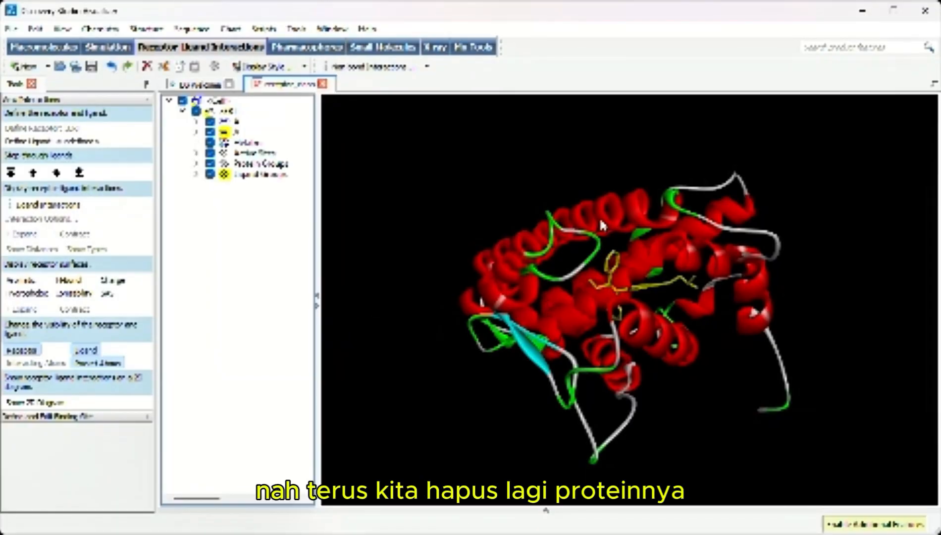
left_click(255, 165)
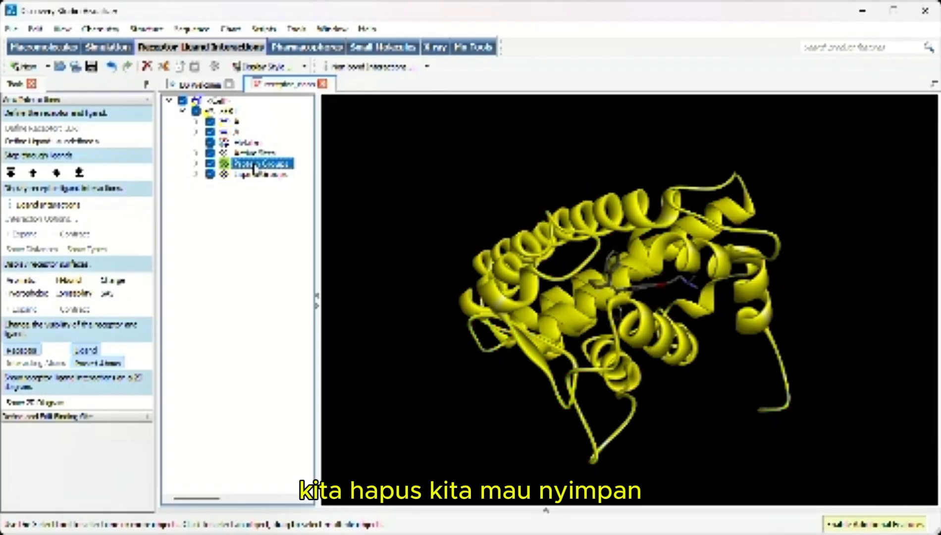
key("Delete")
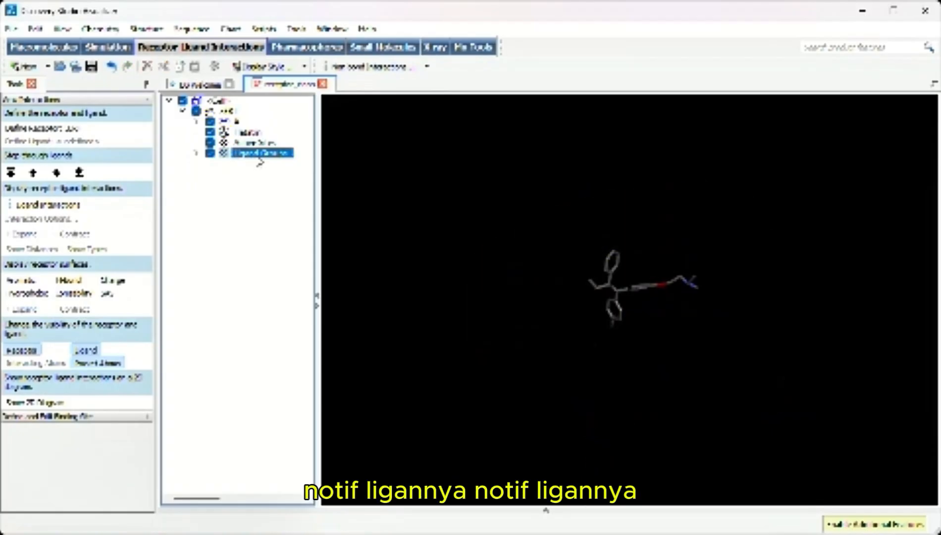
Save the isolated ligand in the redocking folder as native_ligan in Protein Data Bank format
left_click(14, 28)
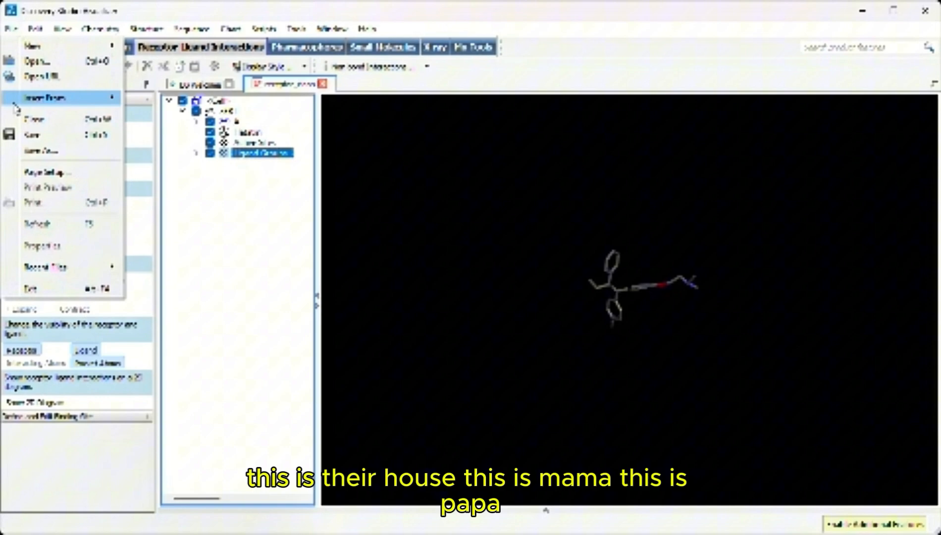
left_click(39, 155)
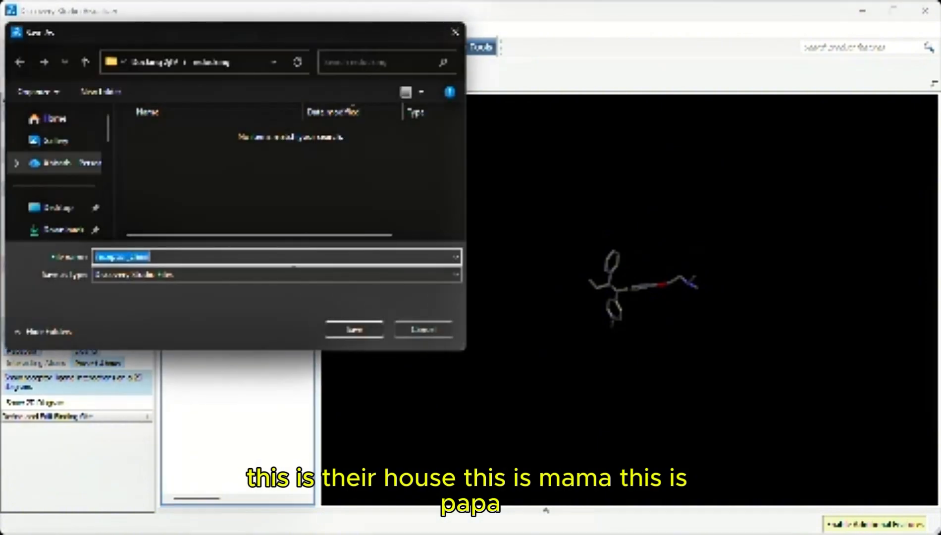
type("native")
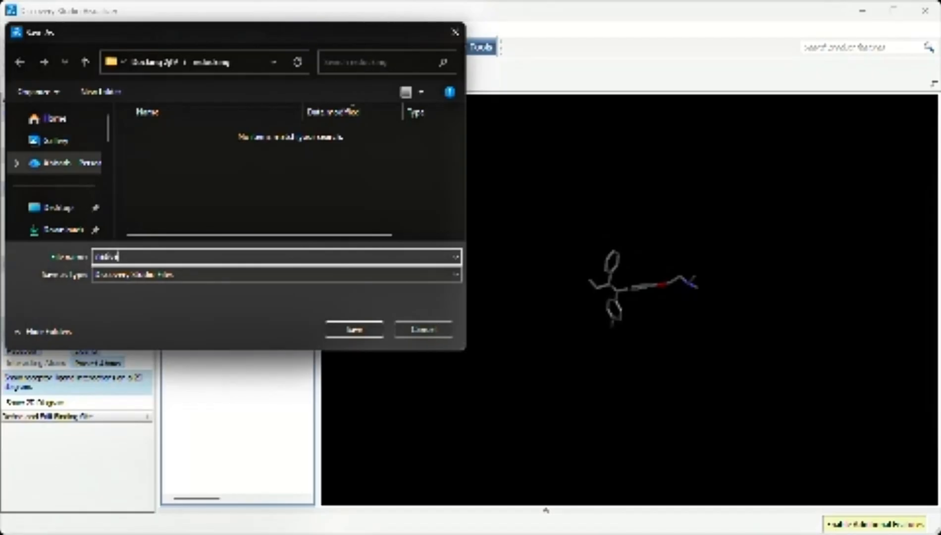
type("_ligand_3ERT")
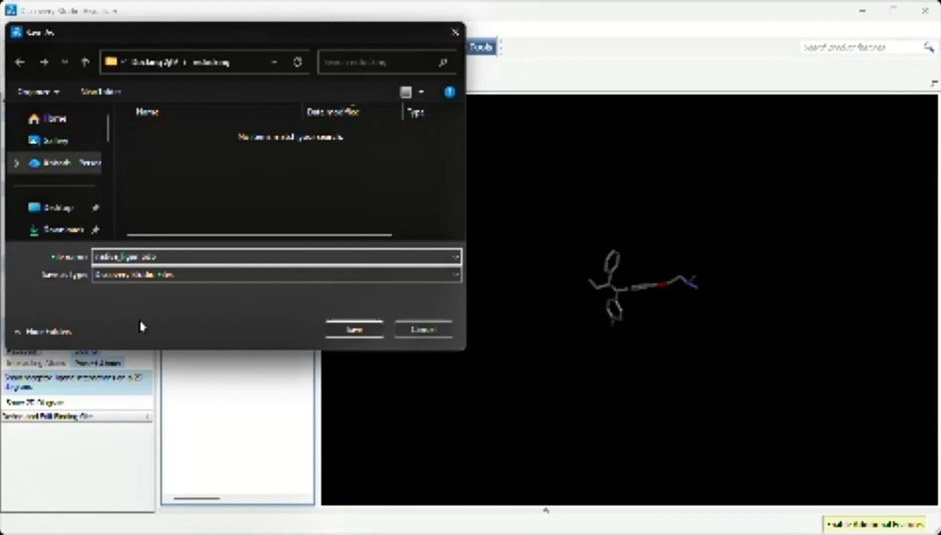
left_click(157, 274)
left_click(153, 330)
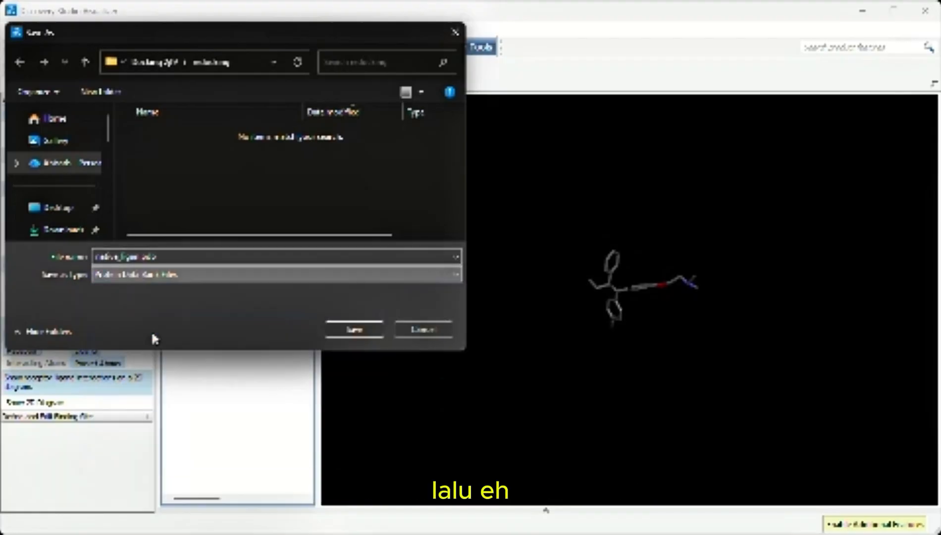
left_click(362, 330)
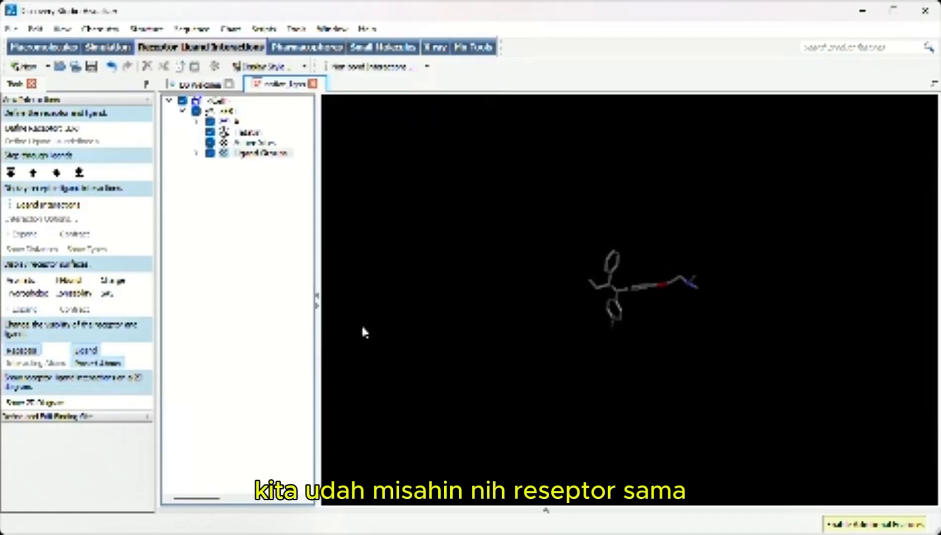
Close Discovery Studio, refresh the desktop and launch AutoDockTools
left_click(935, 13)
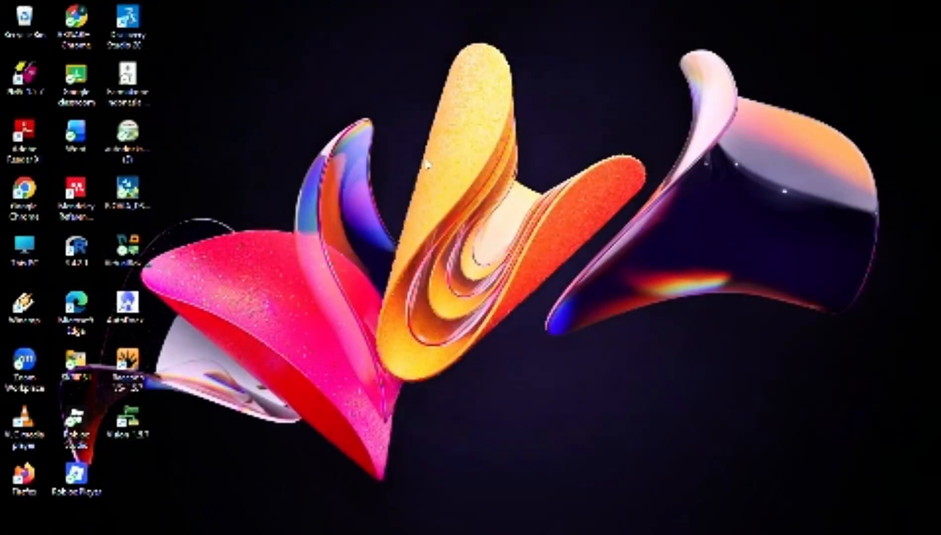
right_click(387, 90)
left_click(439, 190)
left_click(125, 313)
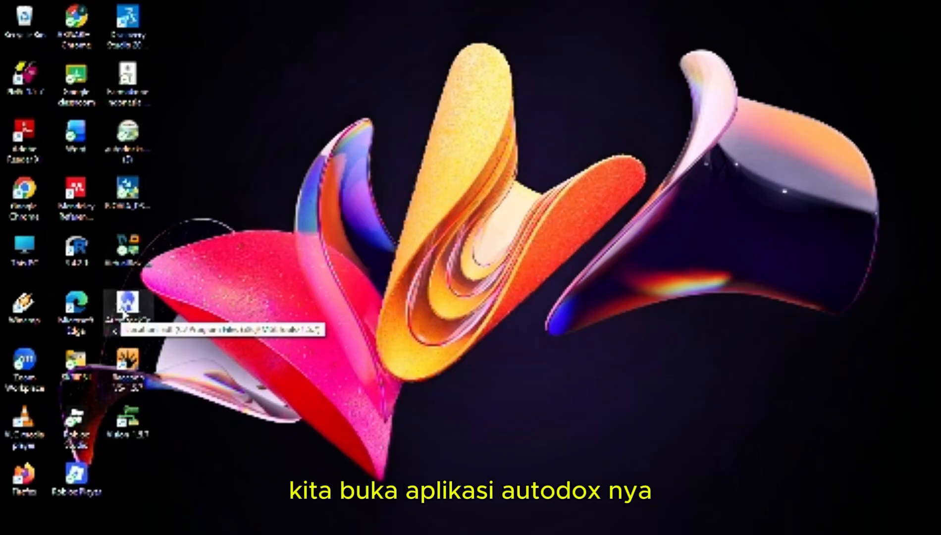
double_click(125, 310)
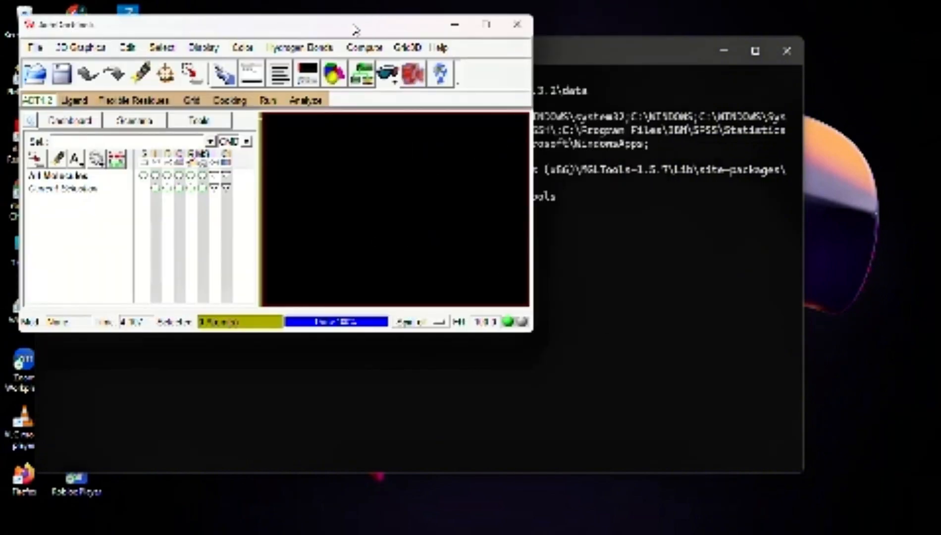
left_click_drag(355, 31, 619, 99)
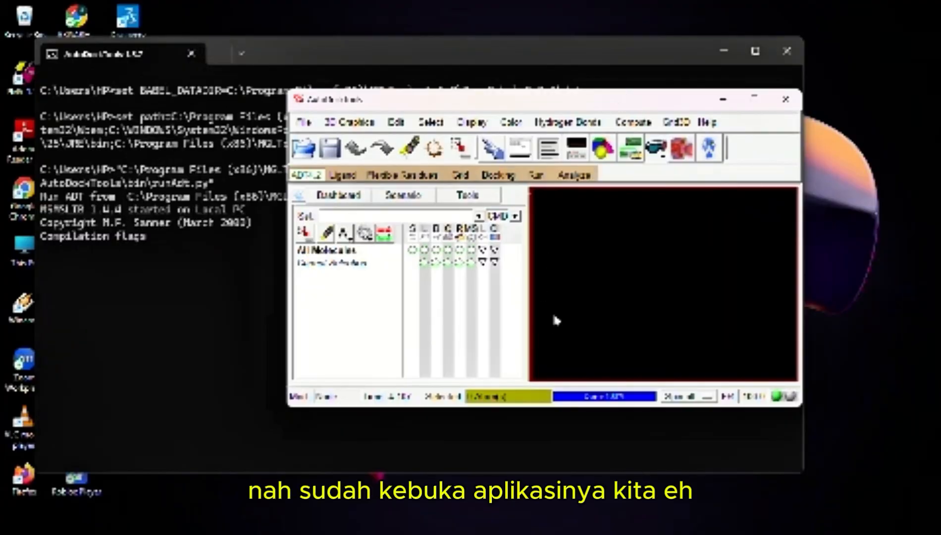
Copy the redocking folder's path in File Explorer and return to AutoDockTools with its window maximized
mouse_move(306, 533)
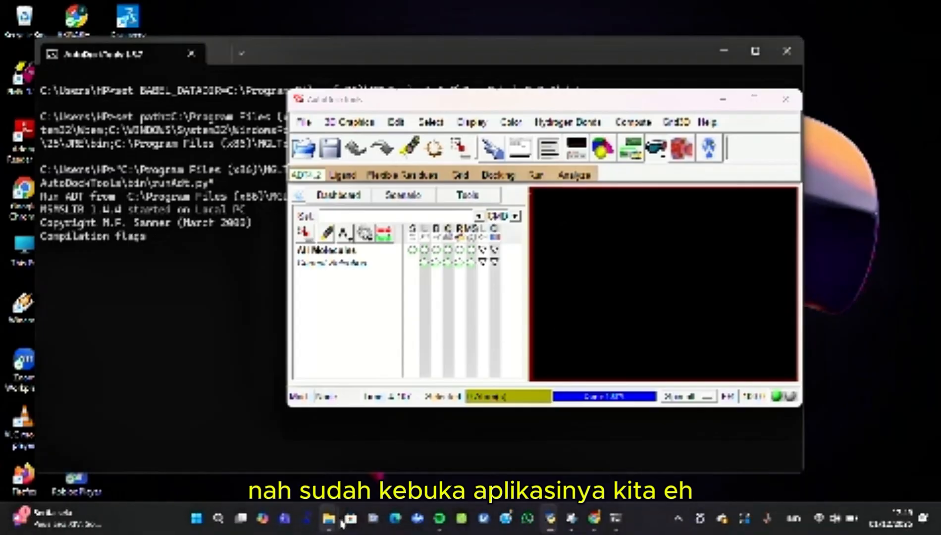
mouse_move(329, 518)
left_click(359, 451)
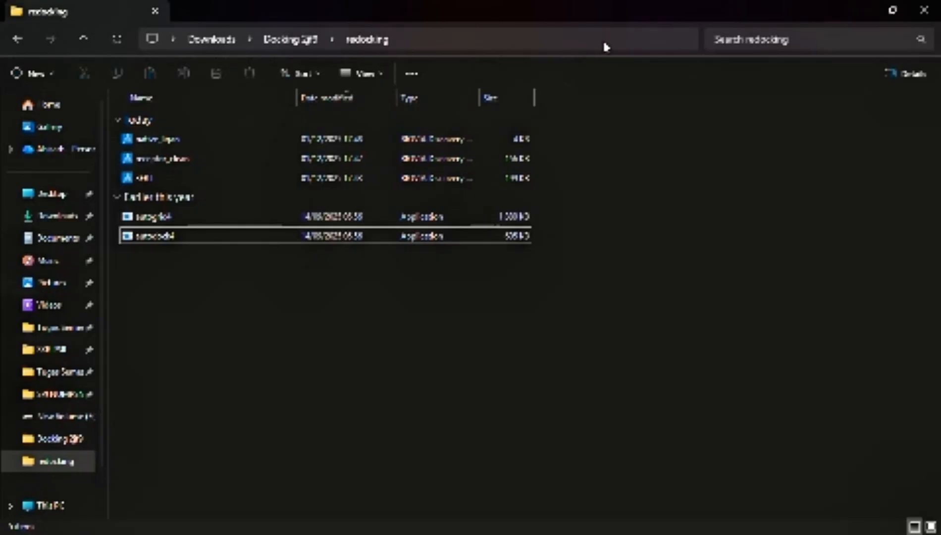
left_click(603, 39)
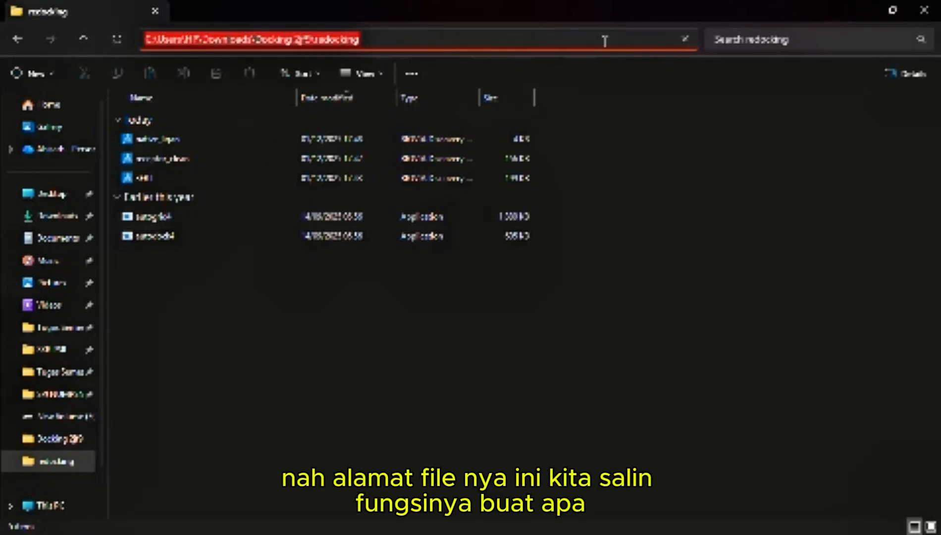
left_click(862, 9)
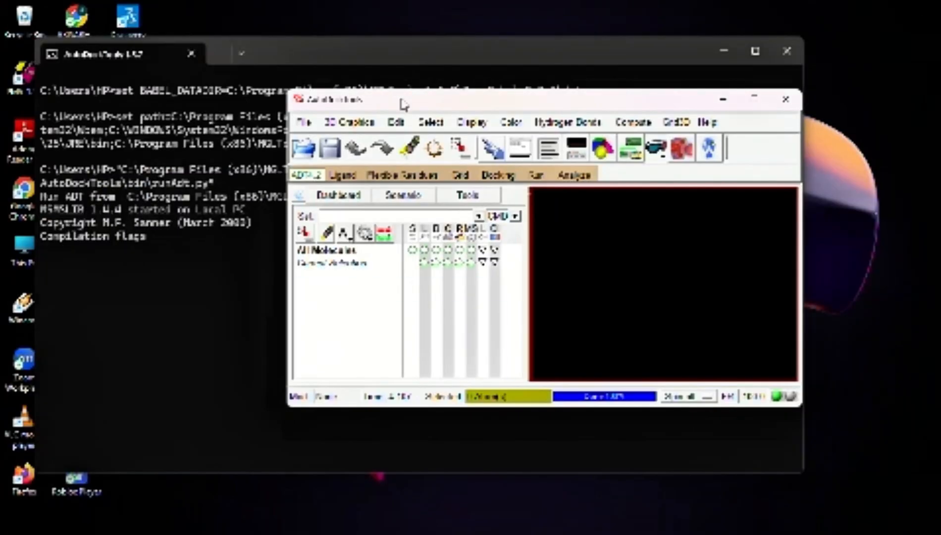
double_click(403, 104)
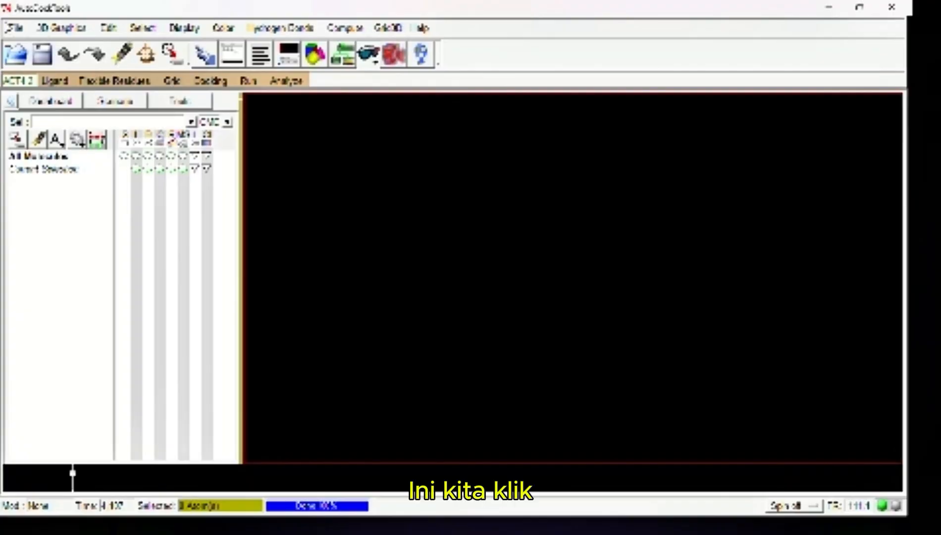
Check the Startup Directory entry in the user preferences and close them without changes
left_click(10, 28)
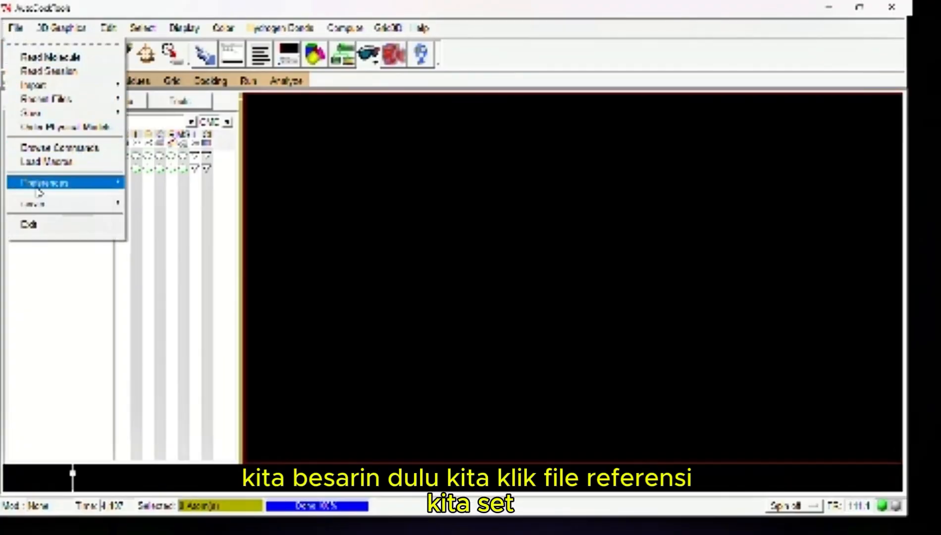
mouse_move(40, 184)
left_click(143, 193)
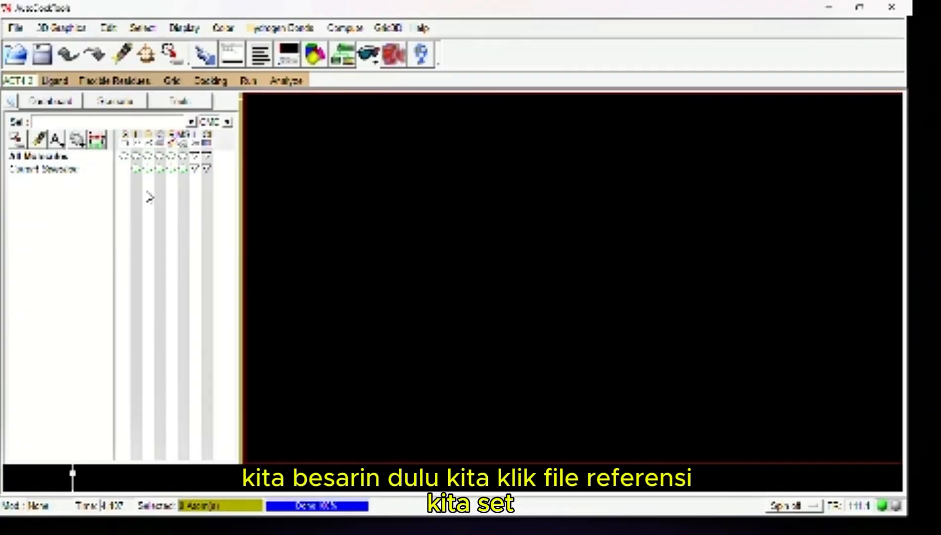
triple_click(123, 195)
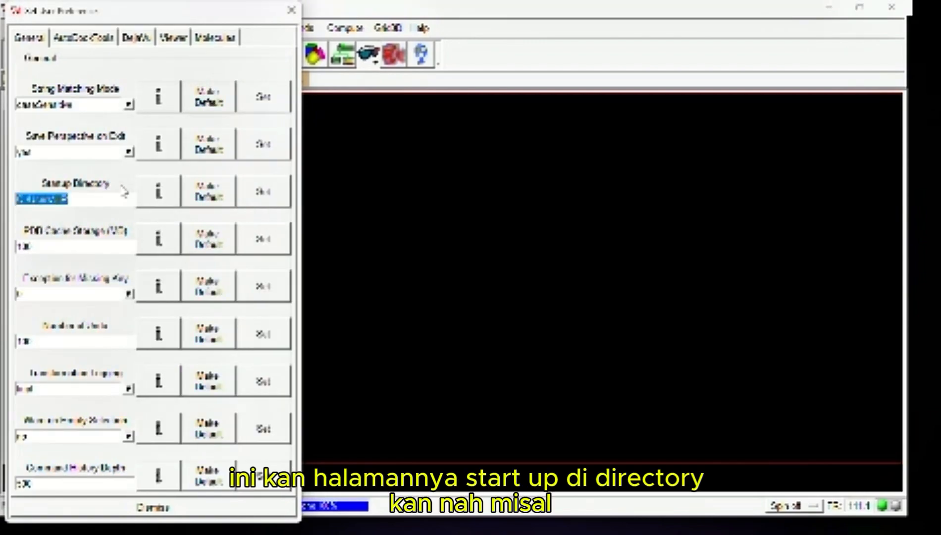
left_click(291, 10)
Check which folder Read Molecule opens by default, without loading a file
left_click(16, 27)
left_click(40, 54)
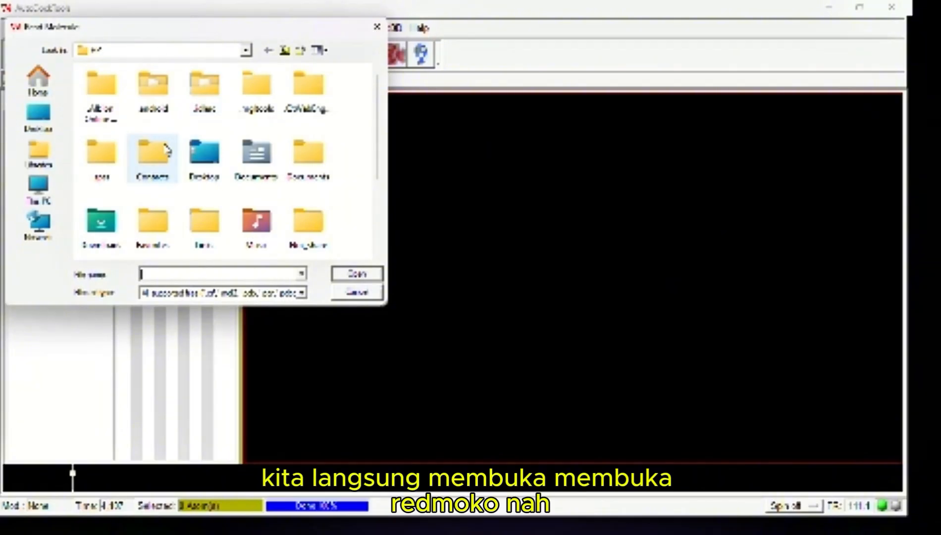
left_click(354, 292)
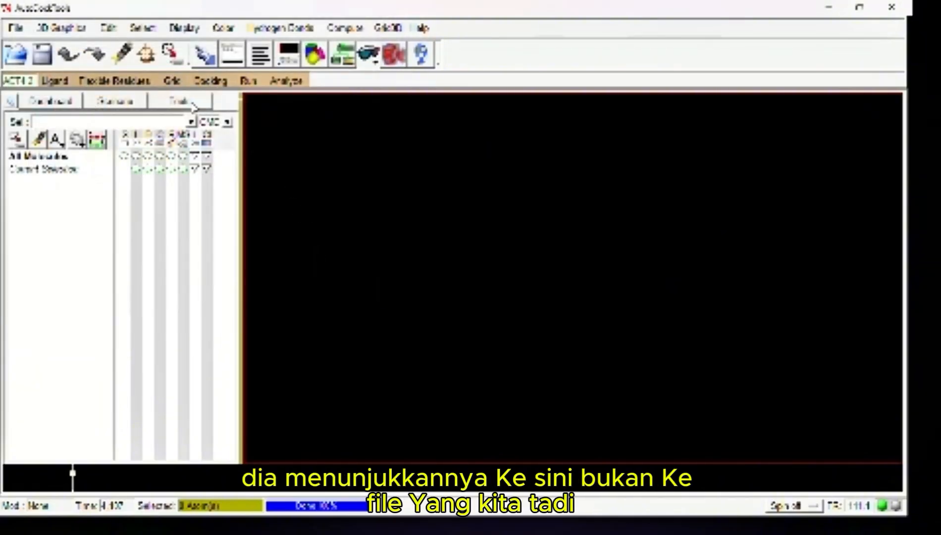
left_click(17, 29)
left_click(34, 54)
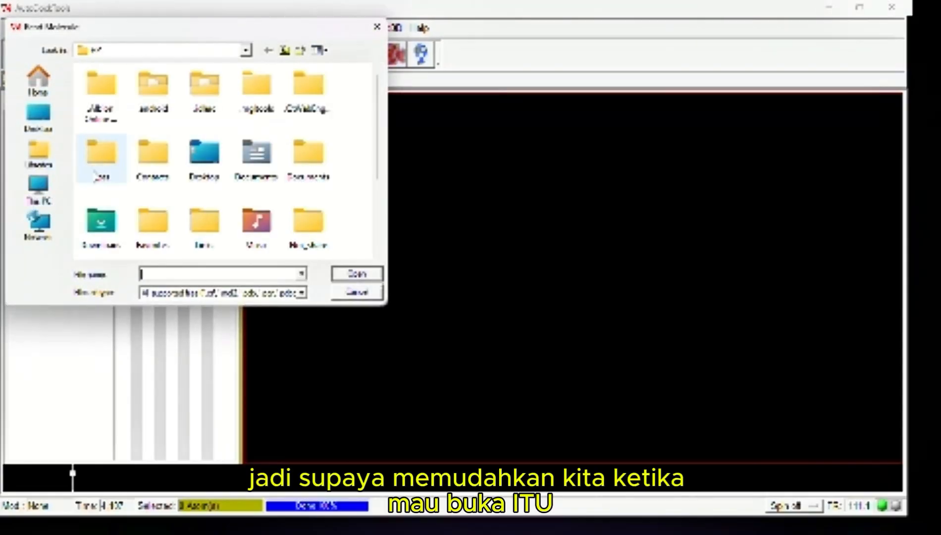
left_click(357, 292)
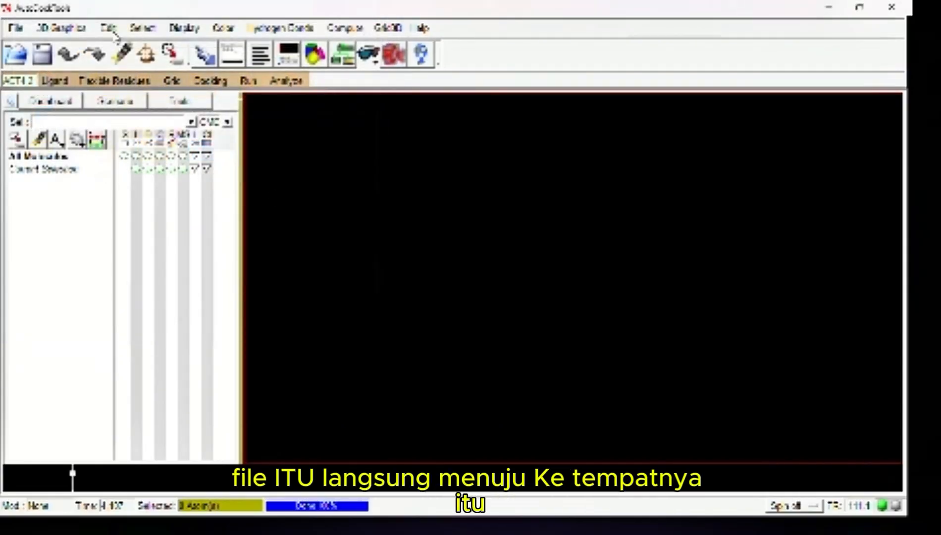
Set the Startup Directory preference to the copied redocking folder path, apply it and close the user preferences
left_click(16, 28)
left_click(44, 183)
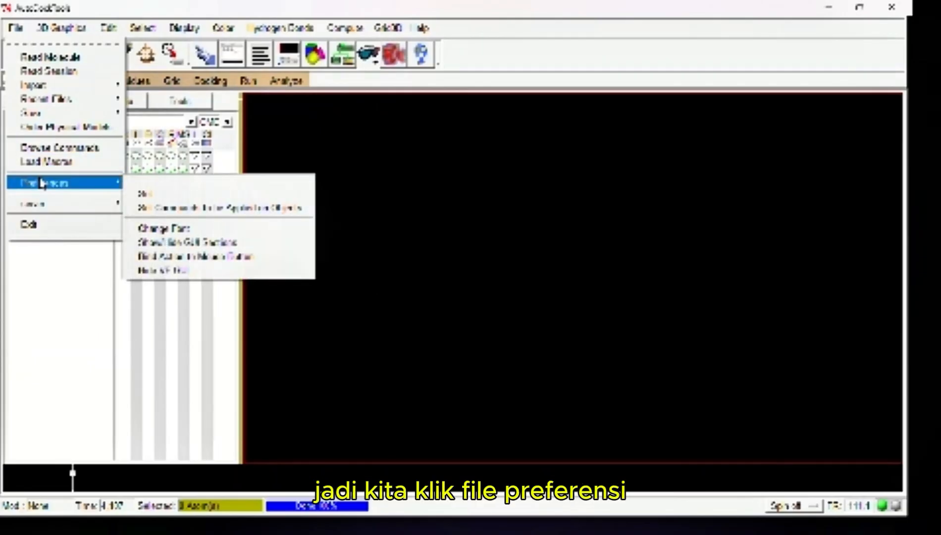
left_click(155, 199)
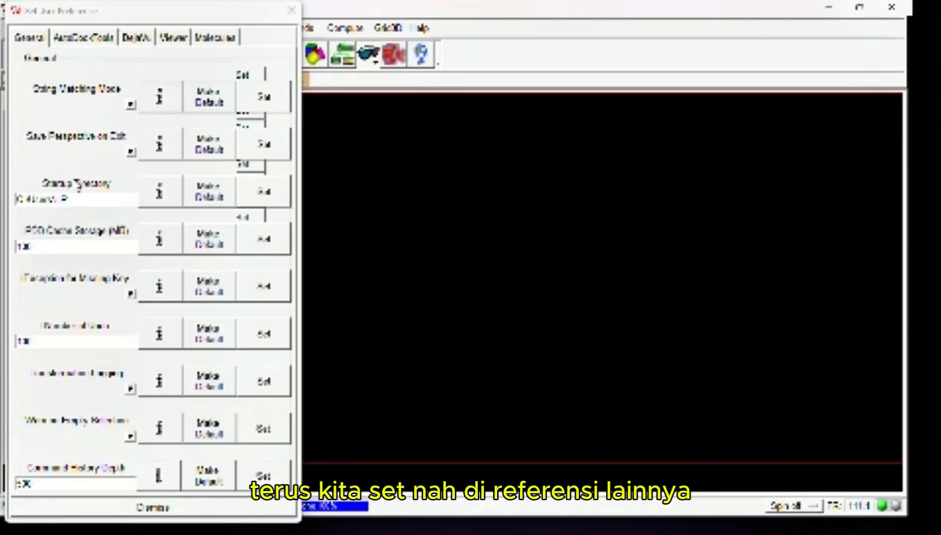
double_click(82, 198)
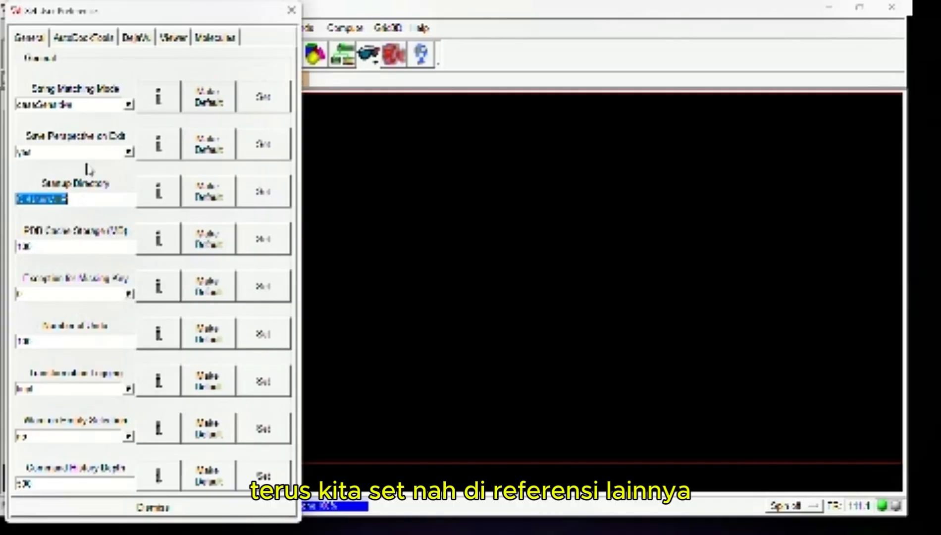
key("ctrl+v")
left_click(257, 191)
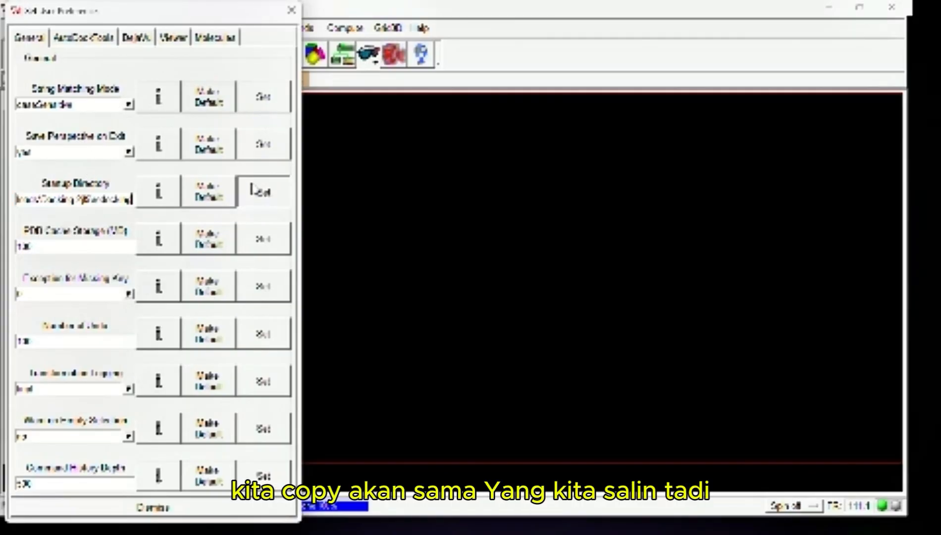
left_click(291, 9)
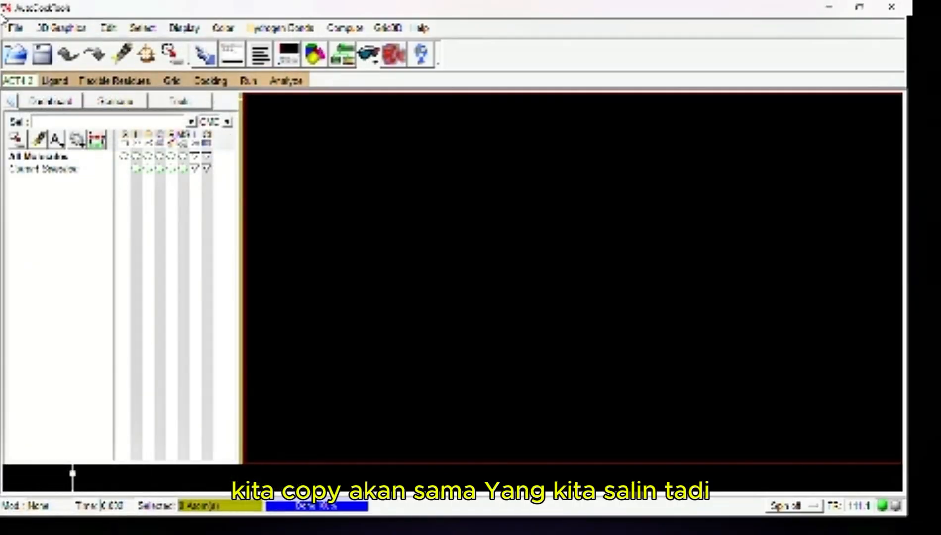
Load the native_ligan molecule file from the redocking folder
left_click(14, 28)
left_click(42, 57)
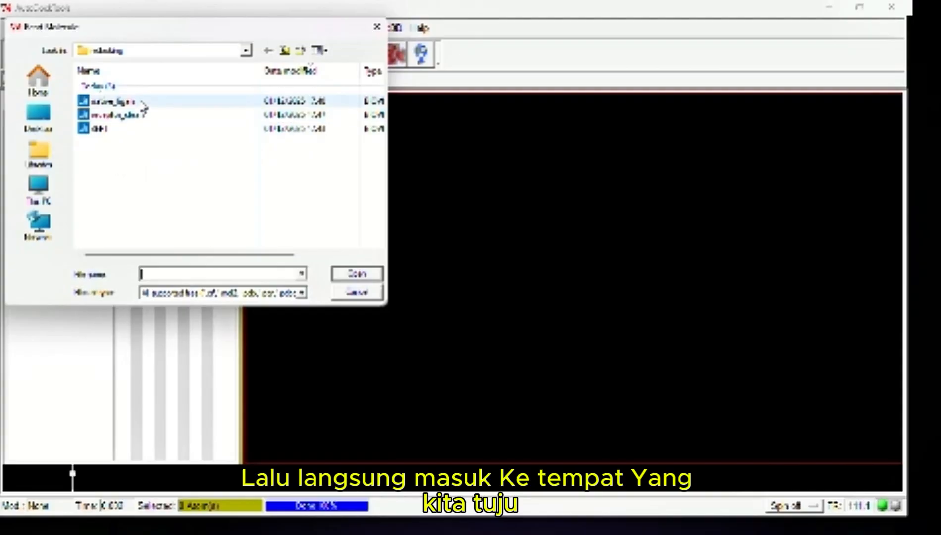
left_click(142, 102)
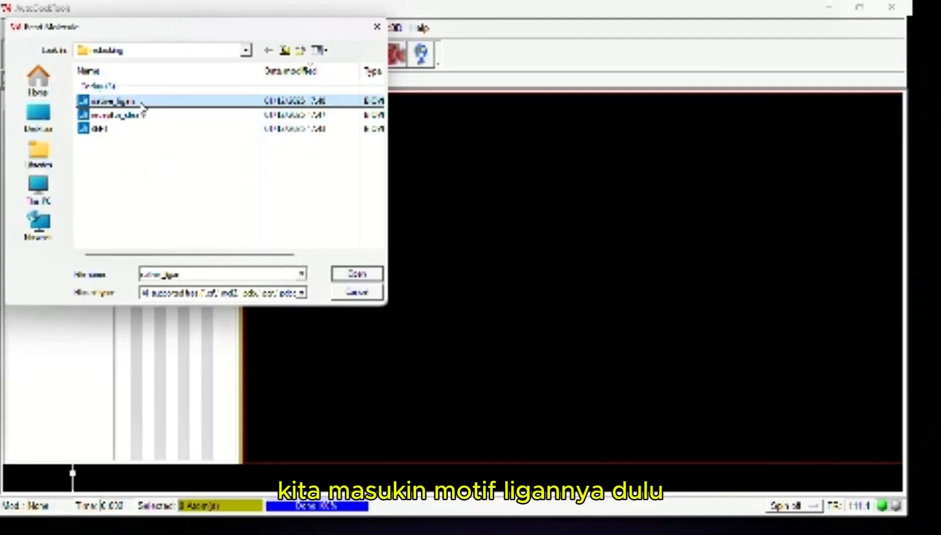
left_click(352, 276)
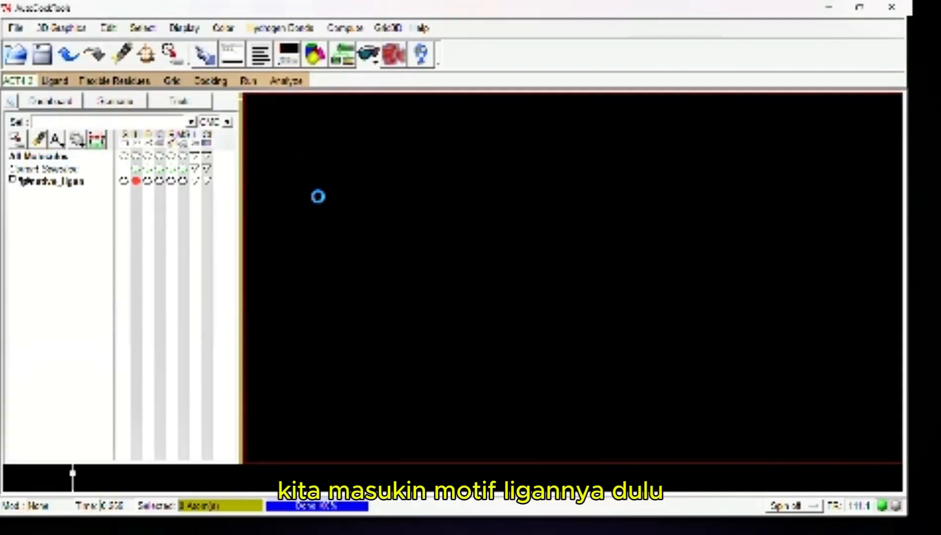
Delete water from the ligand and add hydrogens with the Polar Only option, keeping the noBondOrder method and atom renumbering
left_click(108, 28)
left_click(134, 127)
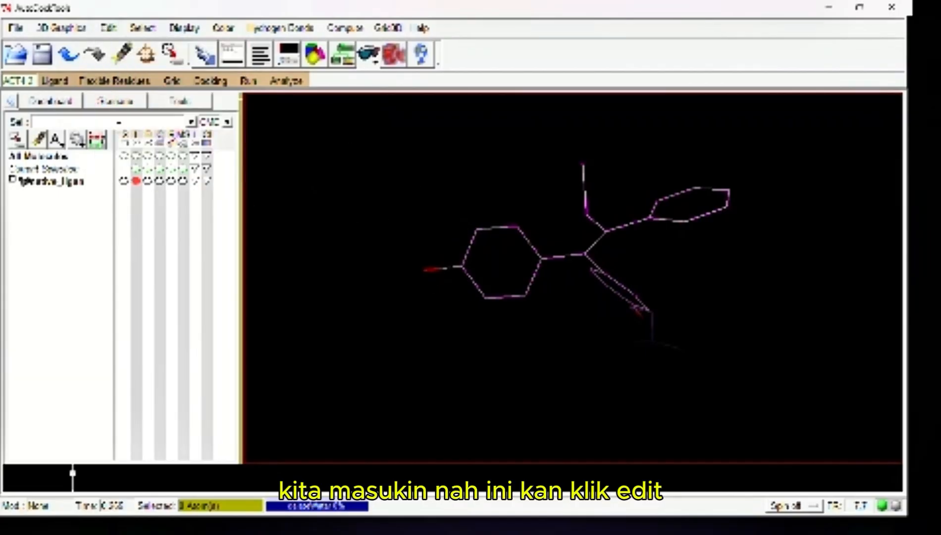
left_click(108, 29)
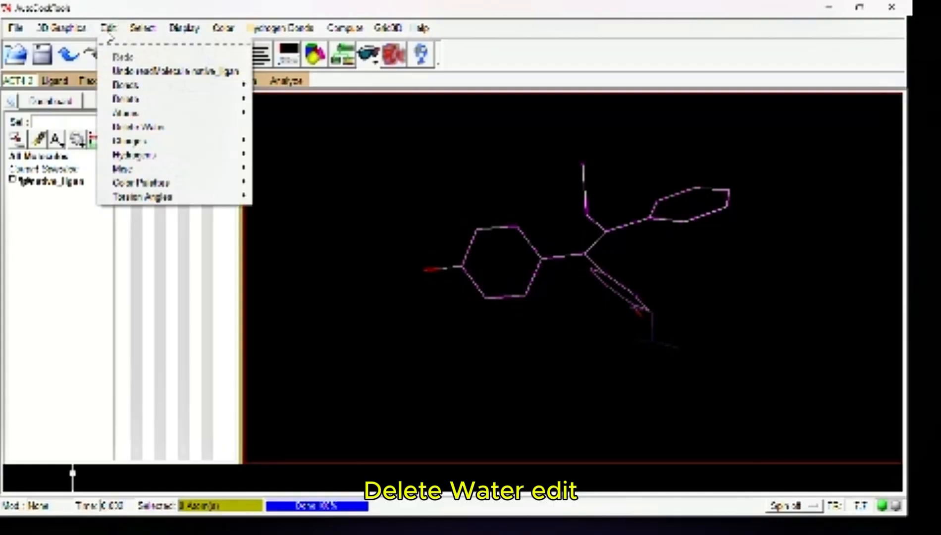
mouse_move(130, 158)
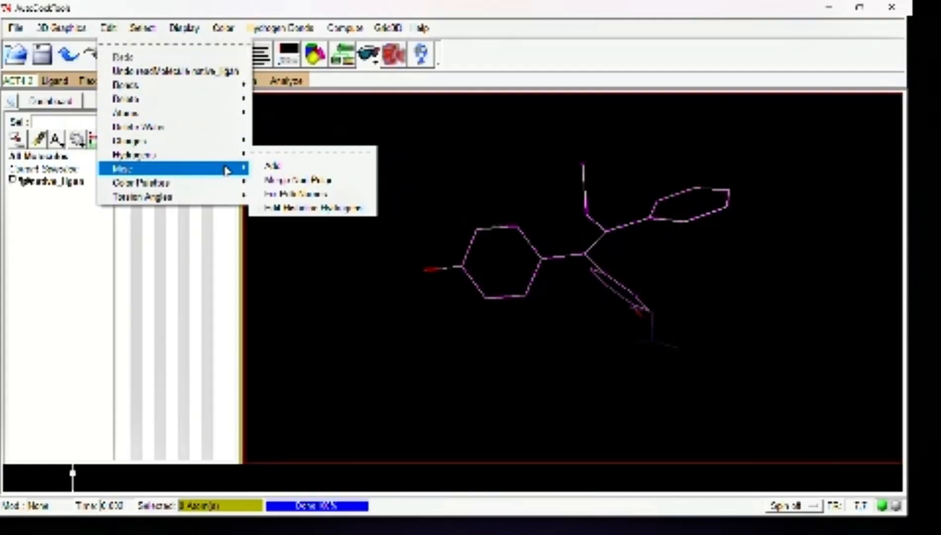
left_click(264, 159)
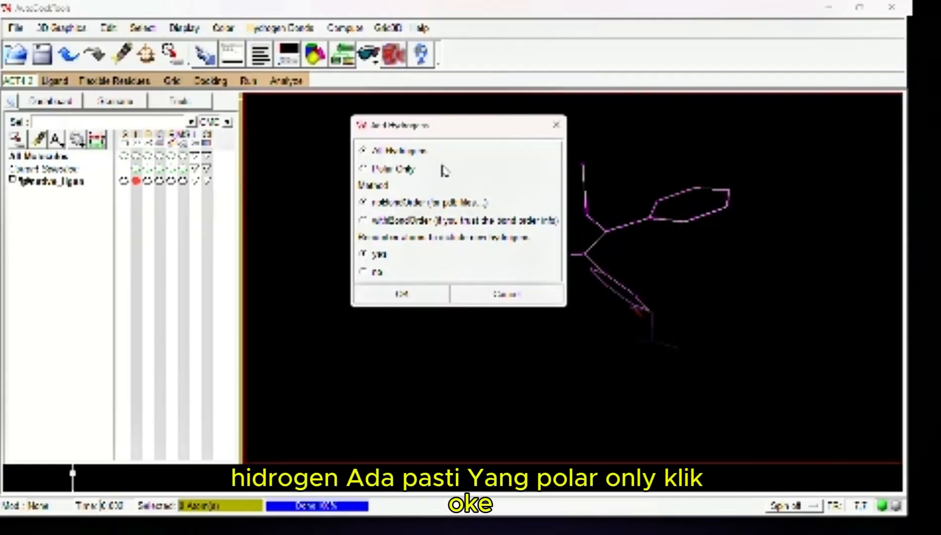
left_click(405, 170)
left_click(402, 292)
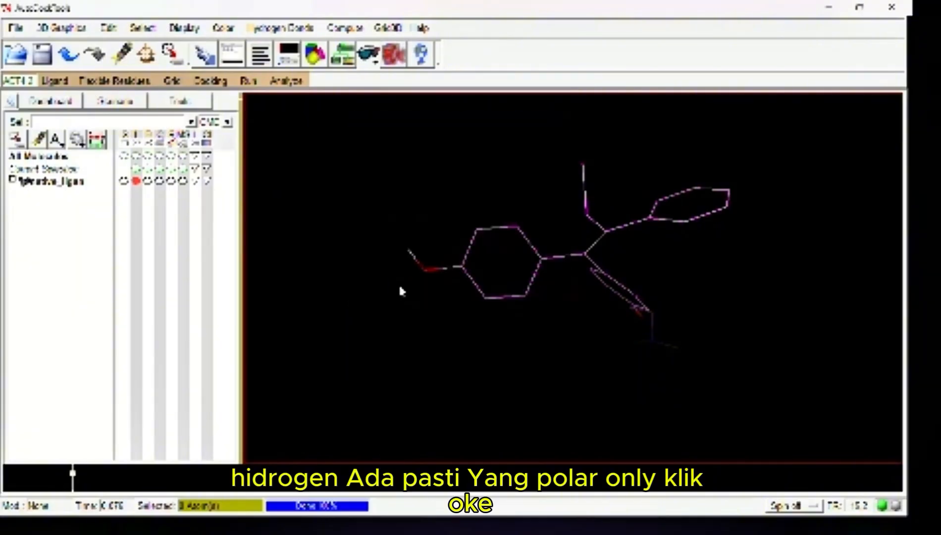
Merge the ligand's non-polar hydrogens, compute its Gasteiger charges and dismiss the charge message
left_click(111, 27)
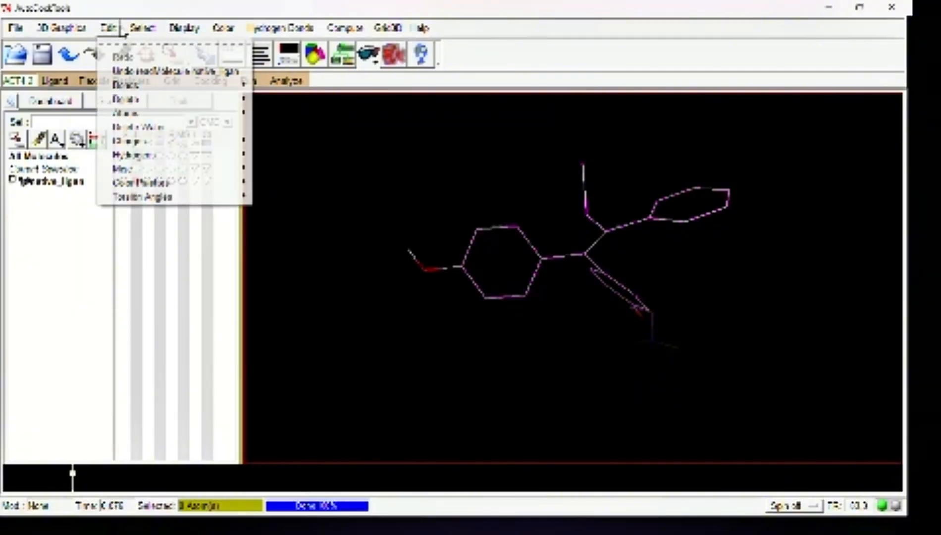
mouse_move(166, 154)
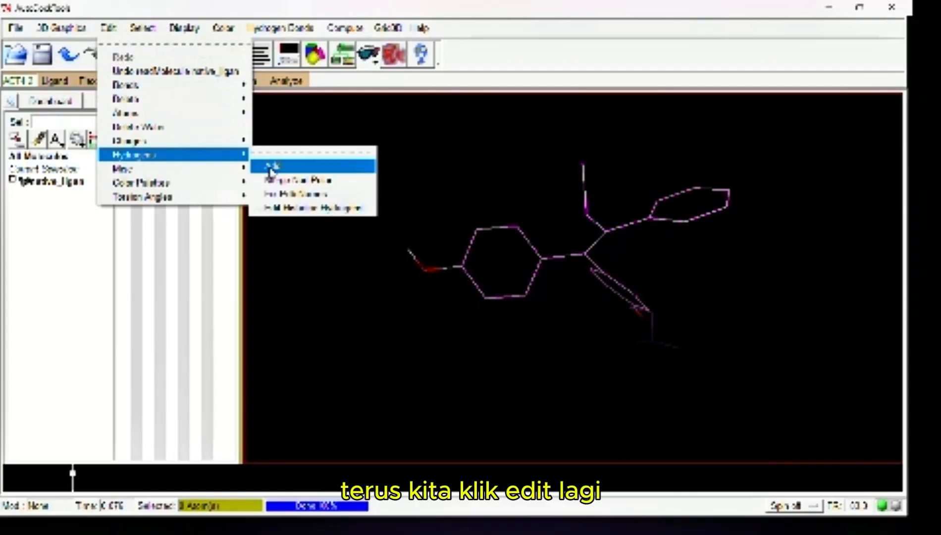
left_click(287, 189)
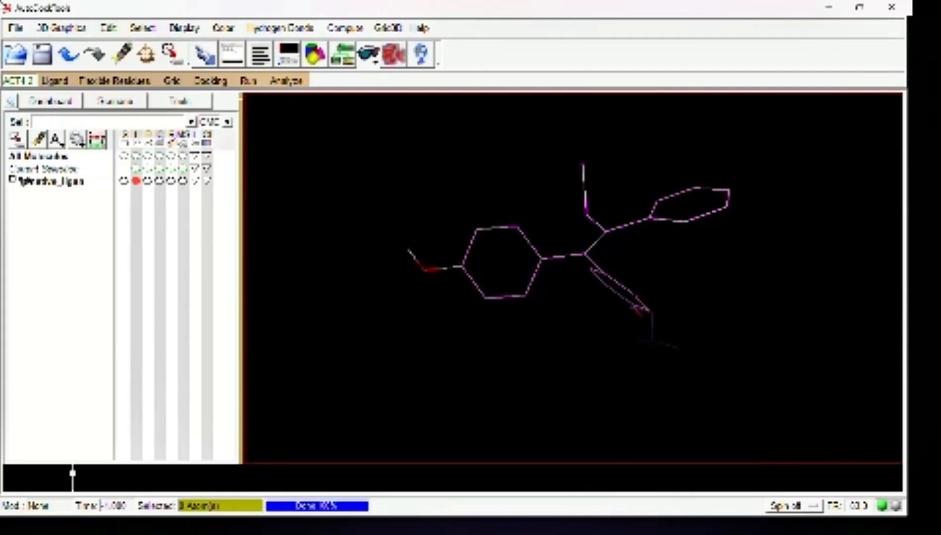
left_click(108, 28)
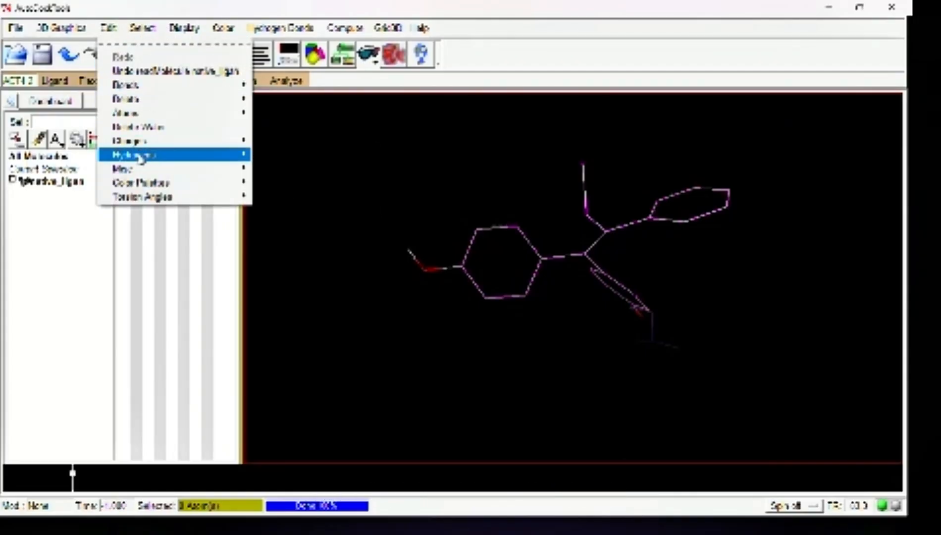
mouse_move(141, 140)
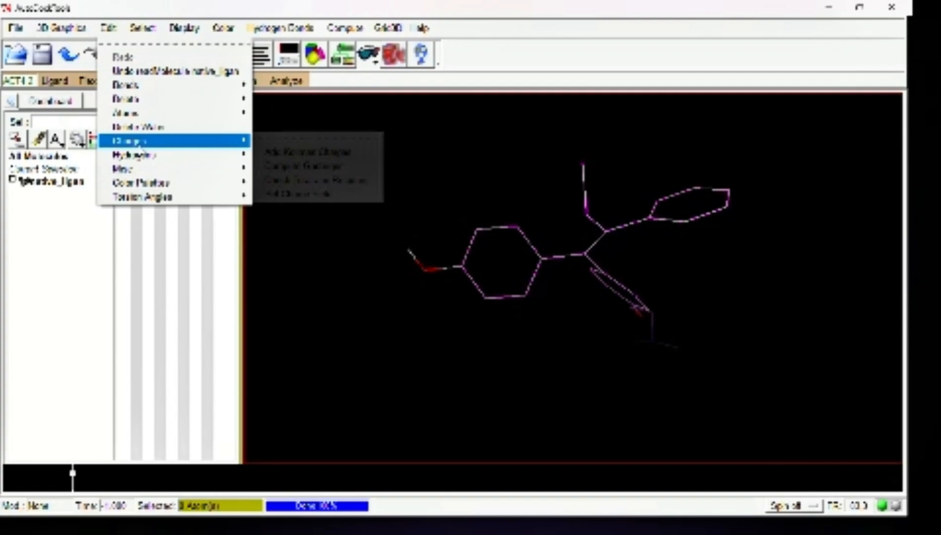
left_click(279, 169)
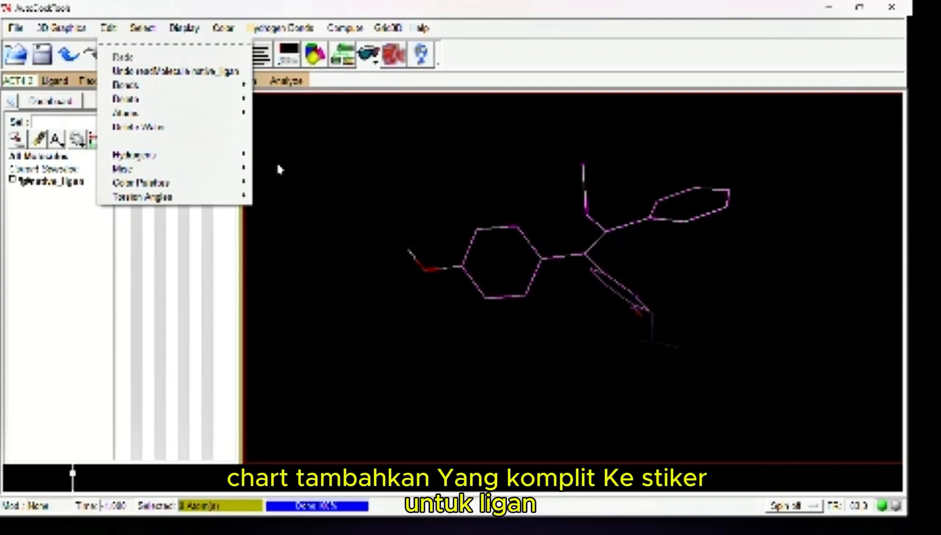
left_click(539, 321)
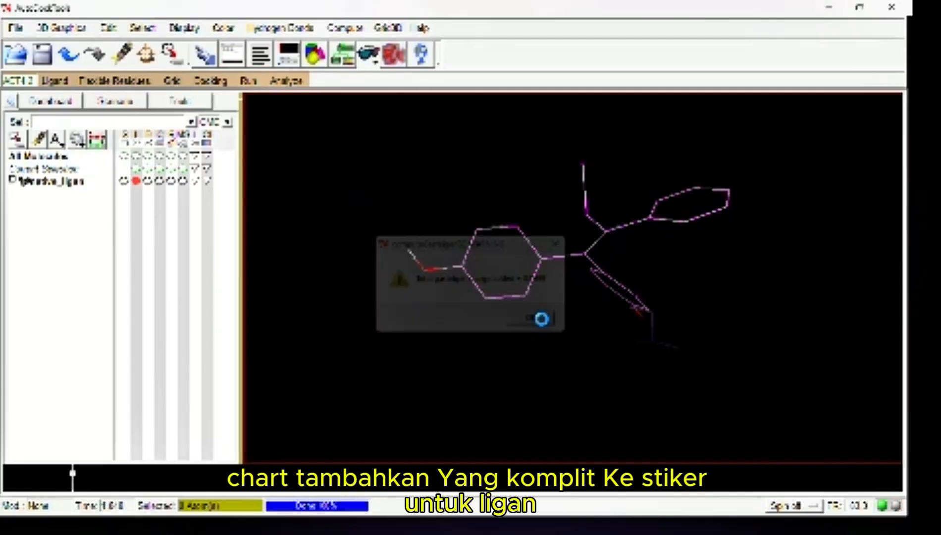
Save the prepared ligand as a PDB file named native_ligand_new in the redocking folder with the default write options
left_click(16, 27)
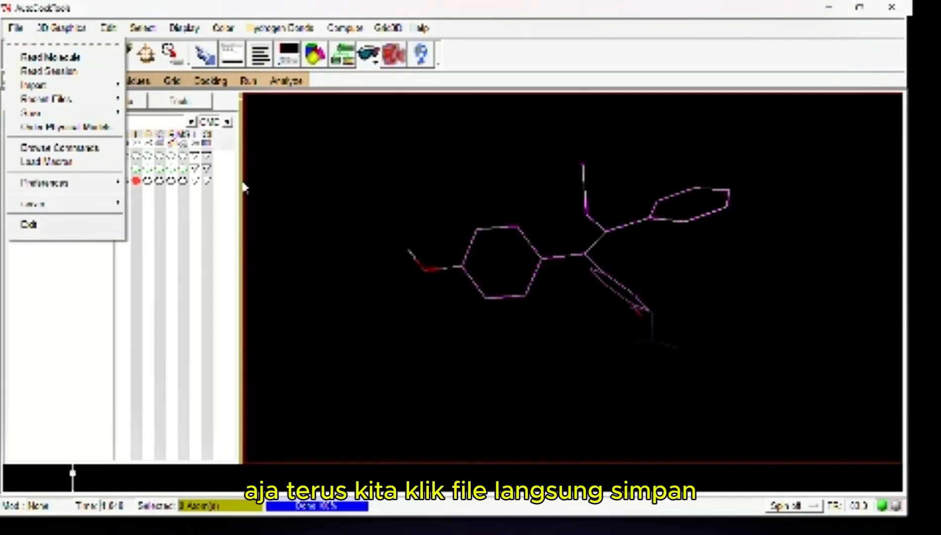
mouse_move(91, 115)
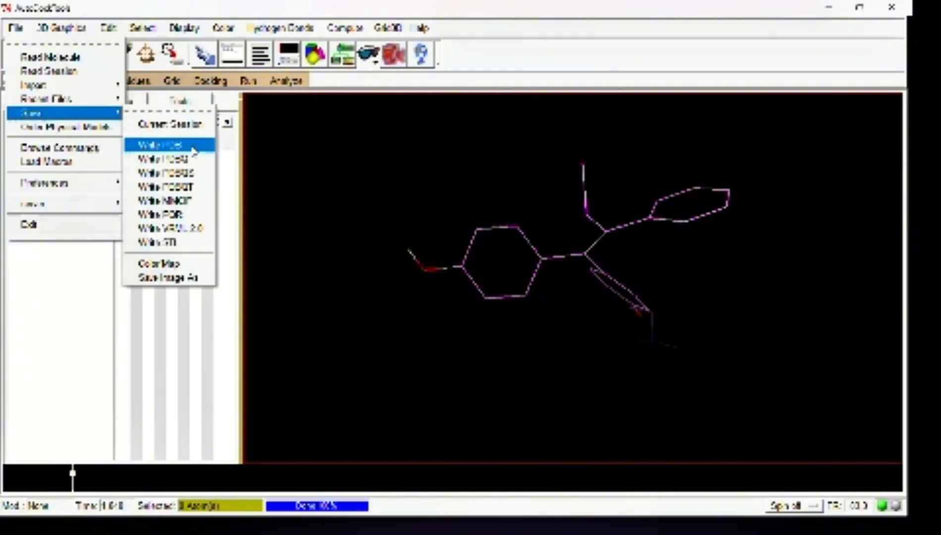
left_click(194, 148)
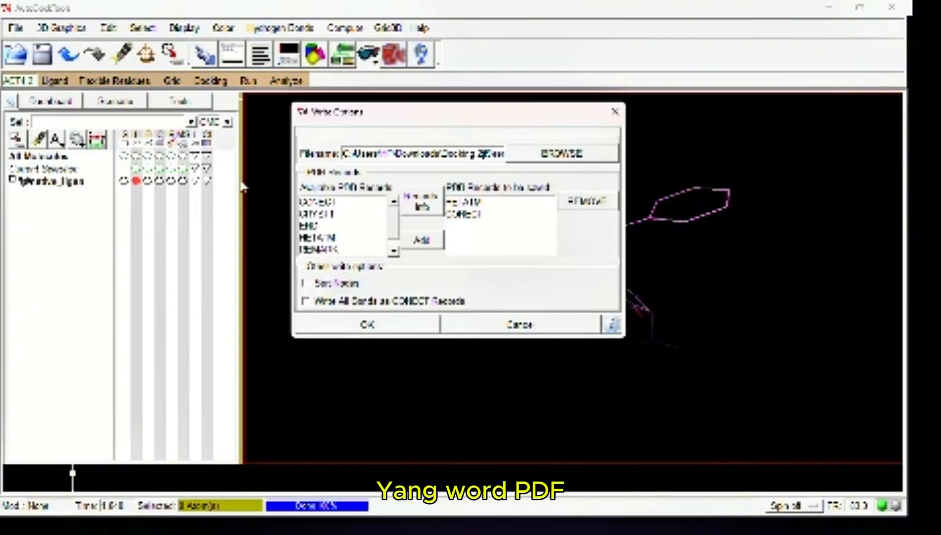
left_click(610, 153)
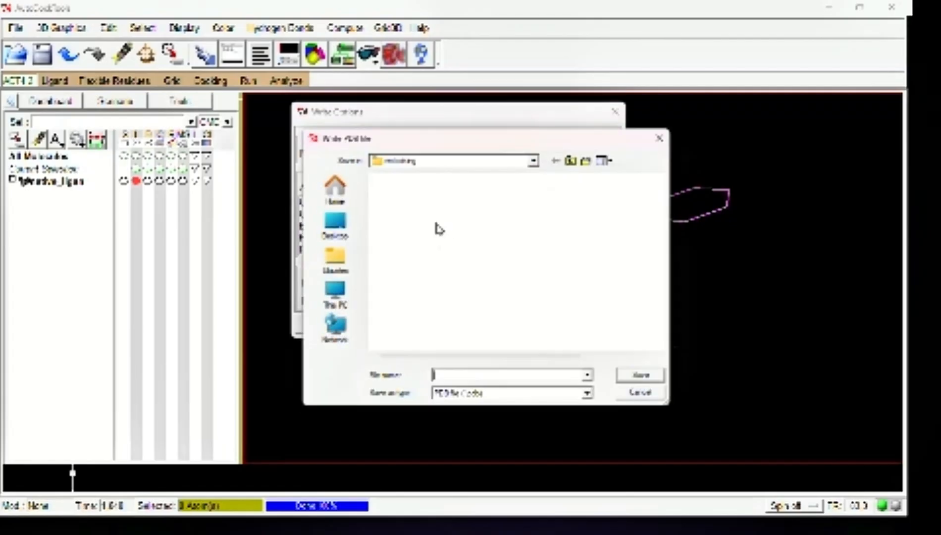
type("native_")
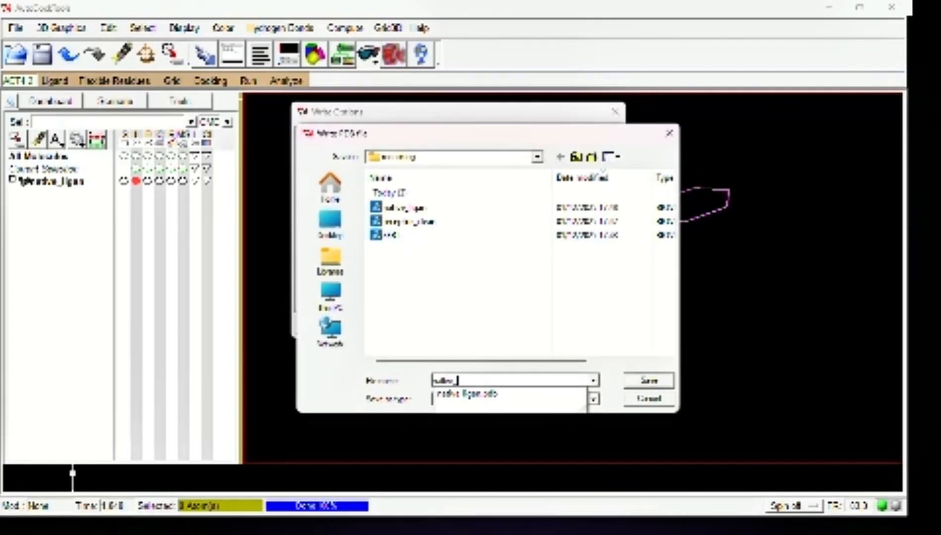
type("ligand")
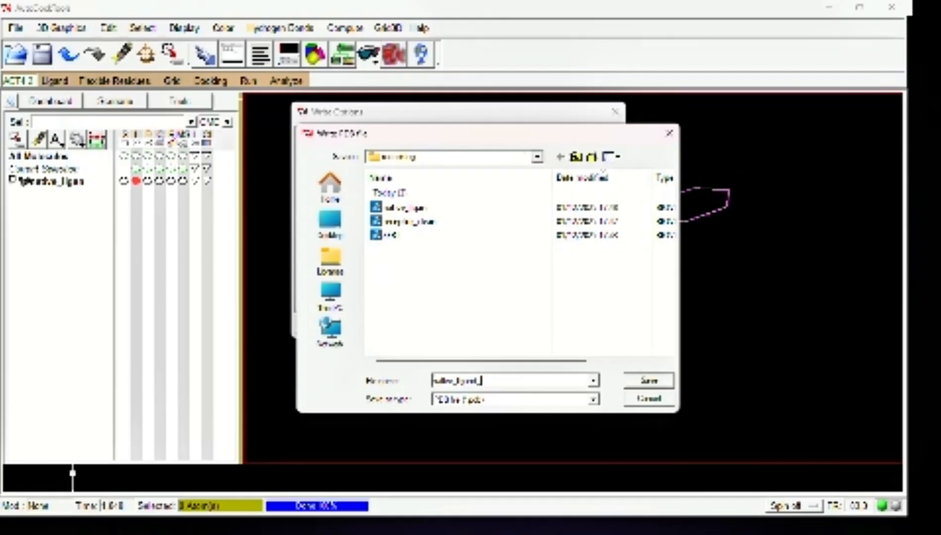
type("_new")
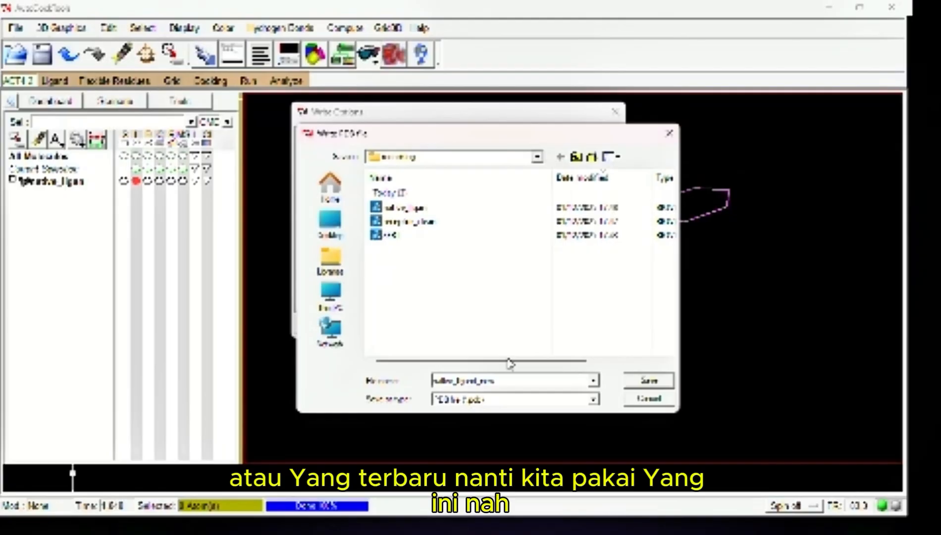
left_click(642, 380)
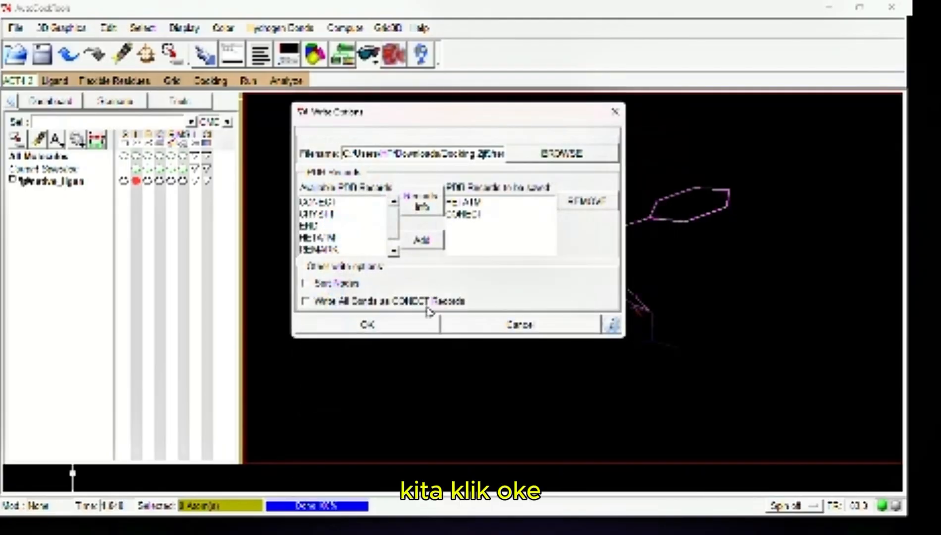
left_click(427, 325)
Delete the native_ligan molecule from the workspace
left_click(54, 181)
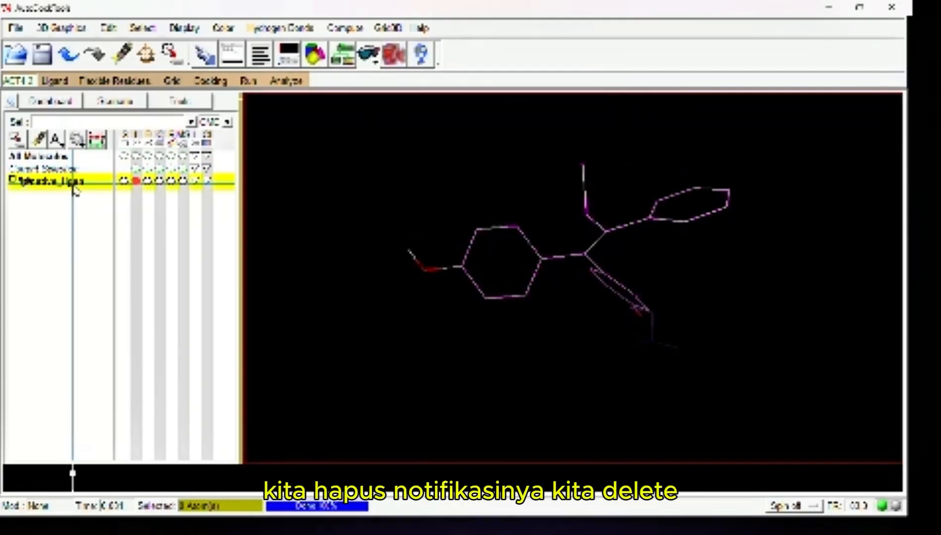
right_click(75, 185)
left_click(110, 297)
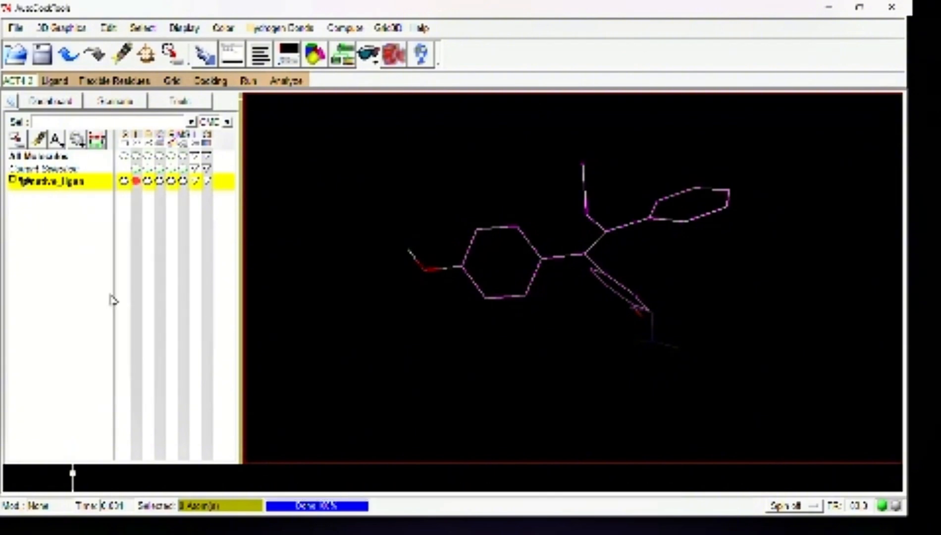
Load the receptor_clean molecule file from the redocking folder
left_click(15, 28)
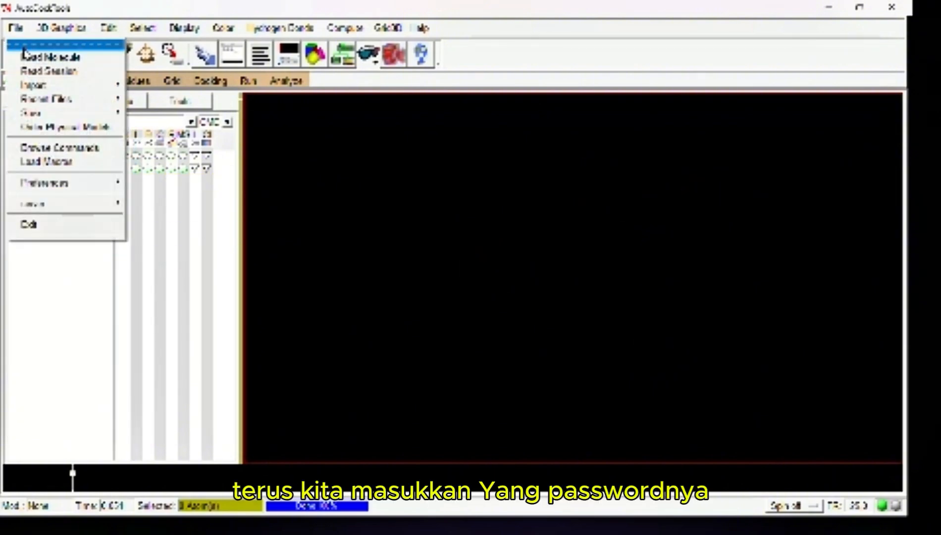
left_click(27, 58)
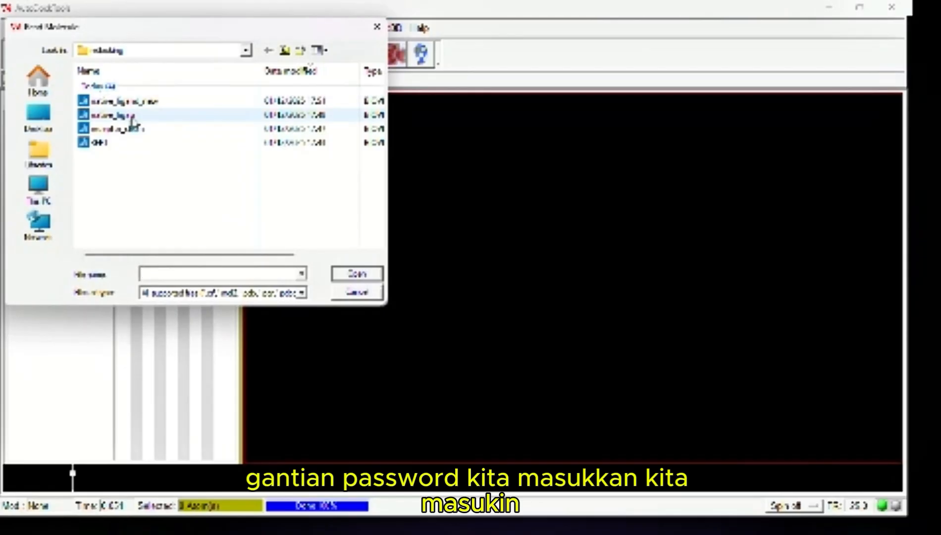
left_click(119, 128)
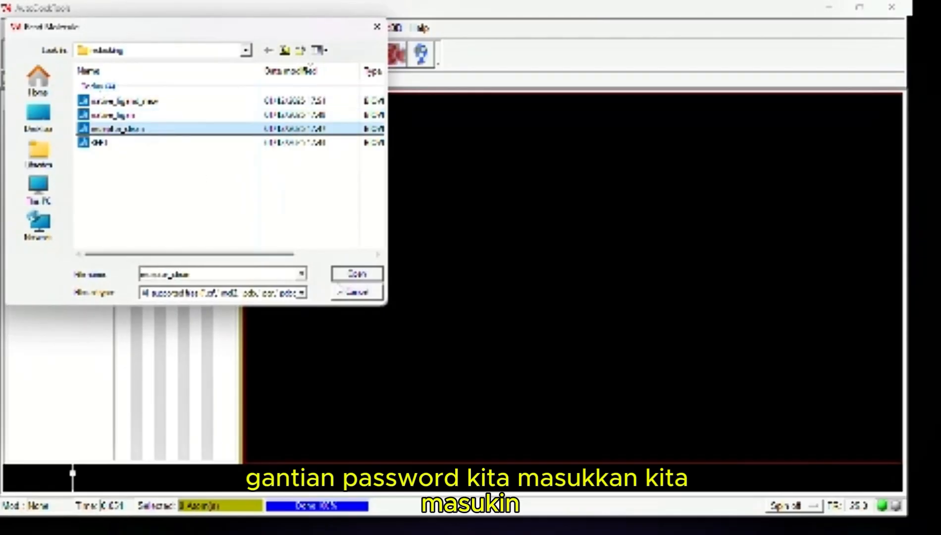
left_click(349, 275)
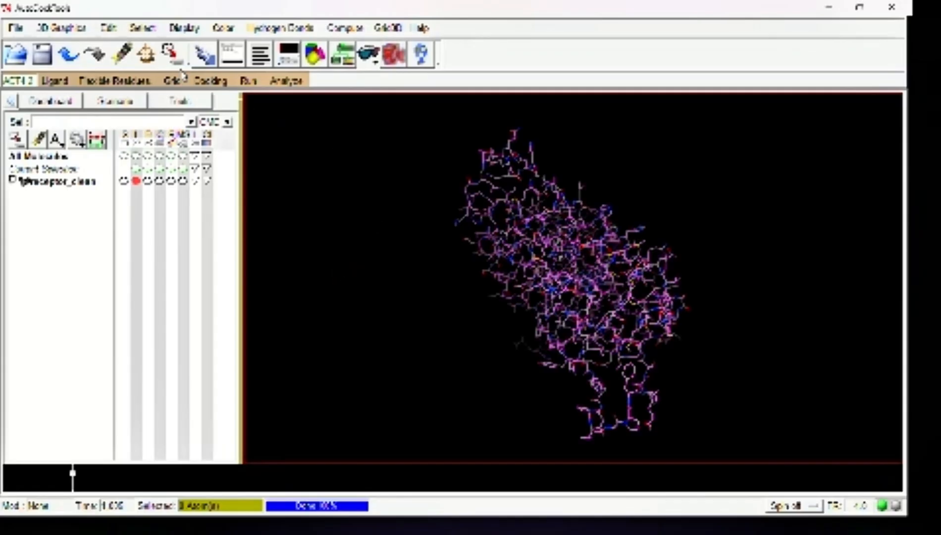
Delete the receptor's water and add polar-only hydrogens with the noBondOrder method and atom renumbering set to yes
left_click(110, 31)
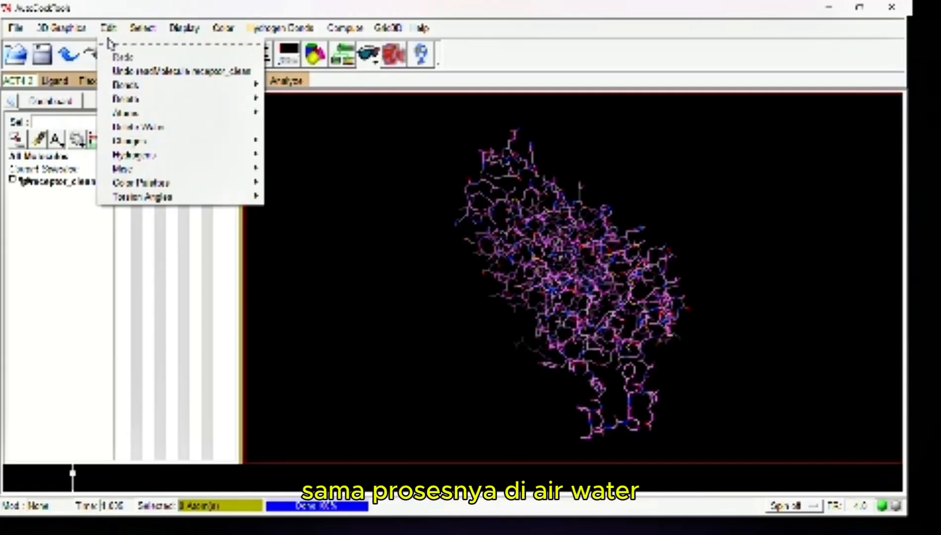
left_click(133, 128)
left_click(106, 30)
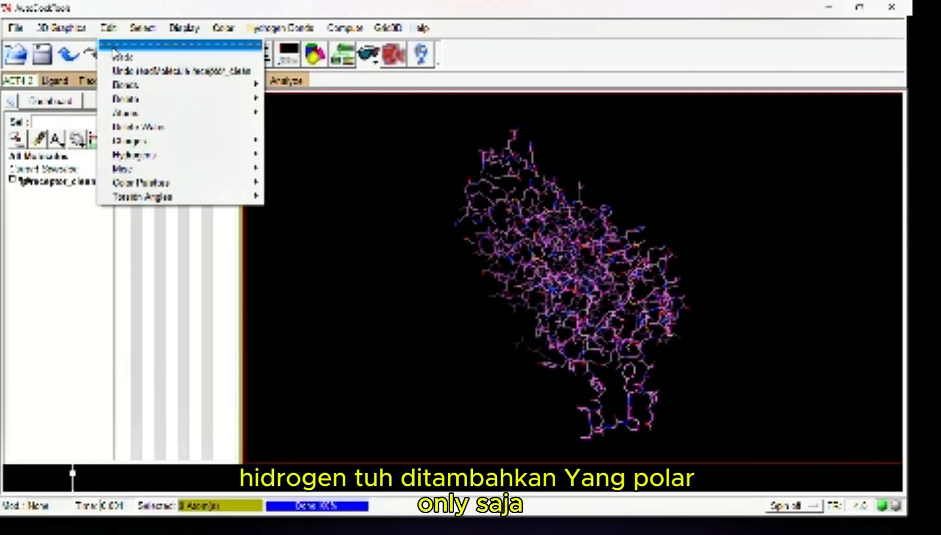
mouse_move(176, 168)
left_click(284, 168)
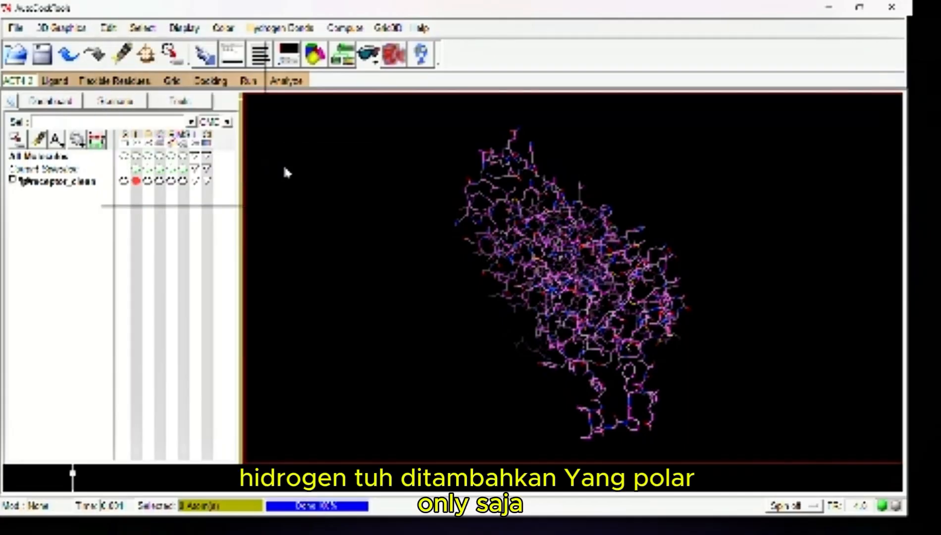
left_click(369, 169)
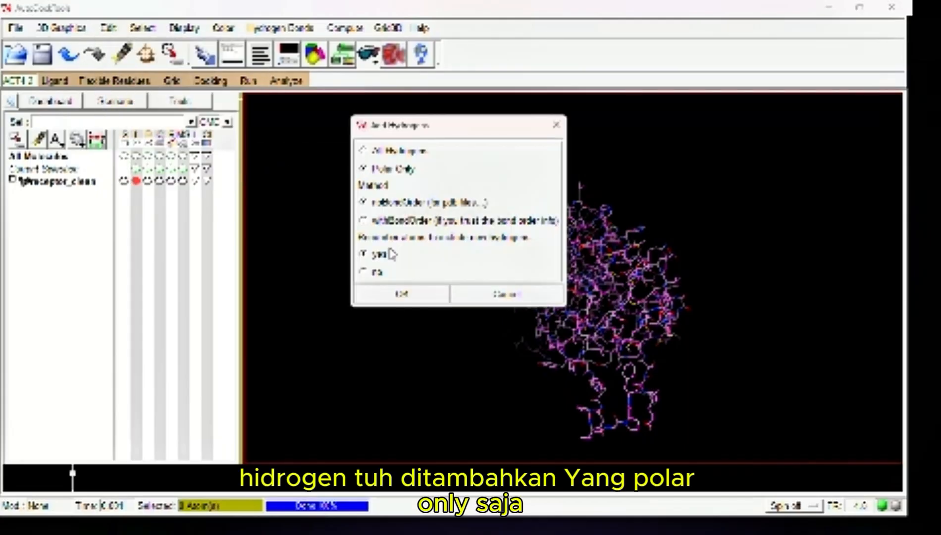
left_click(391, 295)
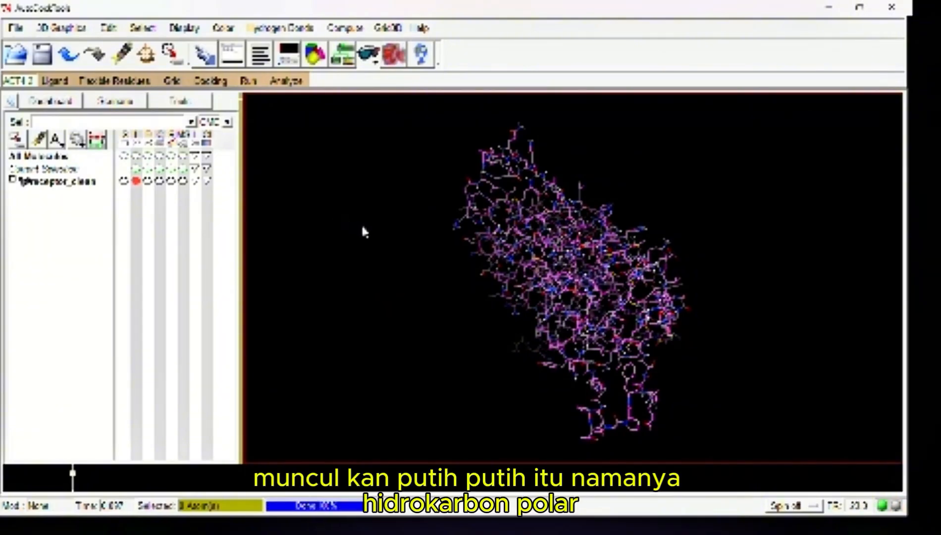
Merge the receptor's non-polar hydrogens
left_click(113, 28)
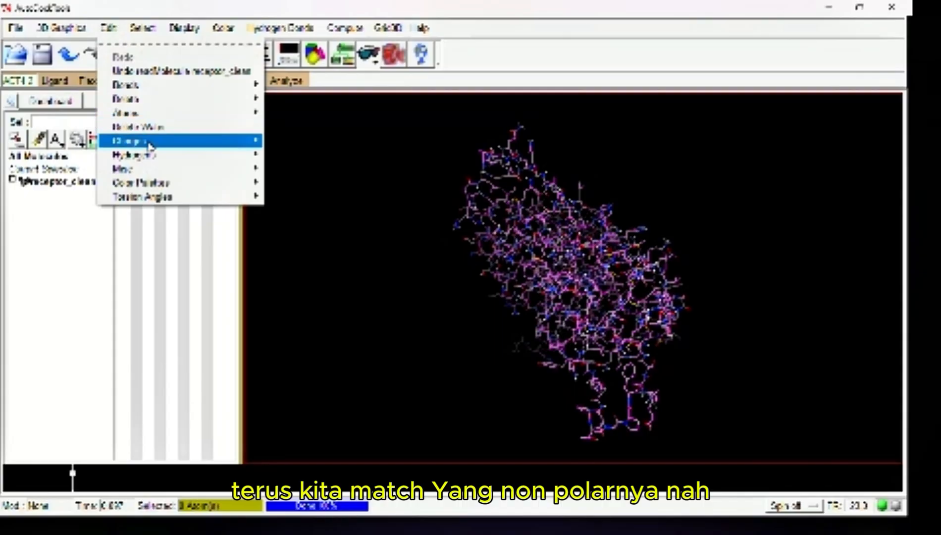
mouse_move(153, 156)
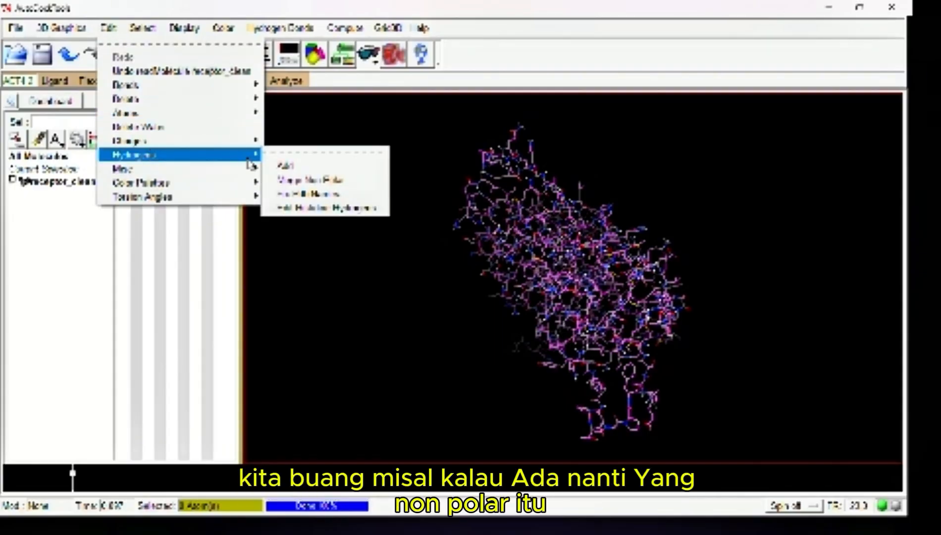
left_click(305, 194)
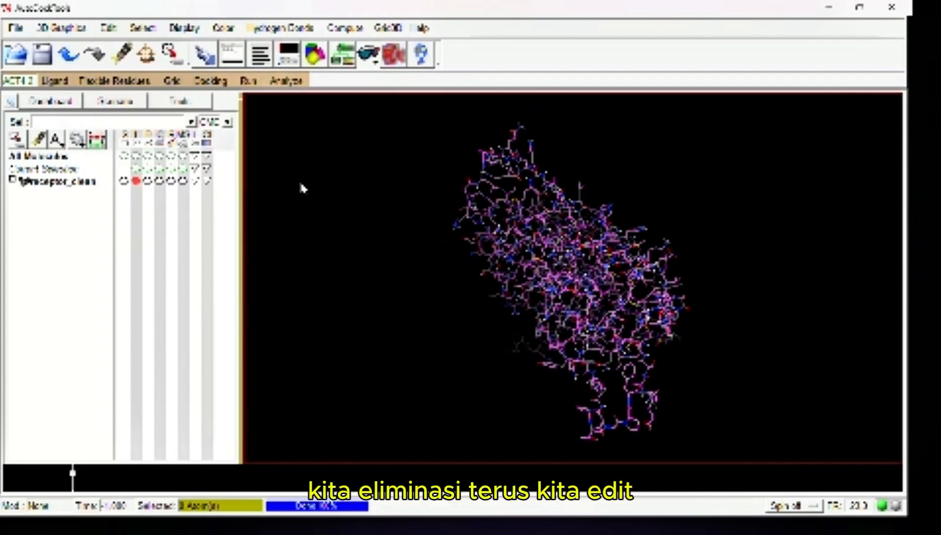
Add Kollman charges to the receptor and dismiss the charge message
left_click(104, 28)
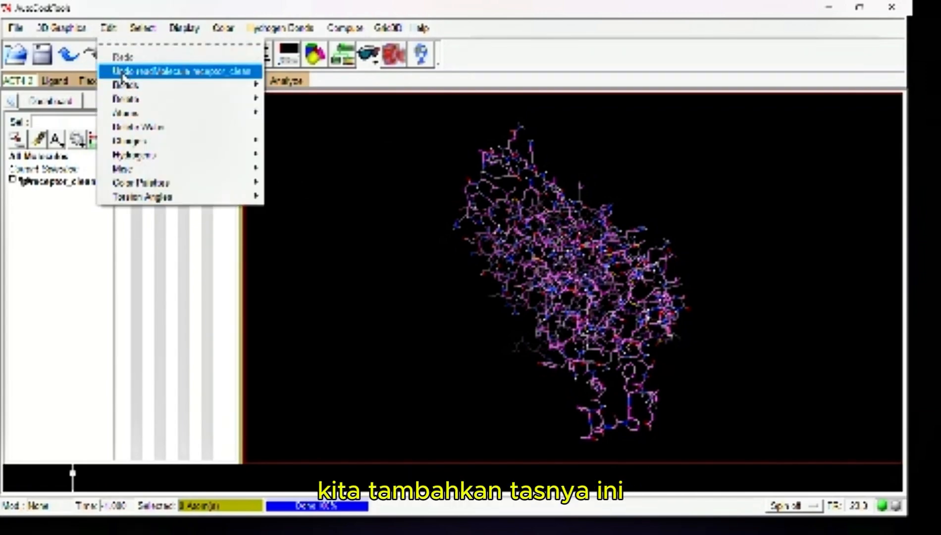
mouse_move(152, 155)
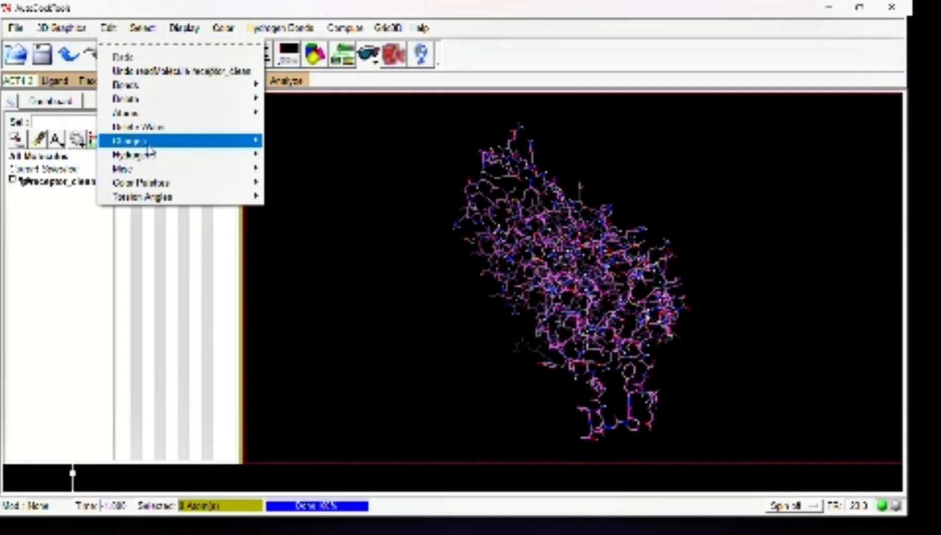
mouse_move(208, 143)
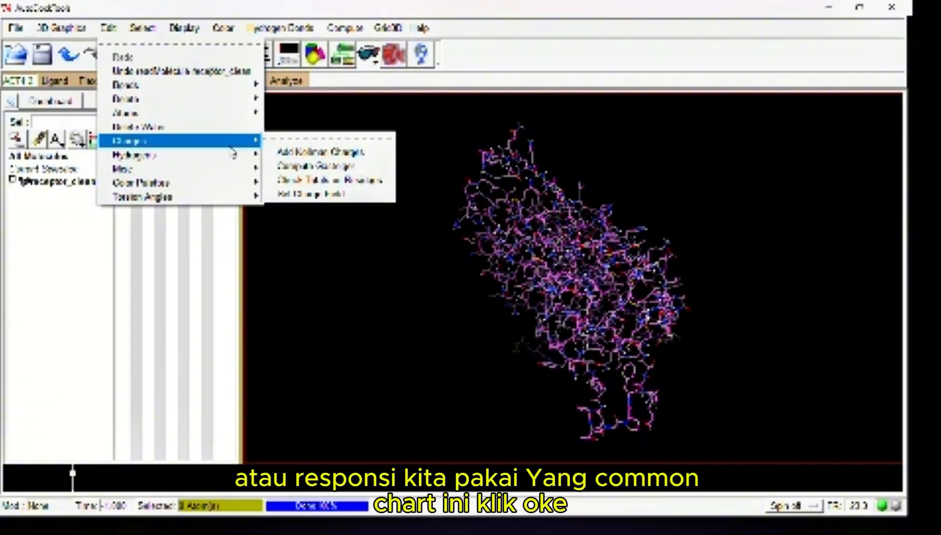
left_click(280, 156)
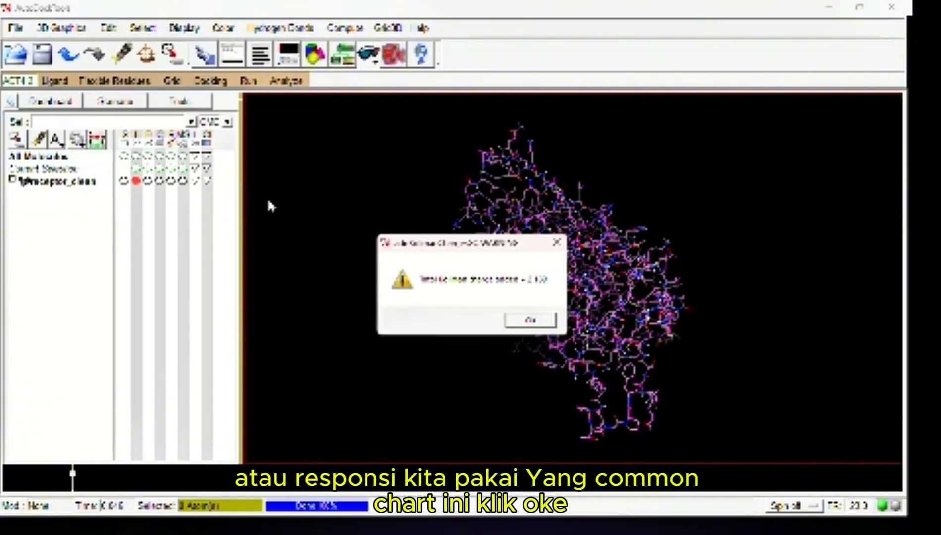
left_click(528, 319)
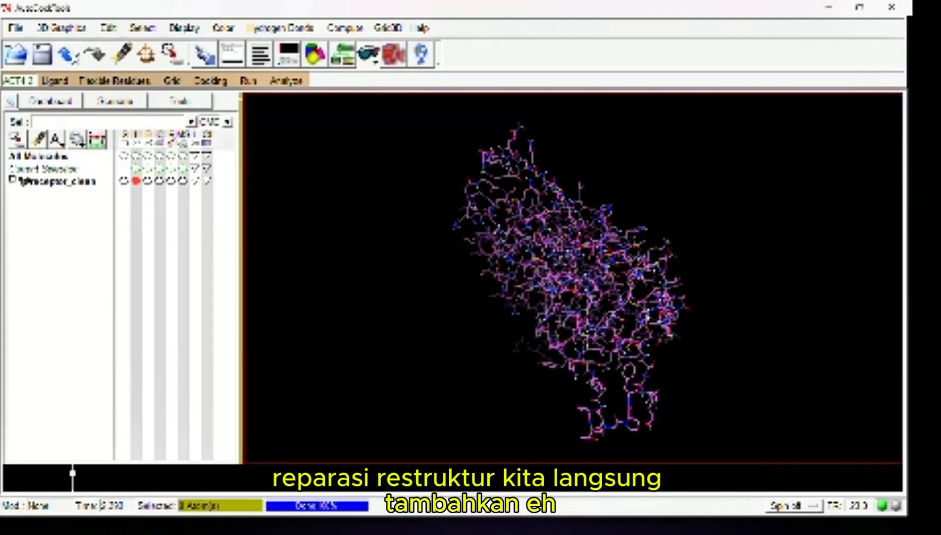
Open native_ligand_new from the redocking folder as the AutoDock ligand, with the file type set to PDB files
left_click(54, 80)
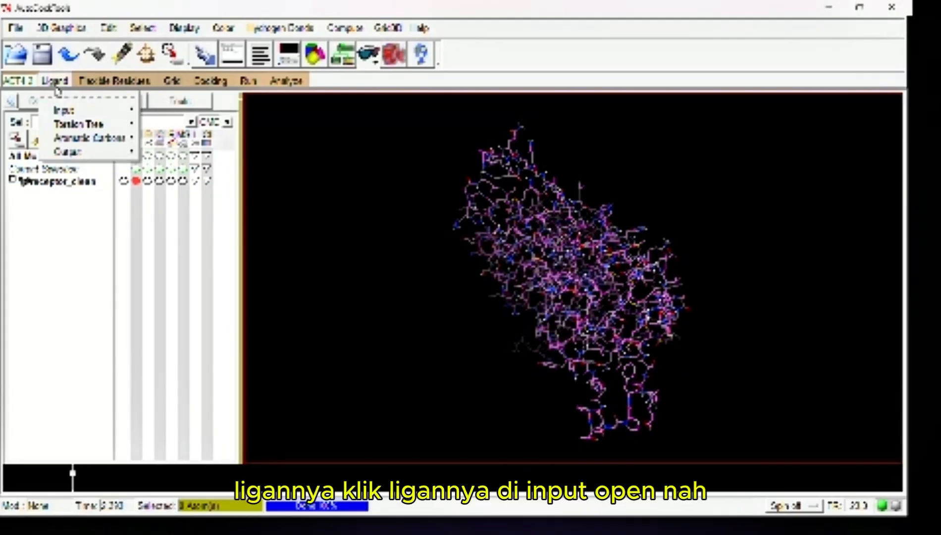
mouse_move(64, 110)
left_click(165, 120)
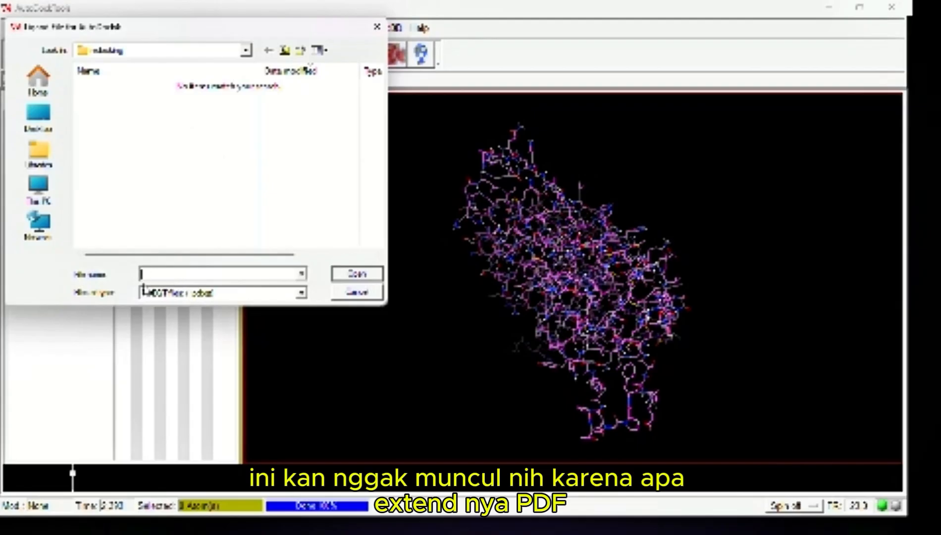
left_click(166, 294)
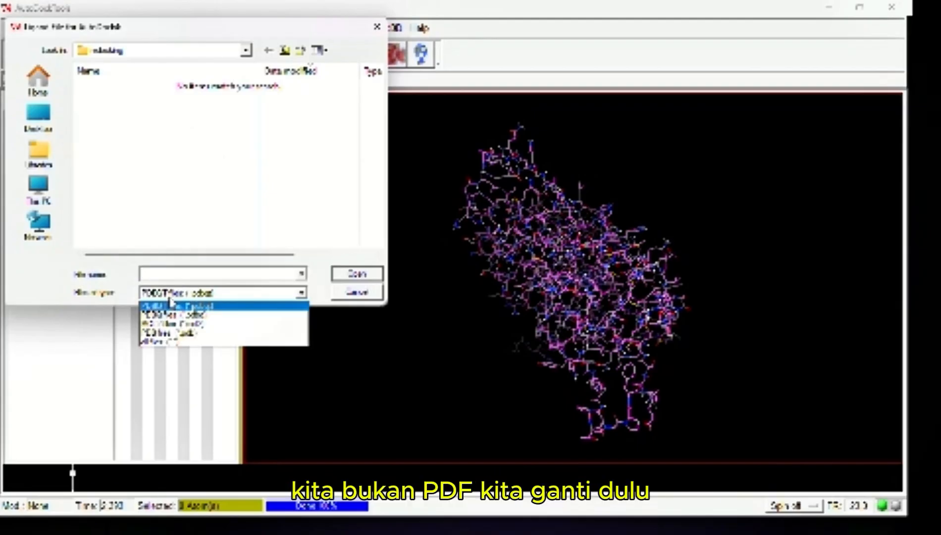
left_click(174, 334)
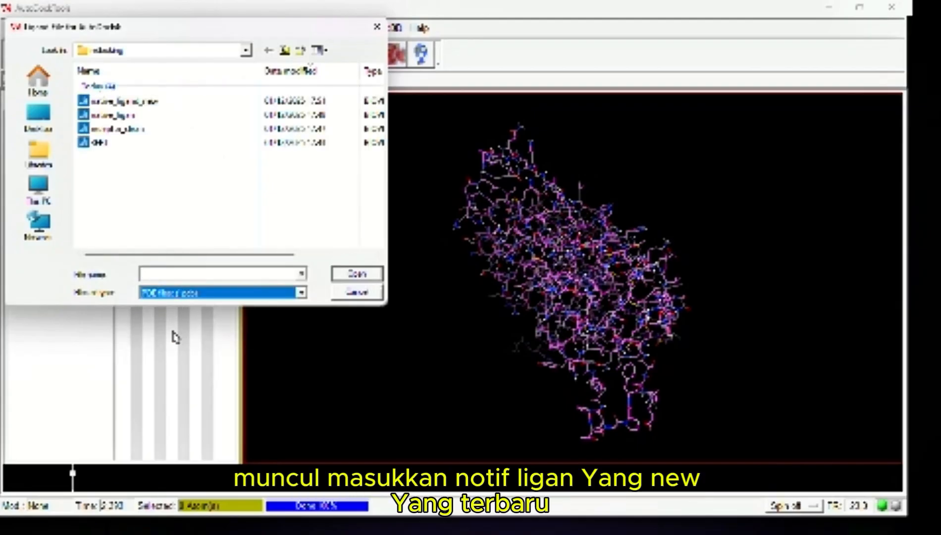
left_click(152, 104)
left_click(356, 273)
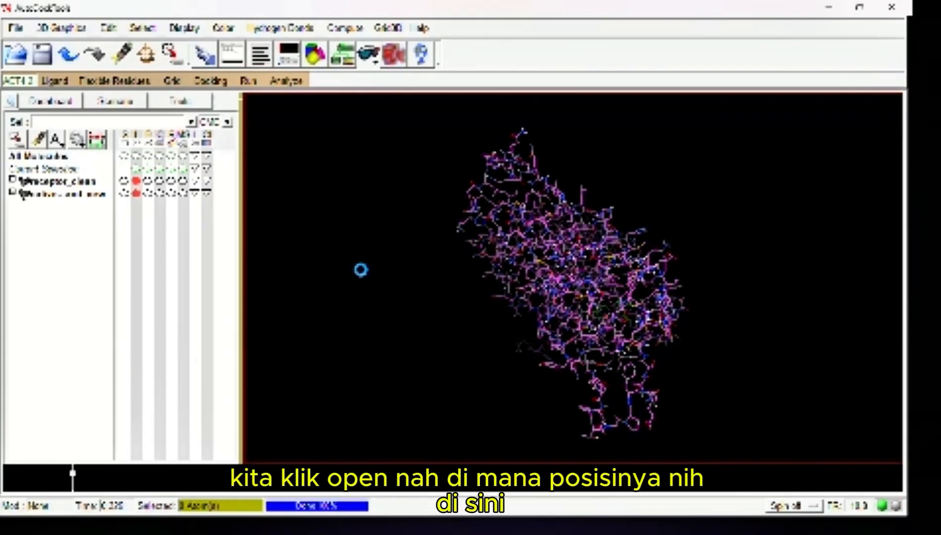
left_click(517, 332)
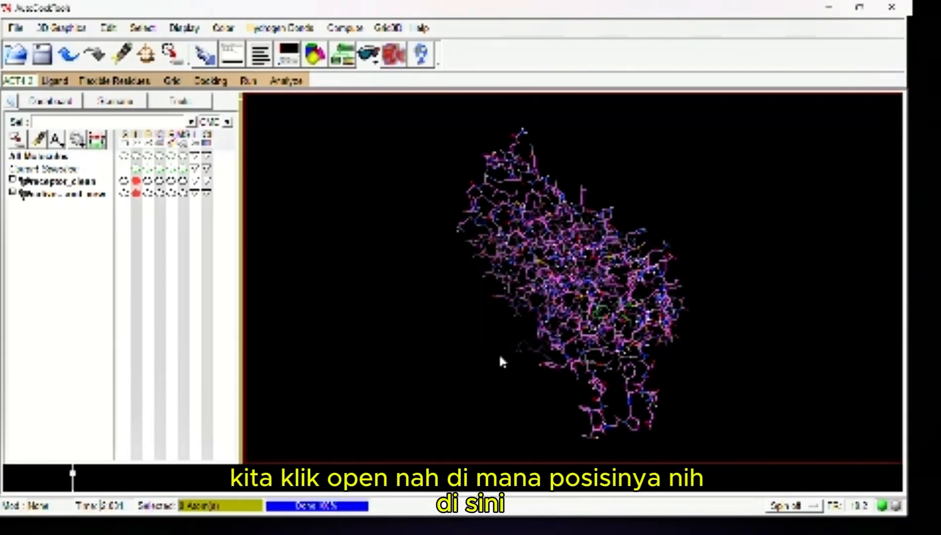
Display receptor_clean as a ribbon, hide its lines and inspect the ligand's position inside it
scroll(659, 336, "up", 5)
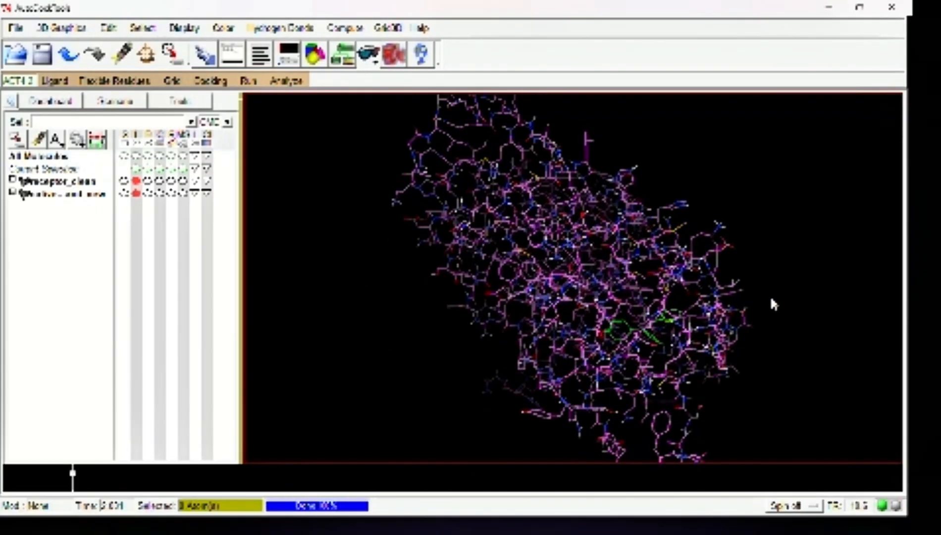
left_click_drag(786, 294, 615, 320)
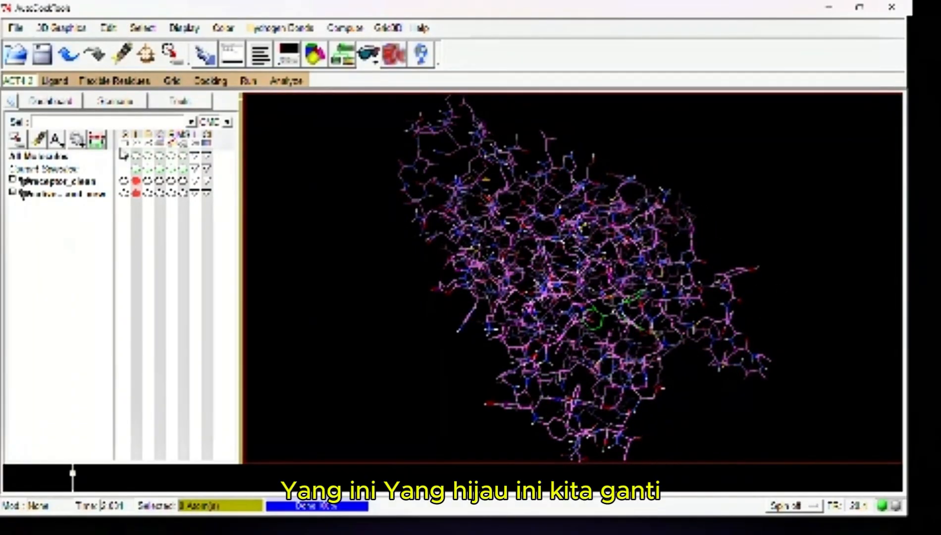
left_click(172, 180)
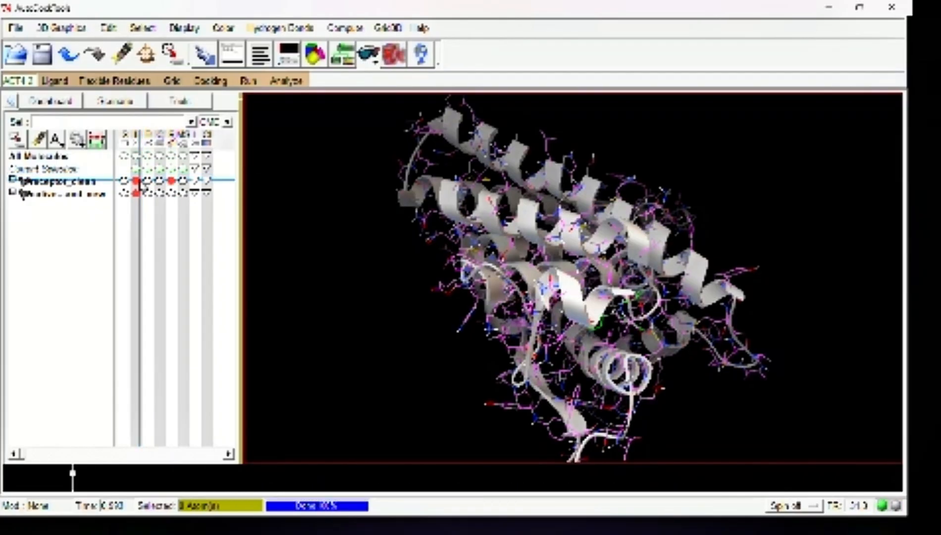
left_click(137, 180)
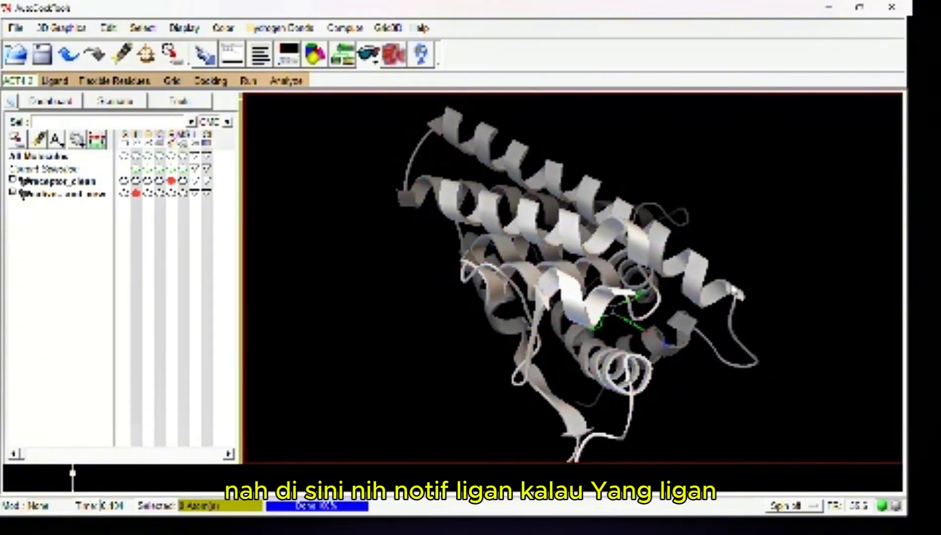
scroll(730, 287, "up", 3)
left_click_drag(721, 299, 718, 272)
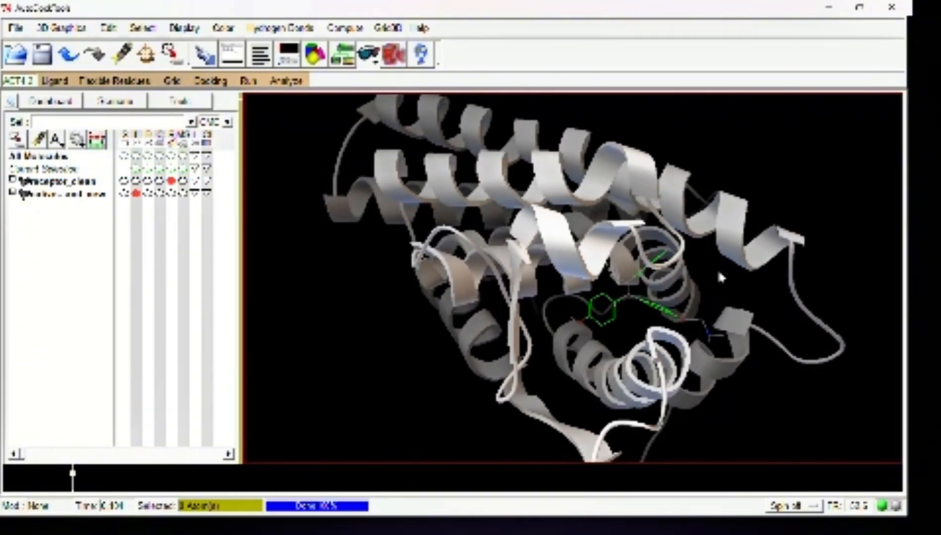
scroll(720, 277, "down", 3)
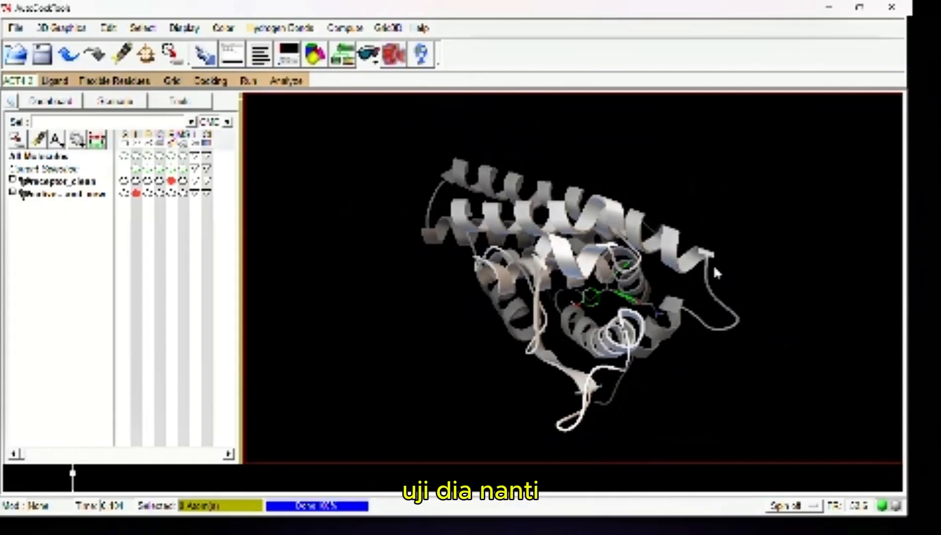
scroll(714, 264, "down", 4)
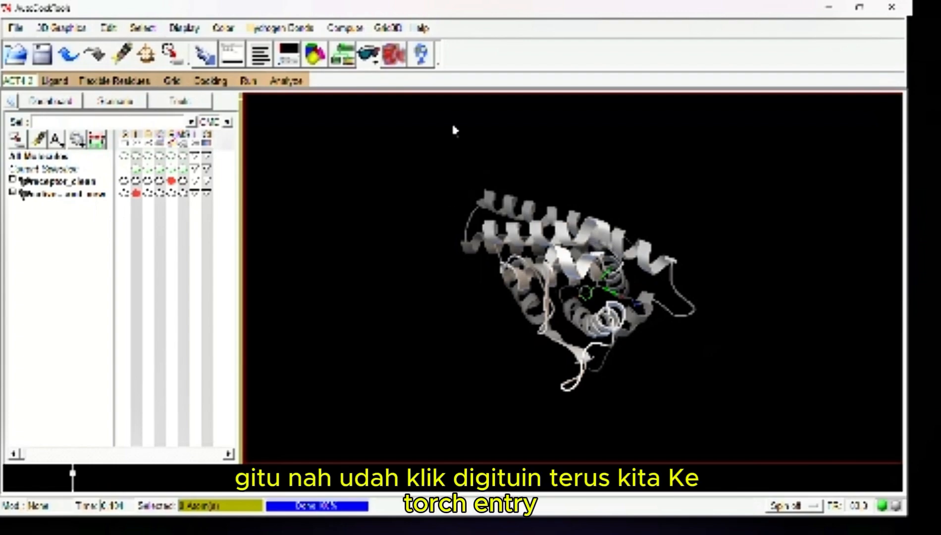
Set the root of the ligand's torsion tree using Choose Root and Detect Root
left_click(65, 81)
mouse_move(79, 124)
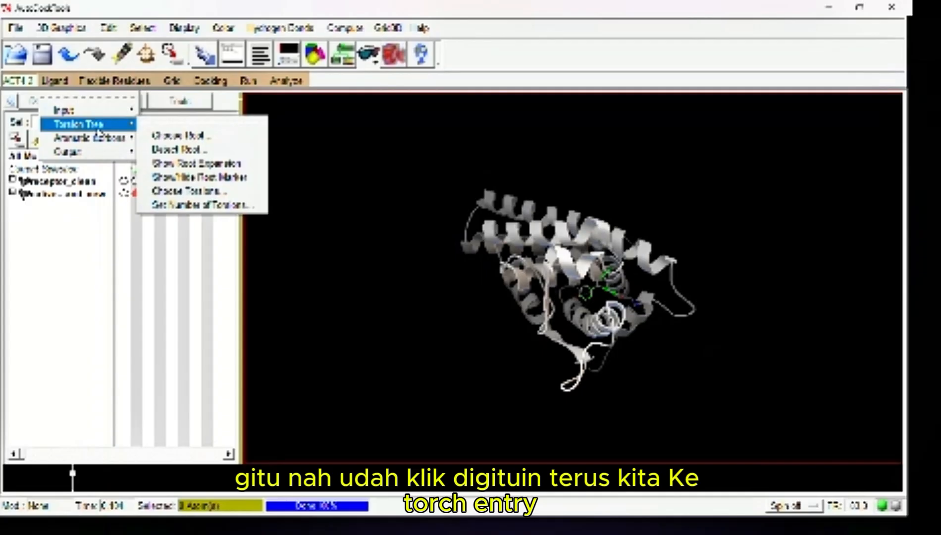
left_click(145, 135)
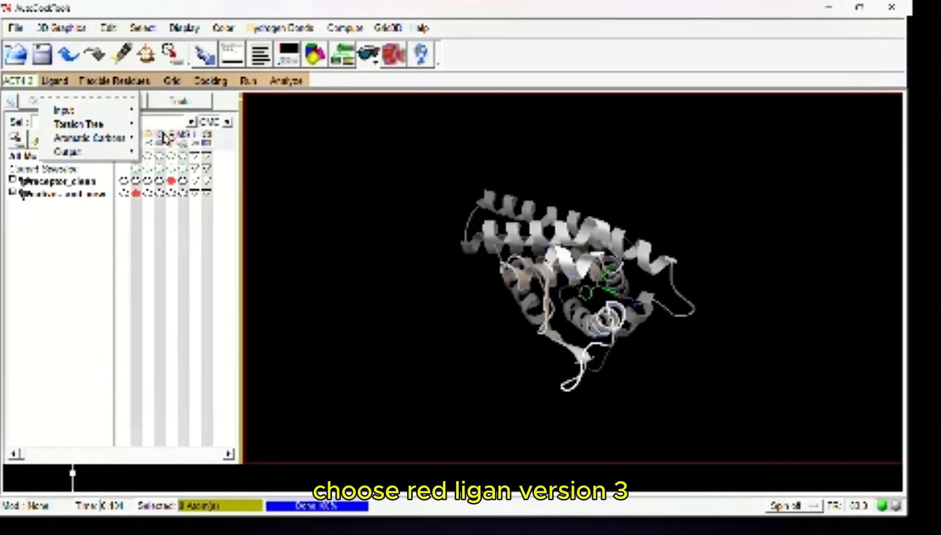
left_click(69, 82)
mouse_move(94, 123)
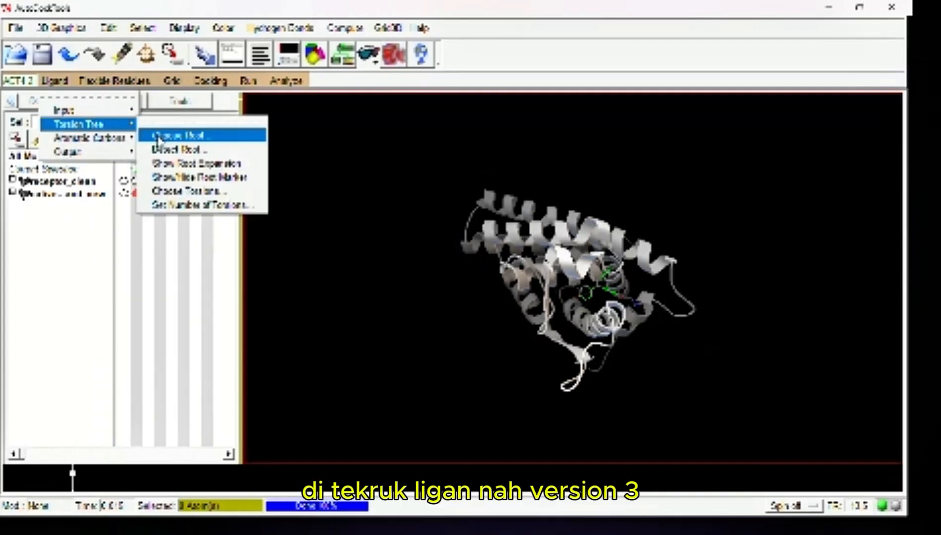
left_click(157, 135)
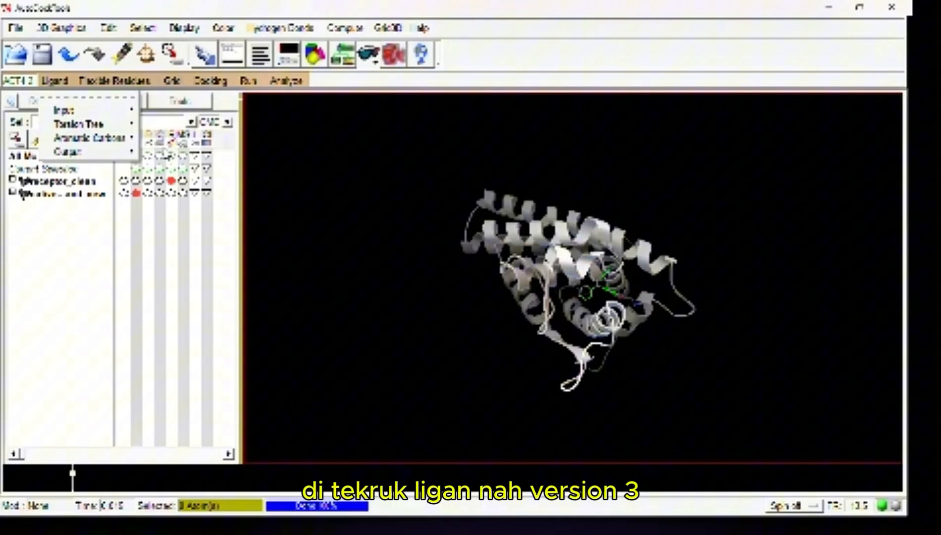
Review the ligand's rotatable bonds with Choose Torsions and accept the torsion count as it is
left_click(54, 80)
mouse_move(99, 123)
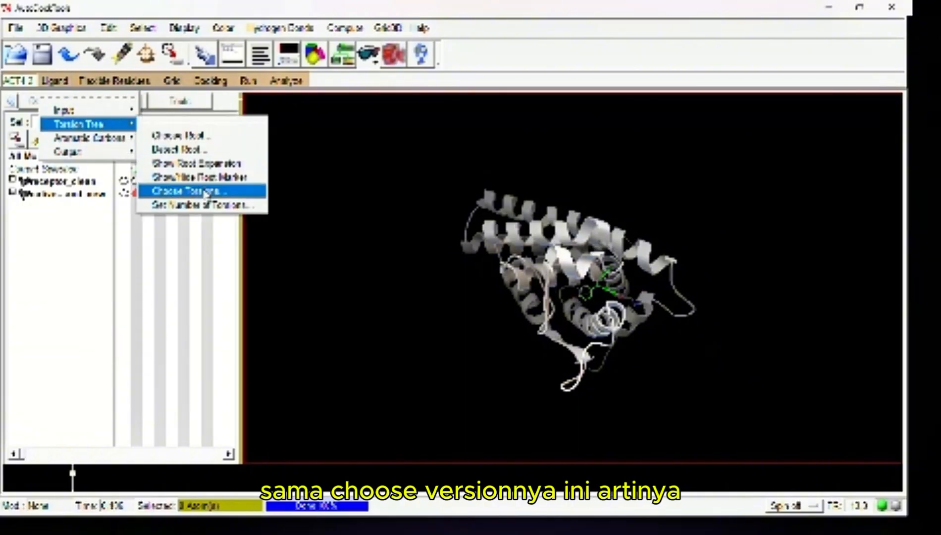
left_click(206, 191)
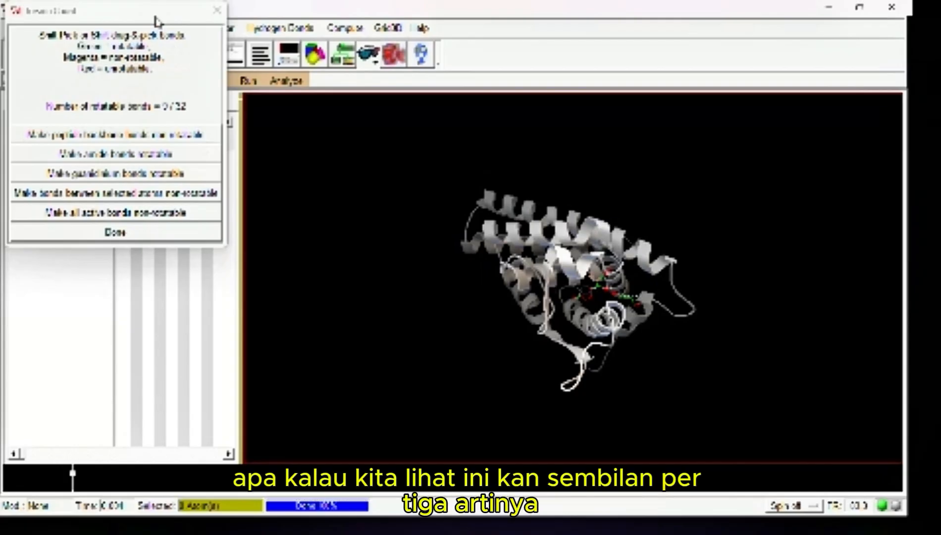
left_click_drag(159, 11, 242, 149)
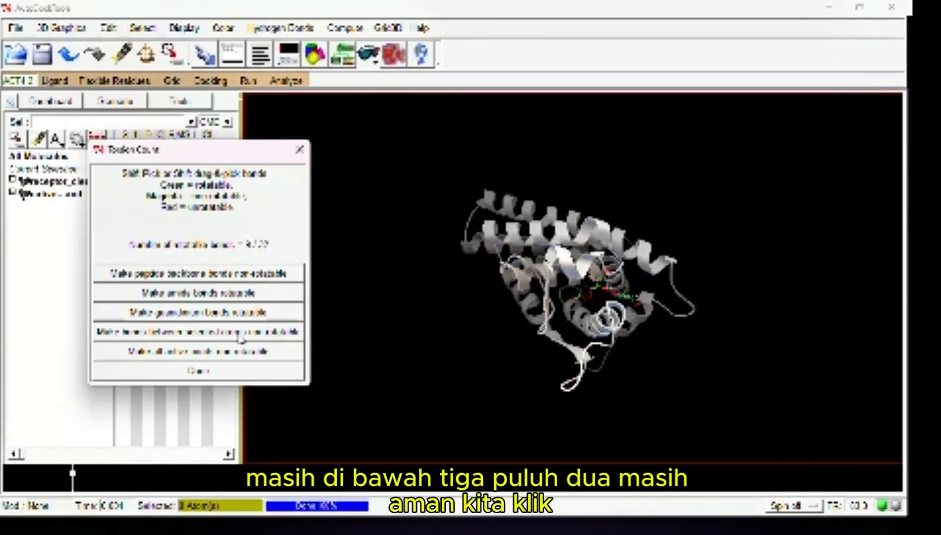
left_click(204, 372)
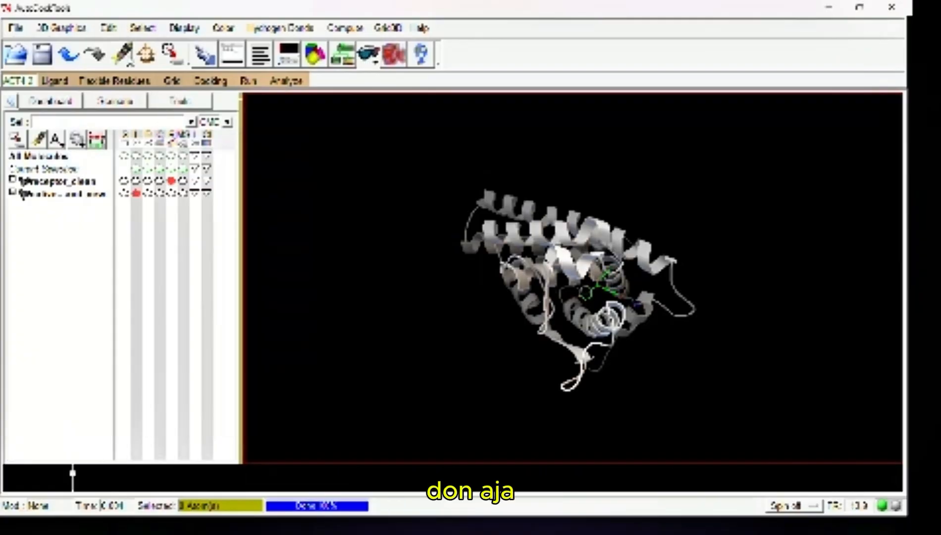
Save the prepared ligand as native_ligand_new in PDBQT format in the redocking folder
left_click(54, 80)
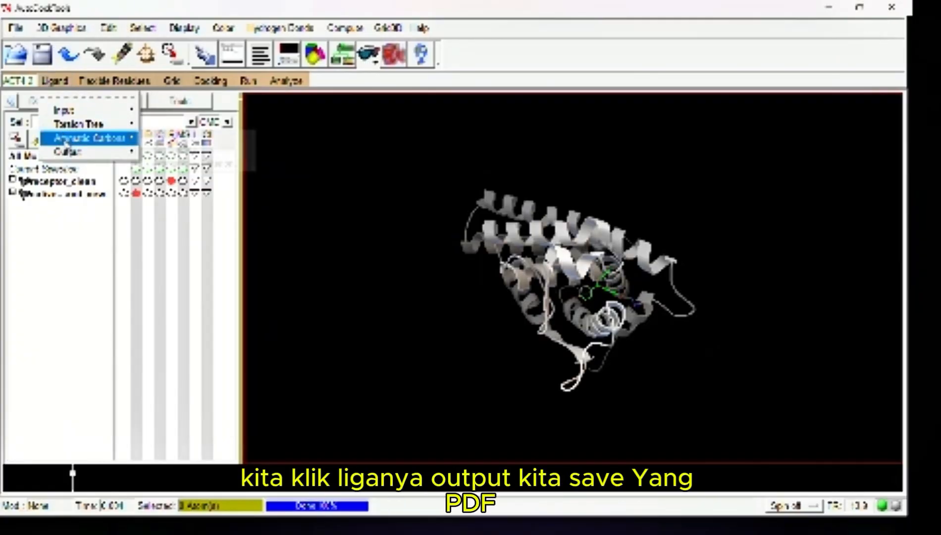
mouse_move(69, 153)
left_click(158, 165)
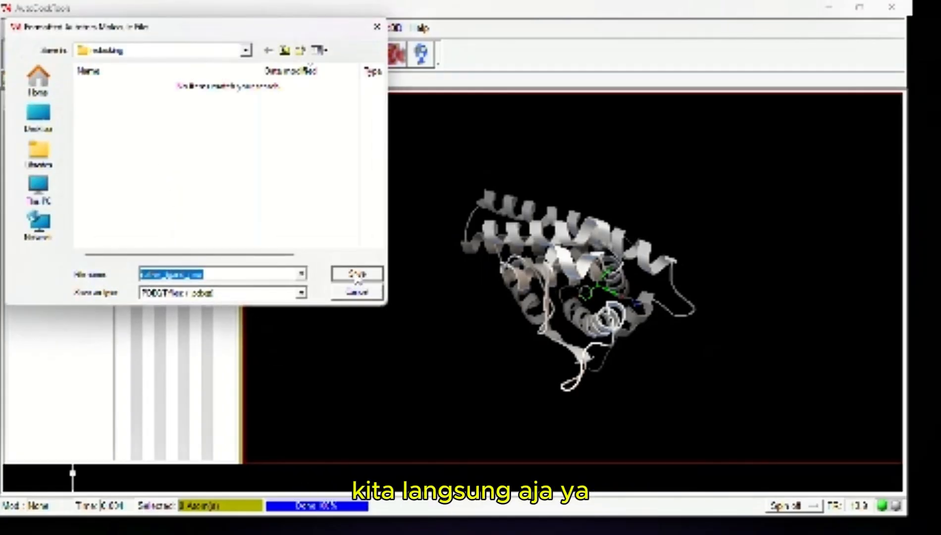
left_click(357, 277)
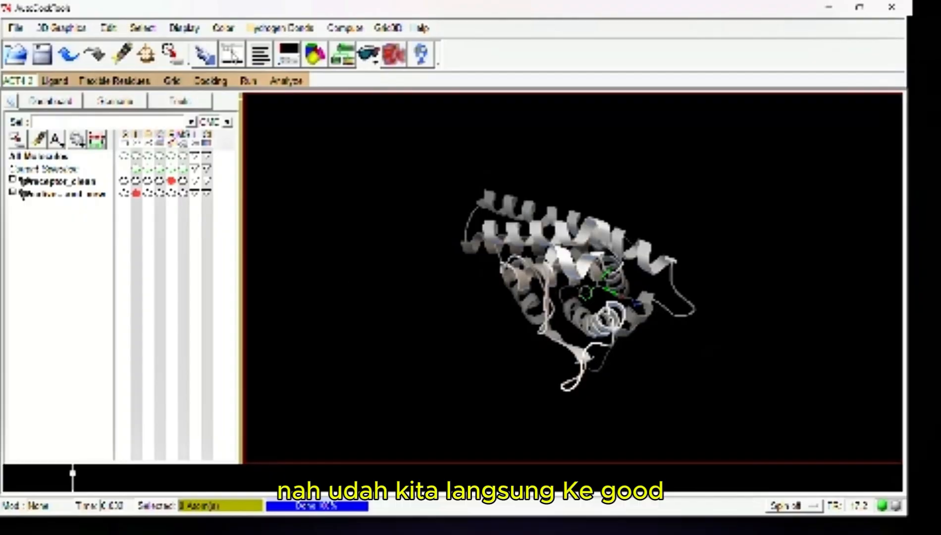
Choose receptor_clean as the grid macromolecule and save it as a PDBQT file in the redocking folder
left_click(172, 81)
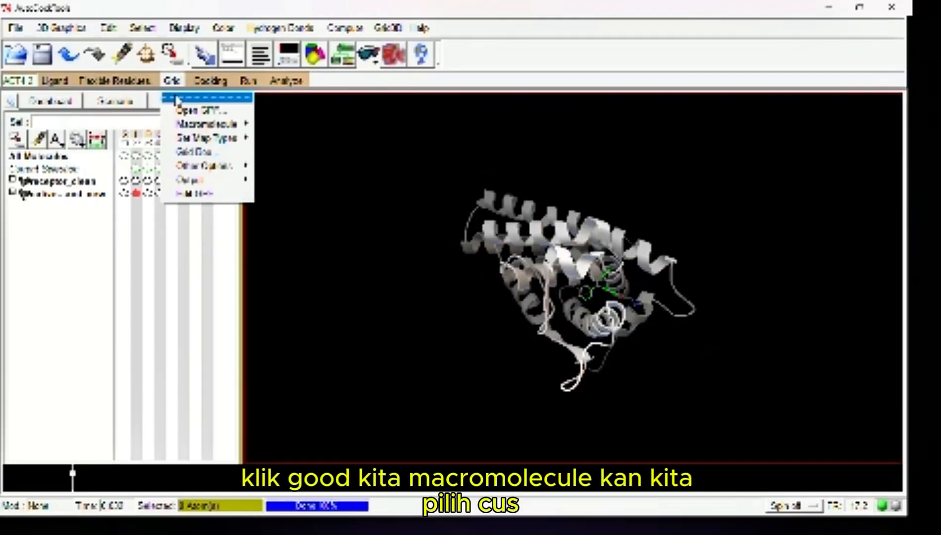
mouse_move(182, 125)
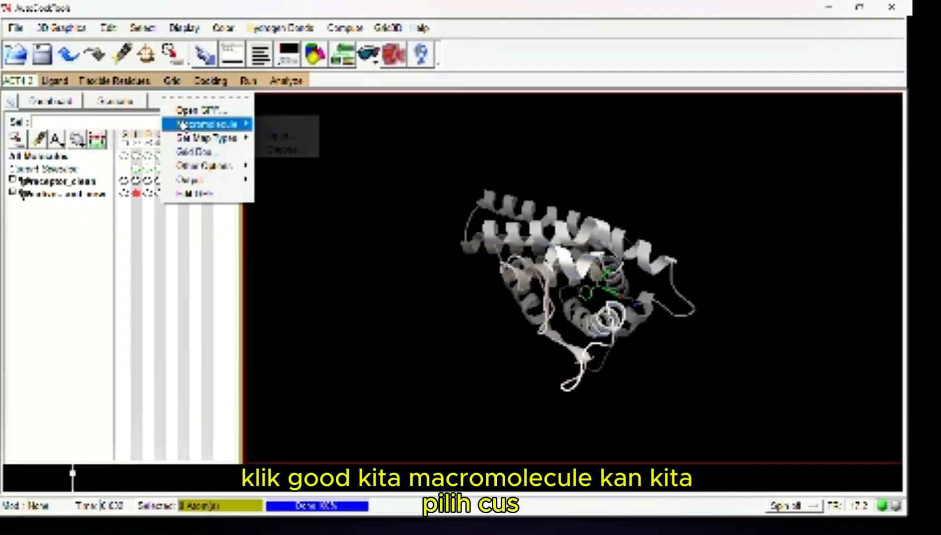
left_click(277, 150)
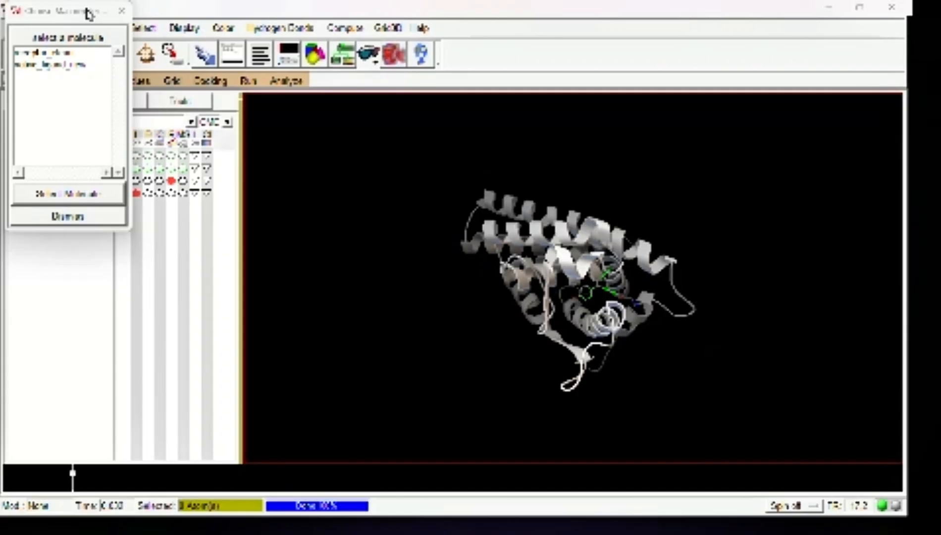
left_click_drag(88, 14, 101, 56)
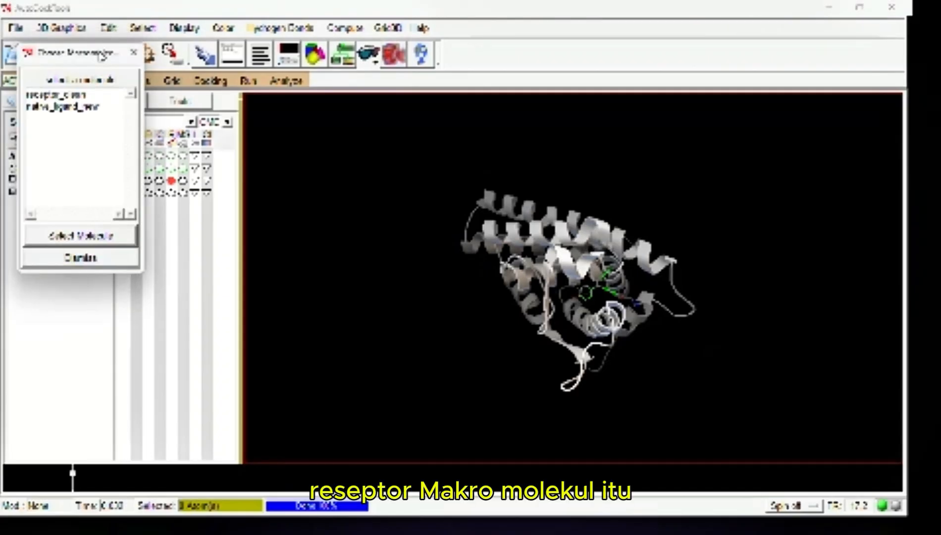
left_click(72, 94)
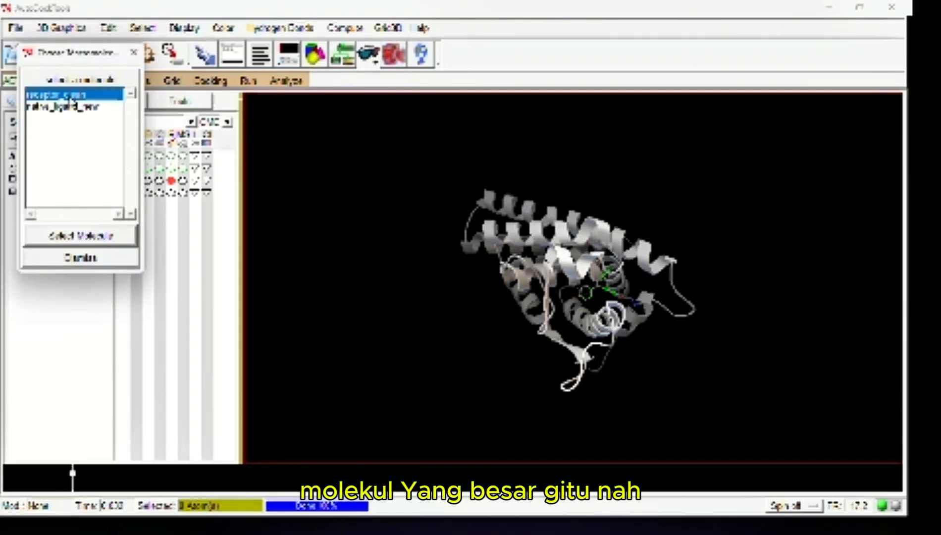
left_click(97, 236)
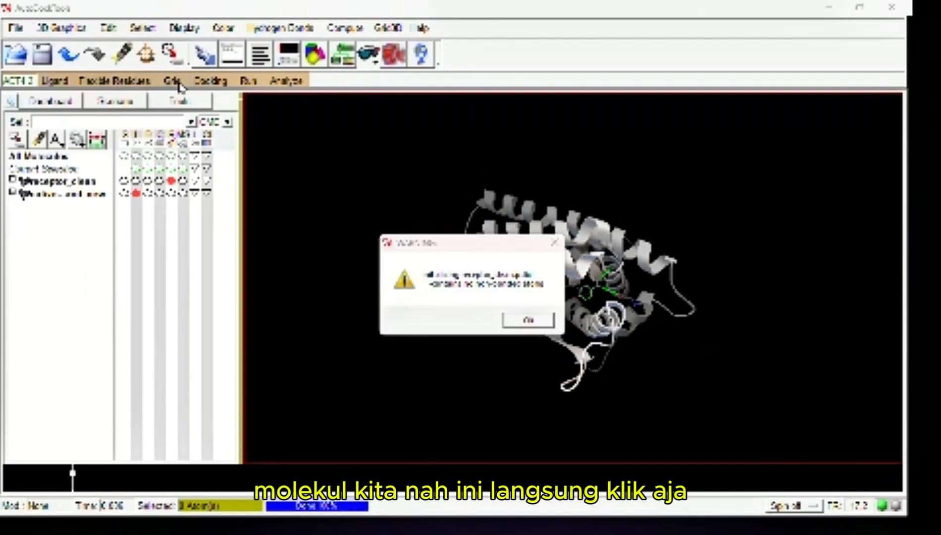
left_click(528, 321)
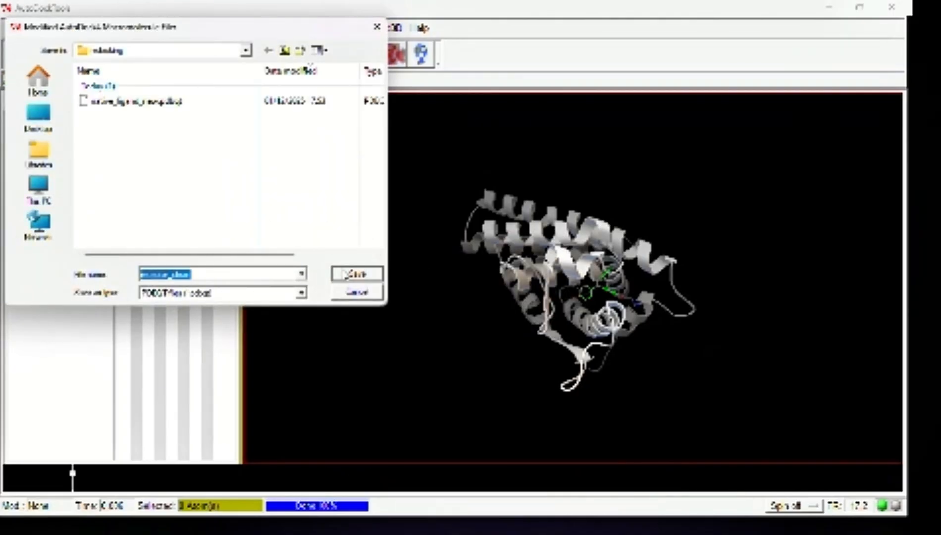
left_click(368, 275)
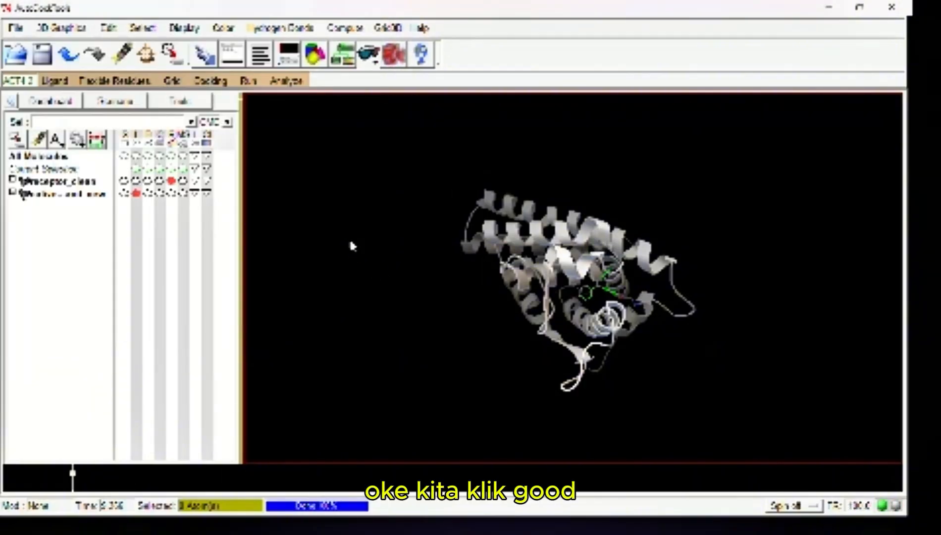
Set the grid map types by choosing native_ligand_new as the ligand
left_click(181, 89)
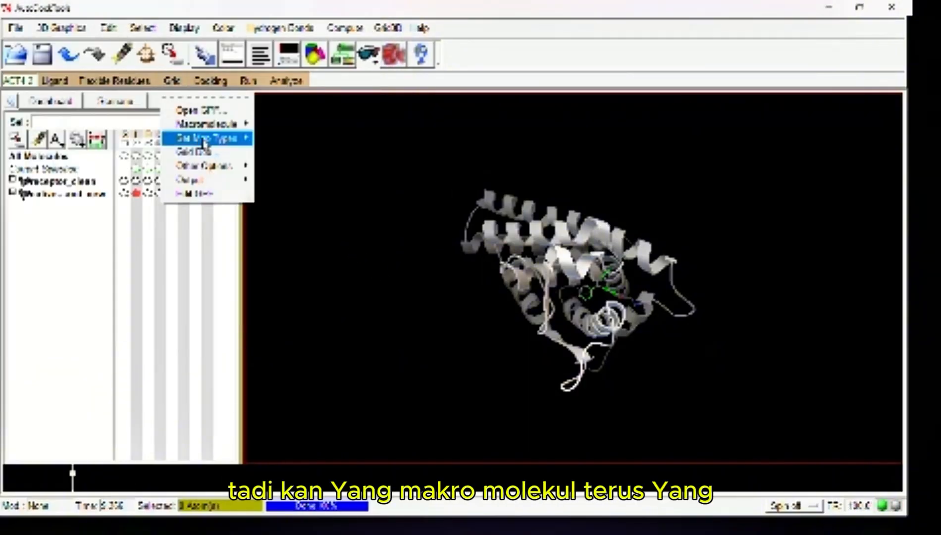
mouse_move(205, 140)
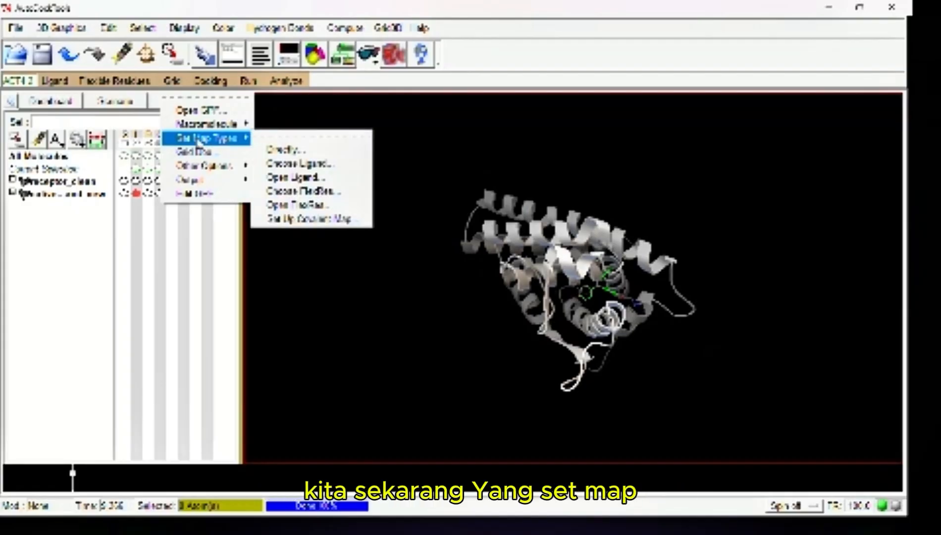
left_click(288, 163)
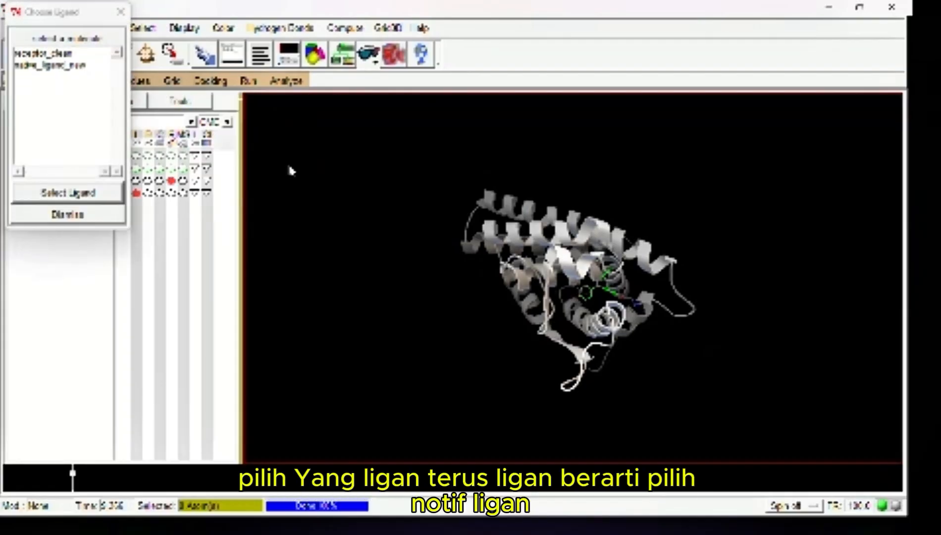
left_click(81, 64)
left_click(92, 191)
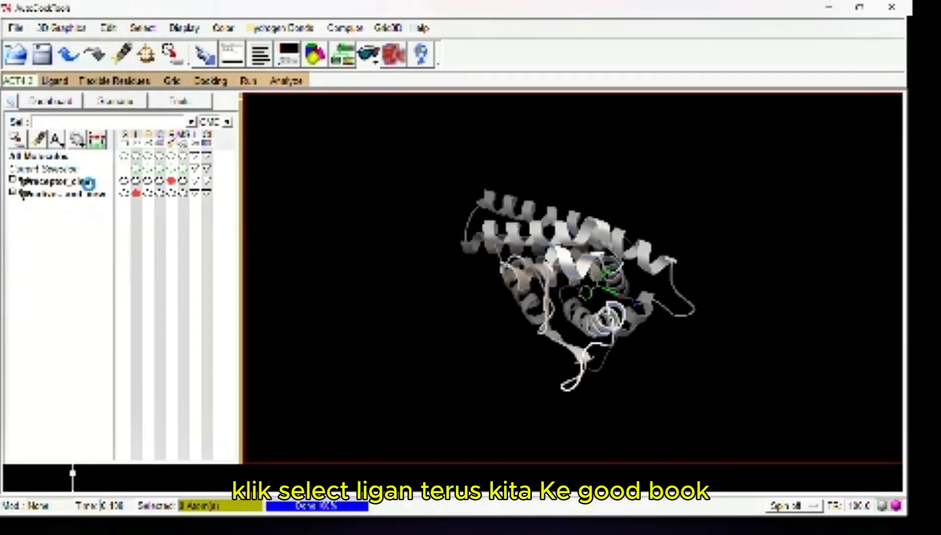
Center the grid box on the ligand and close the grid options, saving the current settings
left_click(171, 80)
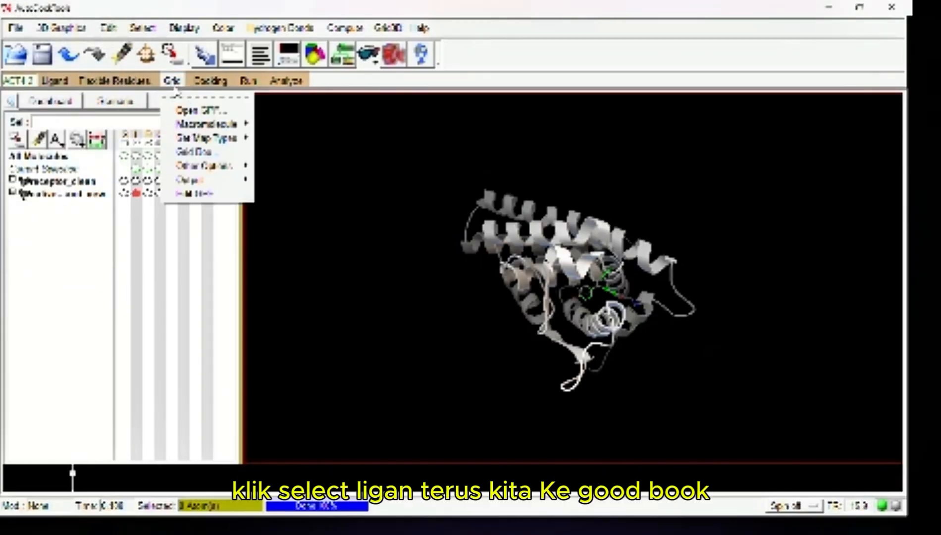
left_click(189, 153)
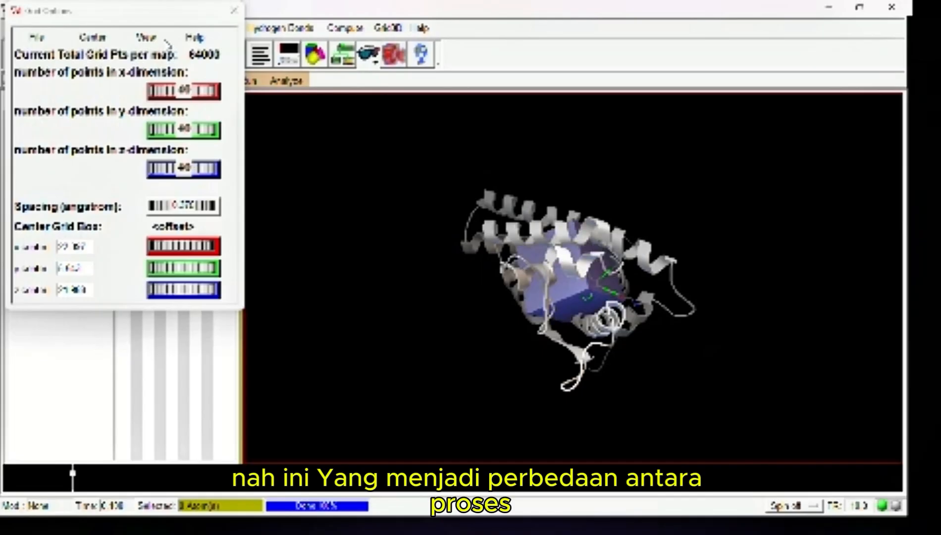
left_click_drag(158, 24, 317, 124)
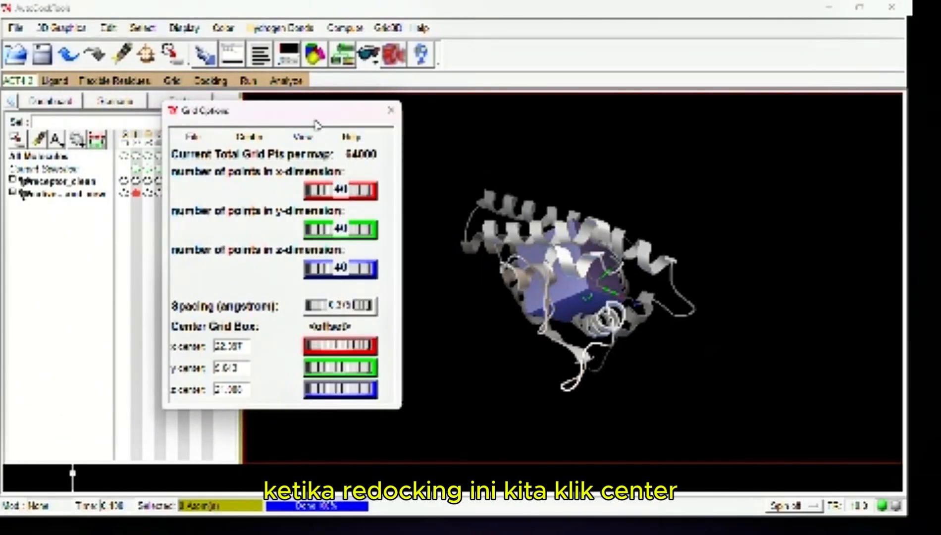
left_click(248, 138)
left_click(267, 180)
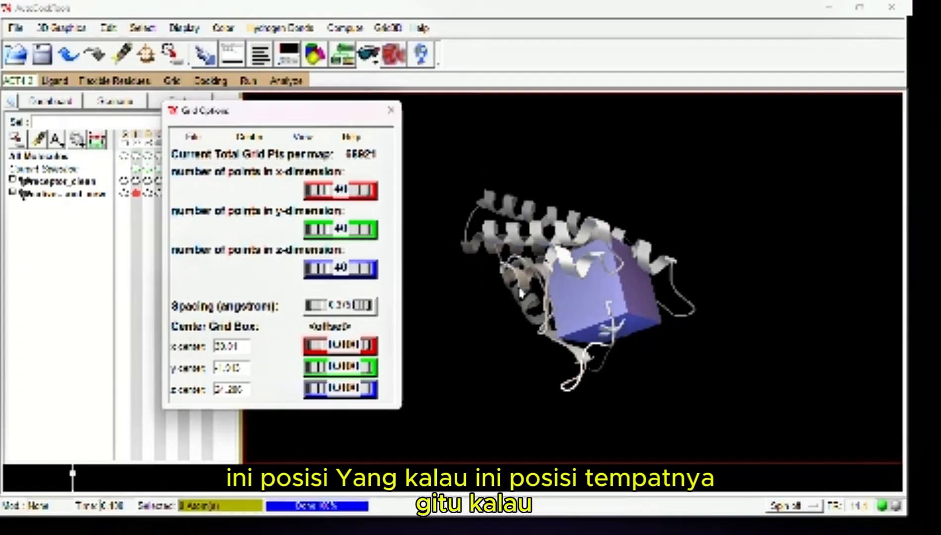
left_click(266, 139)
left_click(276, 180)
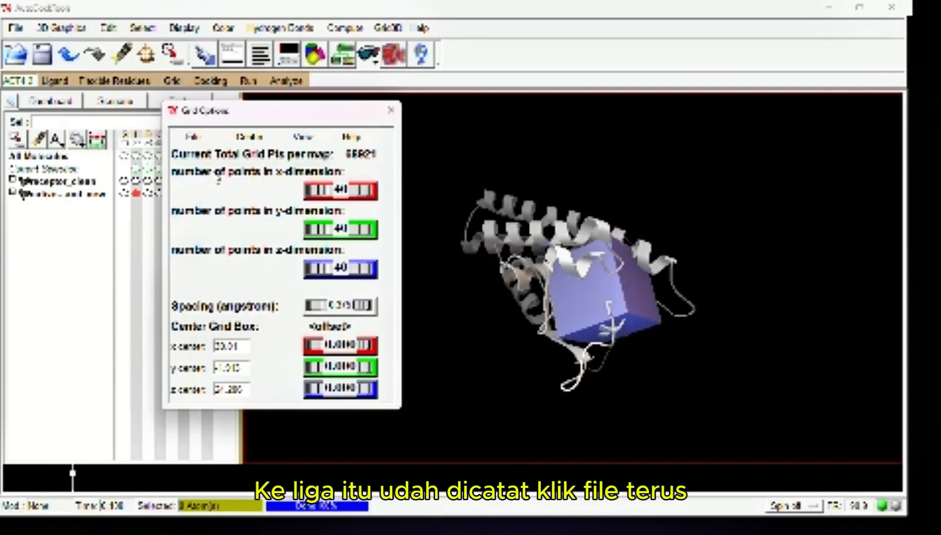
left_click(204, 139)
left_click(212, 164)
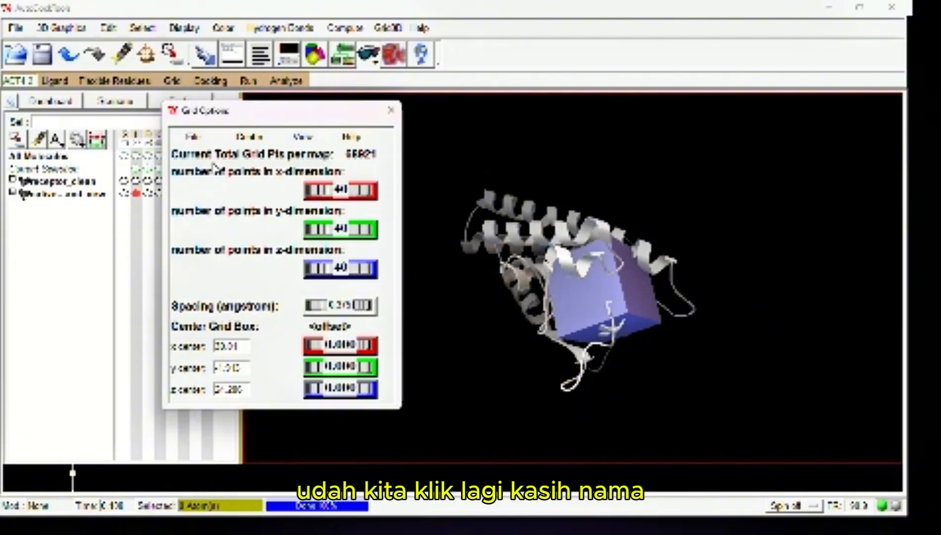
Save the grid parameter file as redocking.gpf in the redocking folder
left_click(172, 80)
mouse_move(188, 183)
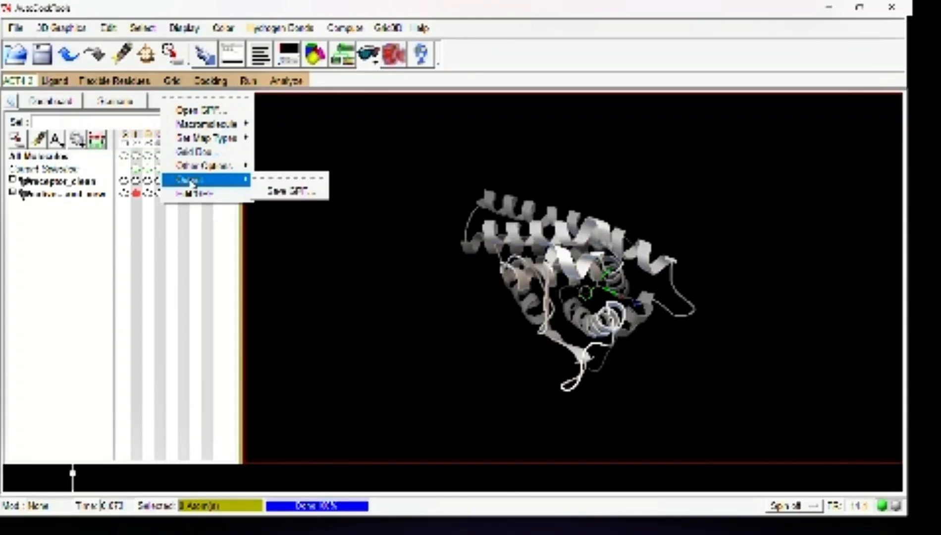
left_click(285, 190)
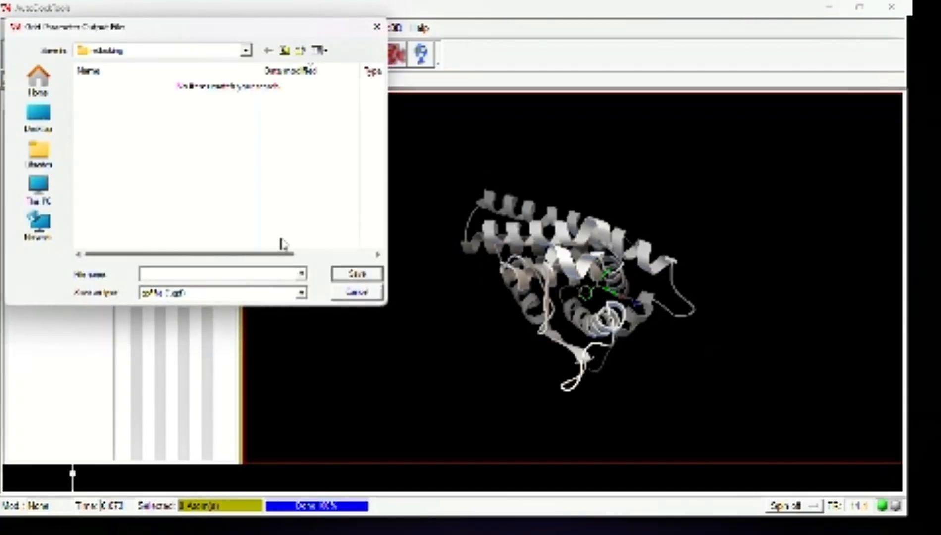
type("rece")
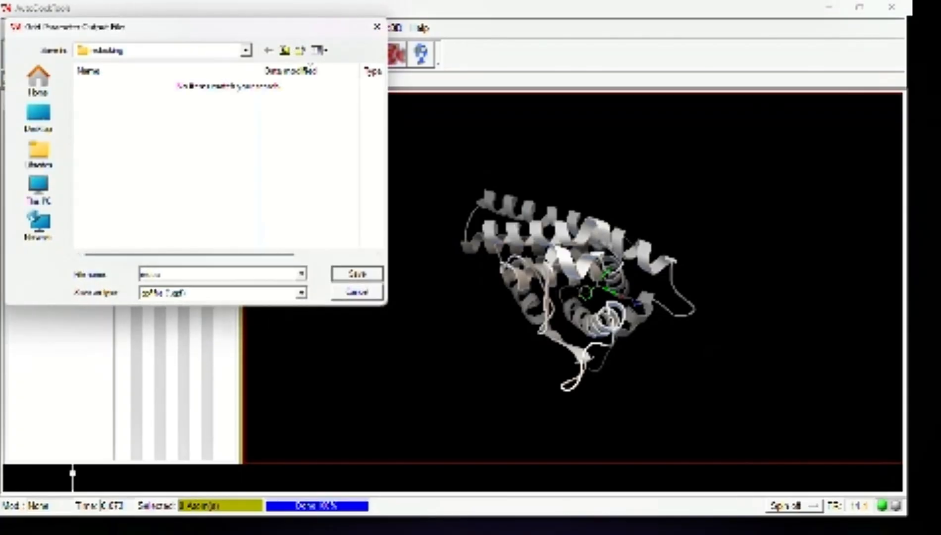
type("cking")
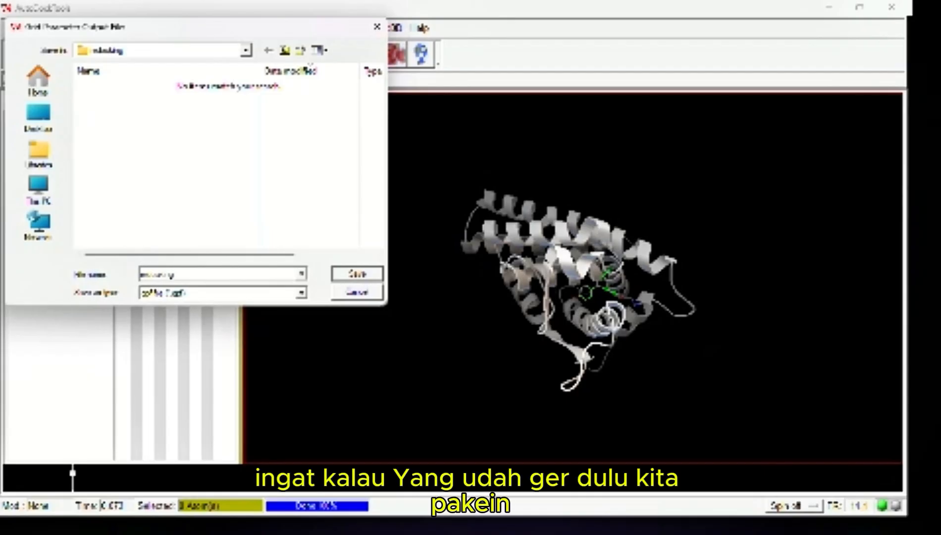
type(".gpf")
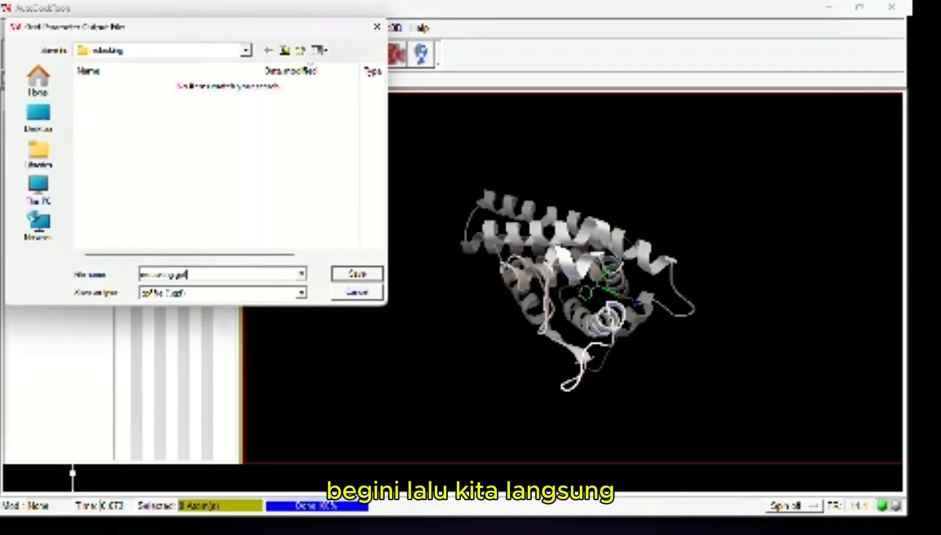
key("Return")
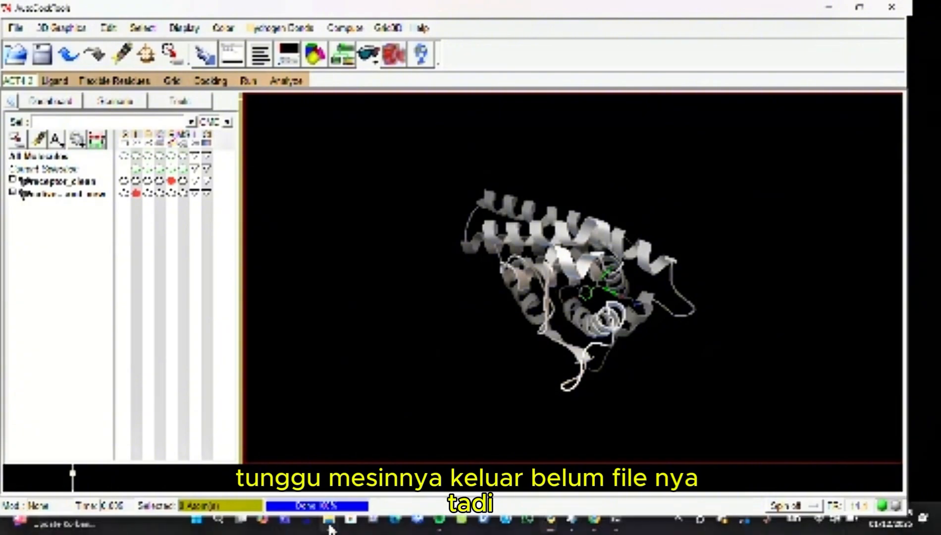
Check in File Explorer that the redocking folder contains redocking.gpf, and return to AutoDockTools
mouse_move(329, 526)
left_click(383, 468)
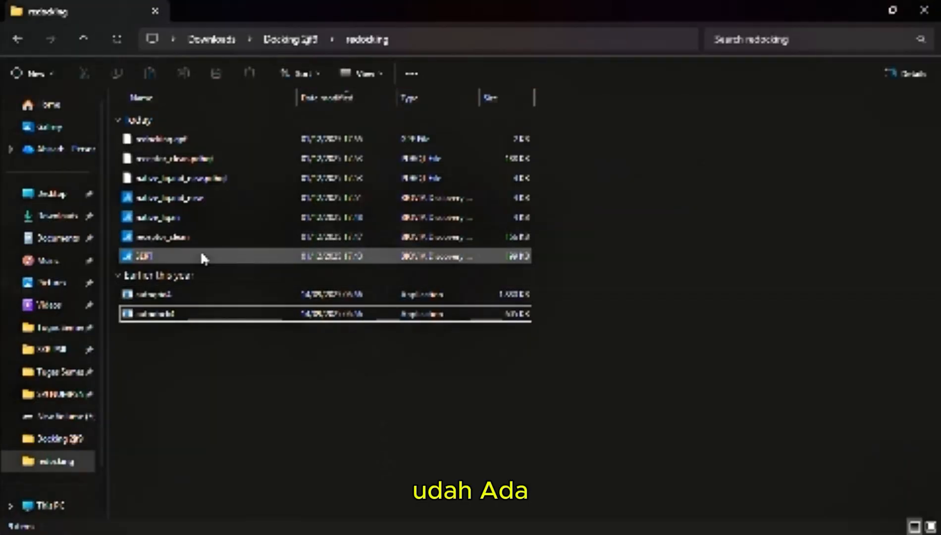
left_click(213, 143)
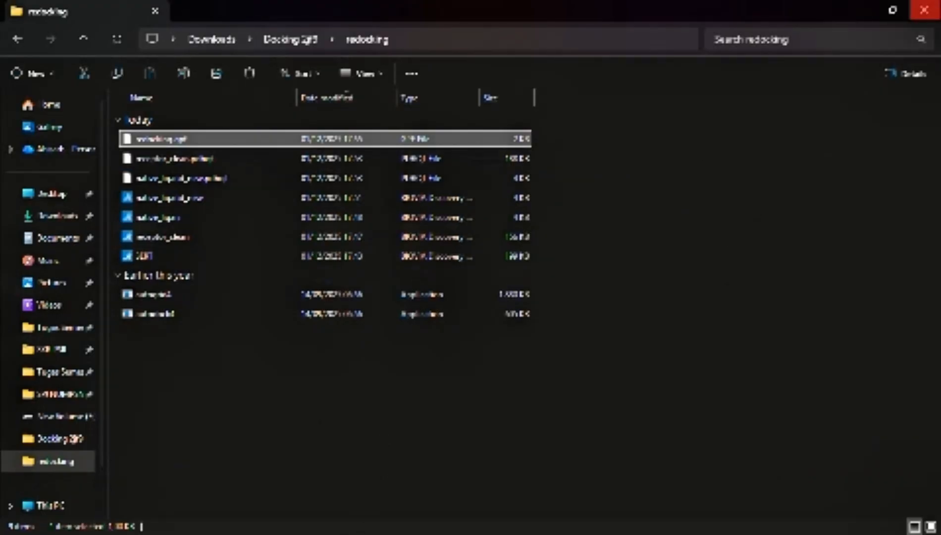
left_click(864, 19)
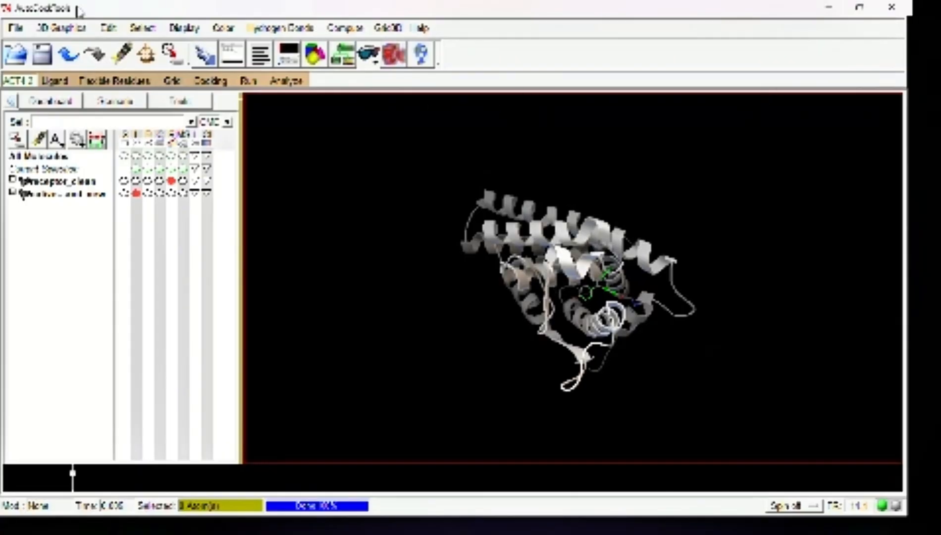
Set receptor_clean.pdbqt as the rigid macromolecule file for docking
left_click(215, 86)
mouse_move(228, 123)
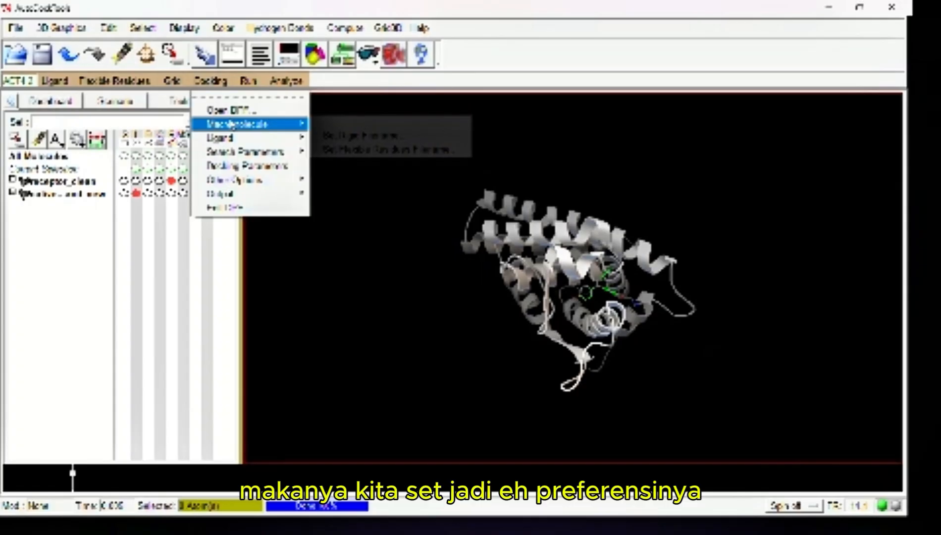
left_click(324, 140)
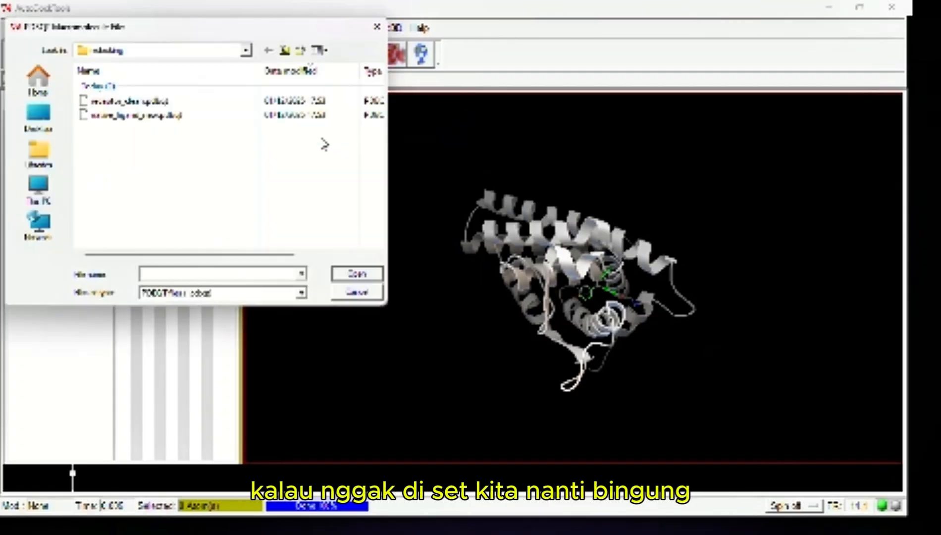
left_click(243, 103)
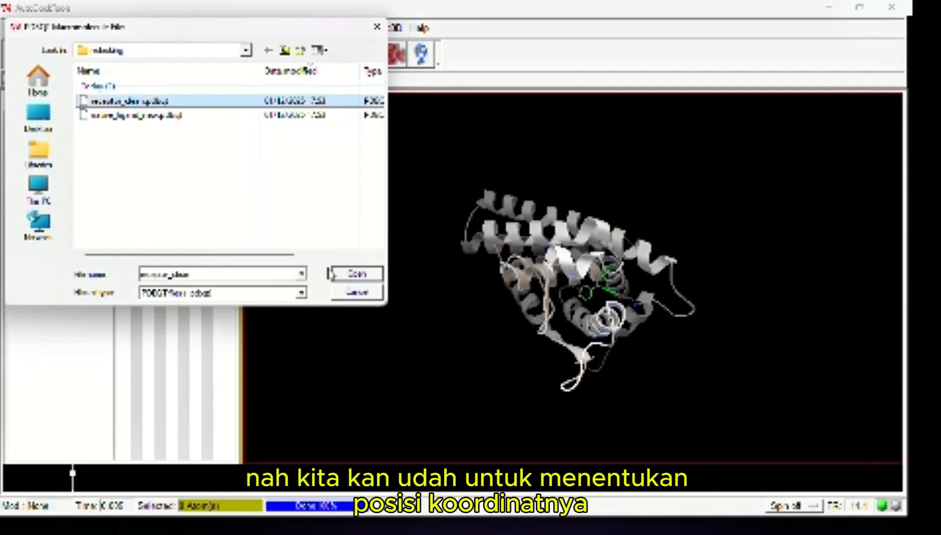
left_click(349, 273)
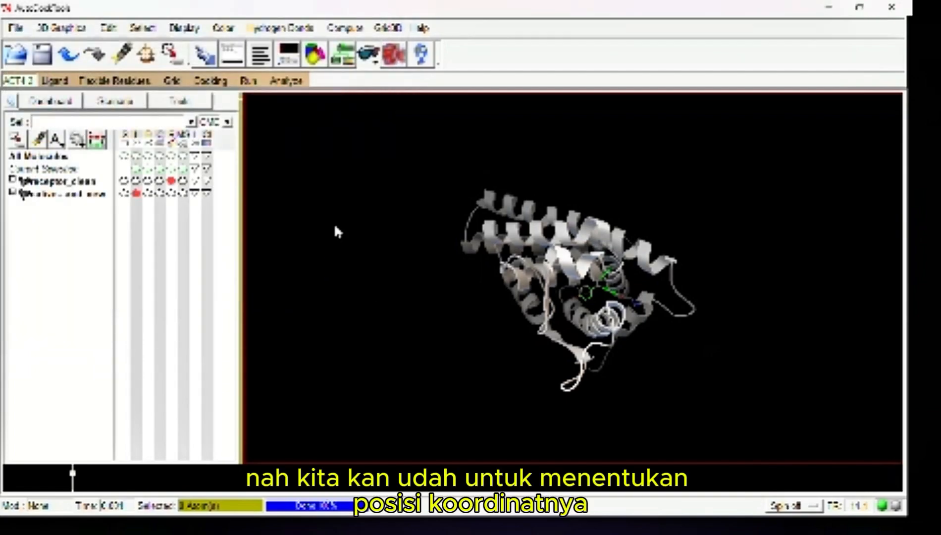
Choose native_ligand_new as the docking ligand and accept its initial-state parameters with the random settings
left_click(211, 80)
mouse_move(246, 139)
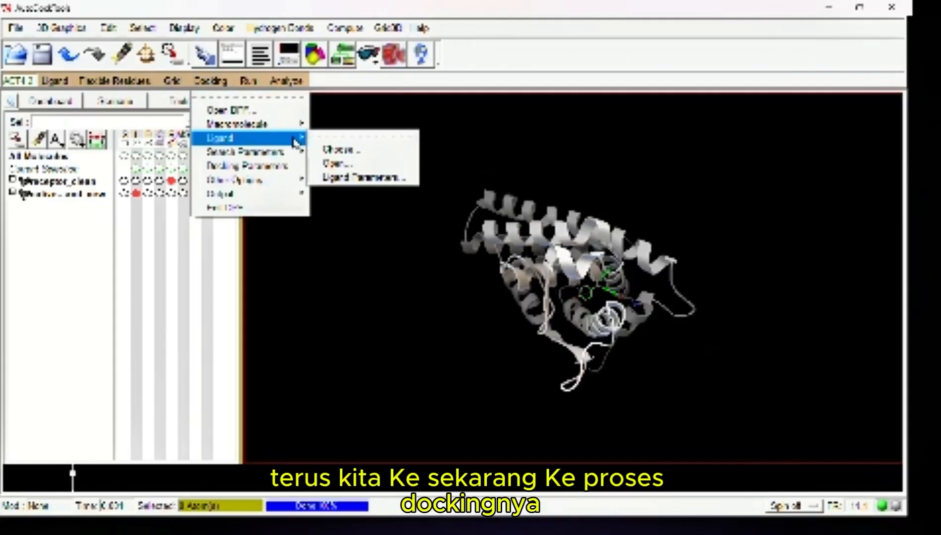
left_click(323, 150)
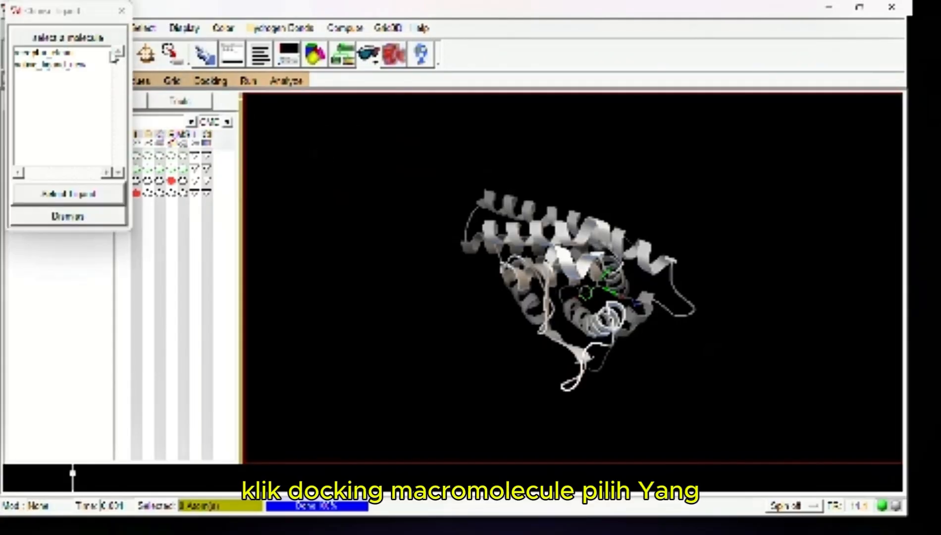
left_click(102, 64)
left_click(99, 191)
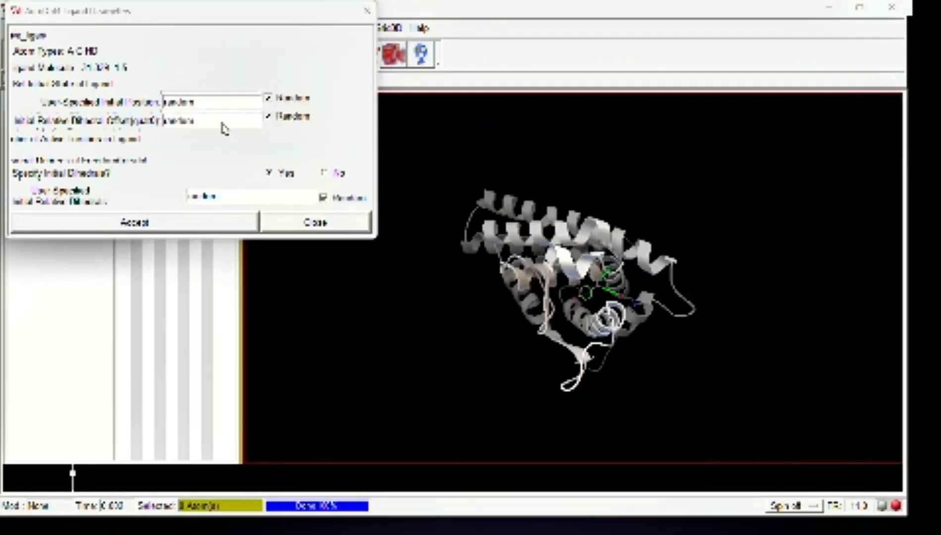
left_click(156, 213)
Accept the genetic algorithm search parameters with the number of GA runs at 10
left_click(210, 80)
mouse_move(228, 157)
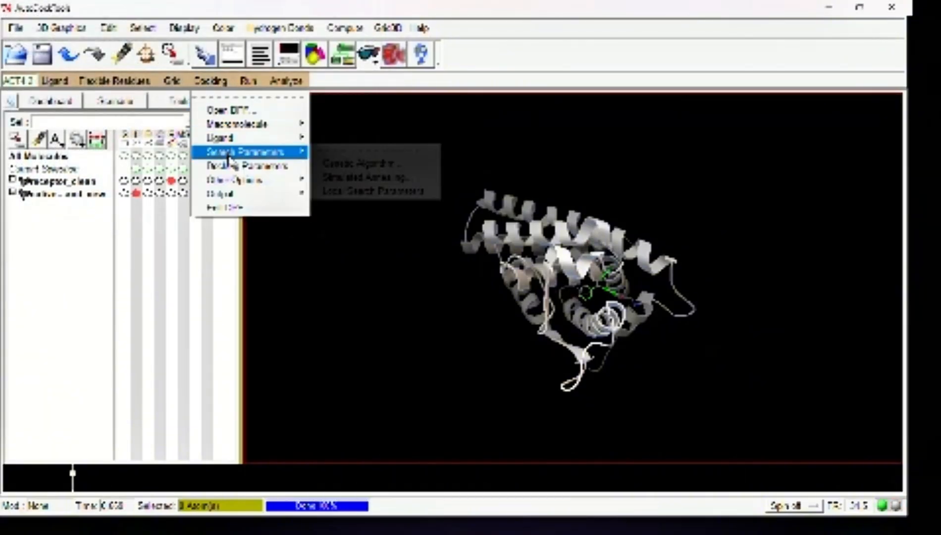
left_click(330, 163)
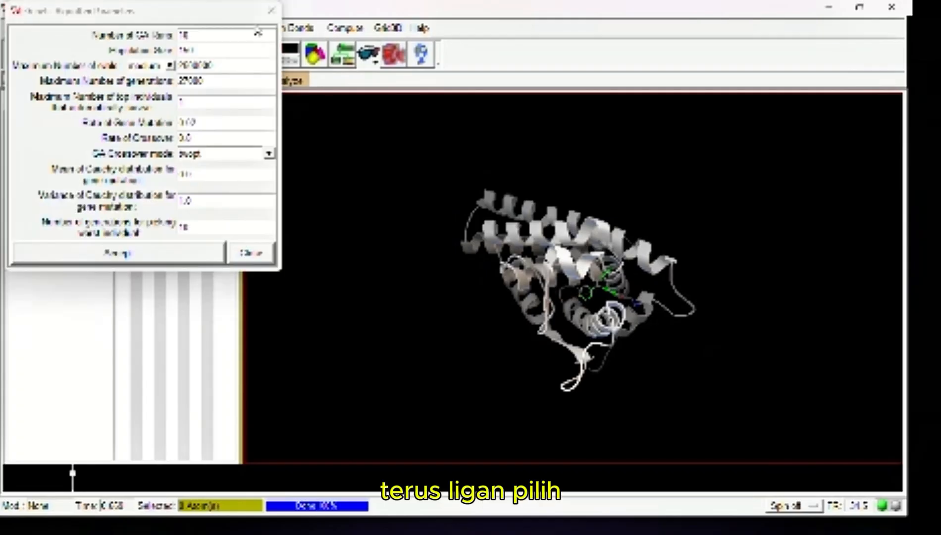
left_click(257, 33)
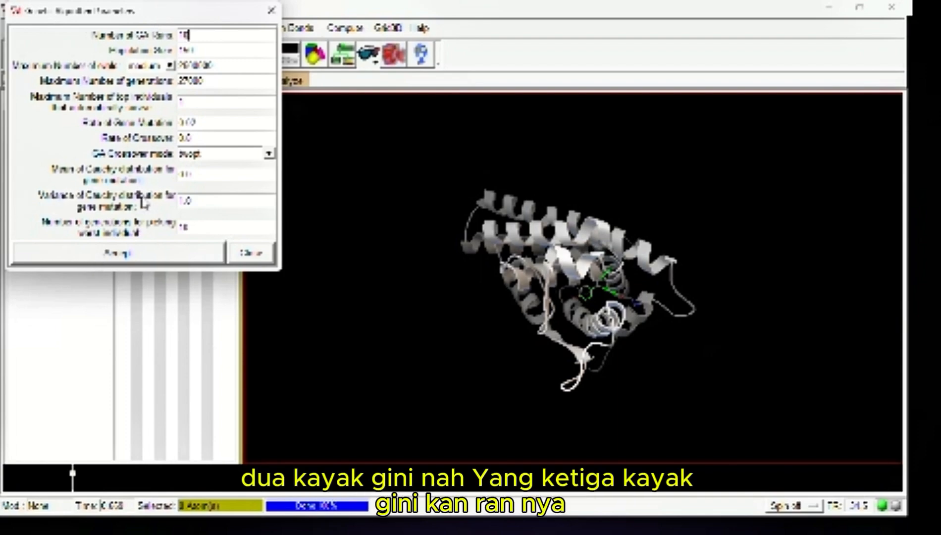
left_click(186, 35)
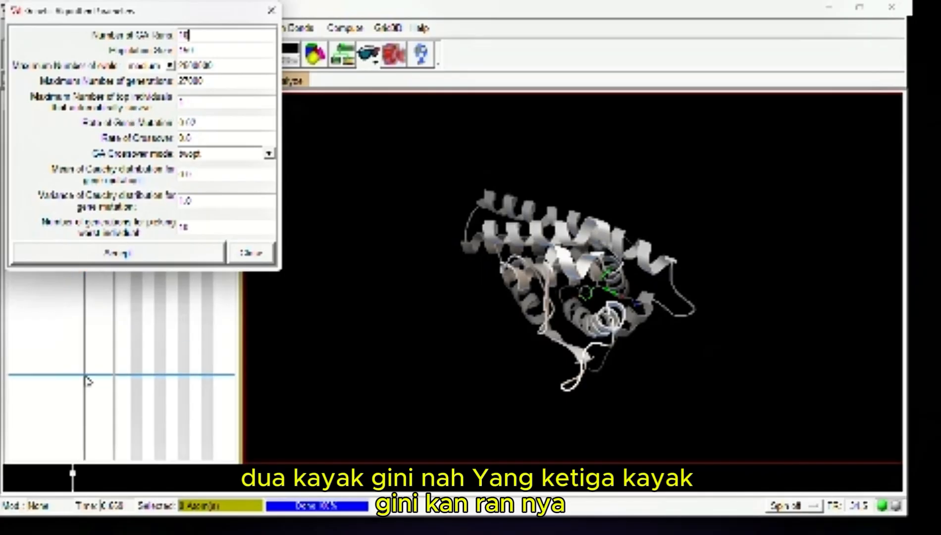
left_click(117, 252)
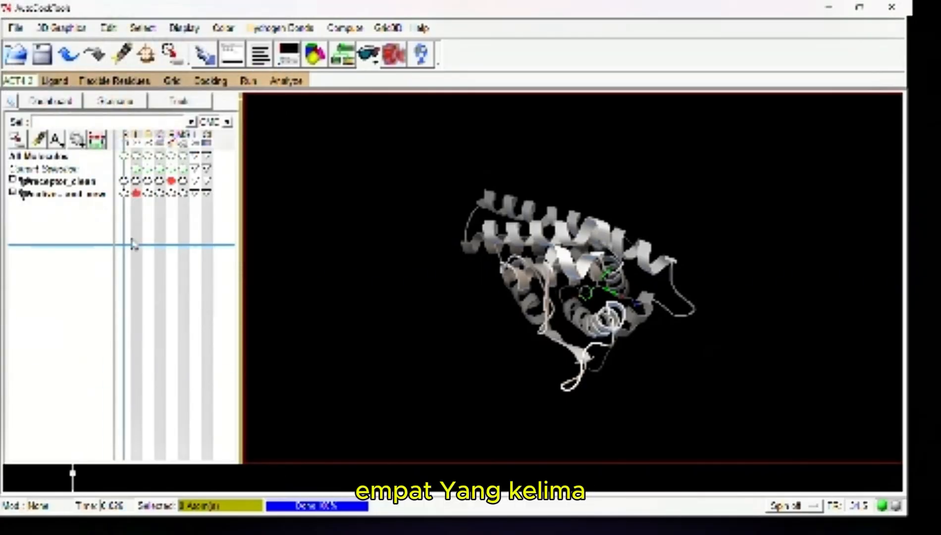
Accept the docking run options with defaults for random number generator, energy, step size and output format parameters
left_click(209, 82)
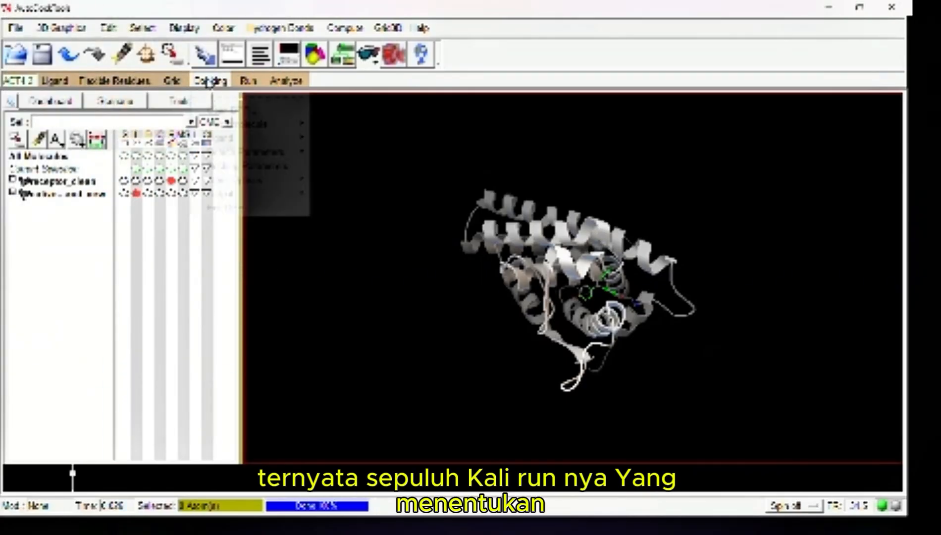
left_click(233, 176)
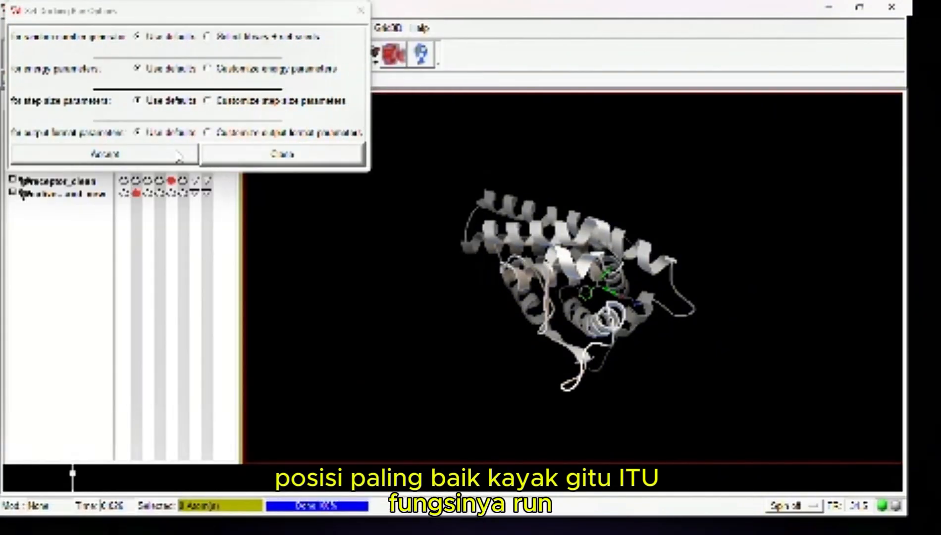
left_click(178, 157)
Save the Lamarckian GA docking parameter output as redocking.dpf in the redocking folder
left_click(220, 80)
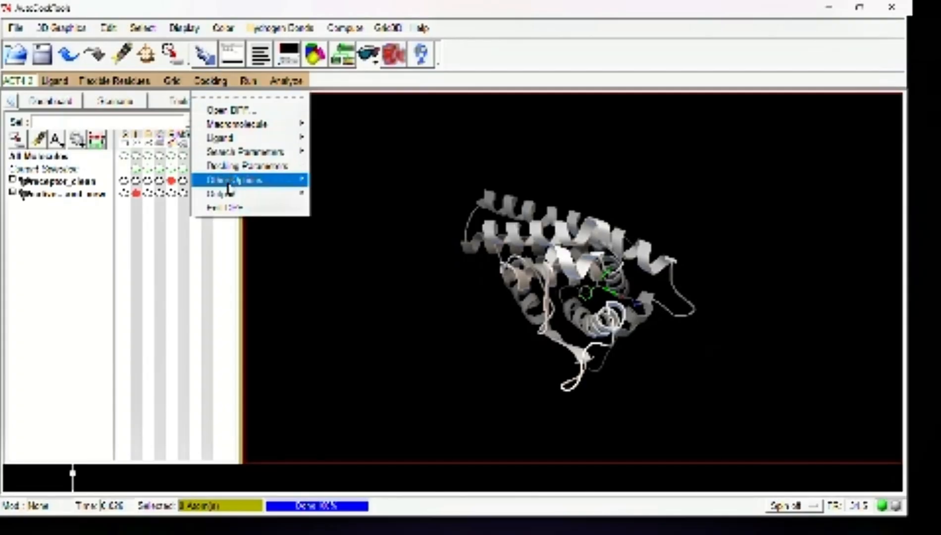
mouse_move(231, 194)
left_click(347, 203)
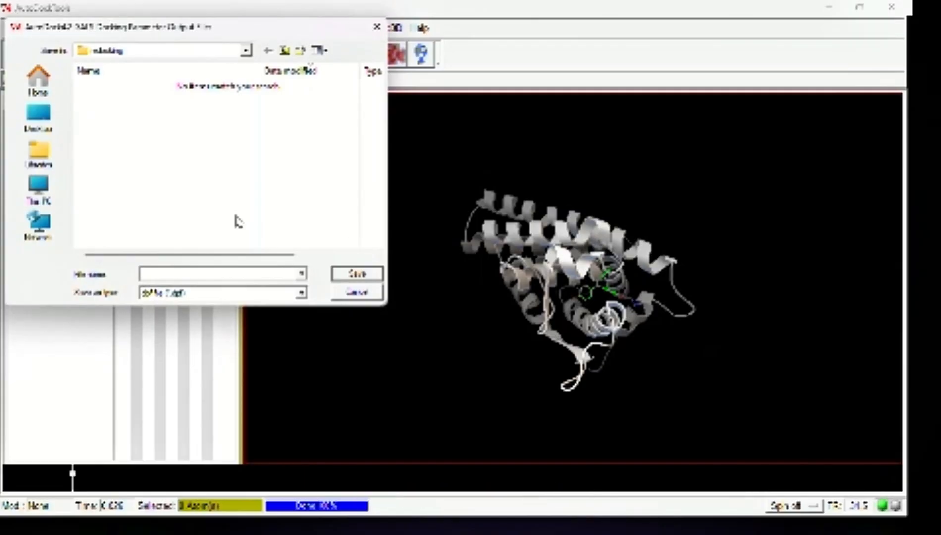
type("re")
type("dock")
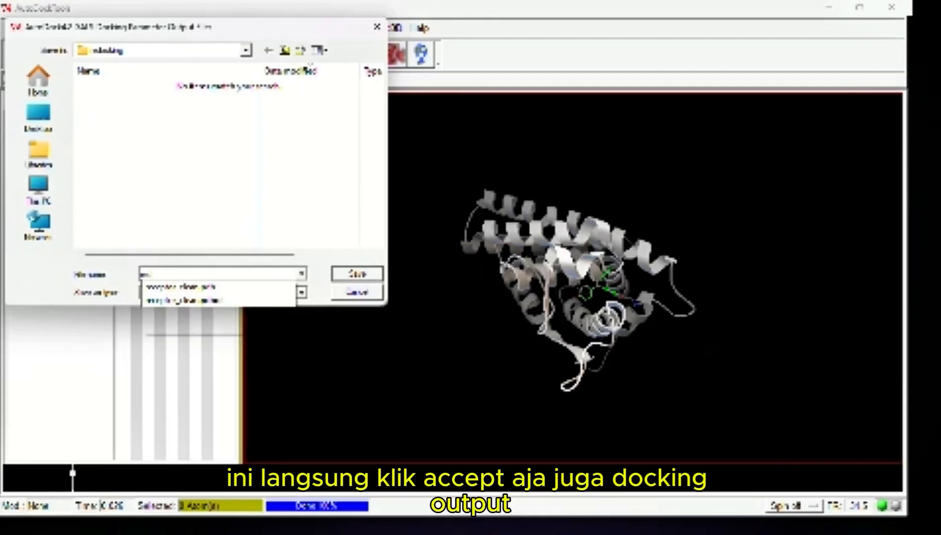
type("i")
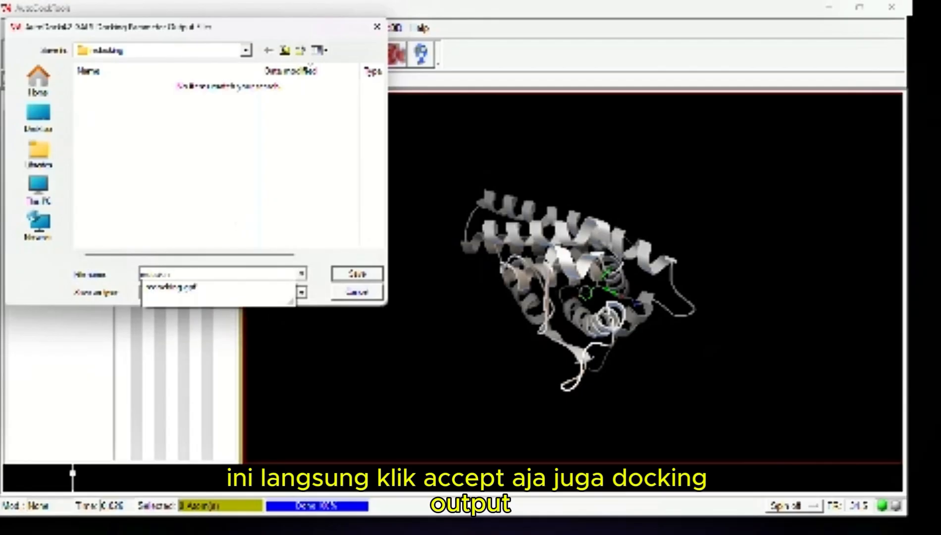
type("ng")
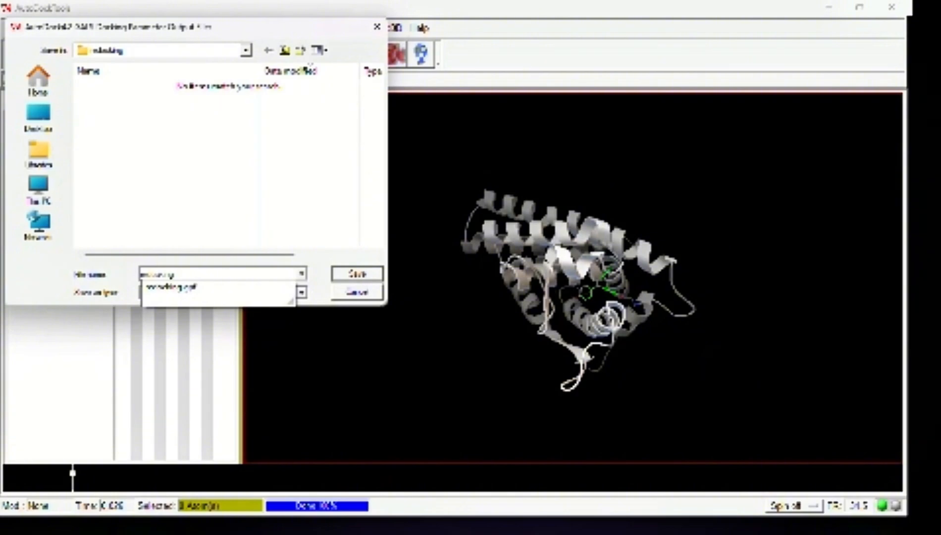
type(".dpf")
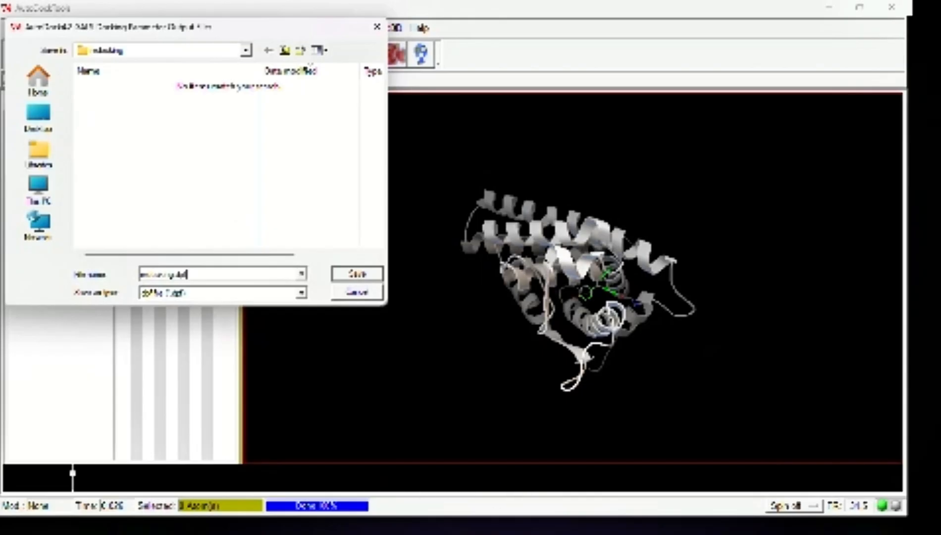
key("Return")
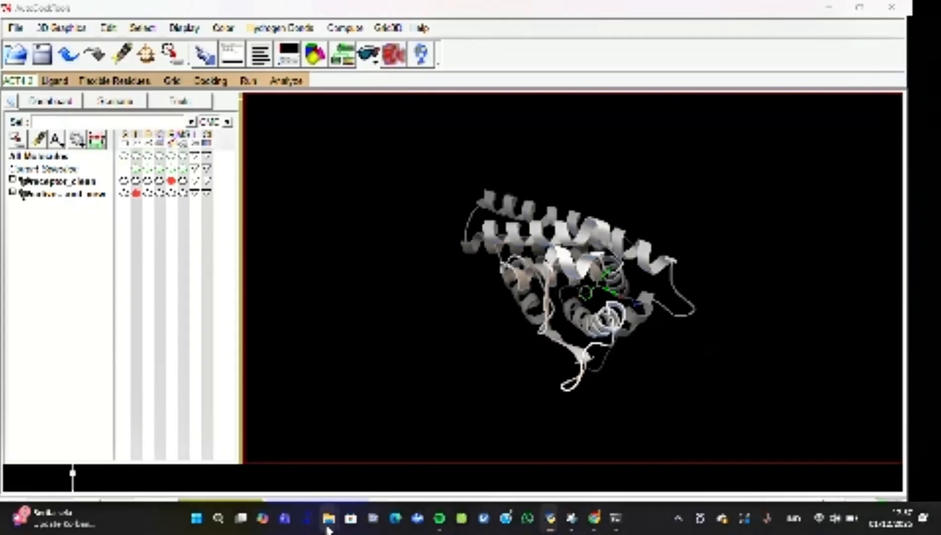
Examine the parameter files and the autogrid4 and autodock4 applications in File Explorer's redocking folder, and return to AutoDockTools
mouse_move(327, 524)
left_click(378, 458)
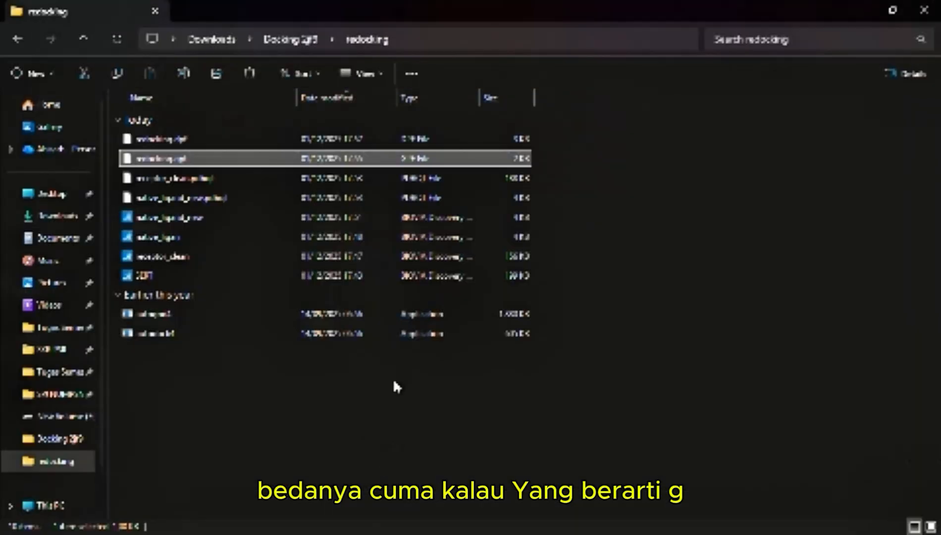
left_click(356, 311)
left_click(357, 339)
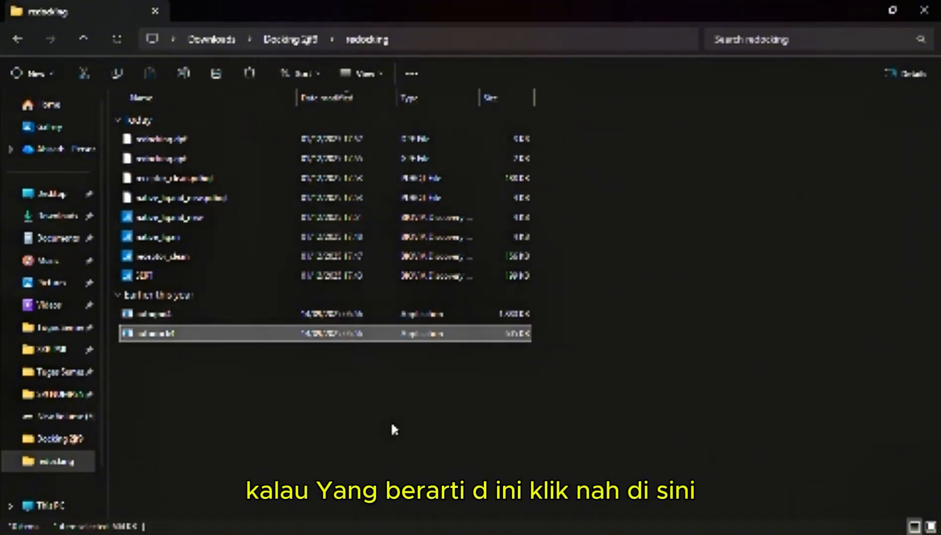
left_click(859, 11)
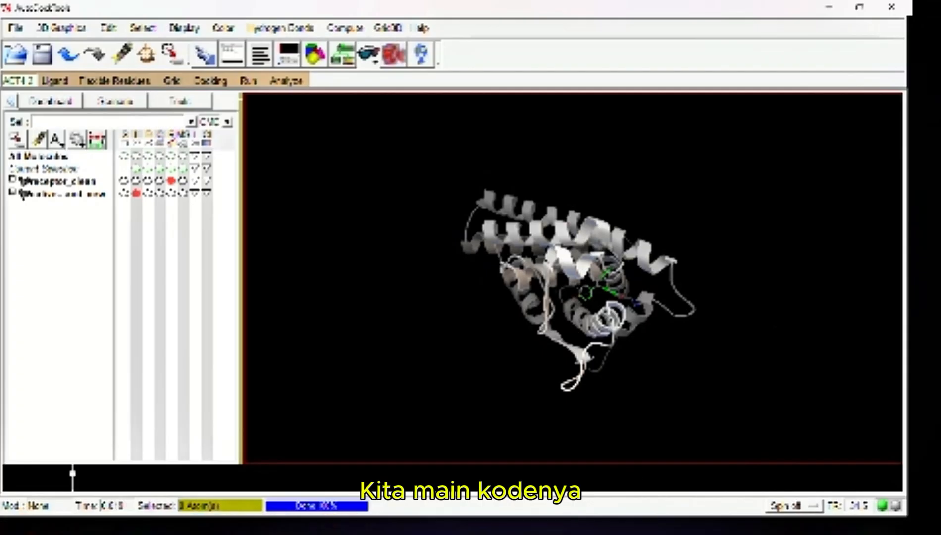
Switch to the terminal window and open a new Windows PowerShell session
left_click(615, 520)
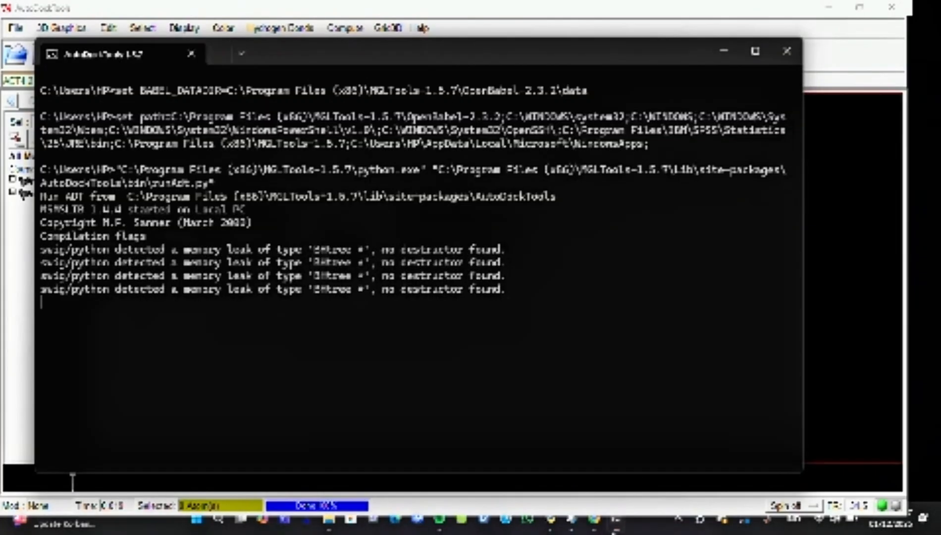
left_click(222, 54)
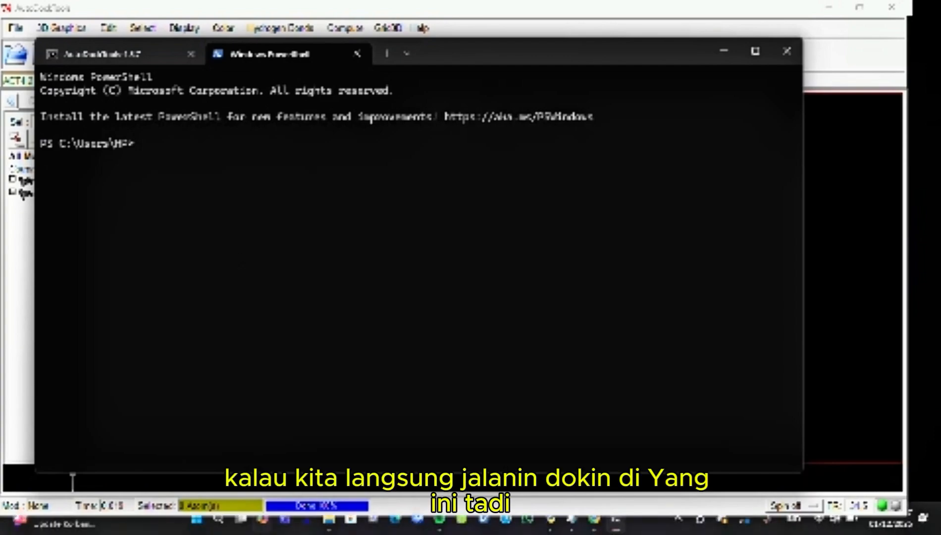
Switch to File Explorer and copy the autogrid4 and autodock4 applications from the redocking folder
mouse_move(327, 520)
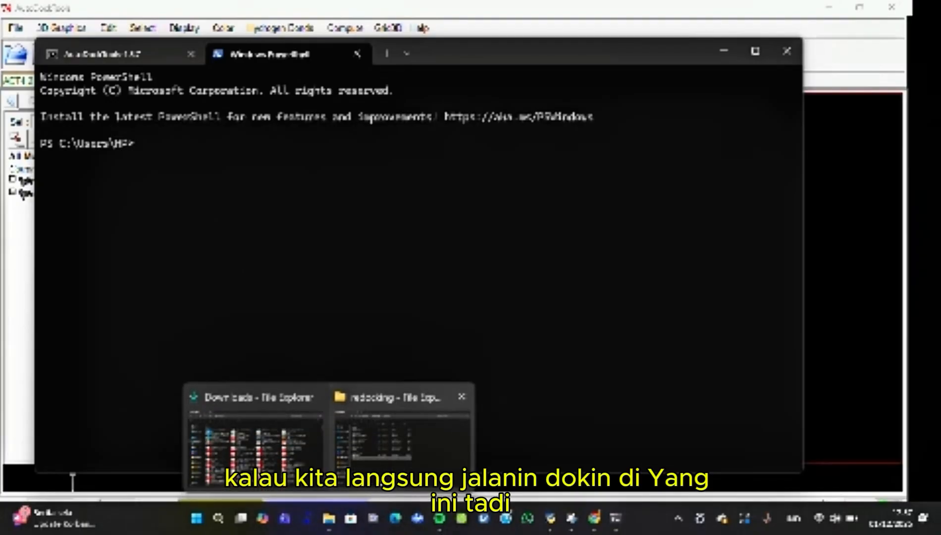
left_click(401, 431)
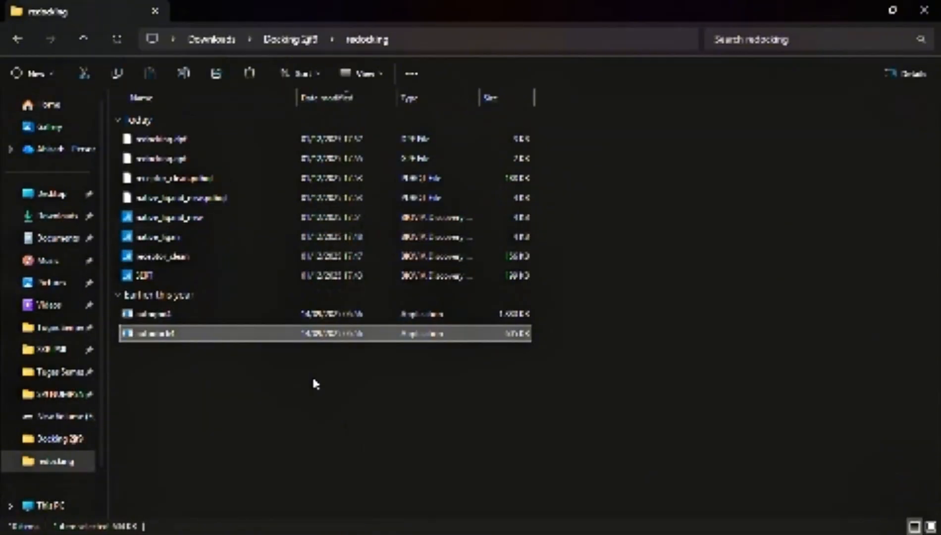
left_click(257, 312, "ctrl")
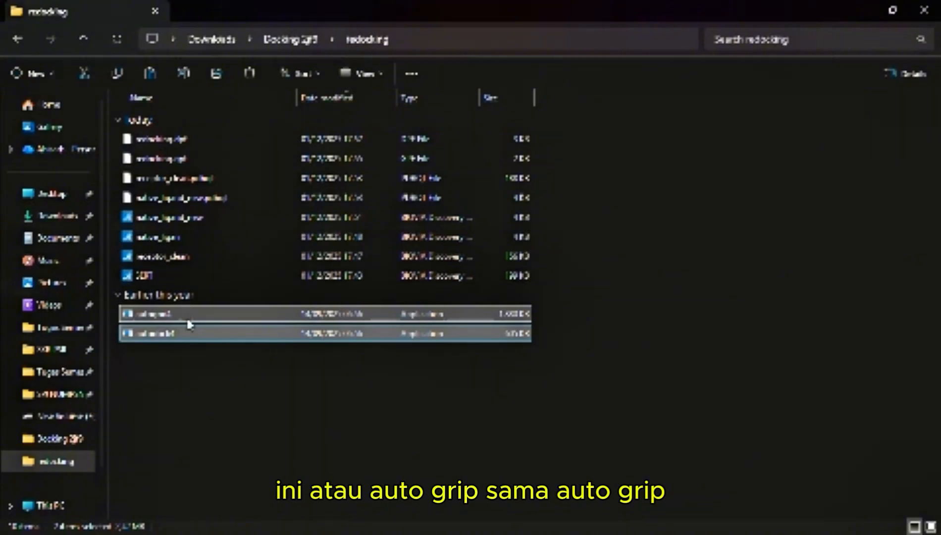
Open the System32 folder inside the Windows folder on drive C
scroll(89, 366, "down", 2)
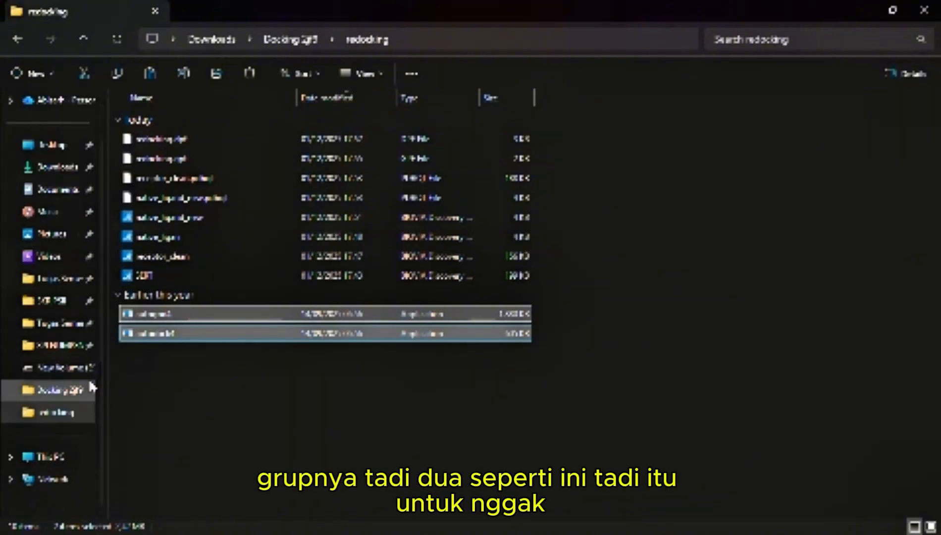
left_click(76, 460)
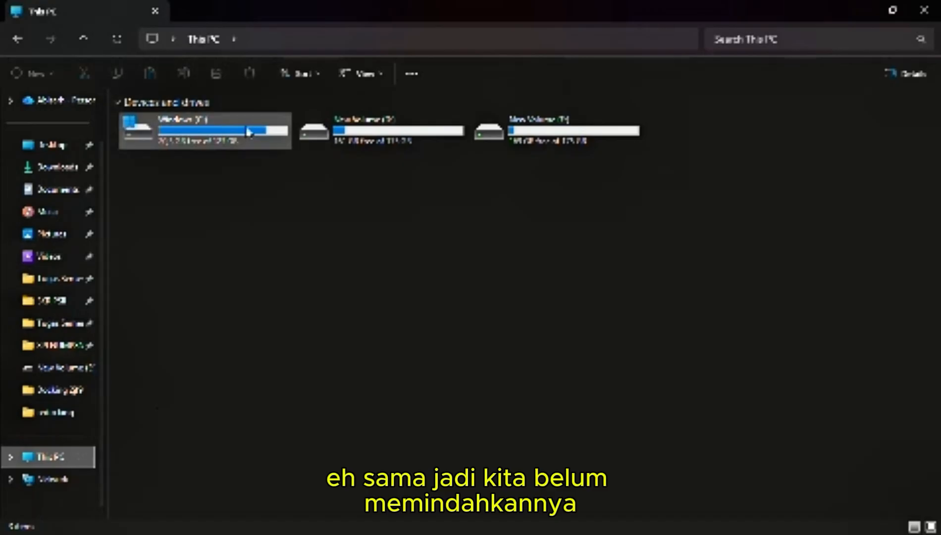
double_click(249, 132)
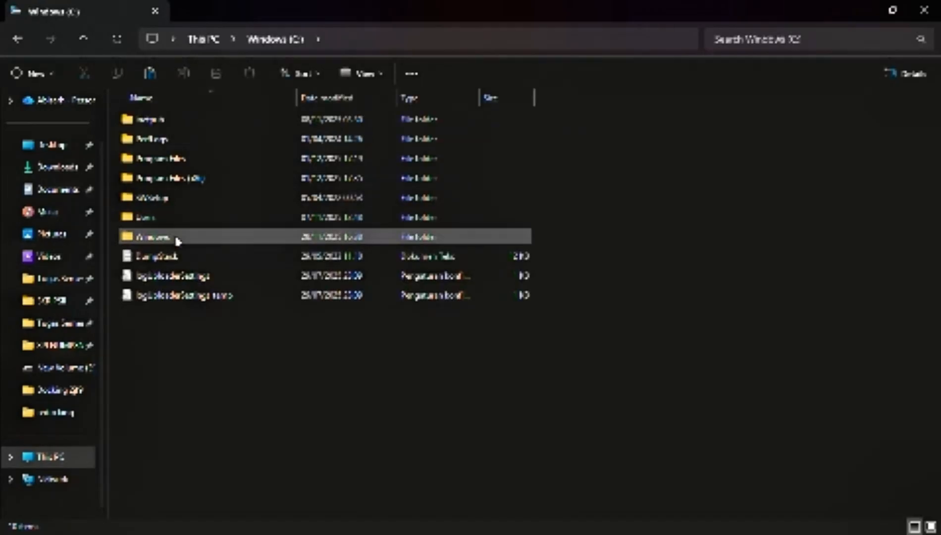
double_click(173, 240)
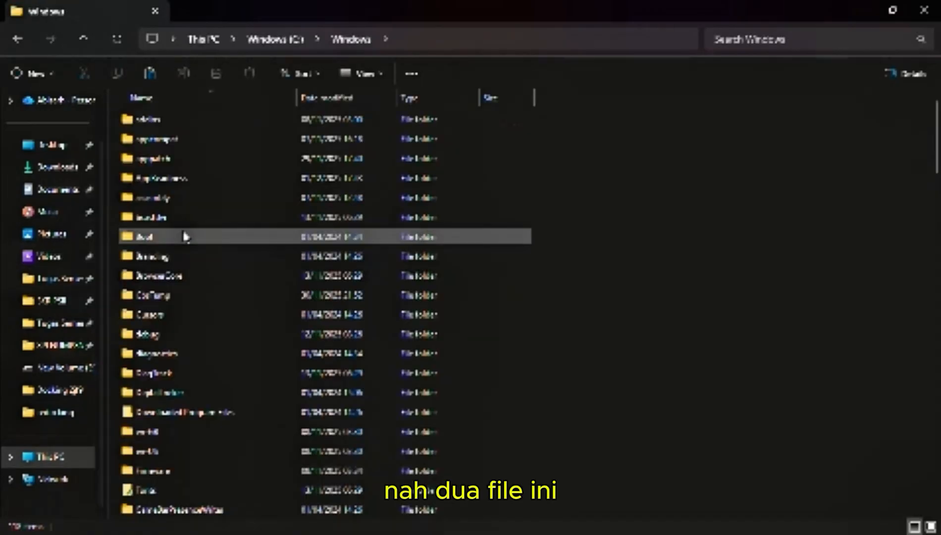
scroll(184, 247, "down", 5)
scroll(188, 275, "down", 11)
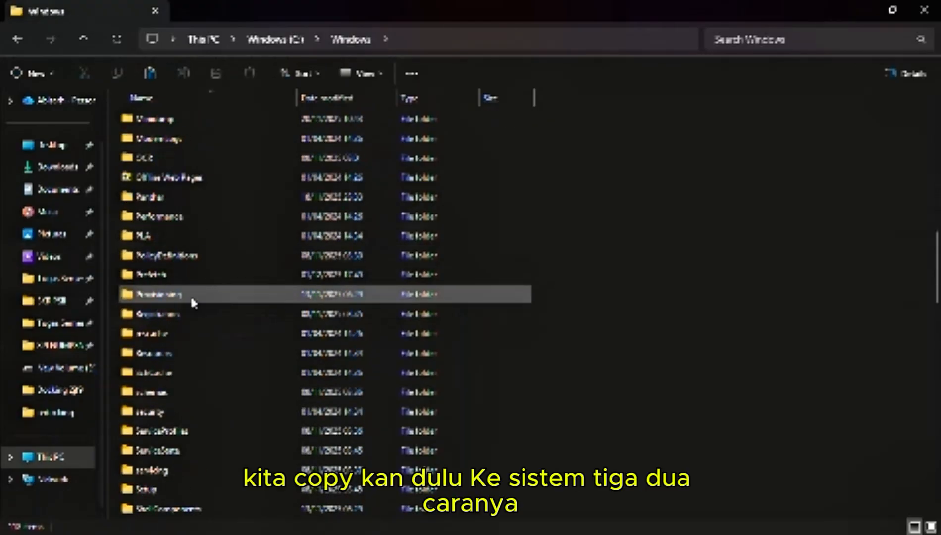
scroll(195, 367, "down", 1)
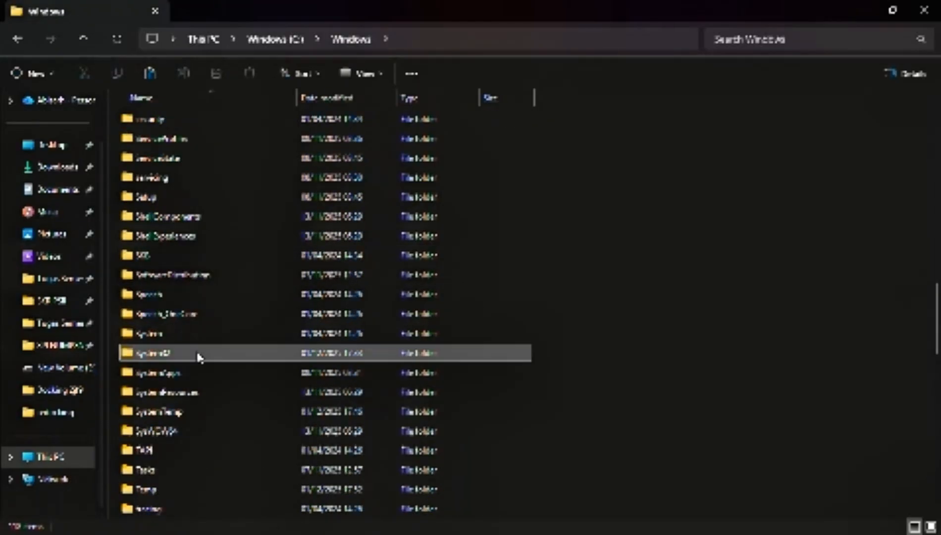
double_click(197, 355)
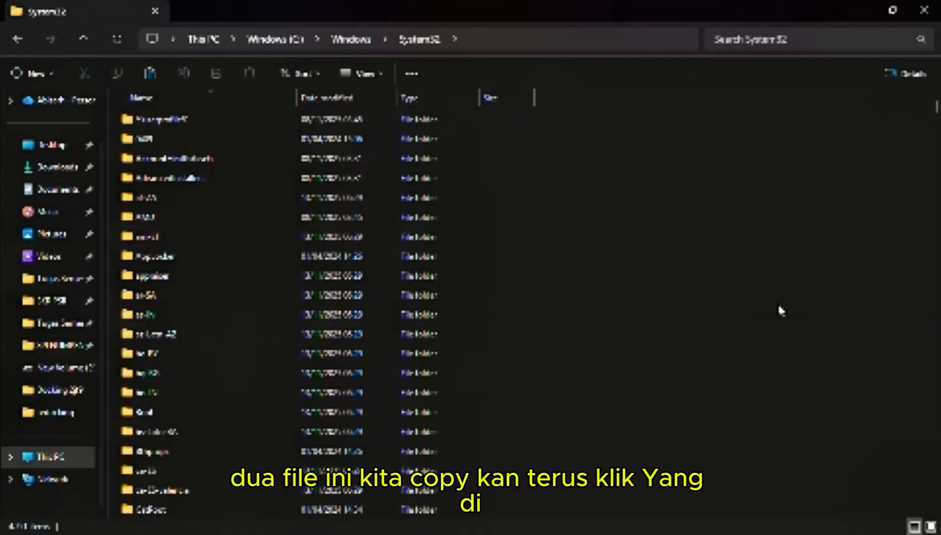
Paste the copied applications into System32, granting administrator permission for all current items, and return to the redocking folder
key("ctrl+v")
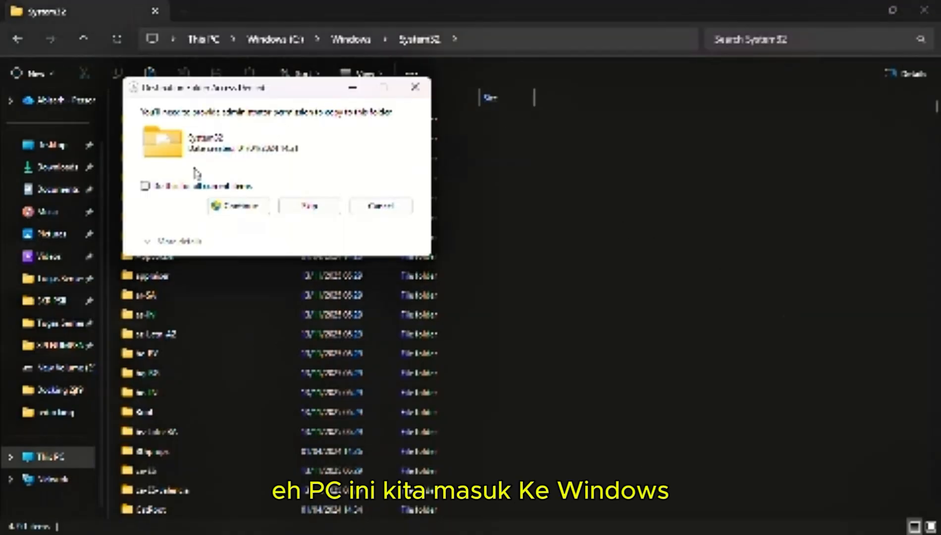
left_click(145, 186)
left_click(236, 206)
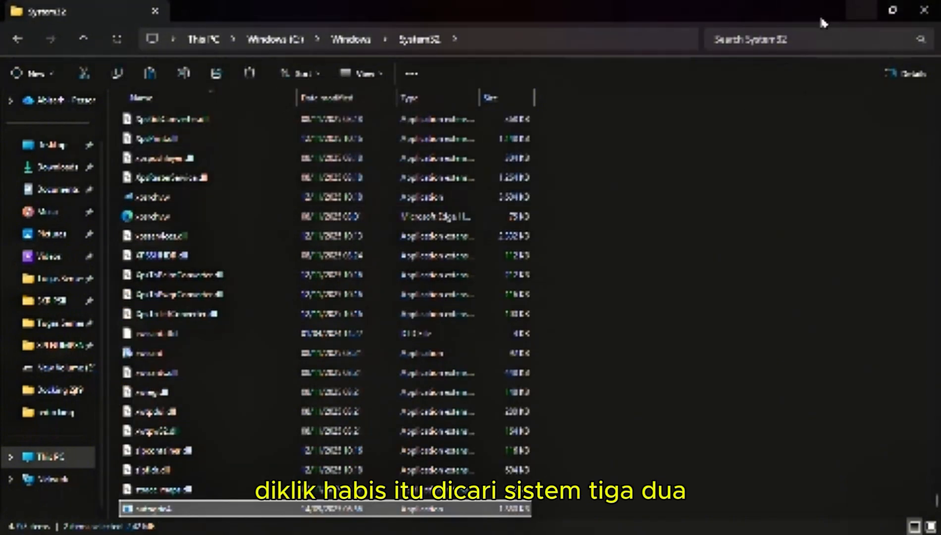
left_click(47, 415)
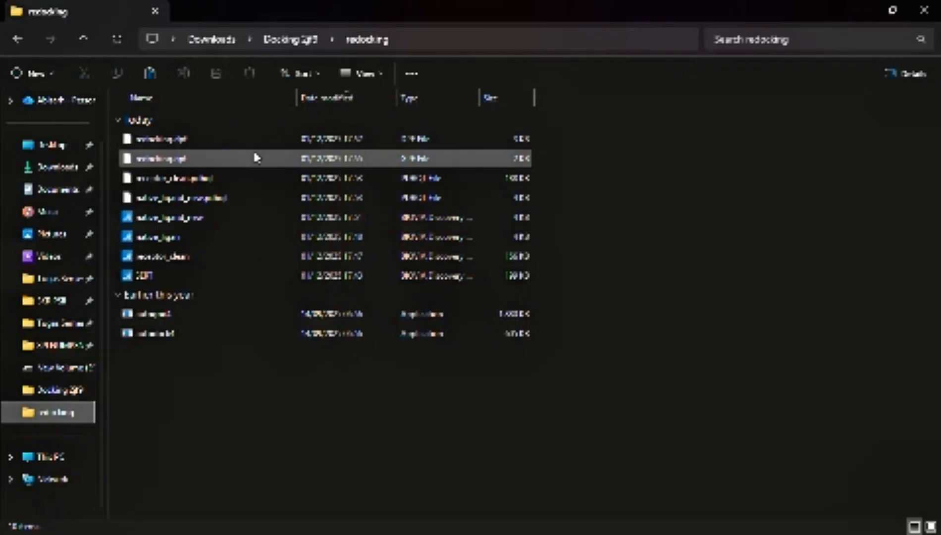
Copy the redocking folder's full path, switch to the terminal, and replace the PowerShell session with a fresh one
left_click(605, 44)
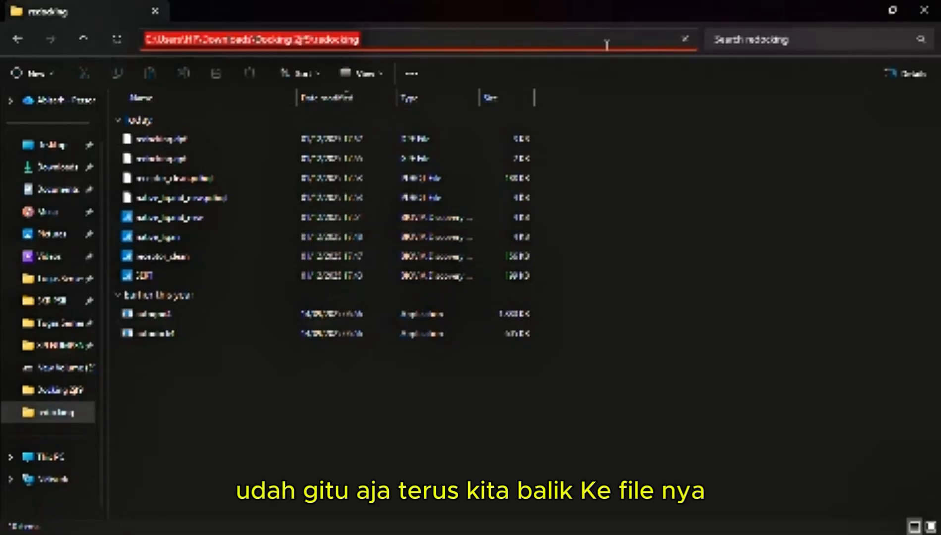
left_click(862, 14)
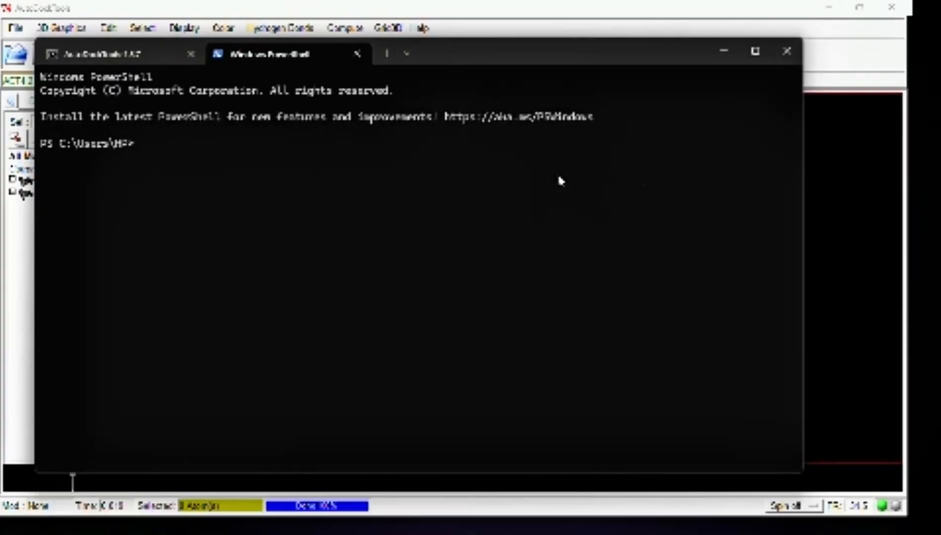
left_click(358, 54)
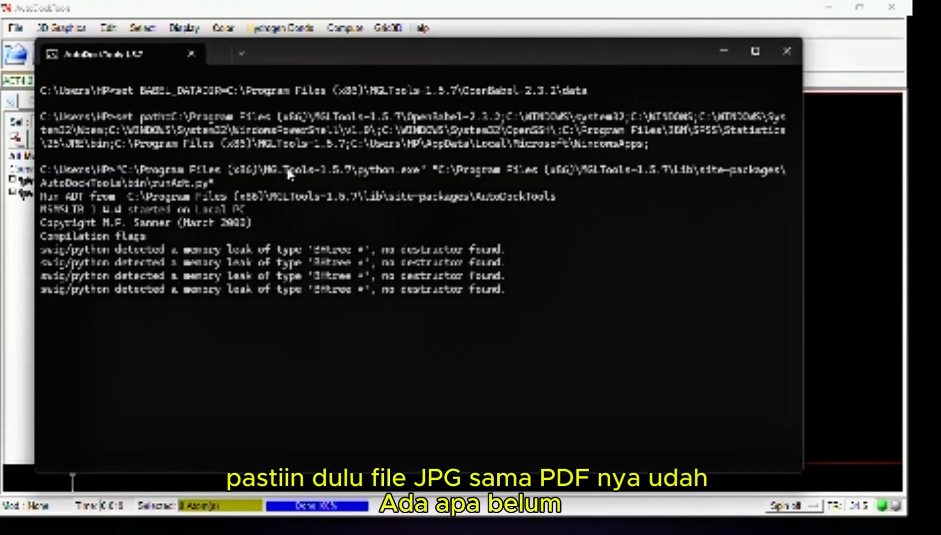
left_click(226, 54)
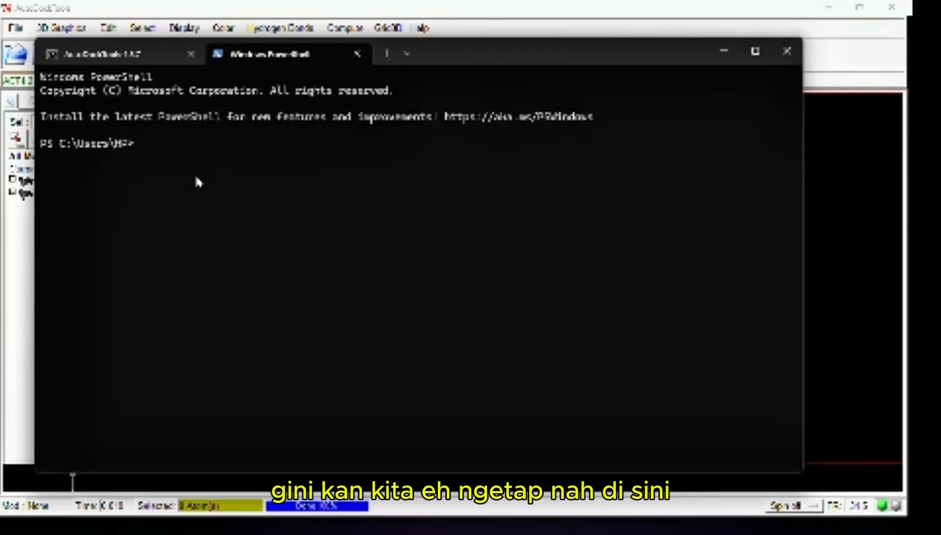
Change the PowerShell working directory to the copied, quoted path of the Downloads\Docking 2jf9\redocking folder using cd
type("cd")
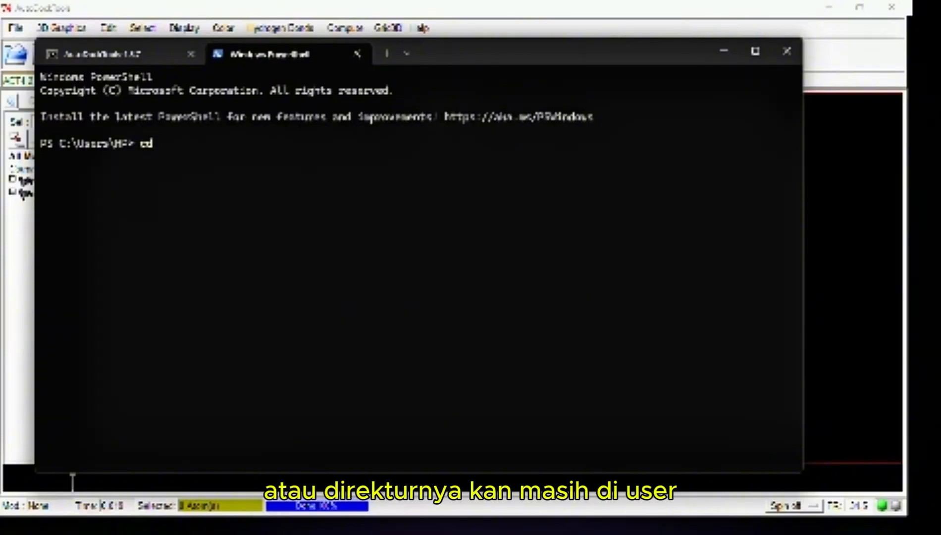
type(" \"")
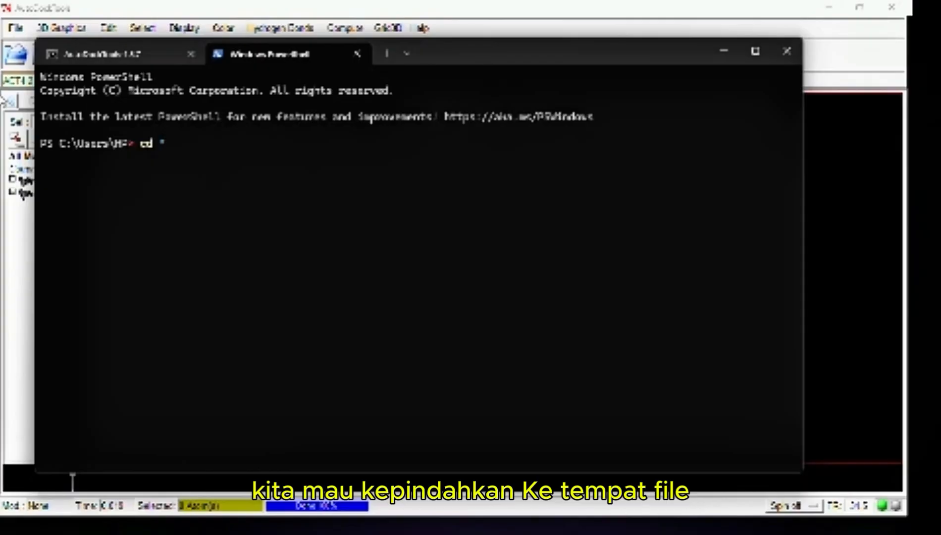
type("C:\\Users\\HP\\Downloads\\Docking 2jf7\\redocking")
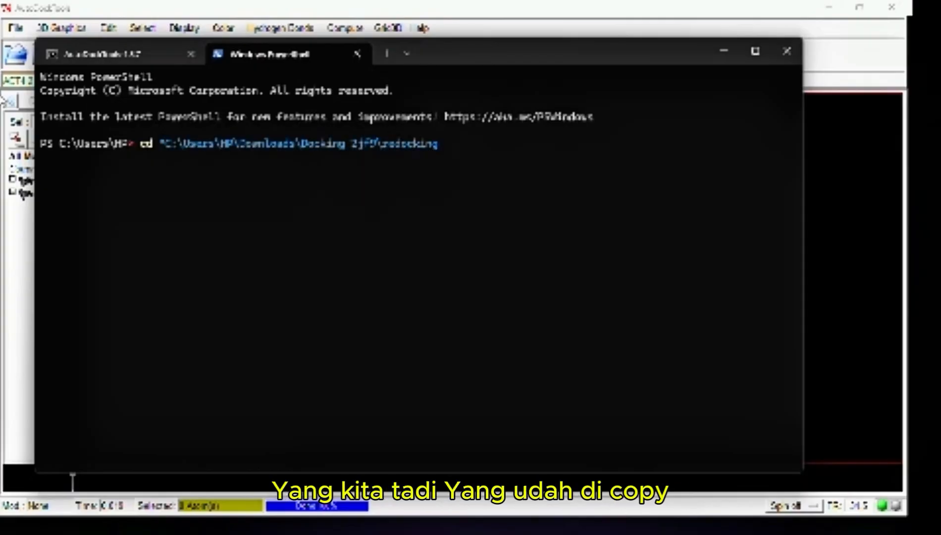
type("\"")
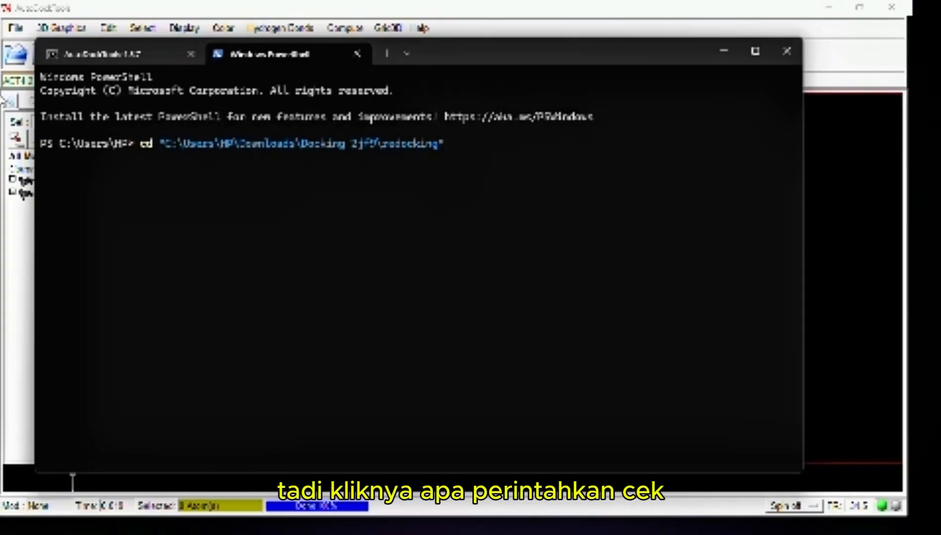
key("Return")
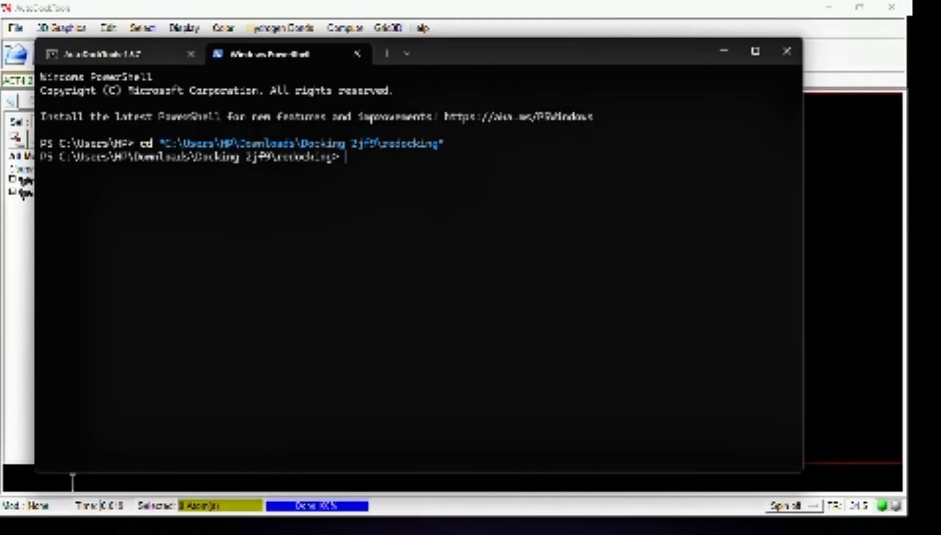
Enter the grid calculation command autogrid4 -p redocking.gpf -l redocking.glg in PowerShell
type("autog")
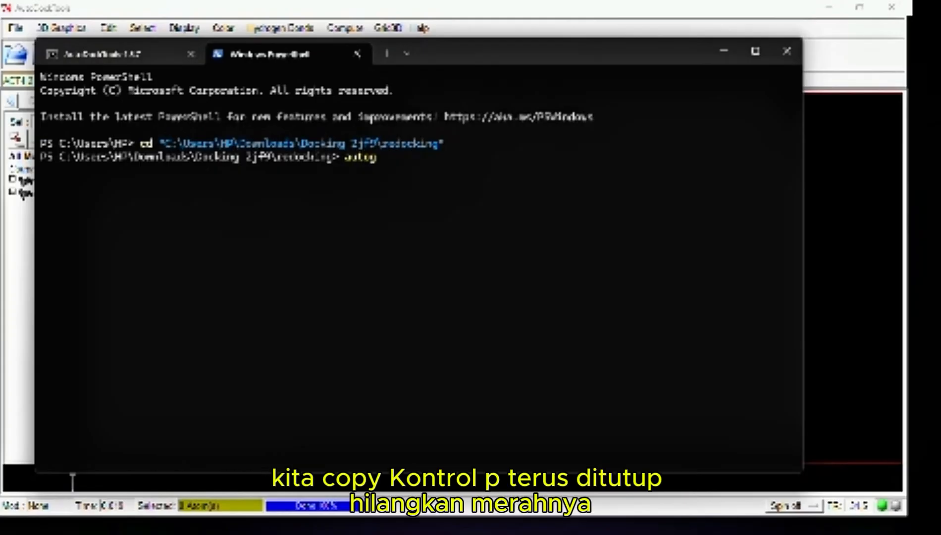
type("rid4")
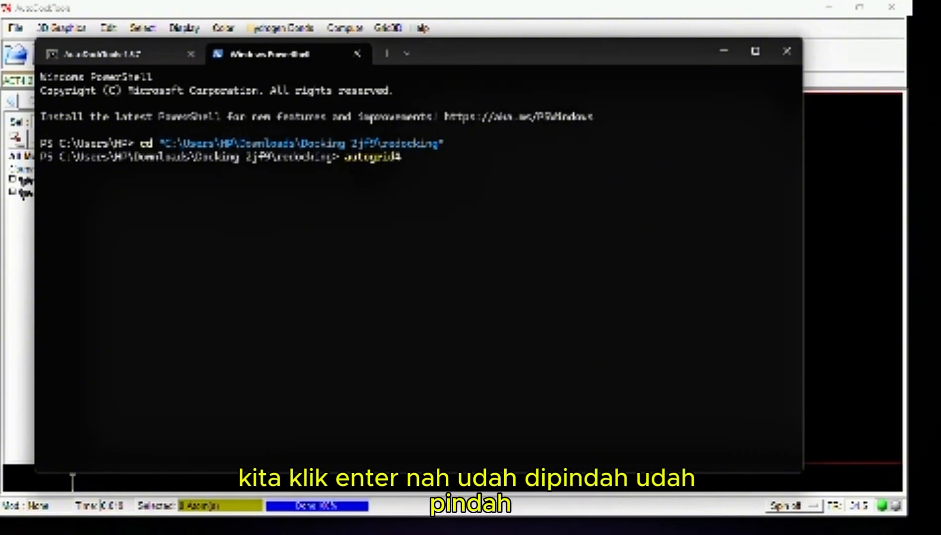
type(" -p redo")
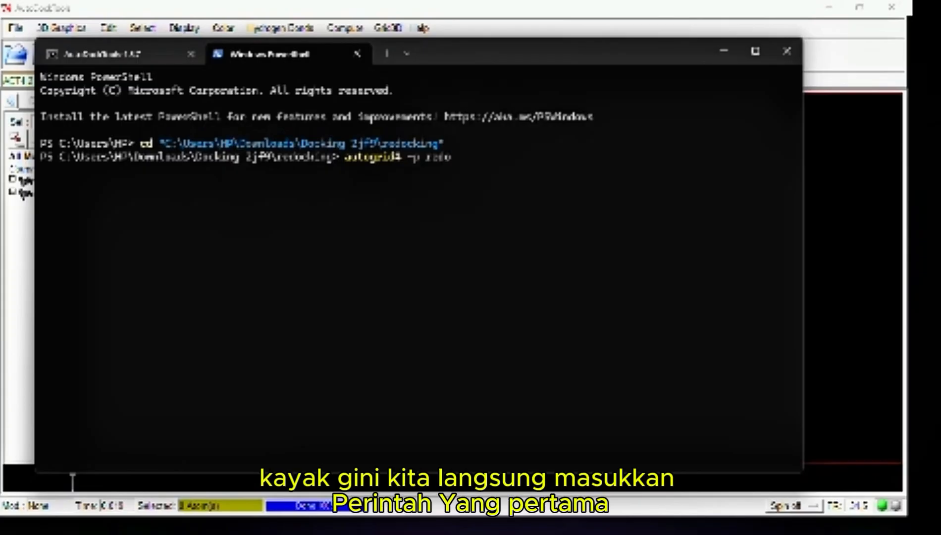
type("cking")
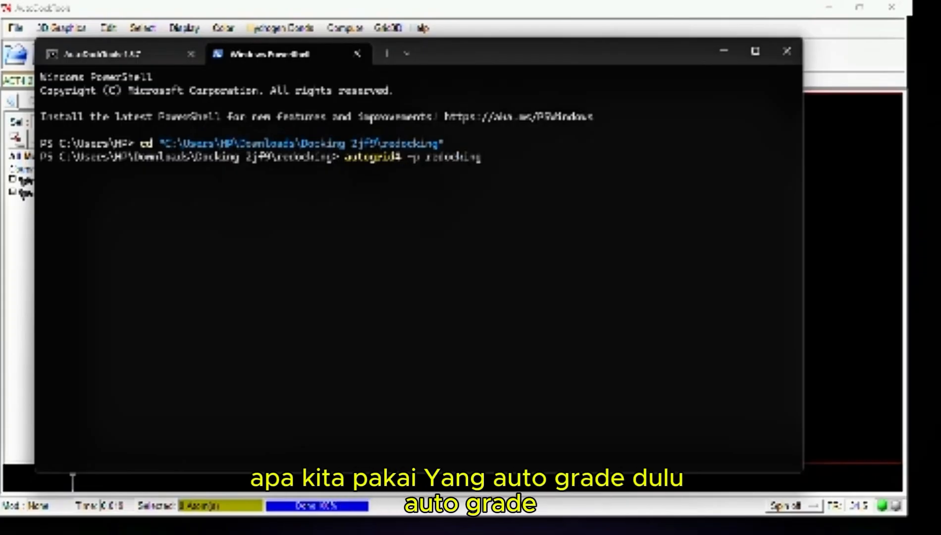
type(".gpf")
type(" -")
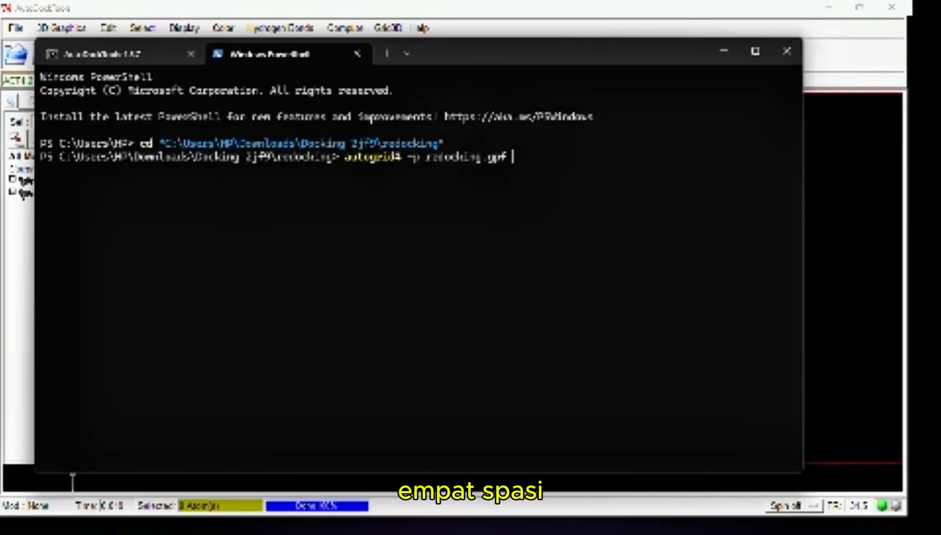
type("l")
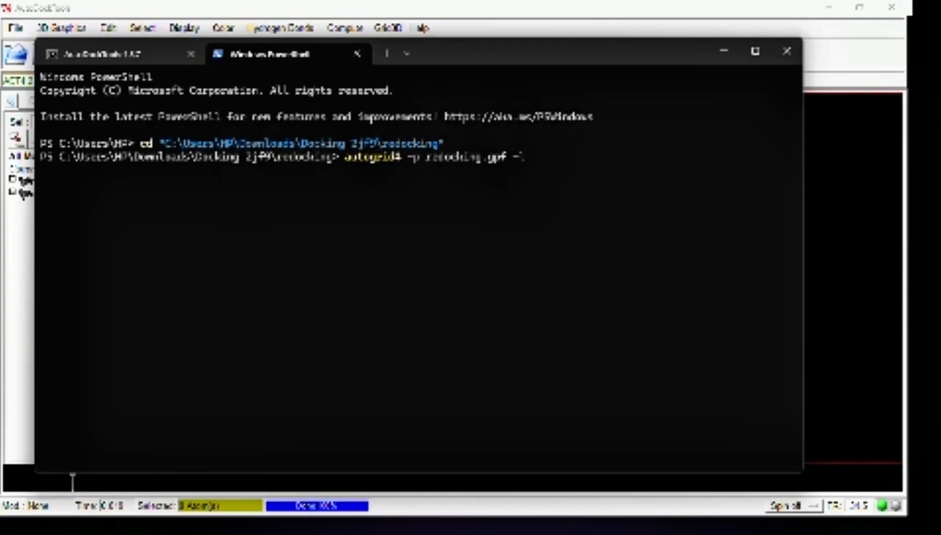
type(" redoc")
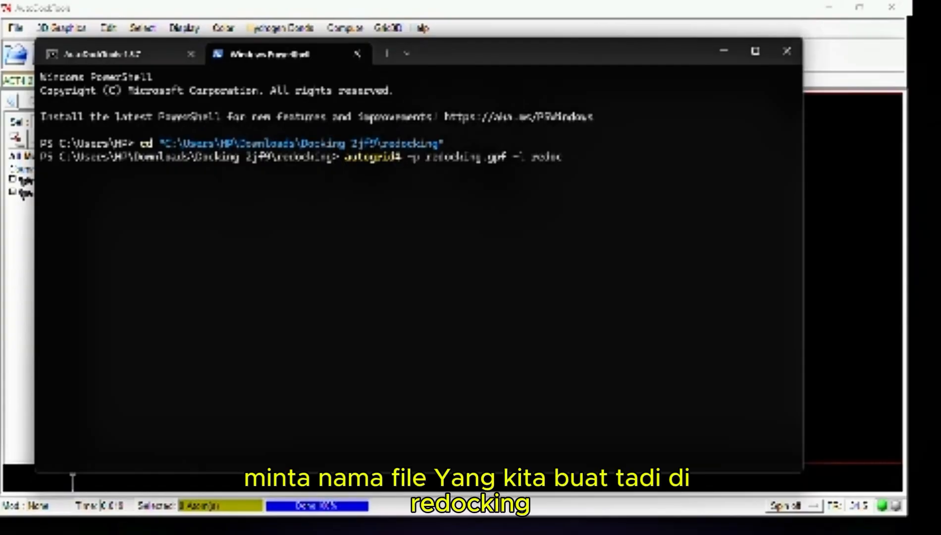
type("king.")
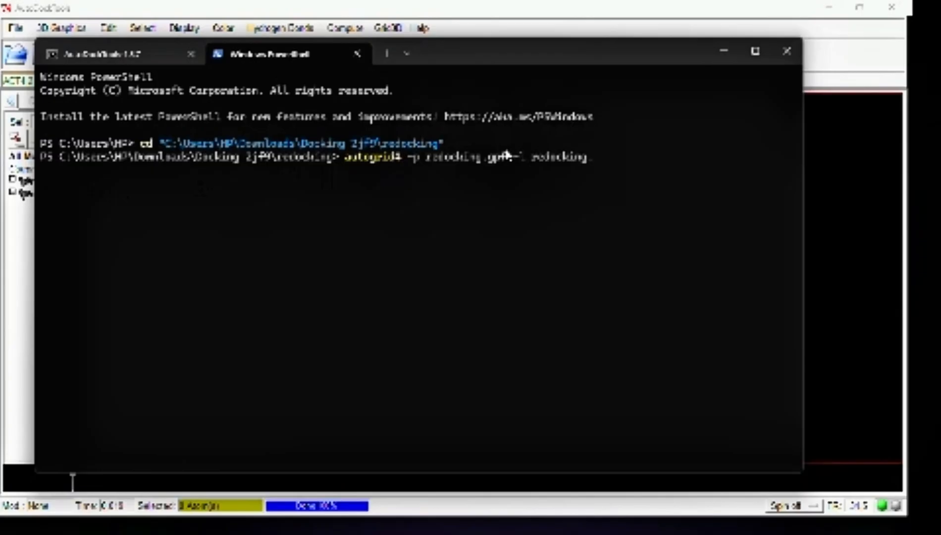
type(".glg")
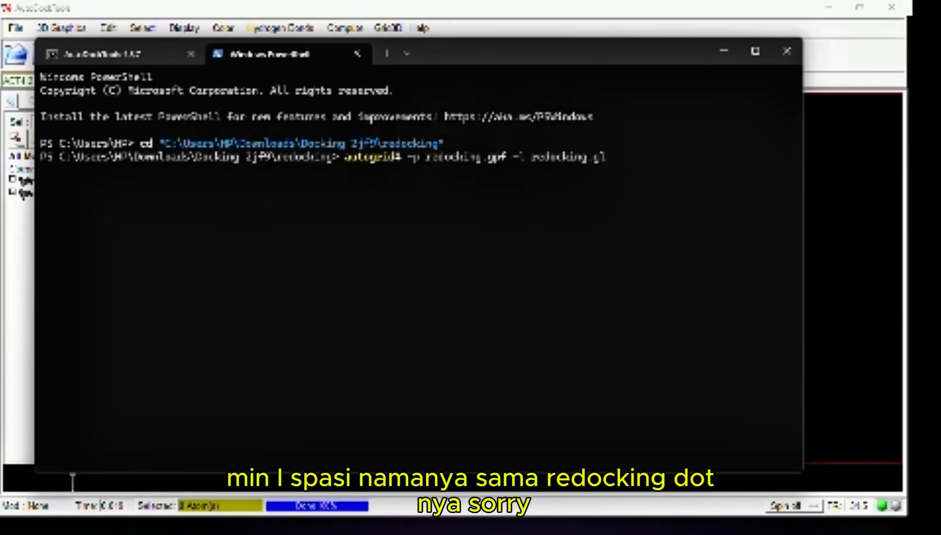
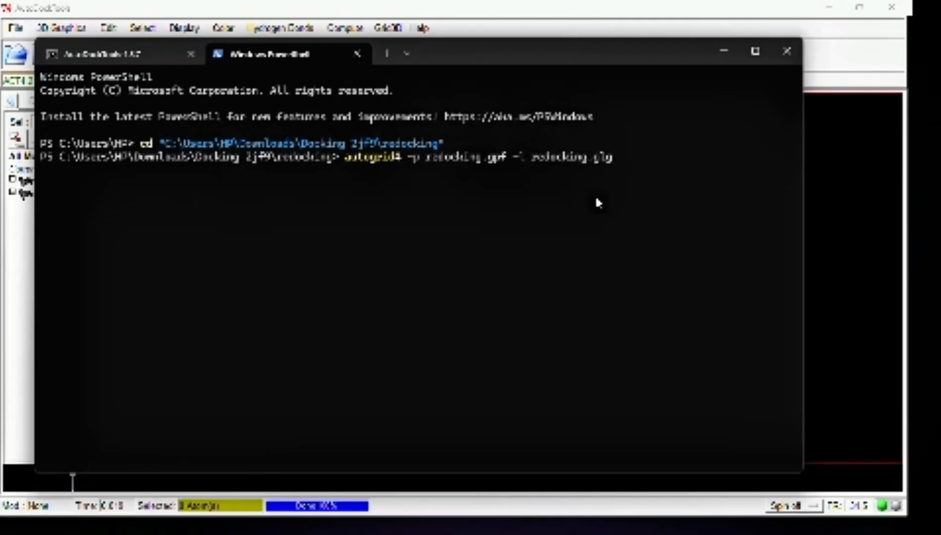
Run the entered autogrid4 command, and select the output log redocking.glg in File Explorer's redocking folder
key("Return")
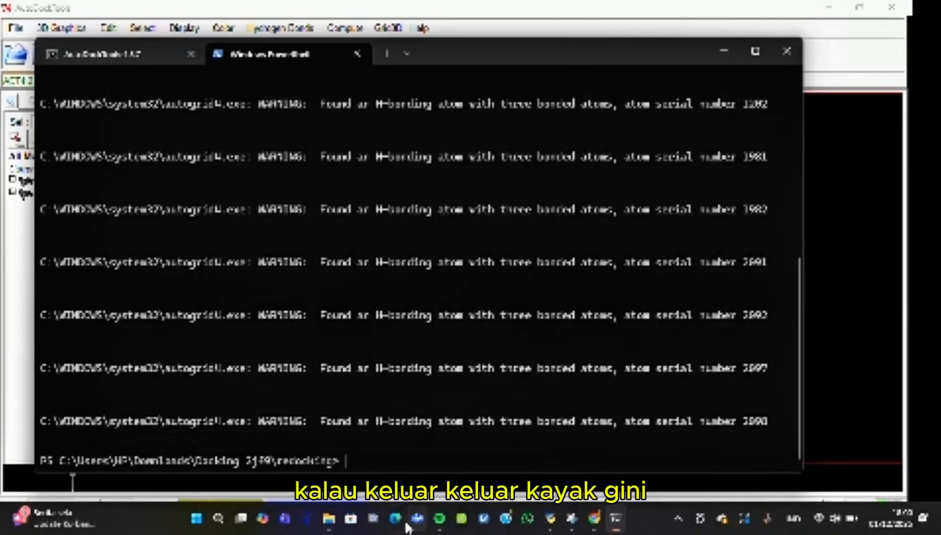
mouse_move(336, 519)
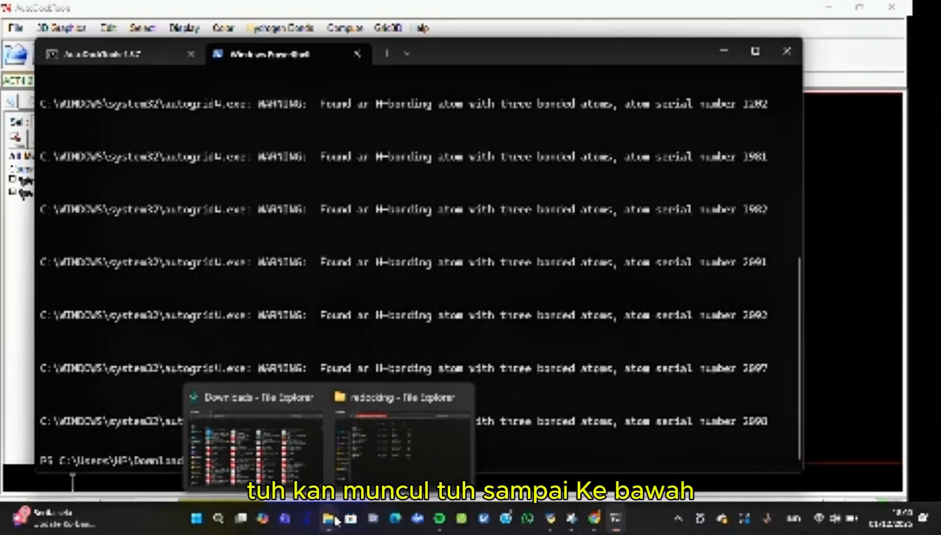
left_click(408, 471)
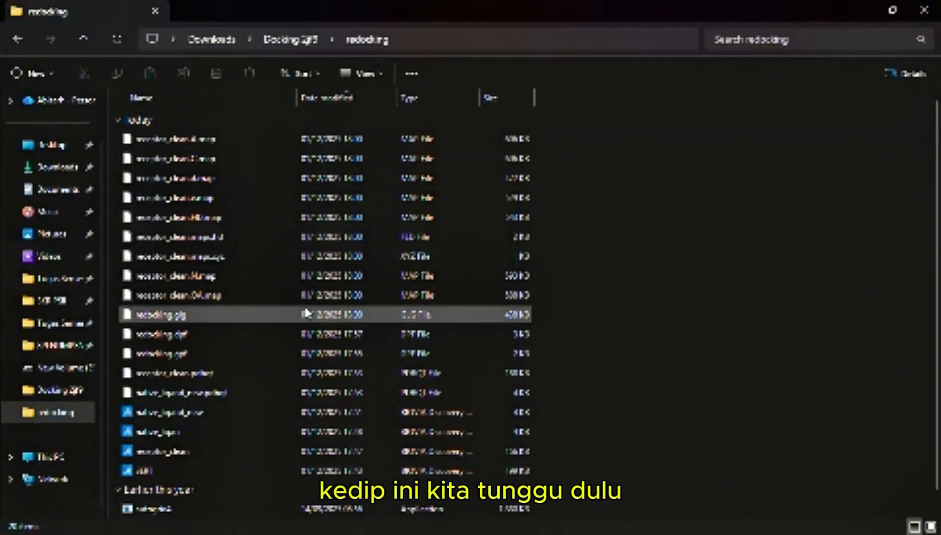
left_click(307, 319)
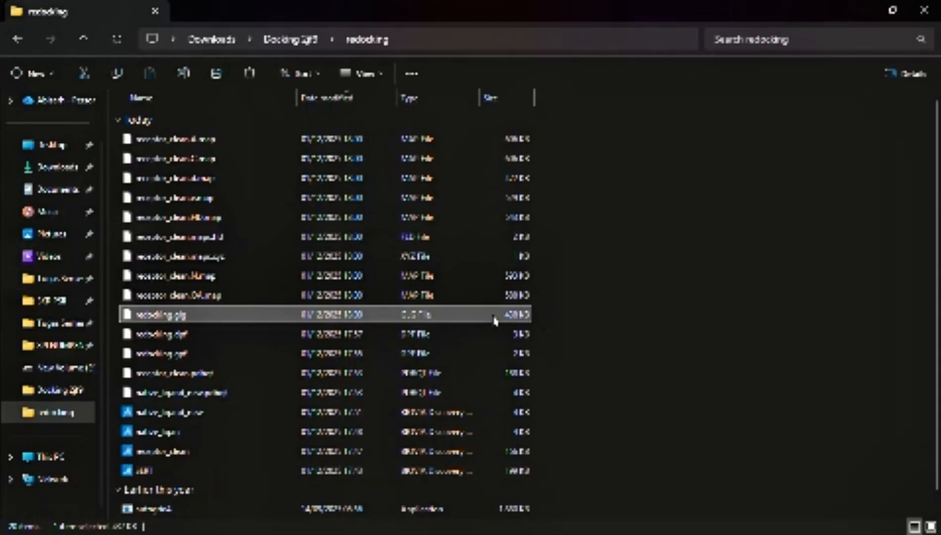
Open redocking.glg with Notepad for this one time only
double_click(429, 318)
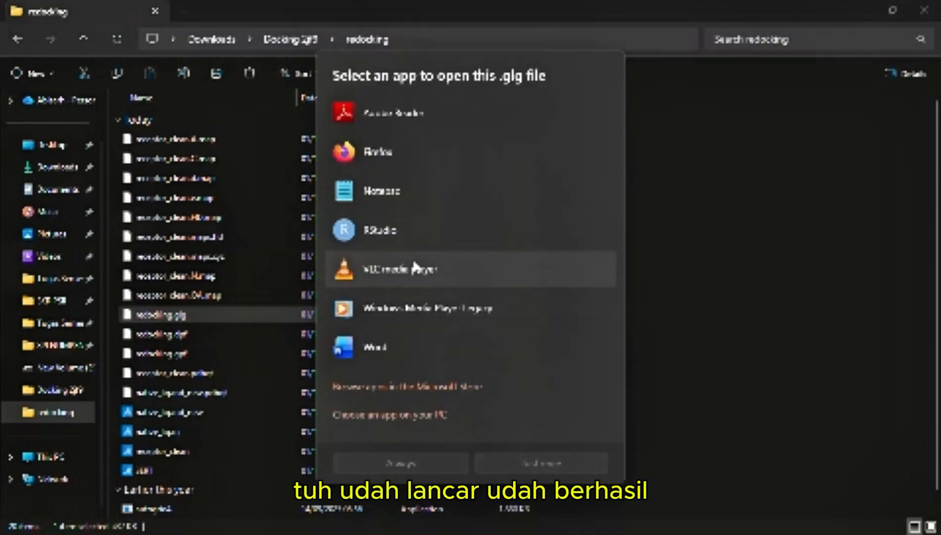
left_click(413, 196)
left_click(515, 464)
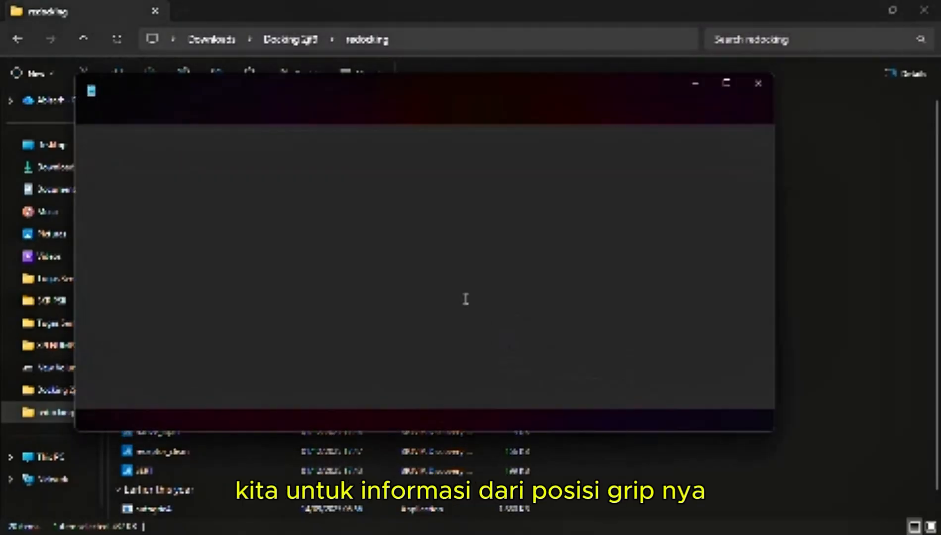
Examine the grid points, spacing, atom types and atom assignments in the AutoGrid log, and close it
scroll(423, 283, "down", 10)
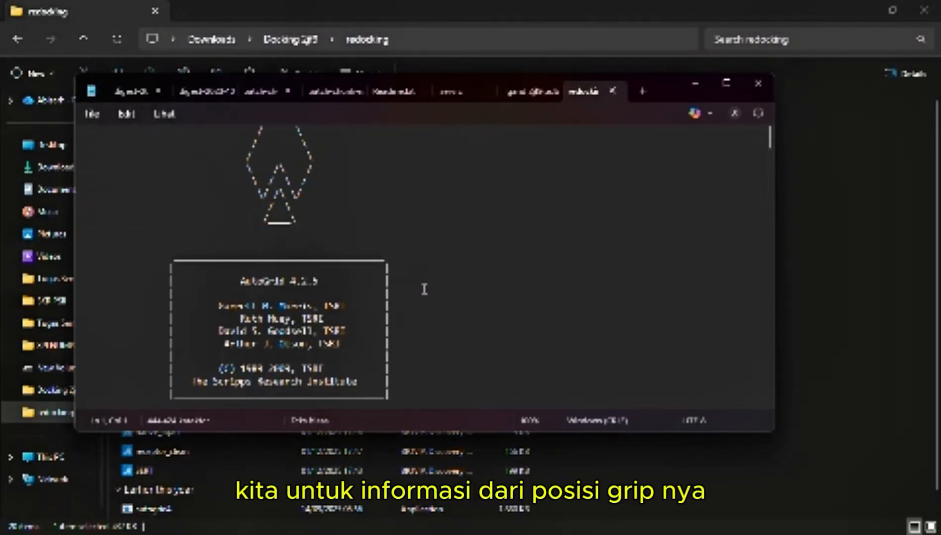
scroll(425, 285, "down", 10)
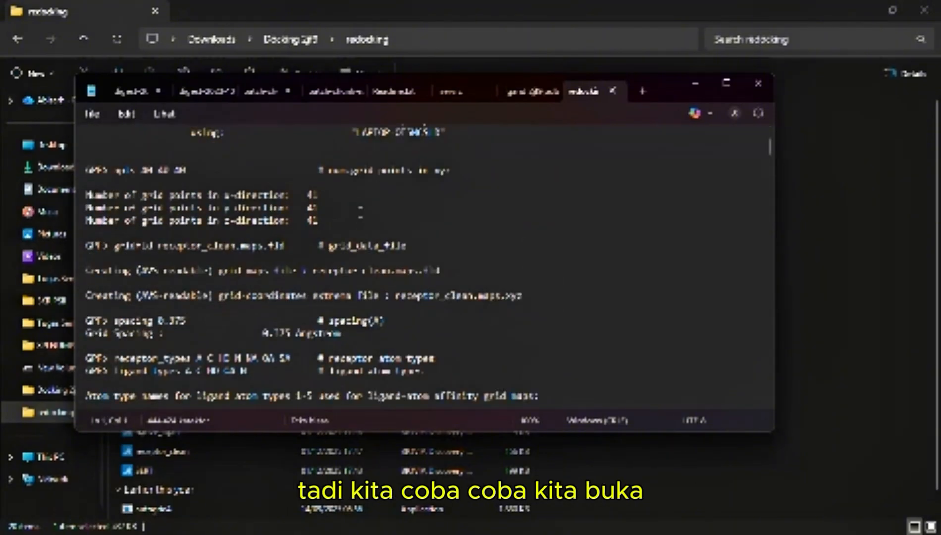
scroll(326, 210, "down", 3)
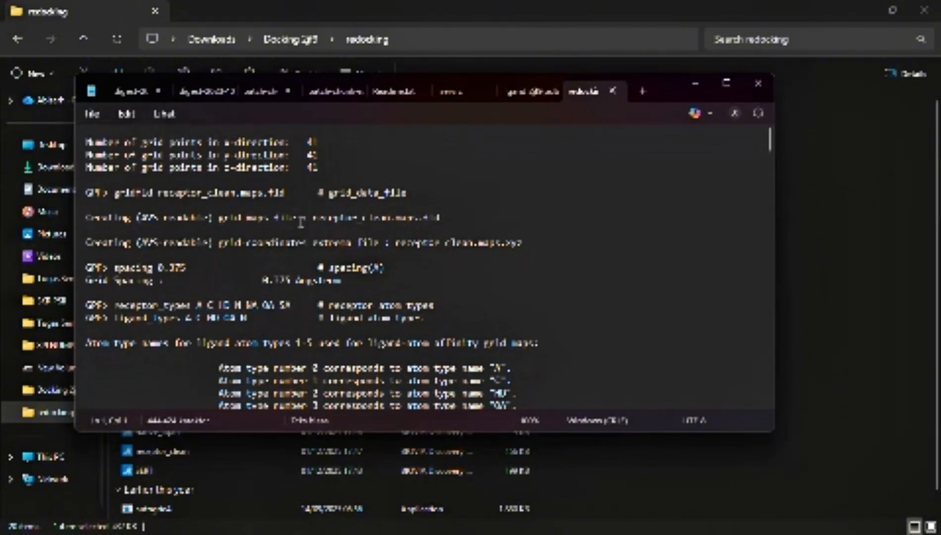
scroll(322, 221, "down", 12)
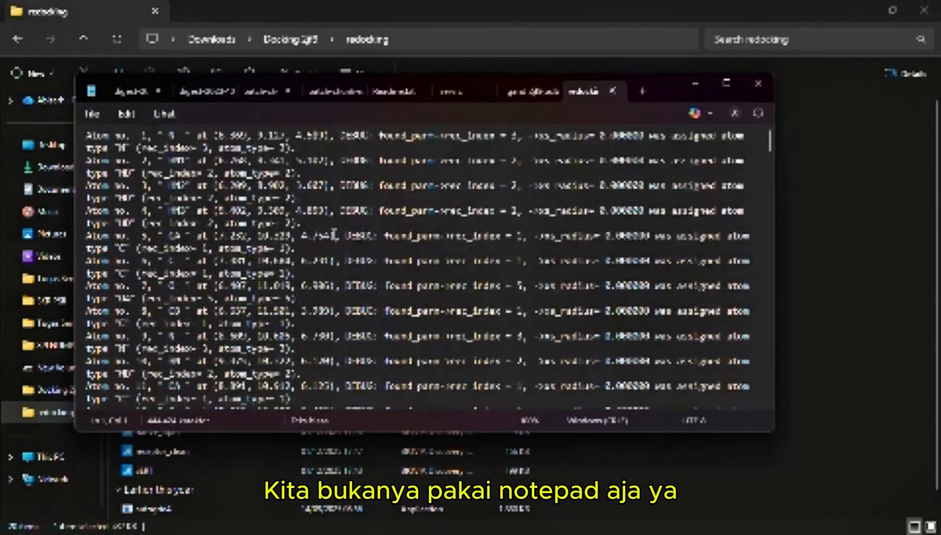
scroll(333, 233, "down", 20)
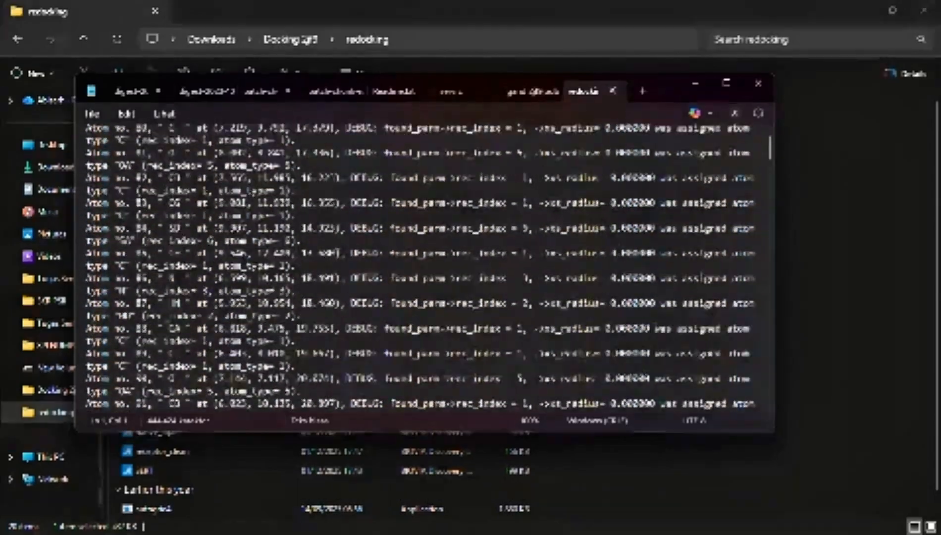
scroll(341, 246, "down", 20)
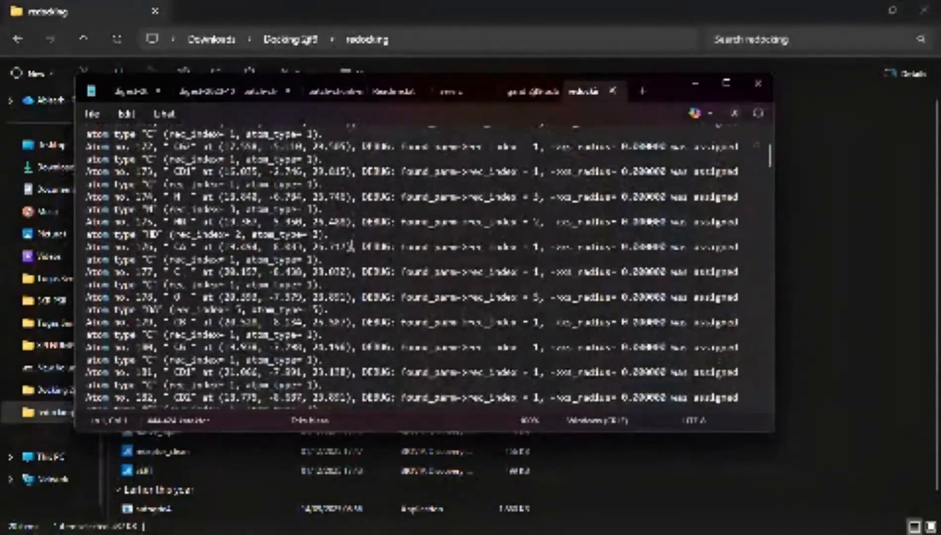
scroll(416, 267, "down", 20)
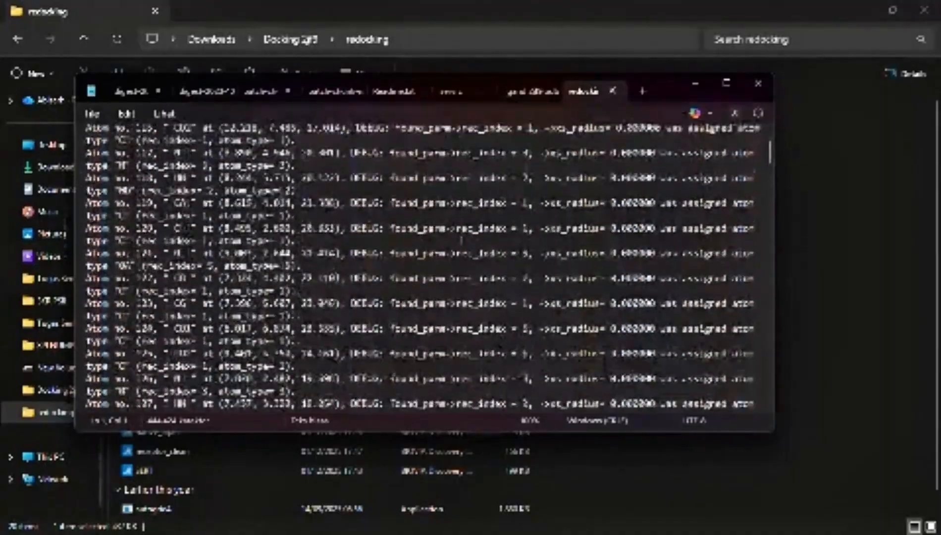
scroll(426, 265, "up", 20)
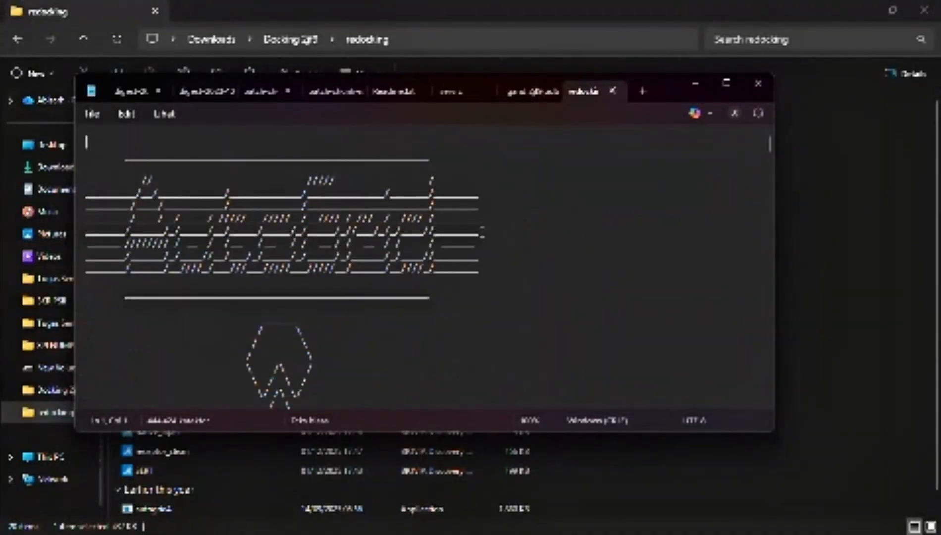
left_click(613, 91)
left_click(695, 83)
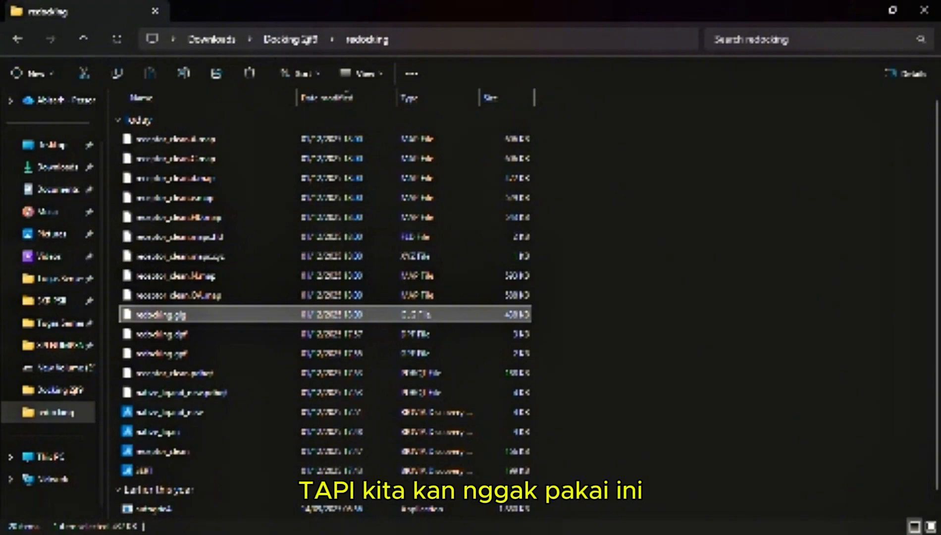
Return to the terminal and run the docking calculation autodock4 -p redocking.dpf -l redocking.dlg in PowerShell
left_click(892, 10)
left_click(765, 95)
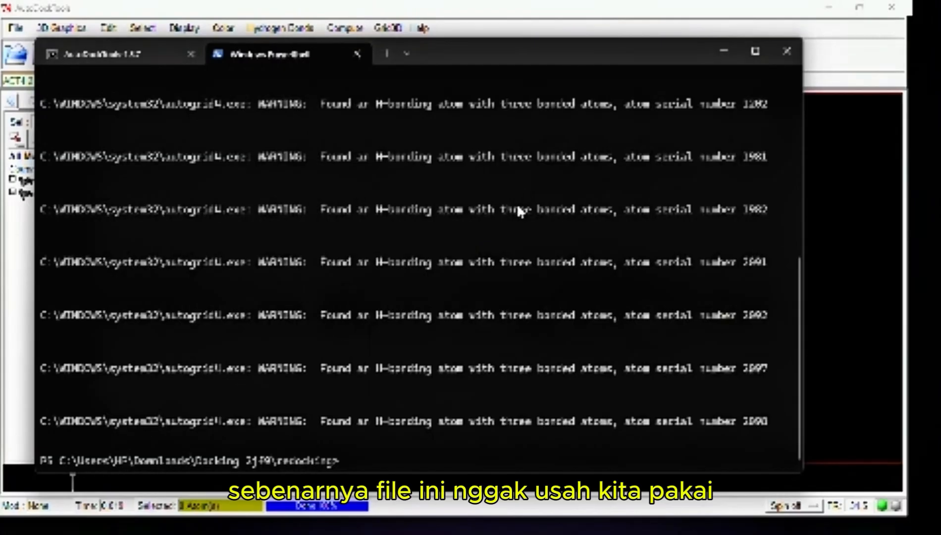
type("aut")
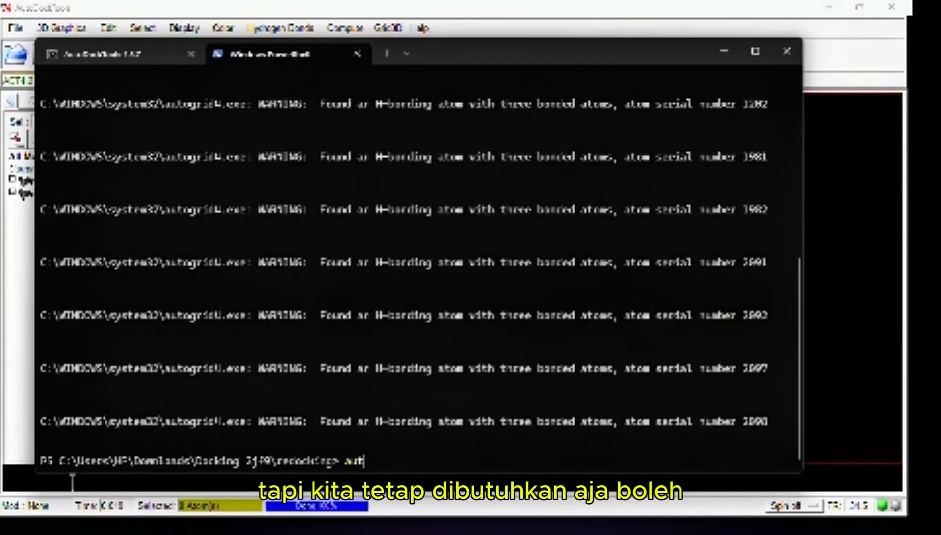
type("odock4")
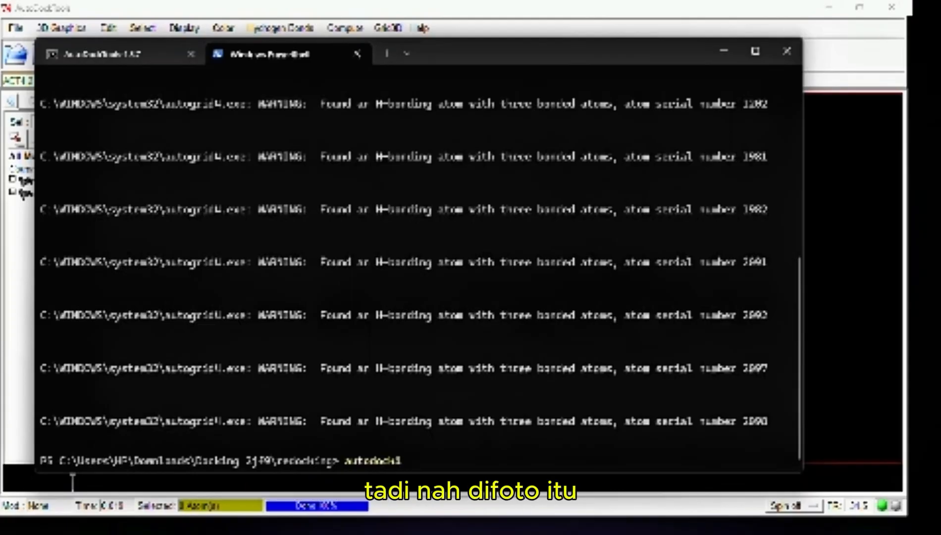
type(" -")
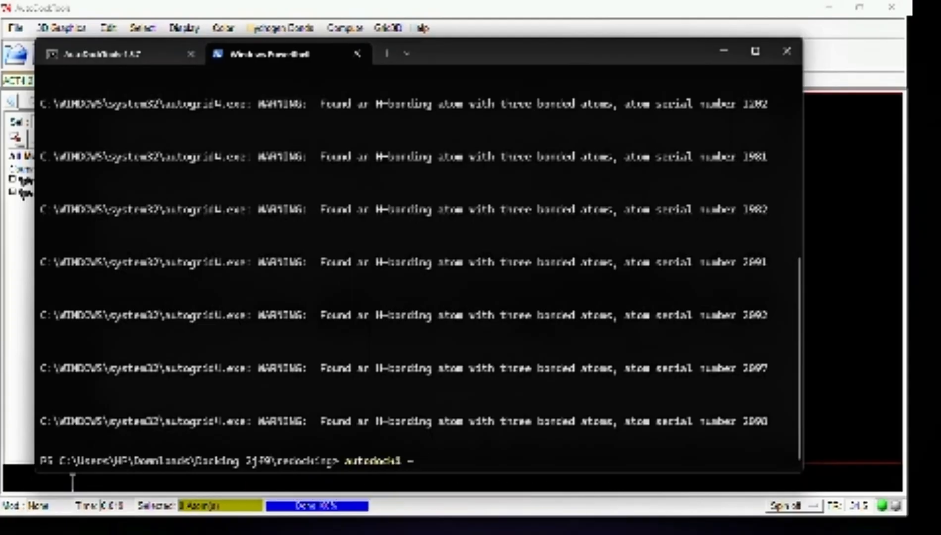
type("p red")
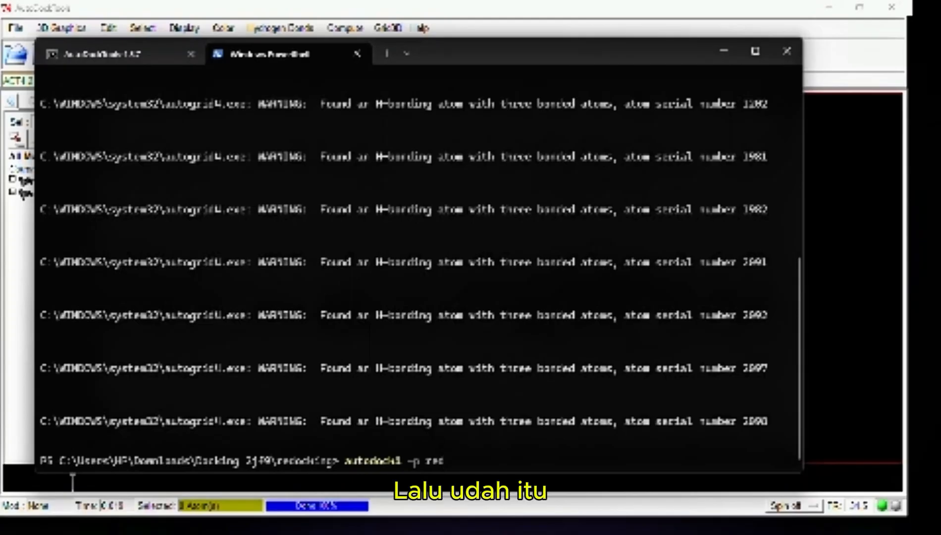
type("ocking.d")
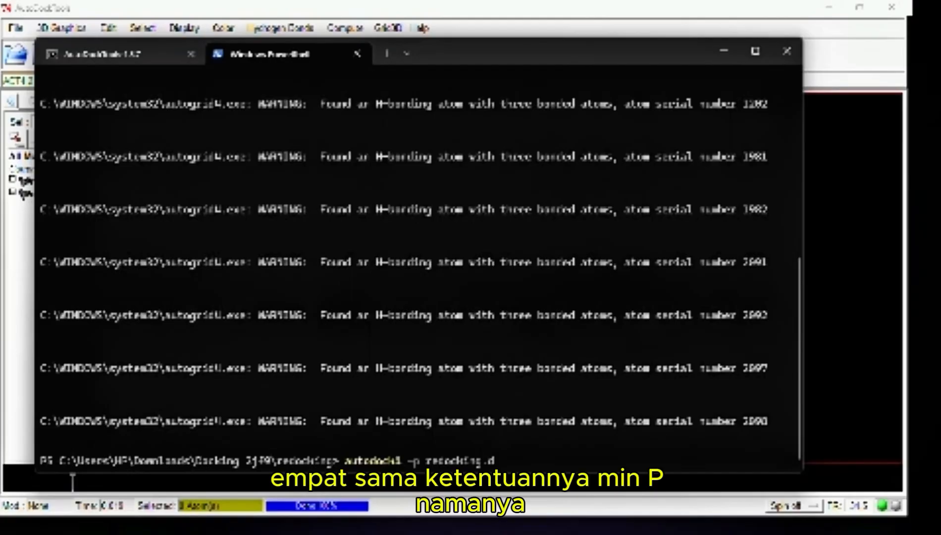
type("pf ")
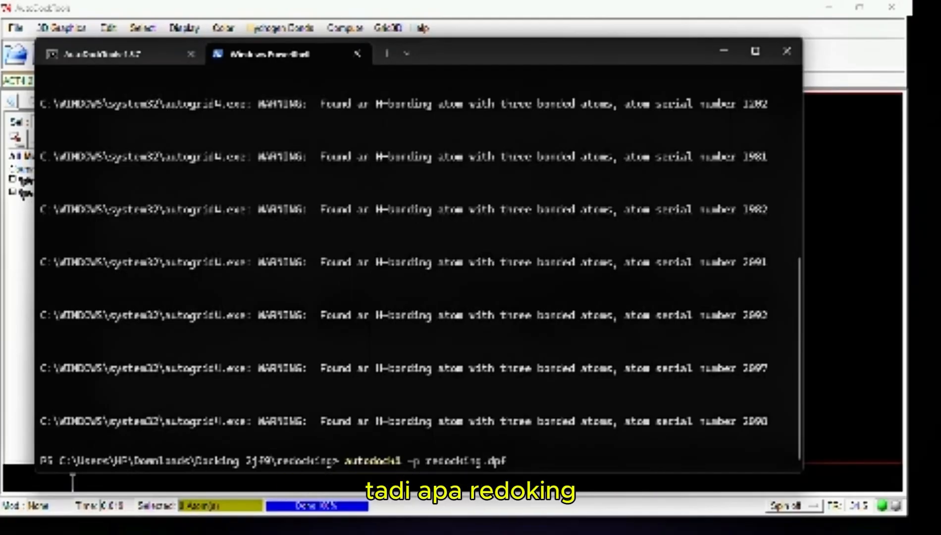
type("-l")
type(" redo")
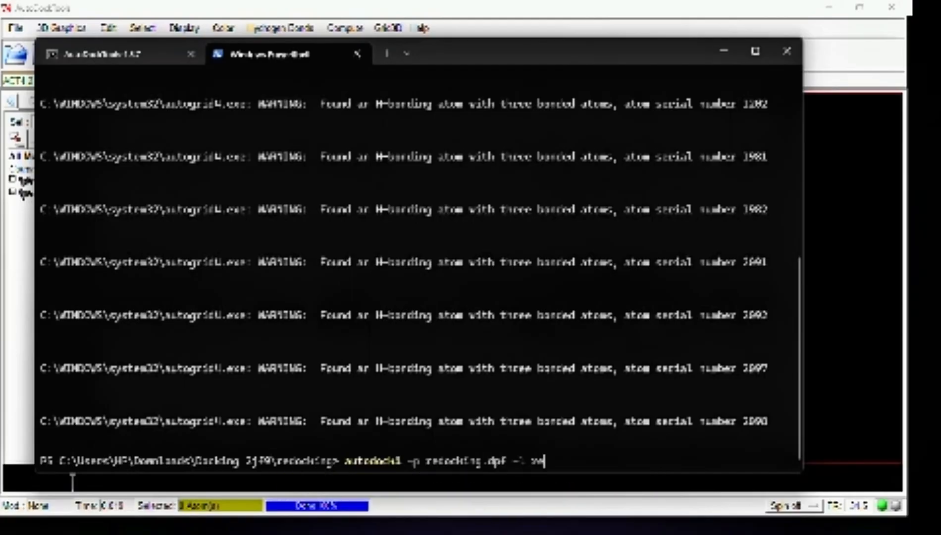
type("cking.dlg")
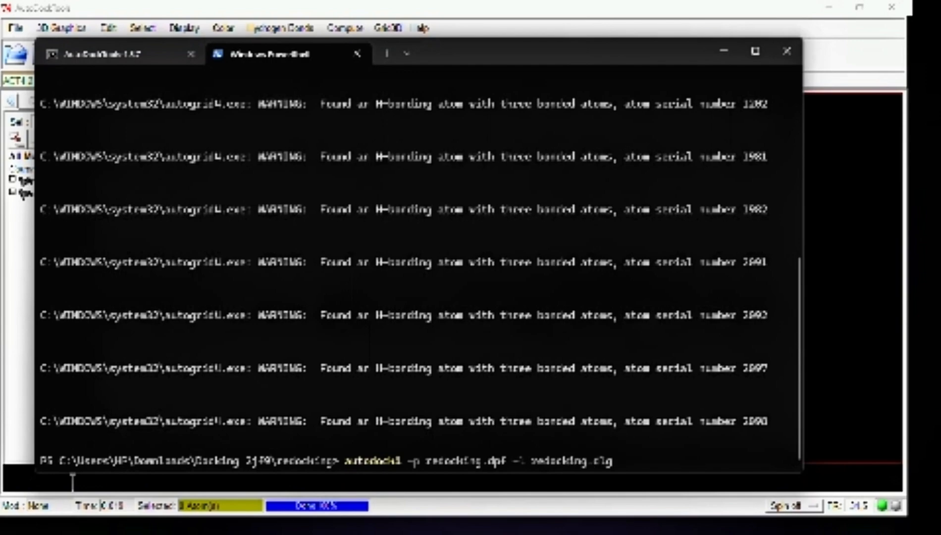
key("Return")
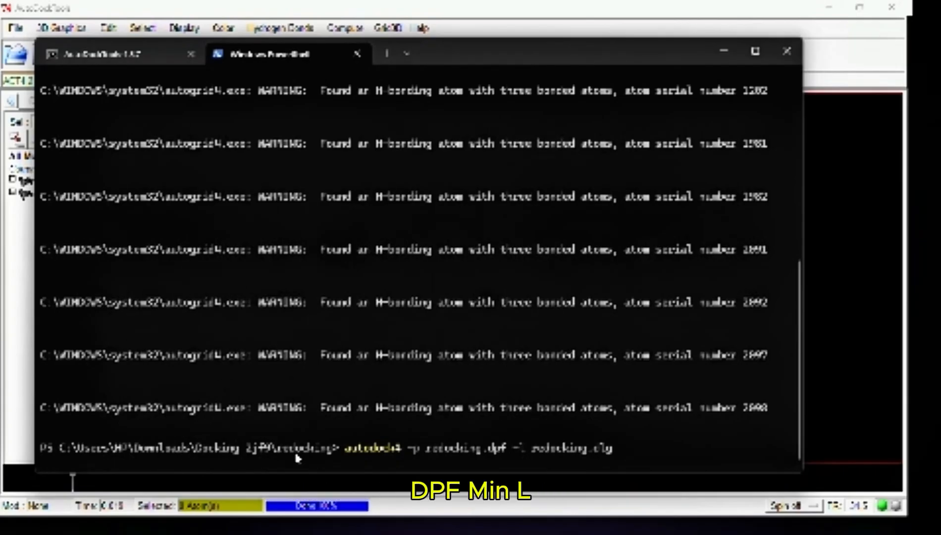
Switch to File Explorer's redocking folder and open redocking.dlg with Notepad for this one time only
mouse_move(341, 533)
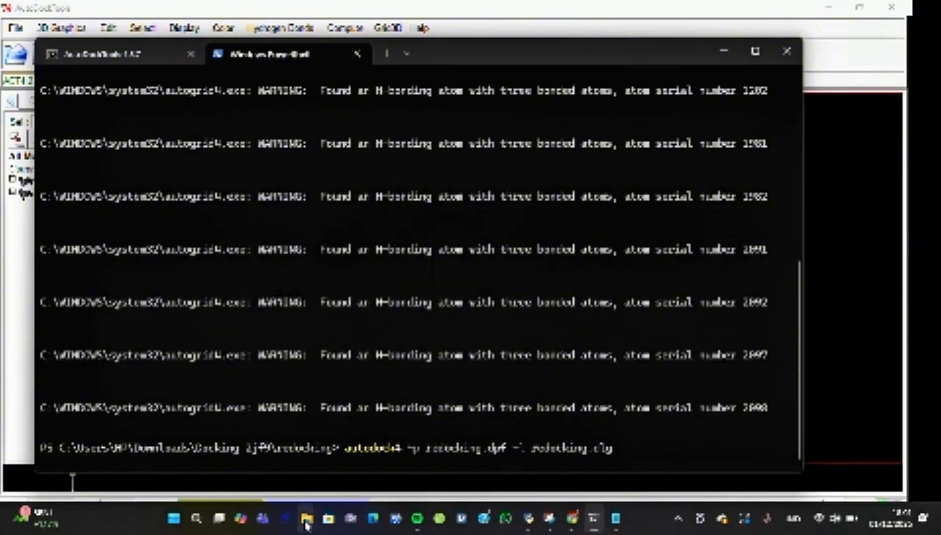
mouse_move(306, 523)
left_click(376, 441)
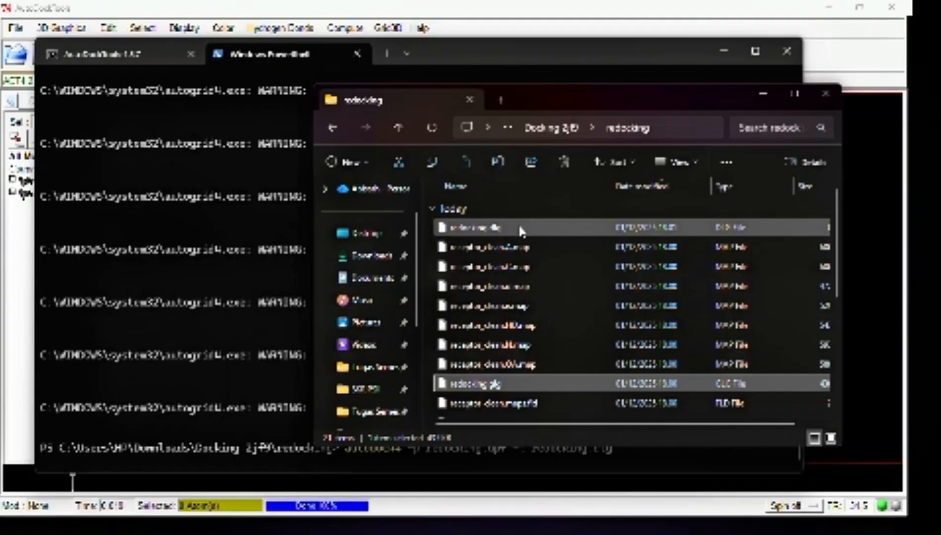
double_click(531, 101)
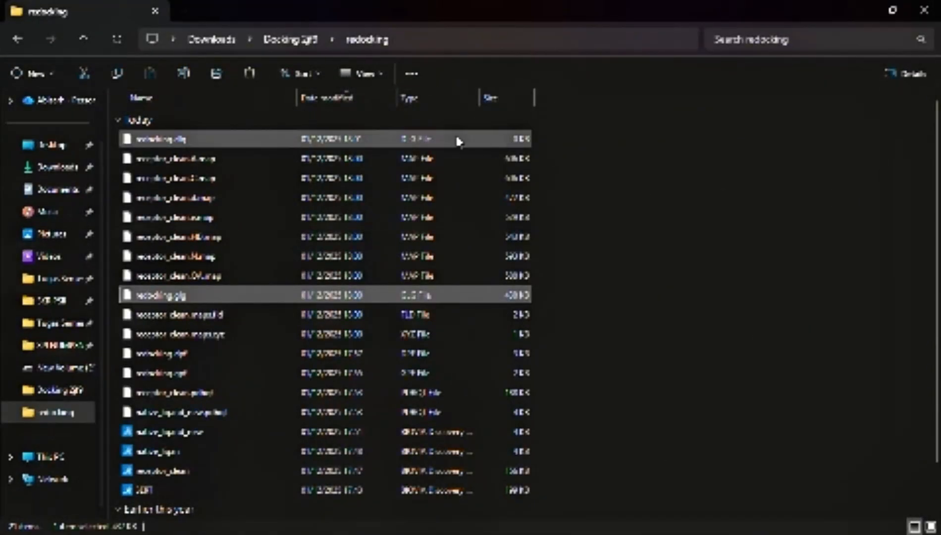
left_click(509, 141)
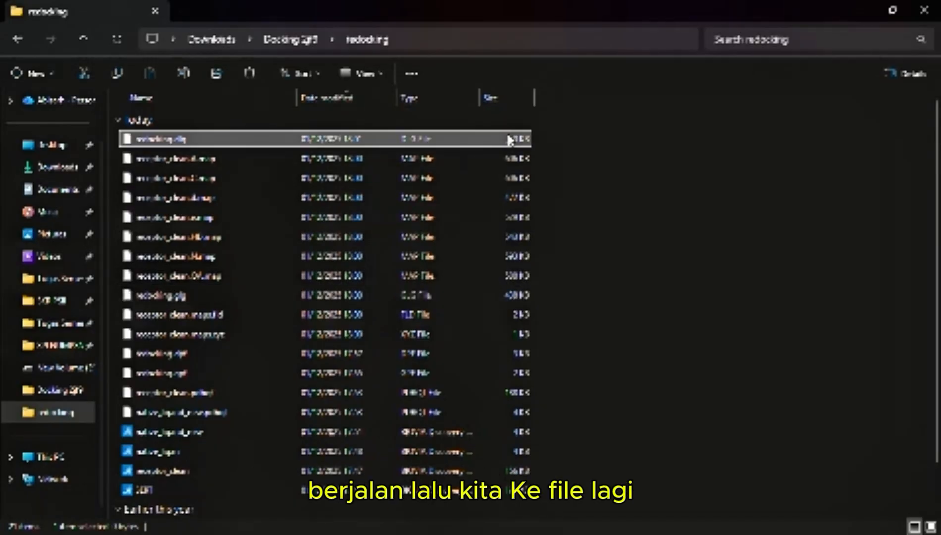
double_click(509, 139)
left_click(457, 193)
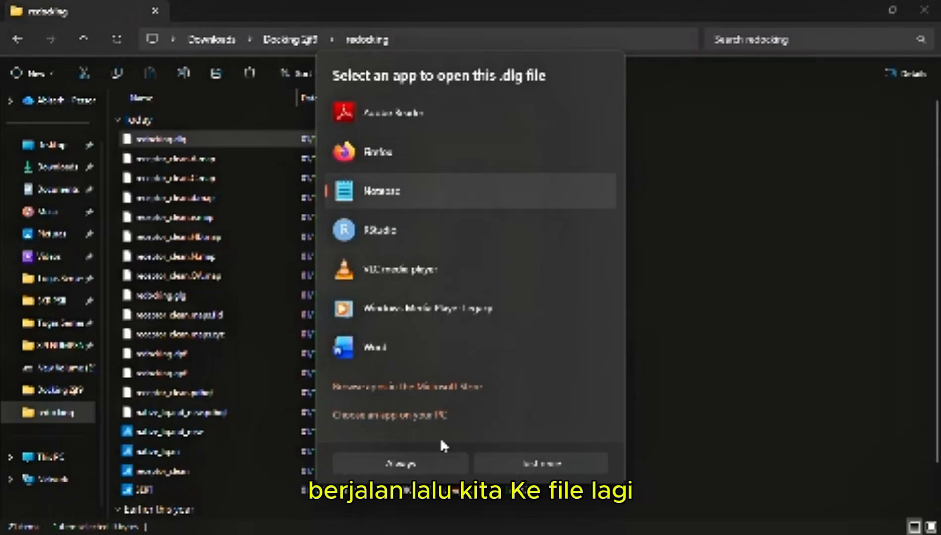
left_click(501, 458)
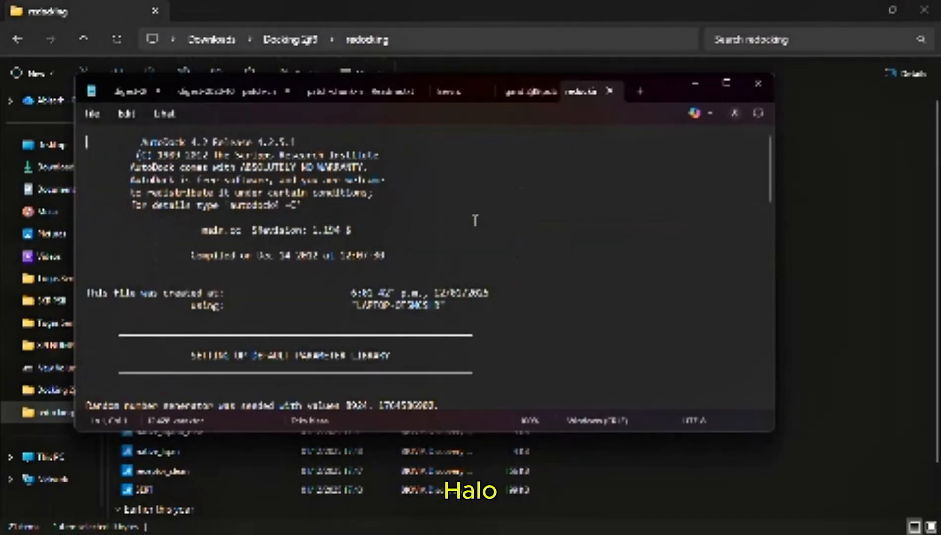
Examine the docking log down to the genetic algorithm run entries at its end, and close Notepad
scroll(475, 220, "down", 15)
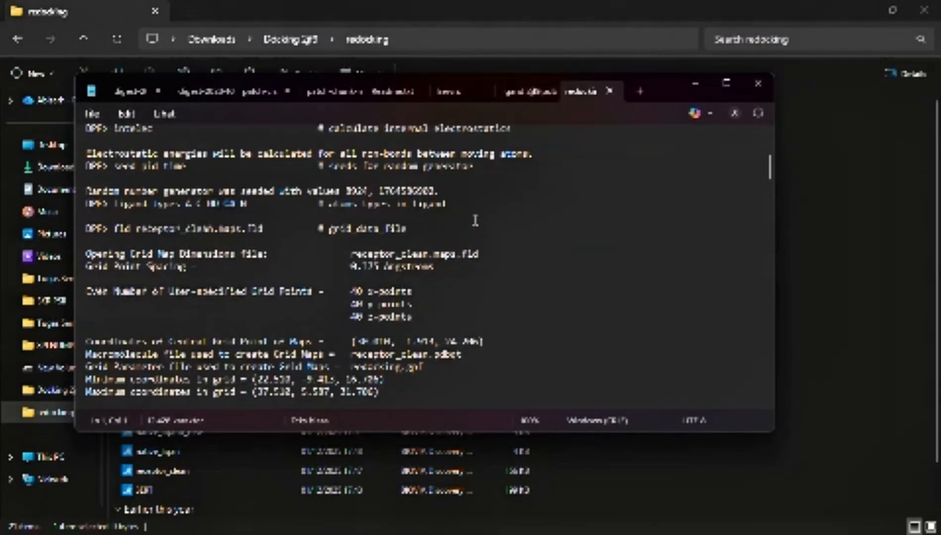
scroll(481, 226, "down", 20)
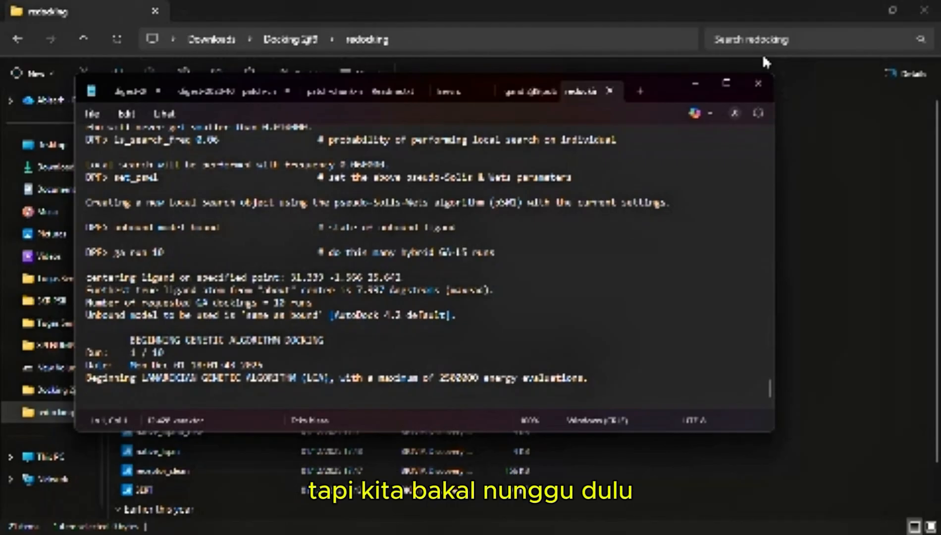
left_click(758, 84)
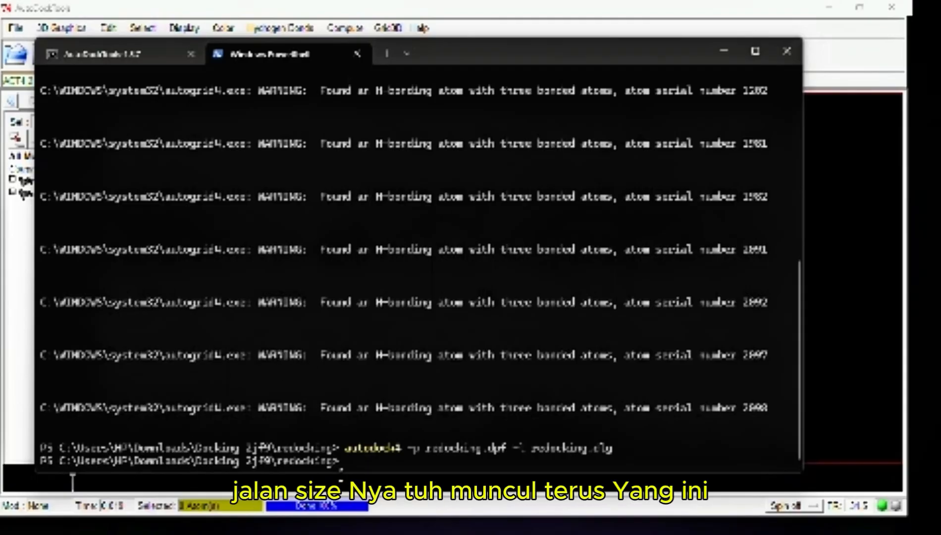
Switch to File Explorer's redocking folder and reopen redocking.dlg with Notepad for this one time only
mouse_move(342, 532)
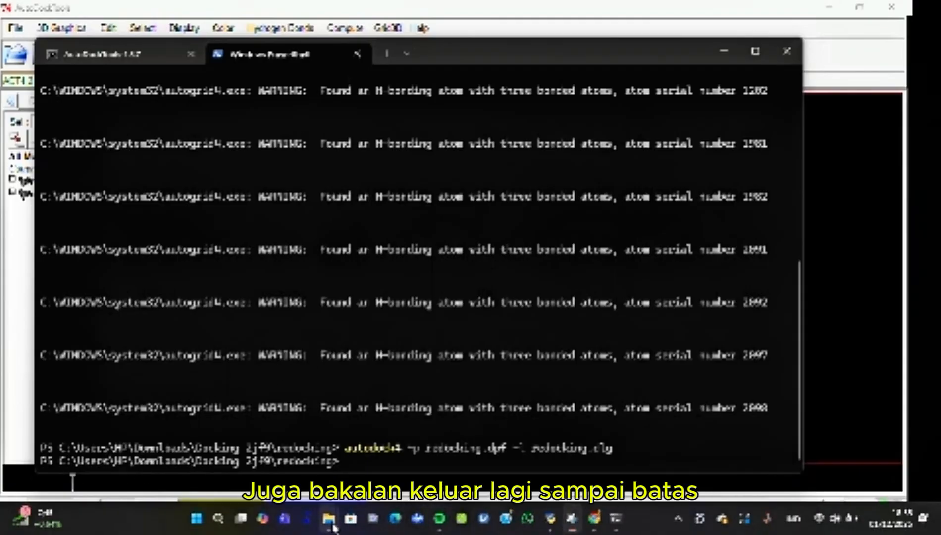
left_click(378, 447)
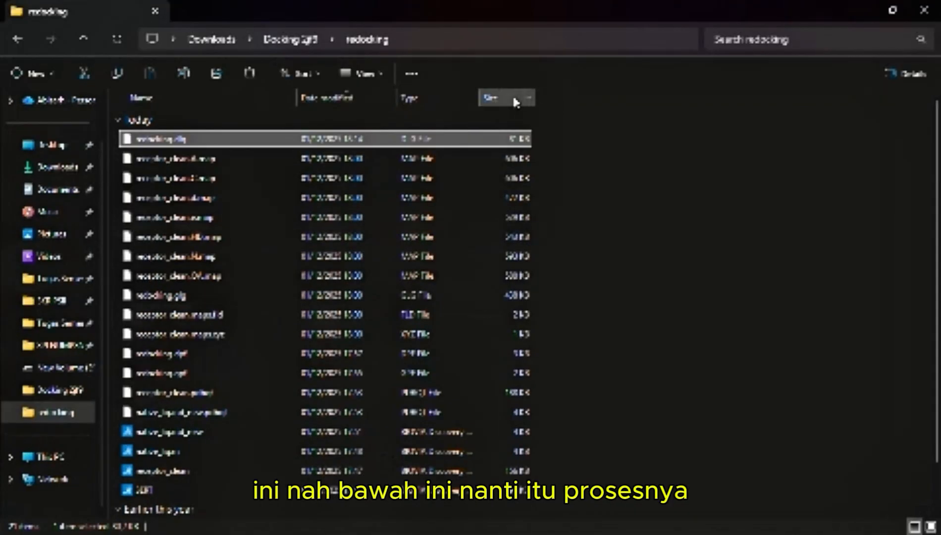
double_click(502, 137)
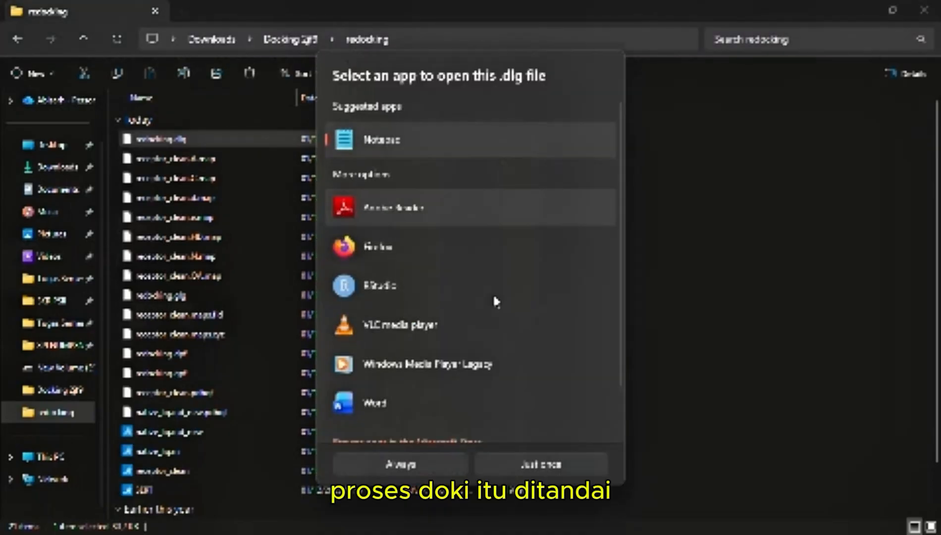
left_click(525, 465)
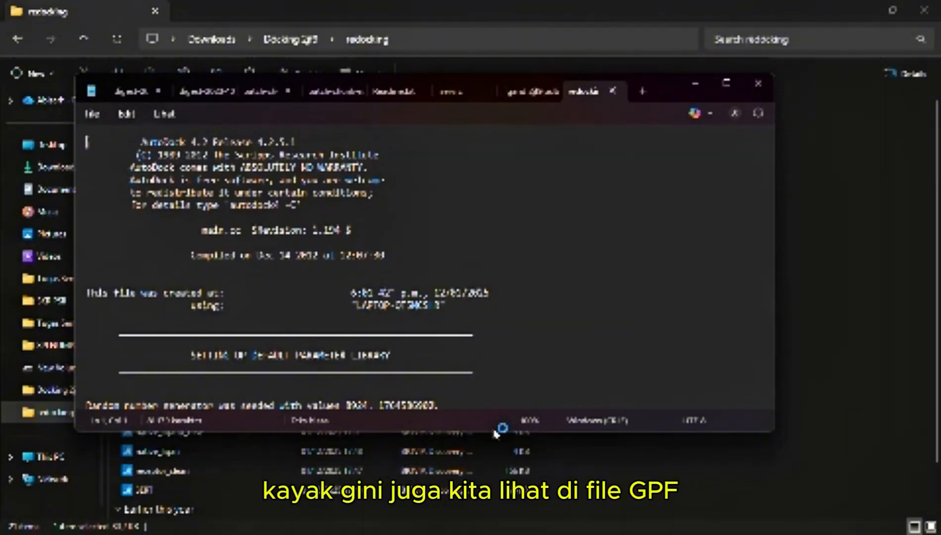
Search the docking log for "table" to reach the RMSD table, and examine each run's binding energy and RMSD values
key("ctrl+f")
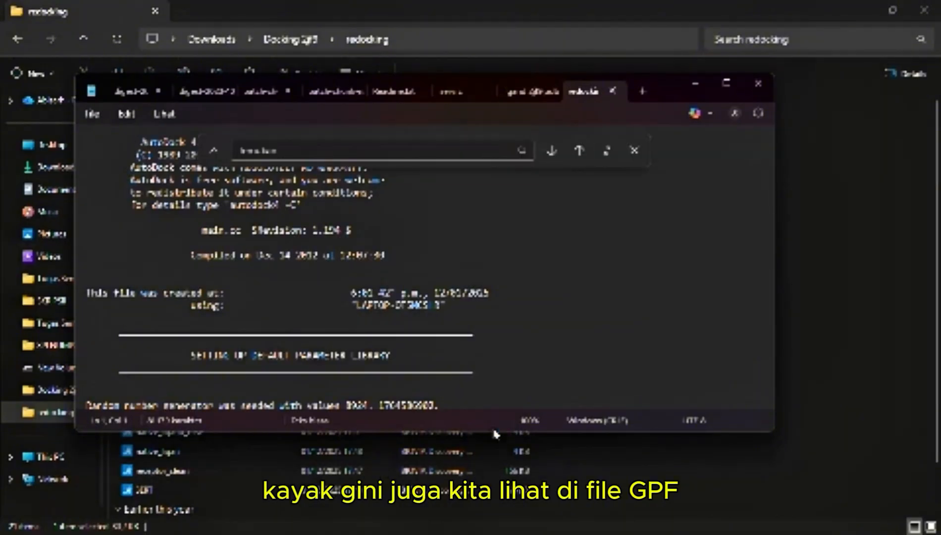
type("table")
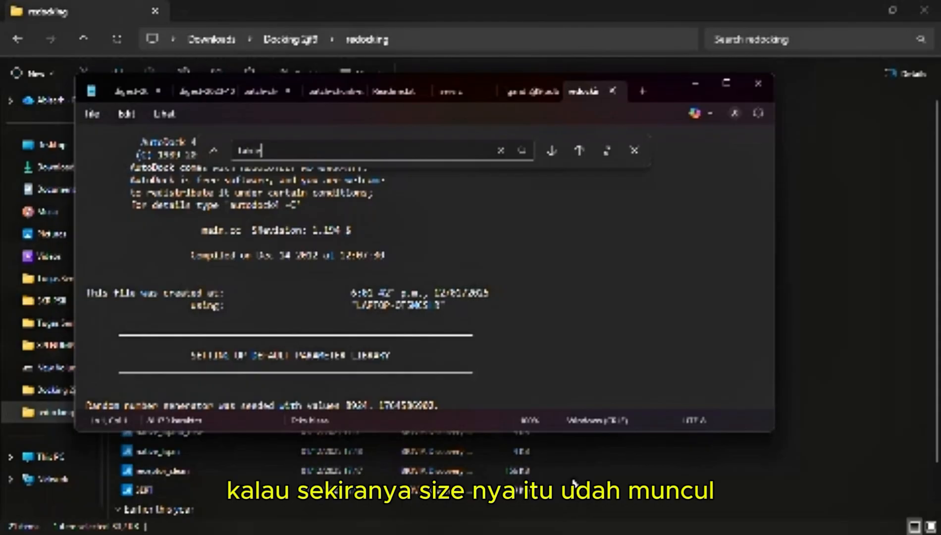
left_click(550, 151)
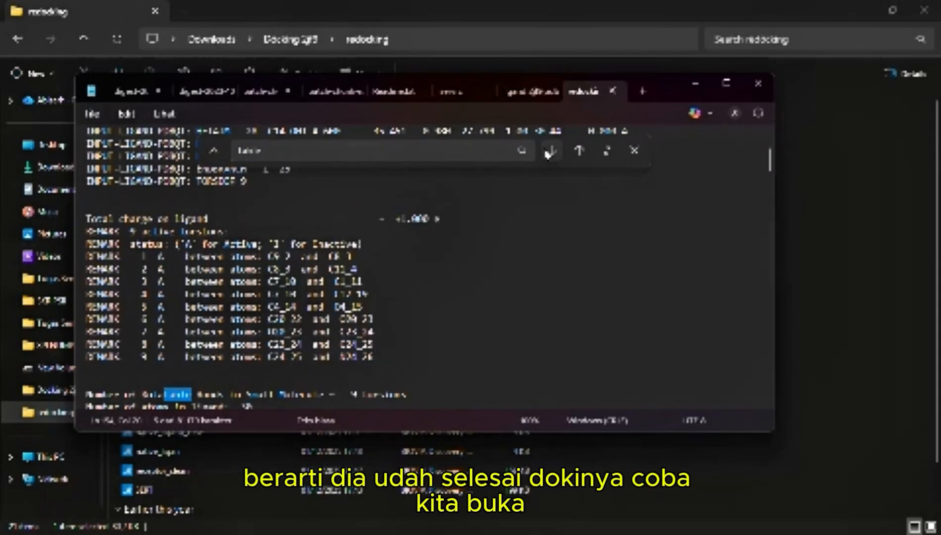
left_click(550, 151)
scroll(307, 272, "down", 4)
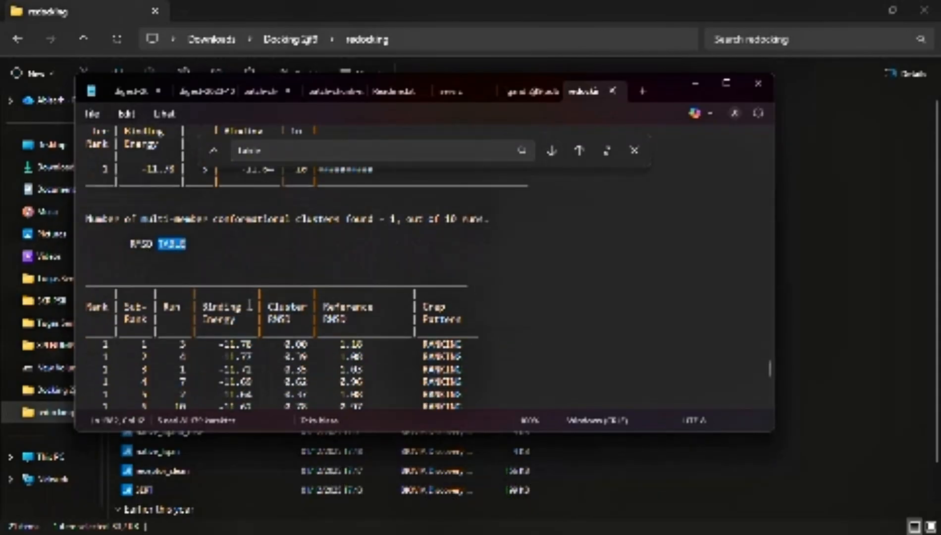
scroll(249, 305, "down", 2)
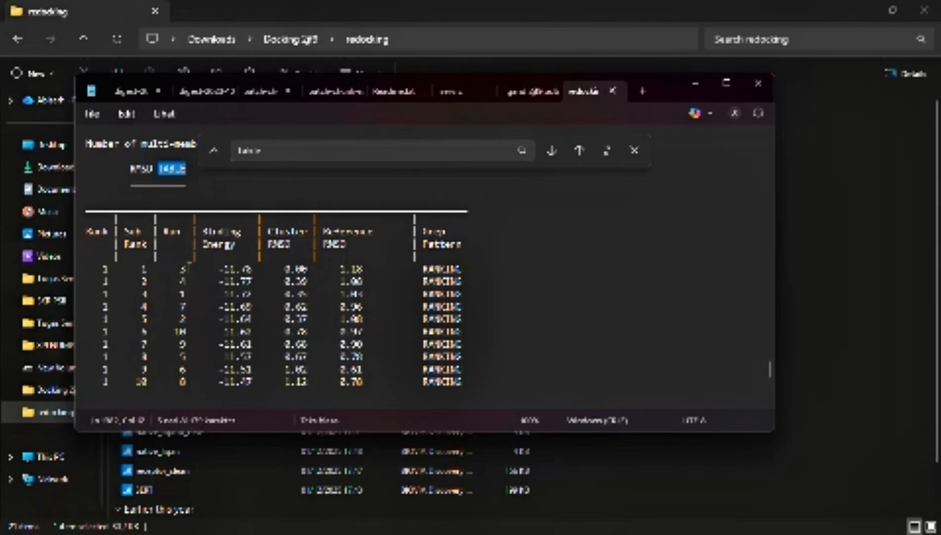
scroll(227, 302, "down", 1)
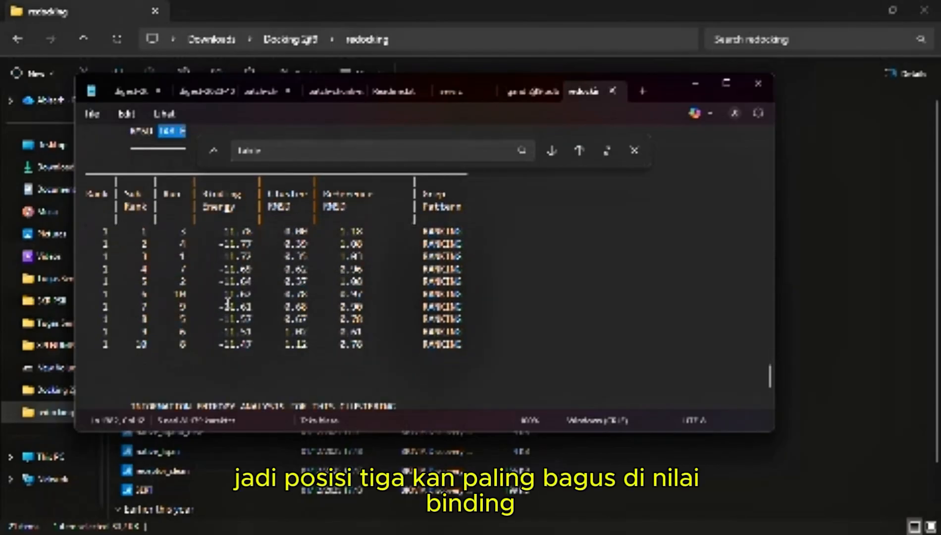
scroll(227, 305, "up", 1)
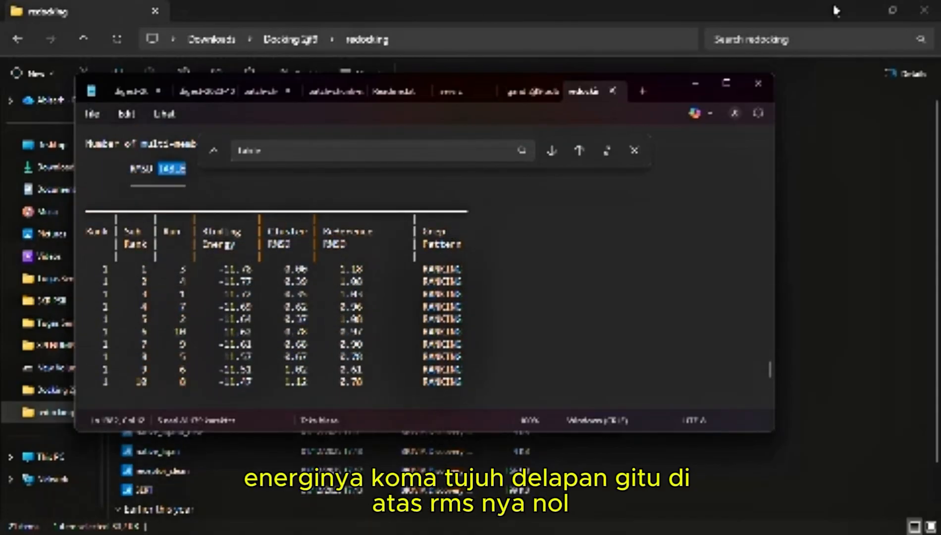
Return to AutoDockTools and load redocking.dlg as a docking result for analysis, accepting native_ligand_new-2 as the ligand's name
left_click(860, 11)
left_click(880, 412)
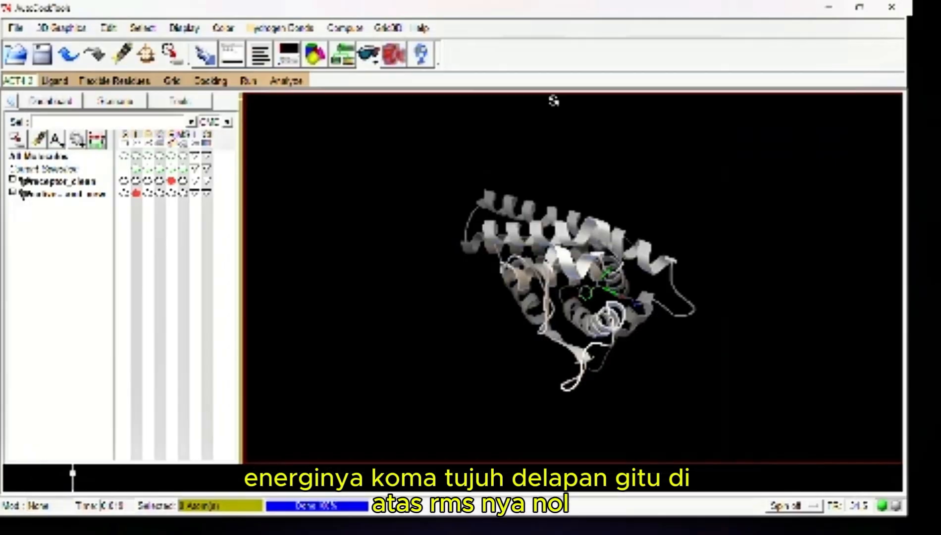
left_click(286, 81)
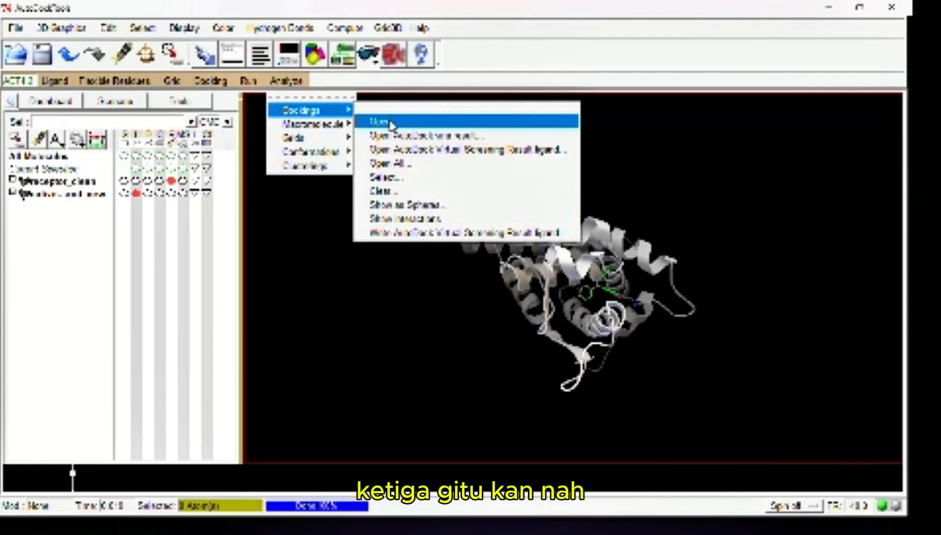
left_click(389, 122)
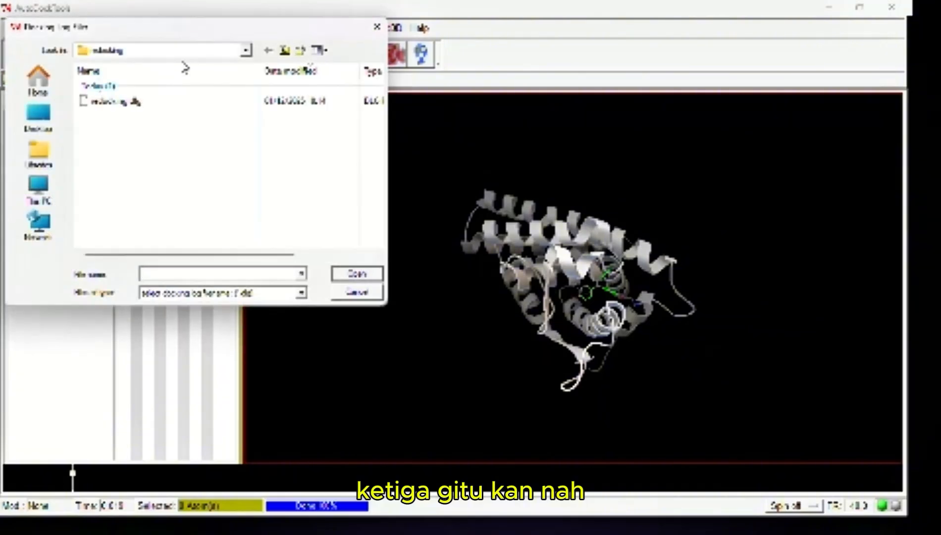
left_click(187, 100)
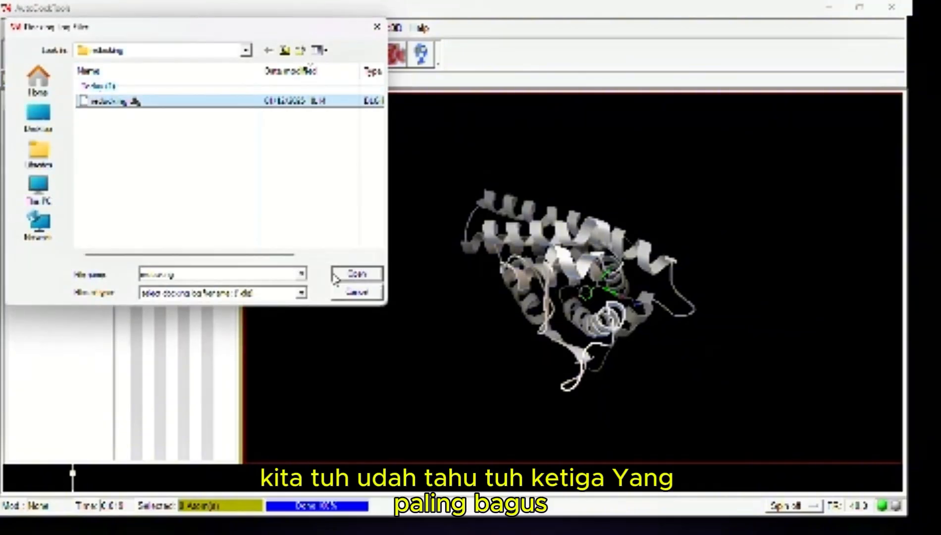
left_click(354, 281)
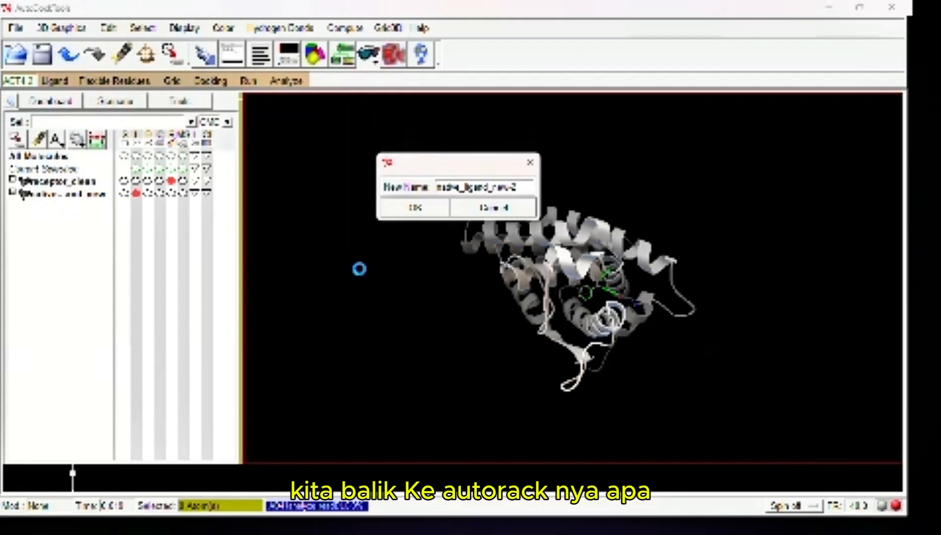
left_click(429, 212)
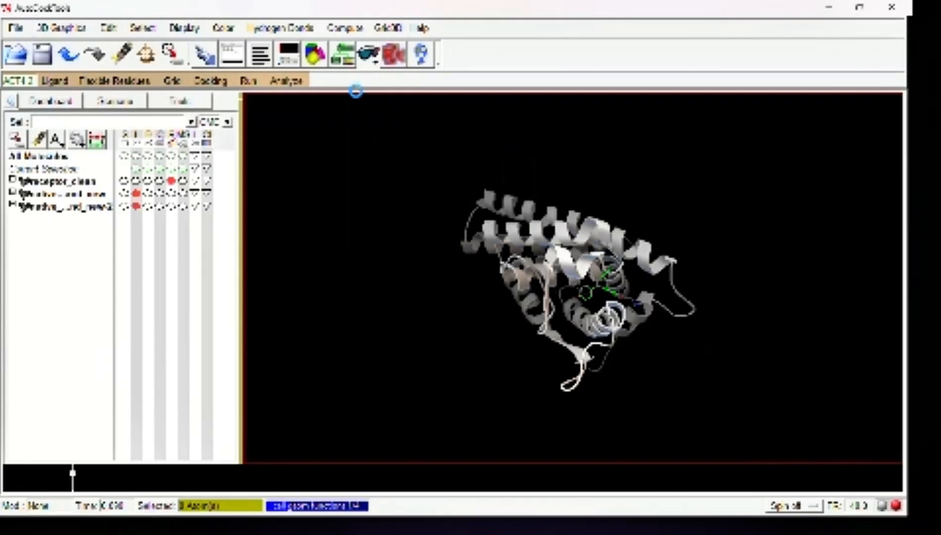
left_click(540, 319)
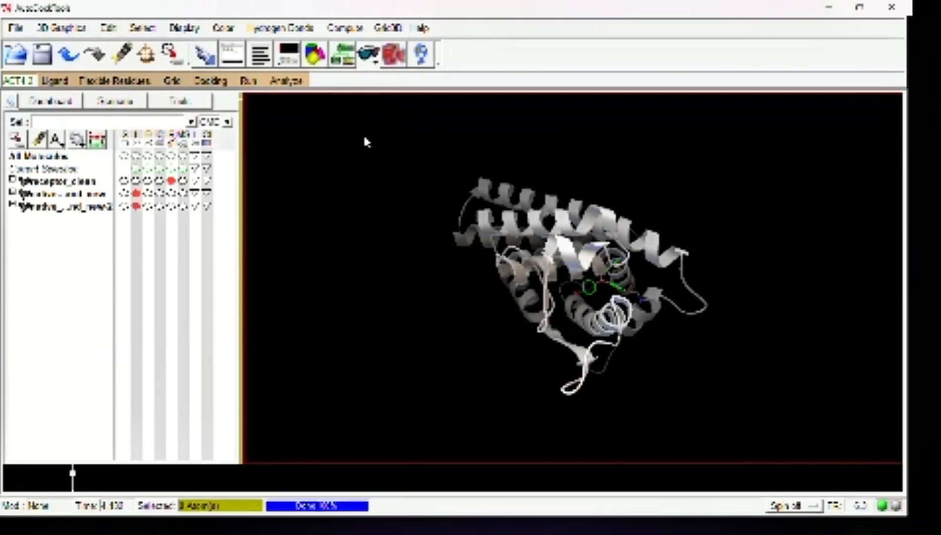
Choose receptor_clean as the macromolecule for the docking analysis
left_click(286, 81)
mouse_move(325, 130)
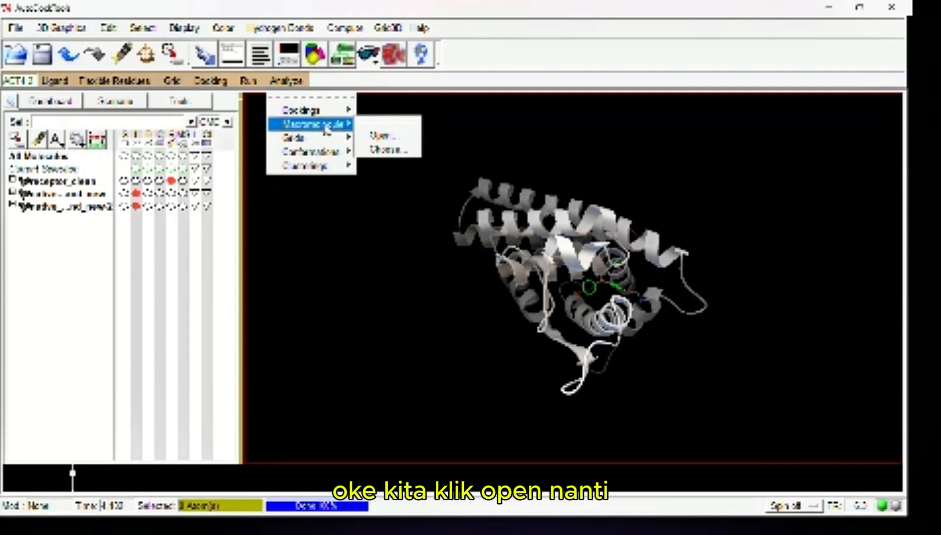
left_click(387, 149)
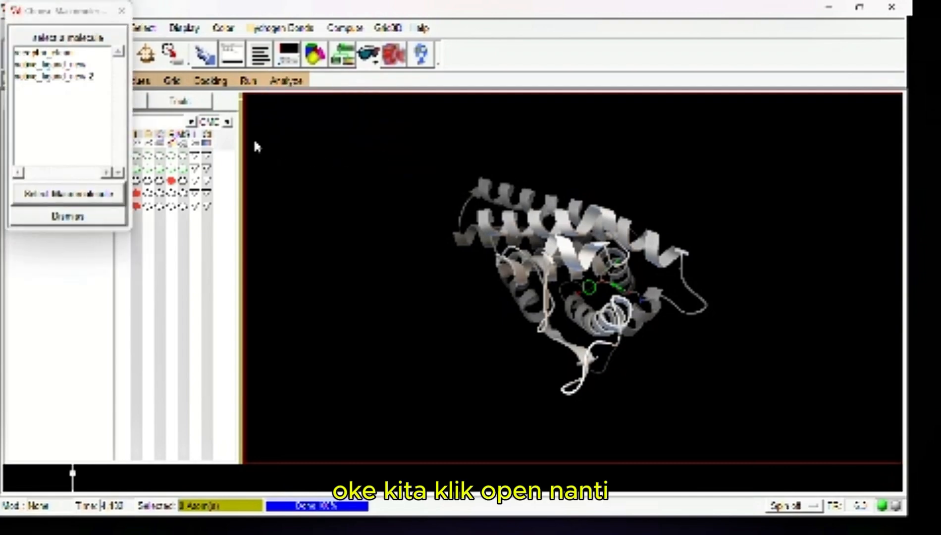
left_click(60, 53)
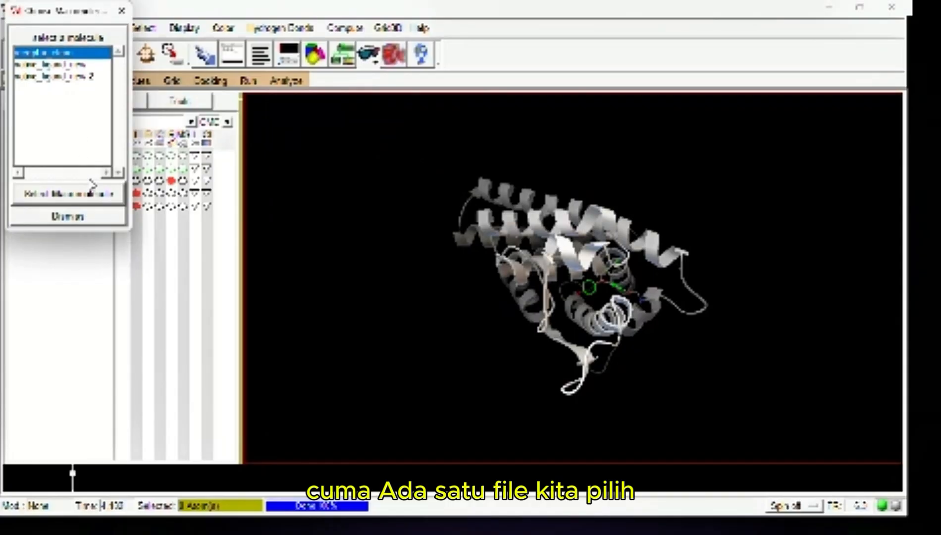
left_click(68, 193)
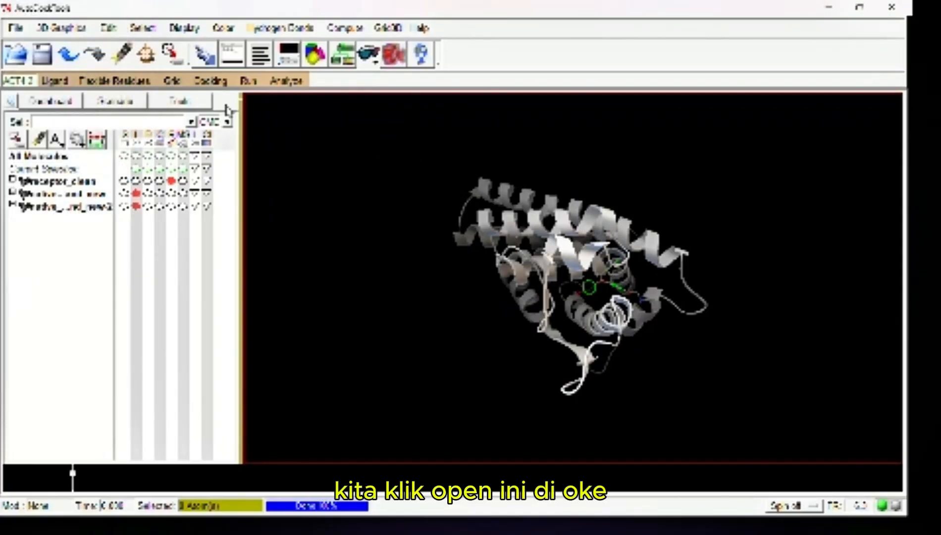
Open the conformation player for the docked ligand, show the conformation info, and arrange the play options and info windows side by side
left_click(274, 83)
mouse_move(294, 153)
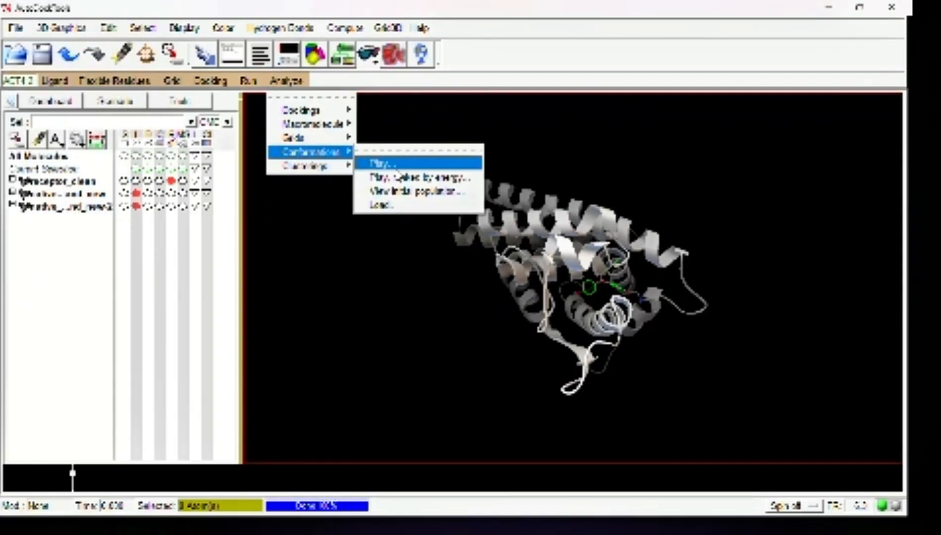
left_click(391, 163)
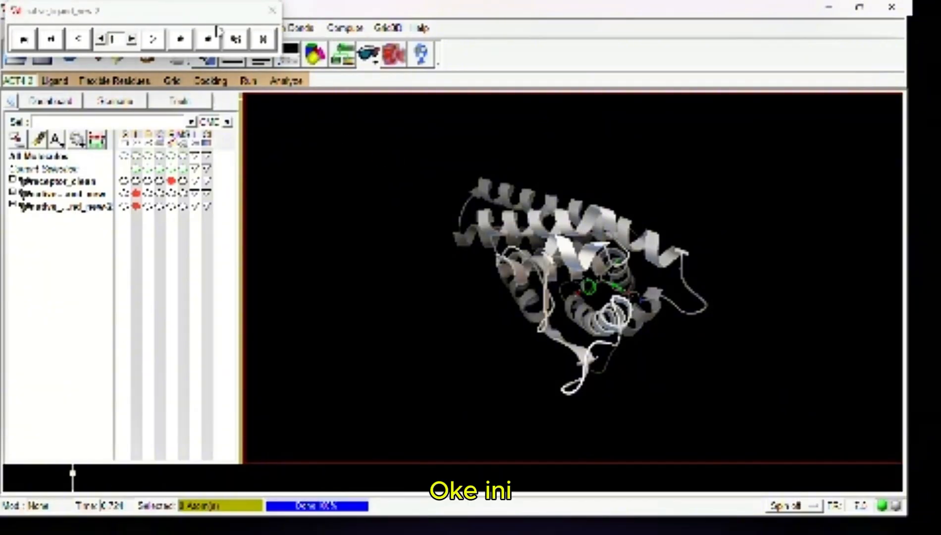
left_click(235, 39)
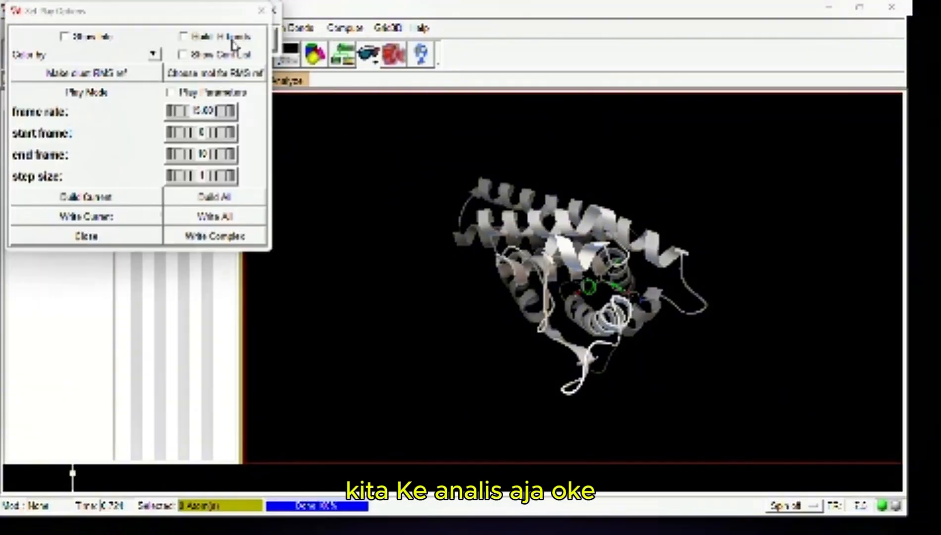
left_click(48, 35)
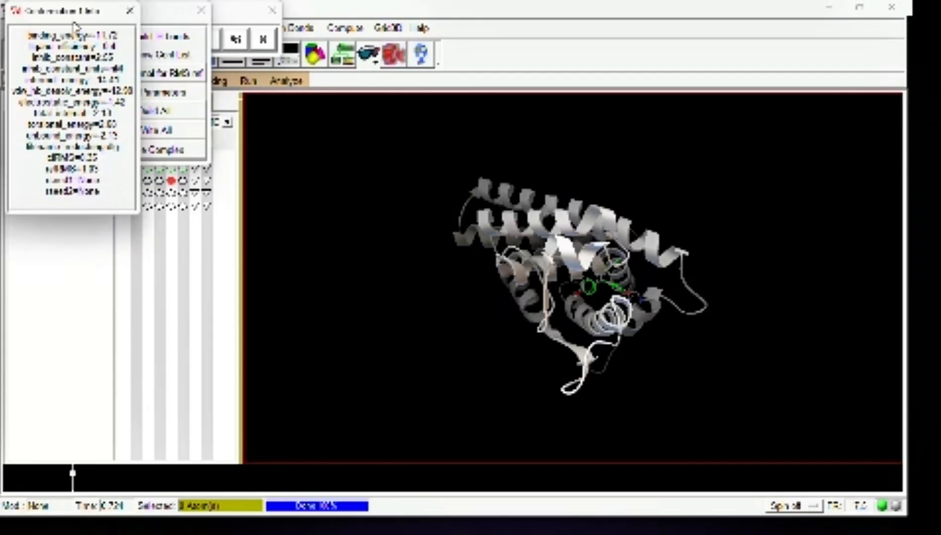
left_click_drag(73, 26, 312, 121)
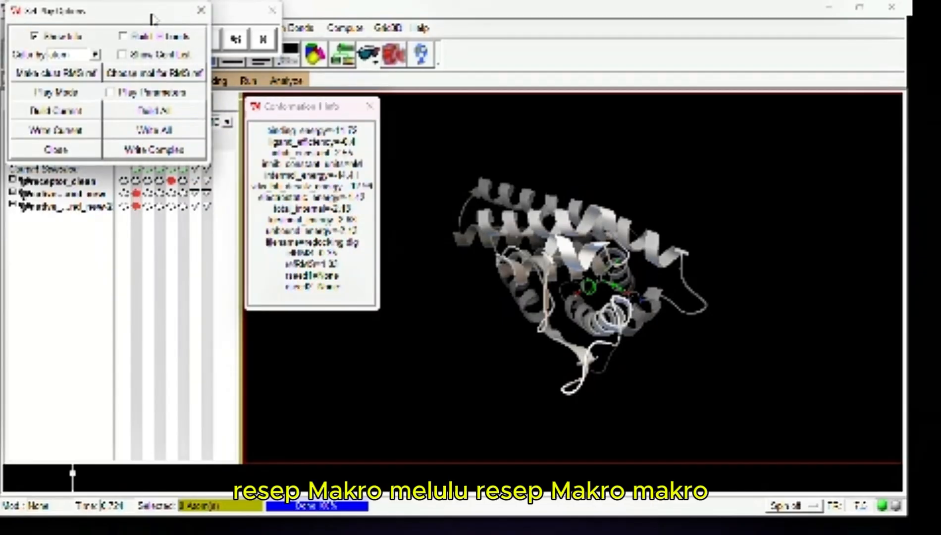
left_click_drag(153, 18, 180, 108)
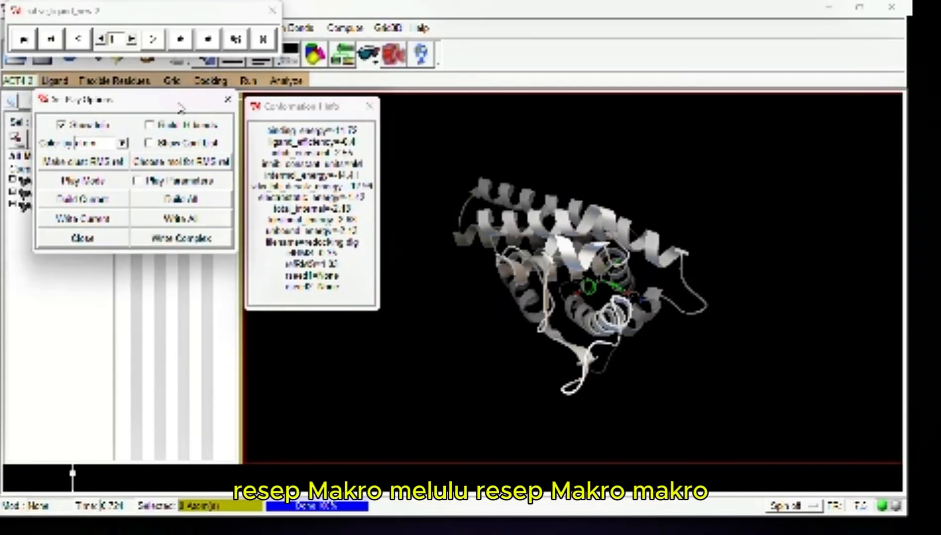
Advance to conformation 3 and write its receptor-ligand complex to the redocking folder as best_redocking_com.pdb, using the all-files type
left_click(131, 40)
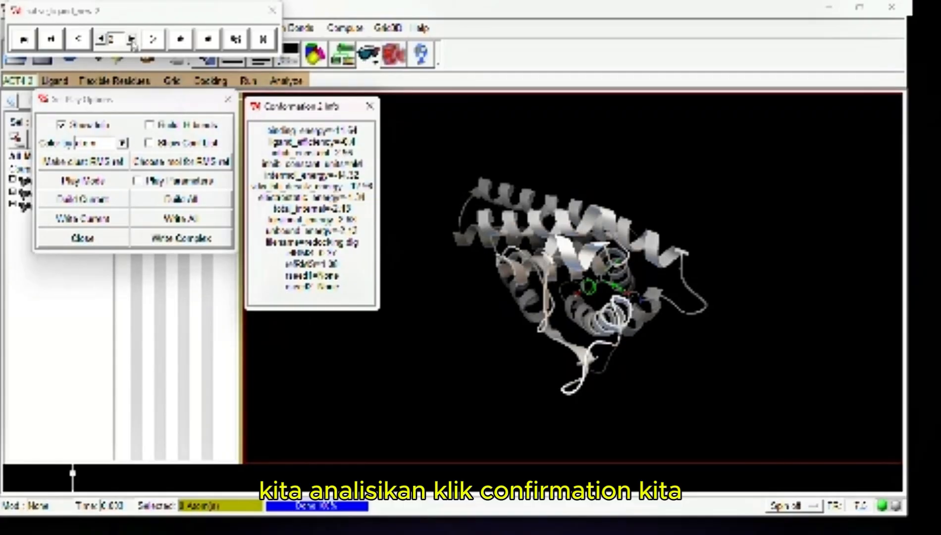
left_click(131, 40)
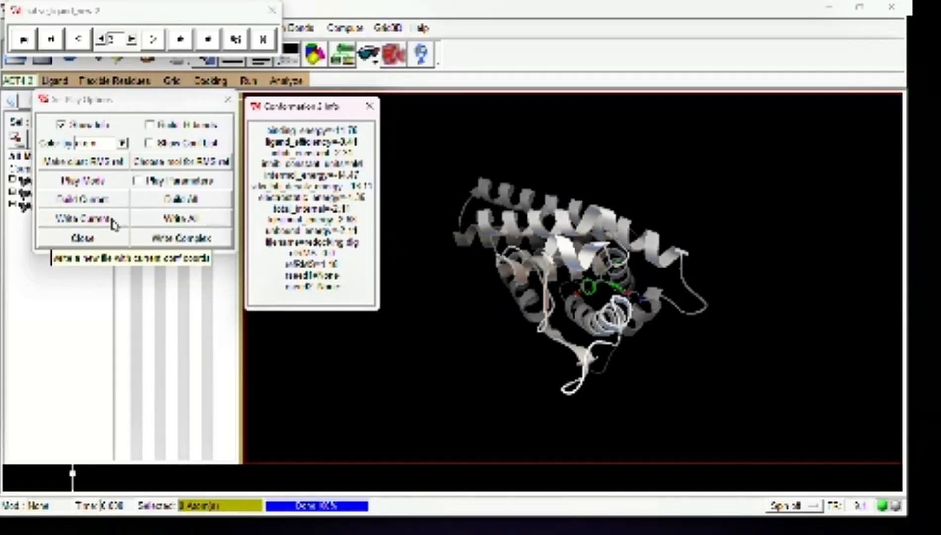
left_click(199, 238)
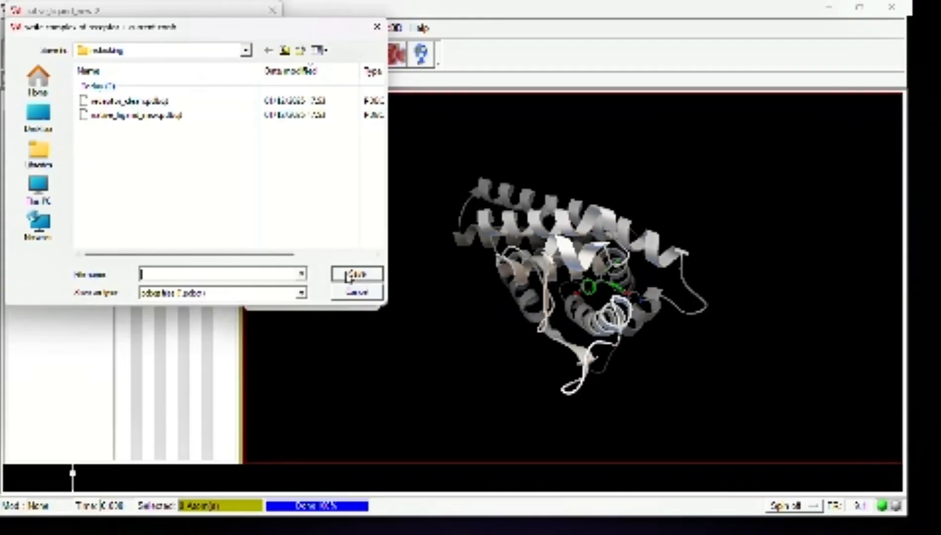
type("kmd")
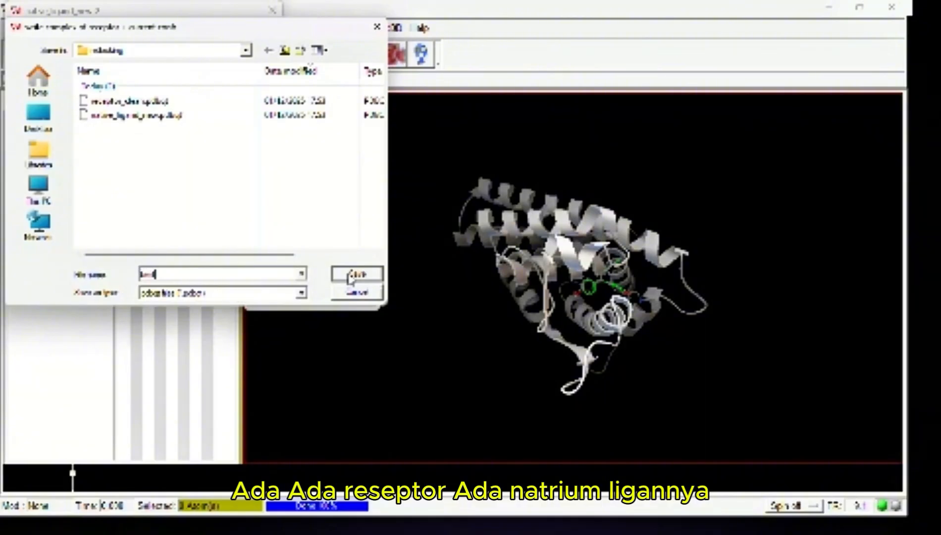
type("_")
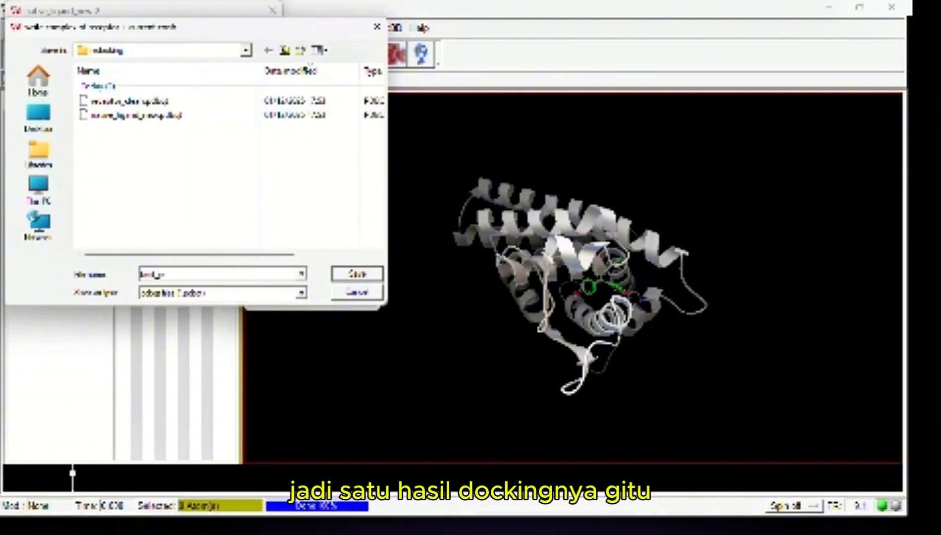
type("redocking")
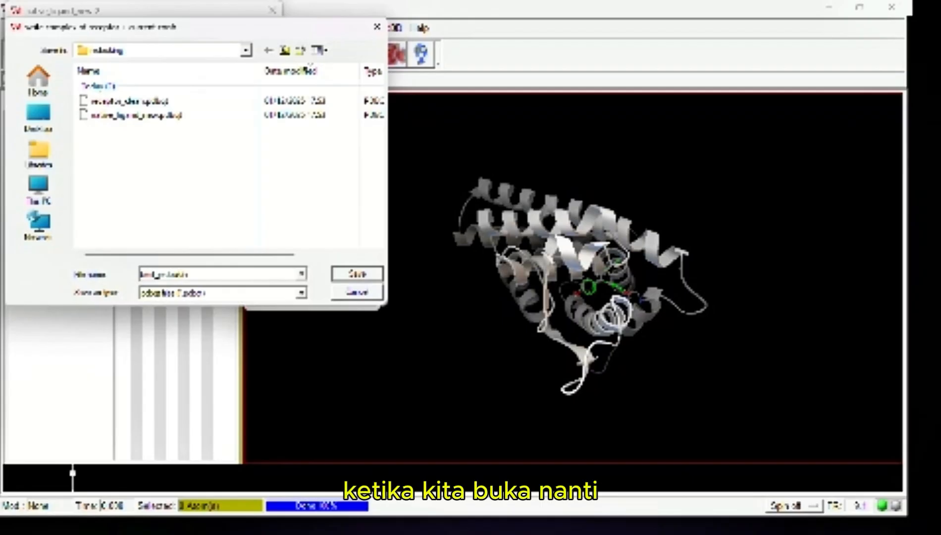
type("_a")
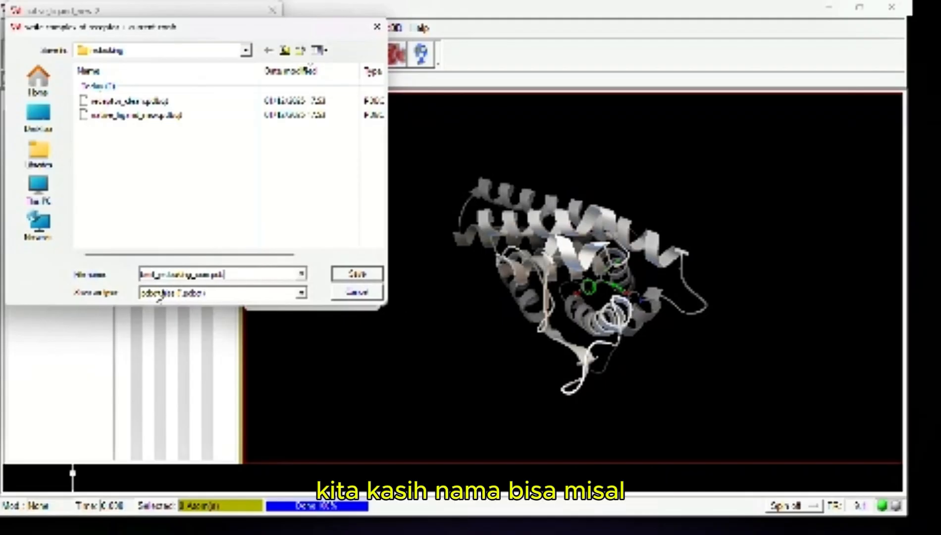
left_click(182, 294)
left_click(178, 315)
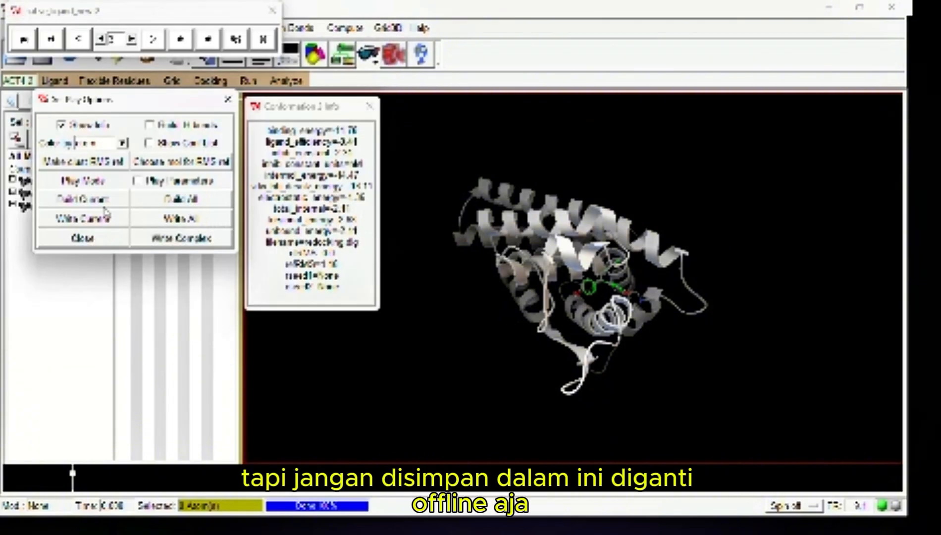
Write the current ligand conformation alone to the redocking folder as best_redocking_lig.pdb, using the all-files type
left_click(102, 217)
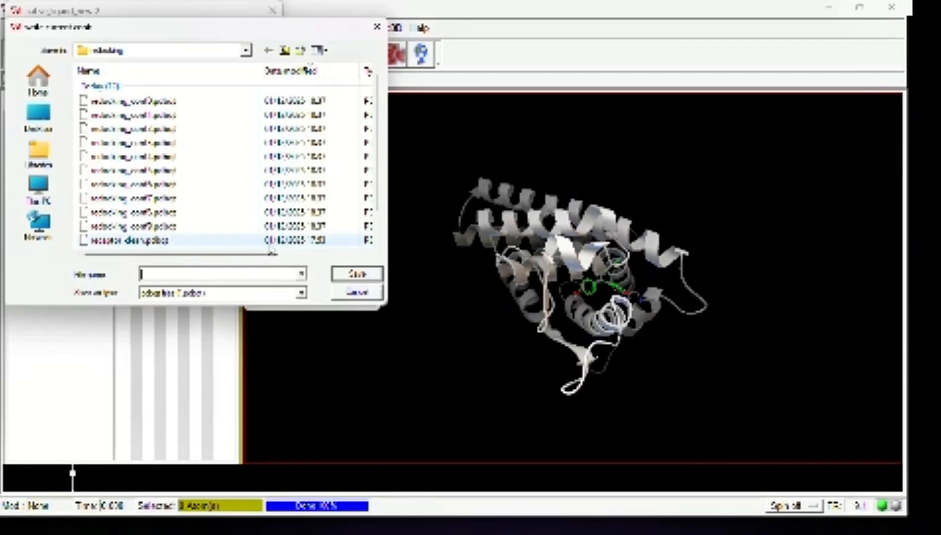
type("b")
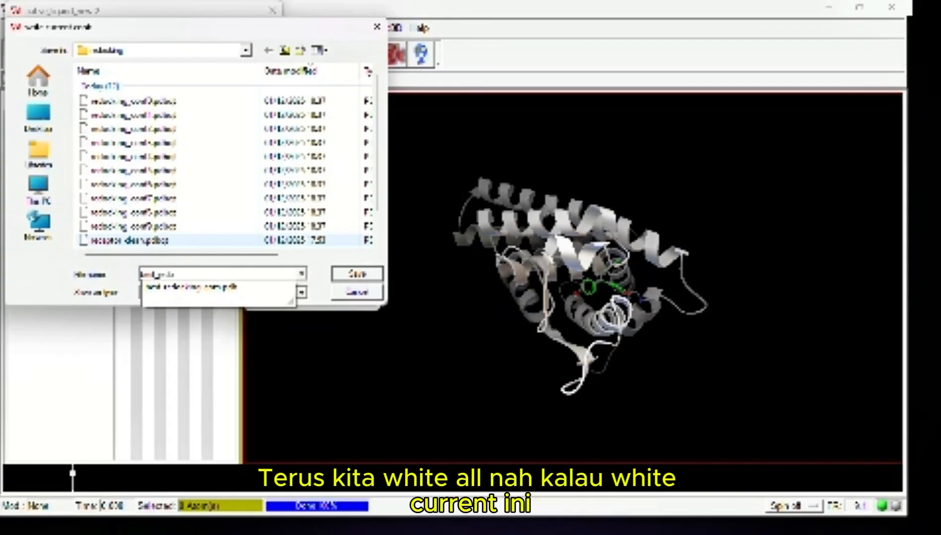
type("est_redocking")
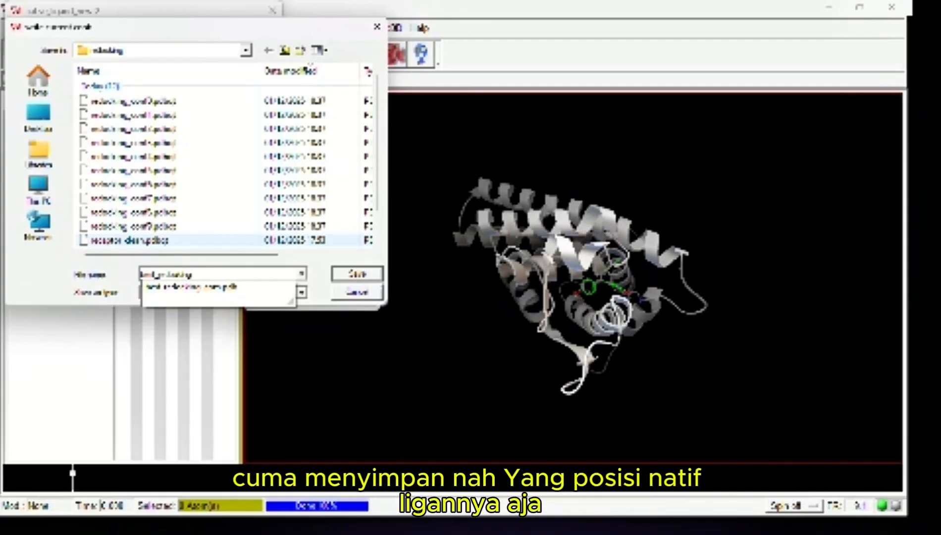
type("_lig")
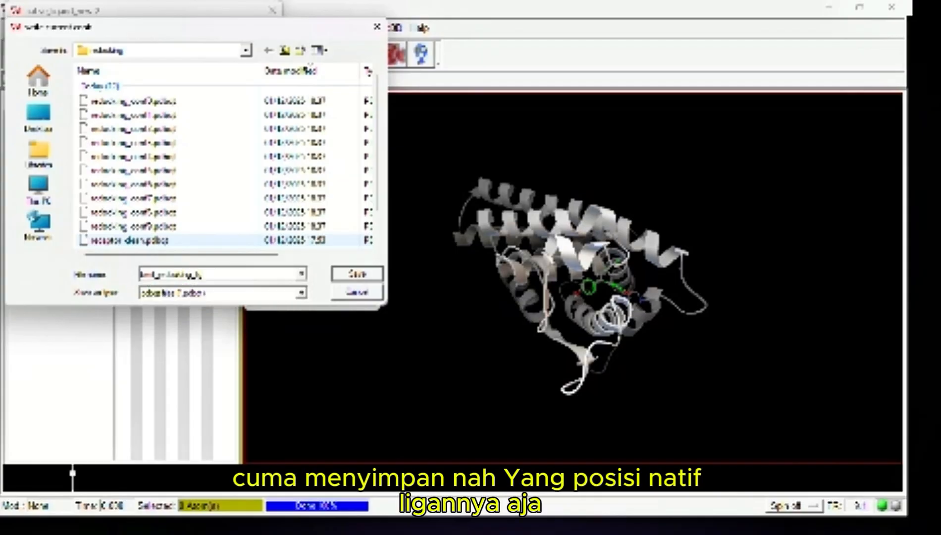
type("and")
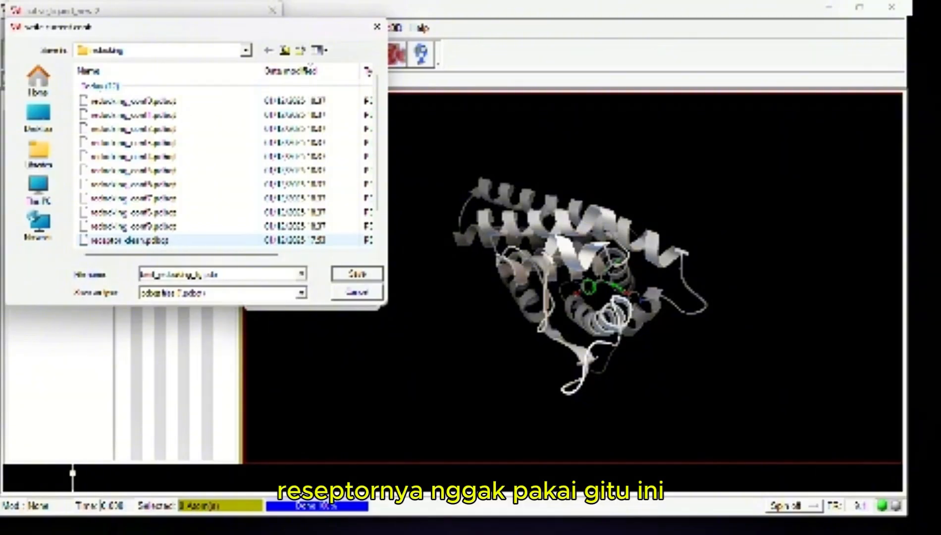
left_click(241, 292)
left_click(229, 320)
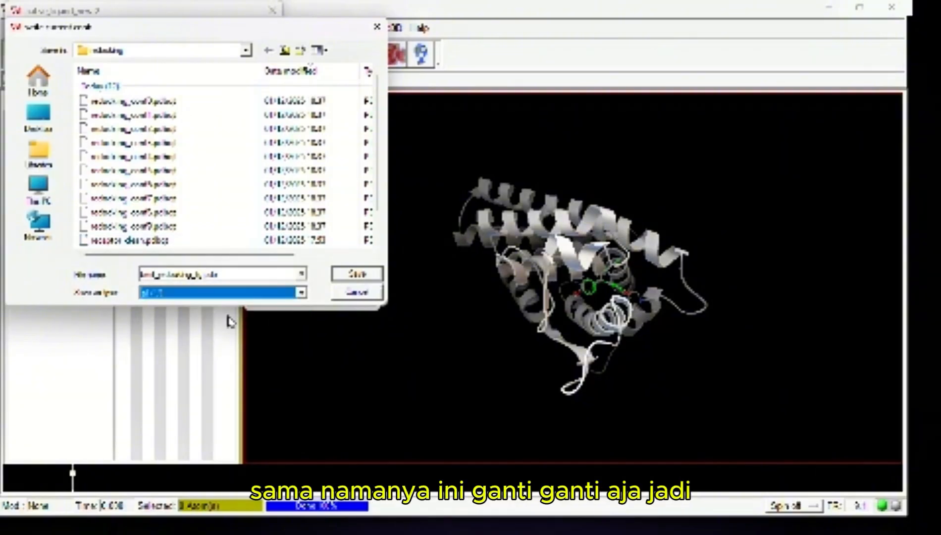
left_click(356, 273)
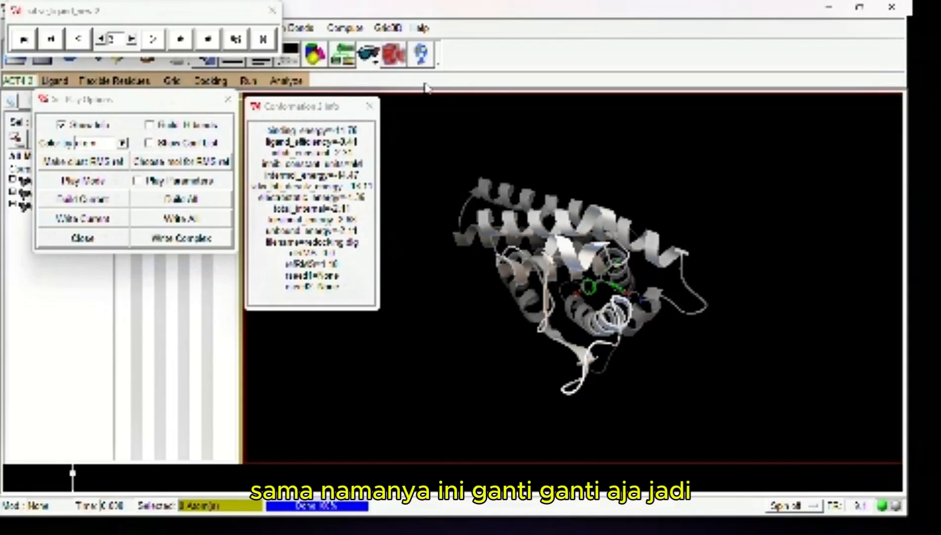
Close the conformation info, play options and player windows, and display the docked ligand's binding-site interactions
left_click(369, 106)
left_click(227, 100)
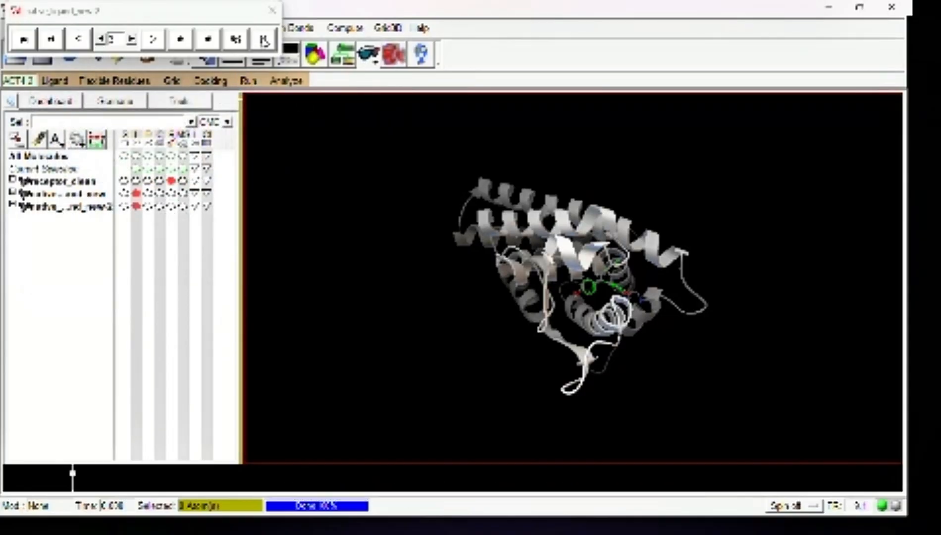
left_click(271, 11)
left_click(286, 80)
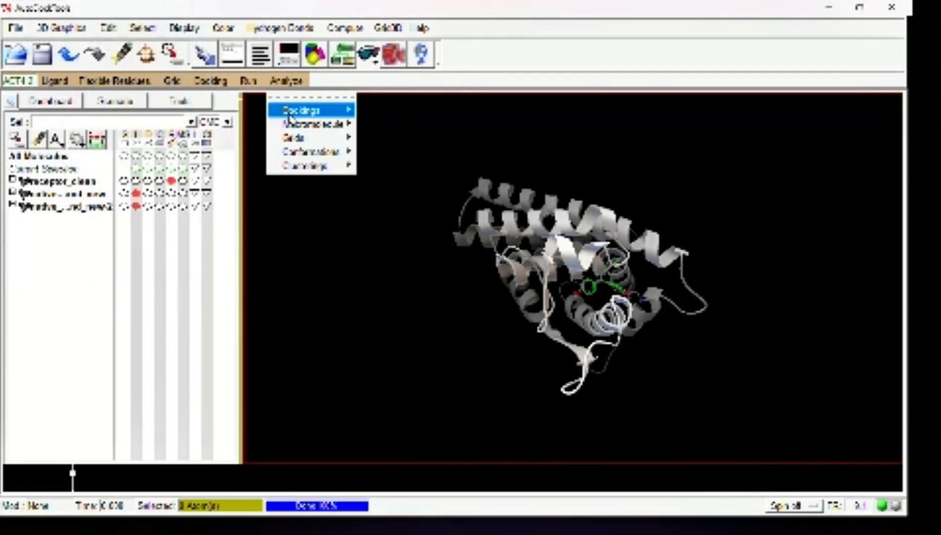
mouse_move(289, 114)
left_click(383, 222)
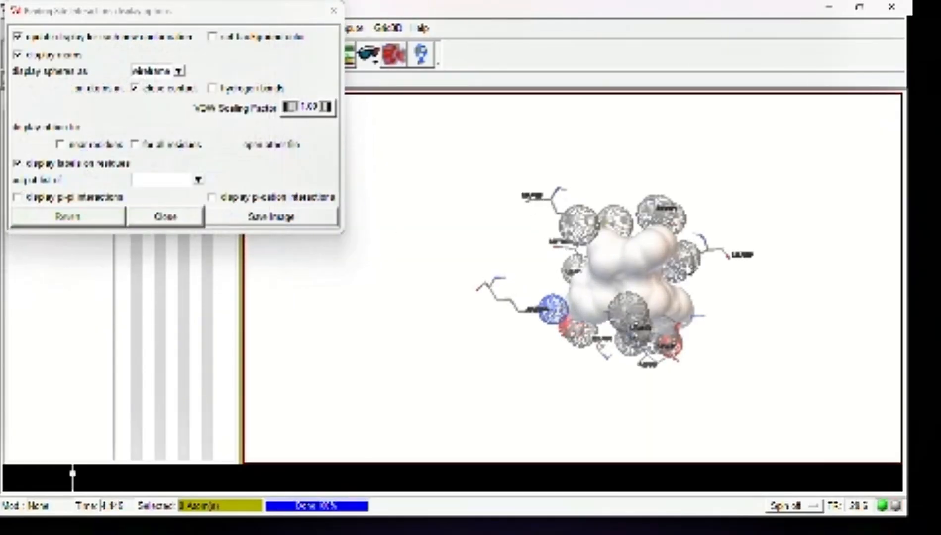
Save the 3D binding-site interaction view as a PNG image named "visualisasi 3d adt" in the redocking folder, and close the display options
scroll(796, 282, "up", 4)
middle_click_drag(794, 277, 374, 251)
middle_click_drag(704, 241, 468, 251)
scroll(543, 256, "up", 3)
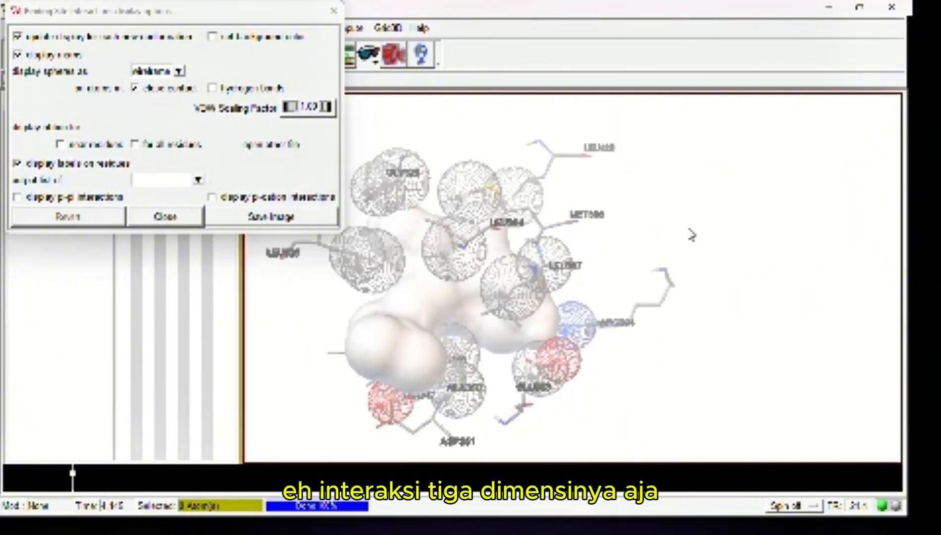
right_click_drag(683, 227, 839, 203)
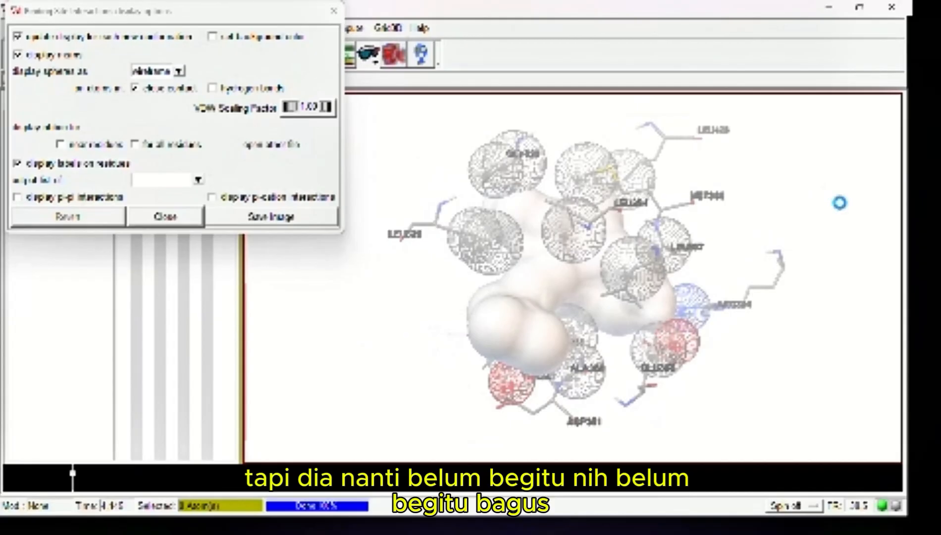
left_click(251, 216)
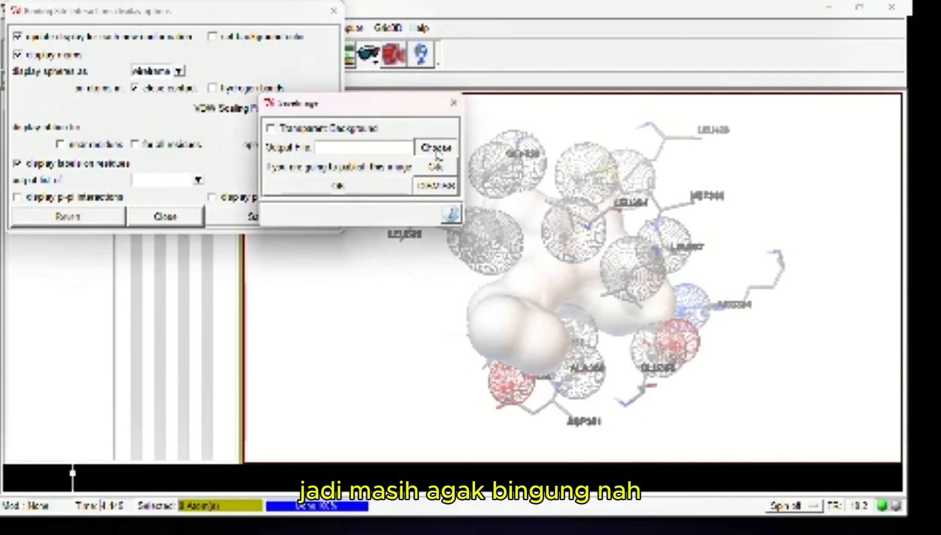
left_click(275, 190)
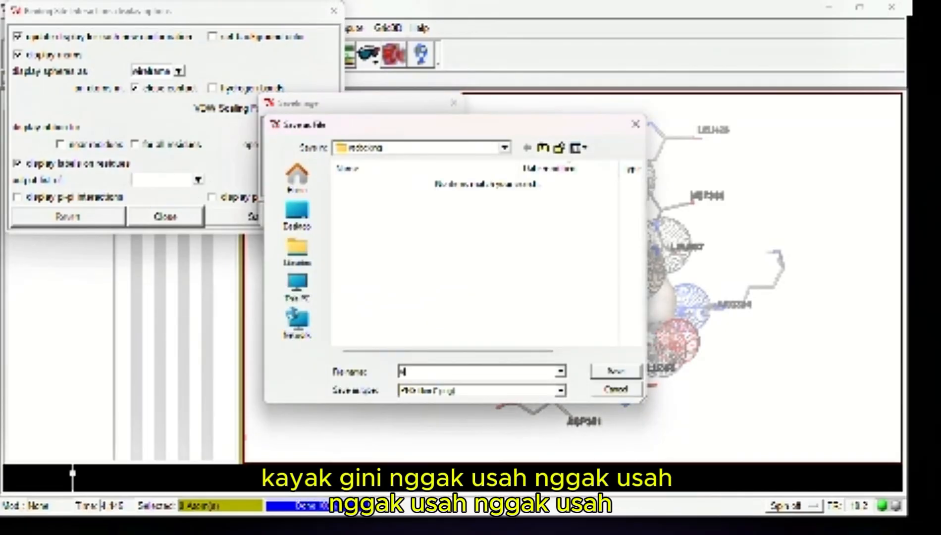
type("visualisas")
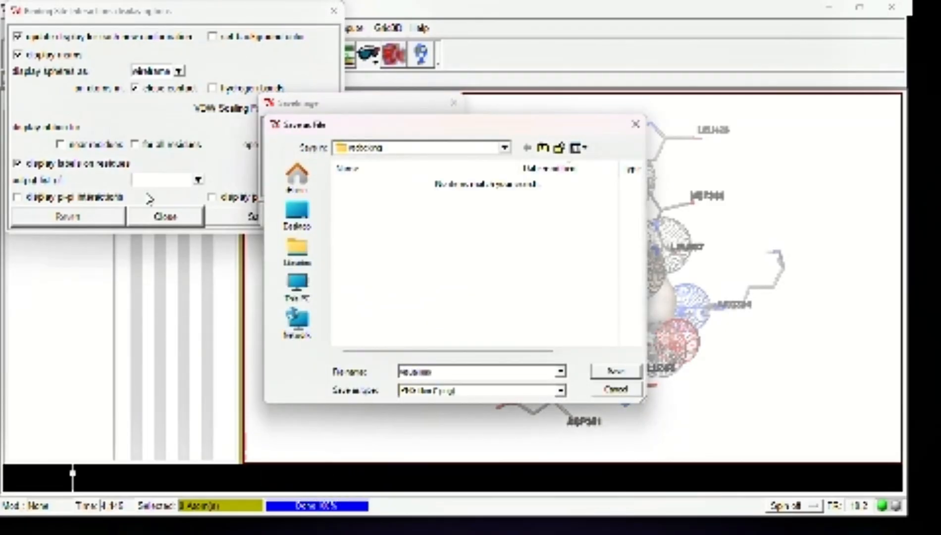
type("i 3d")
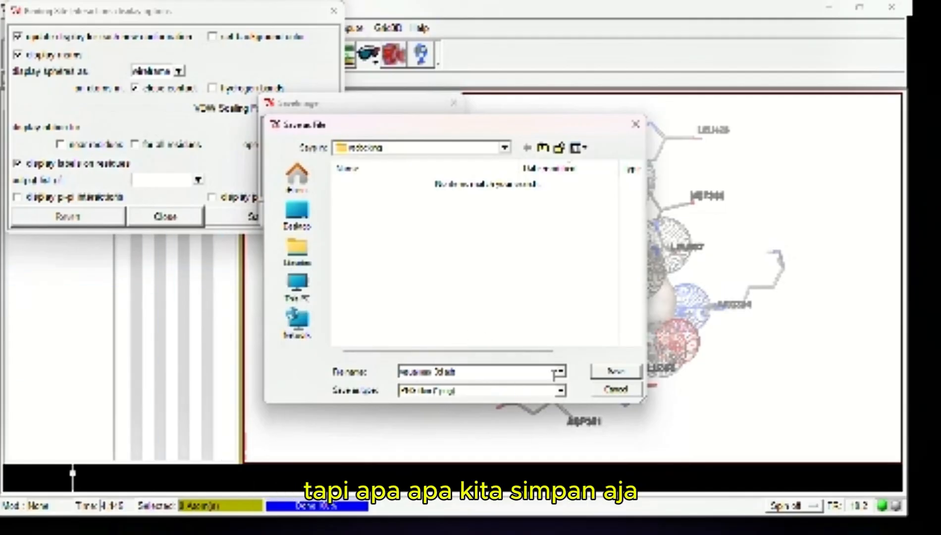
left_click(634, 375)
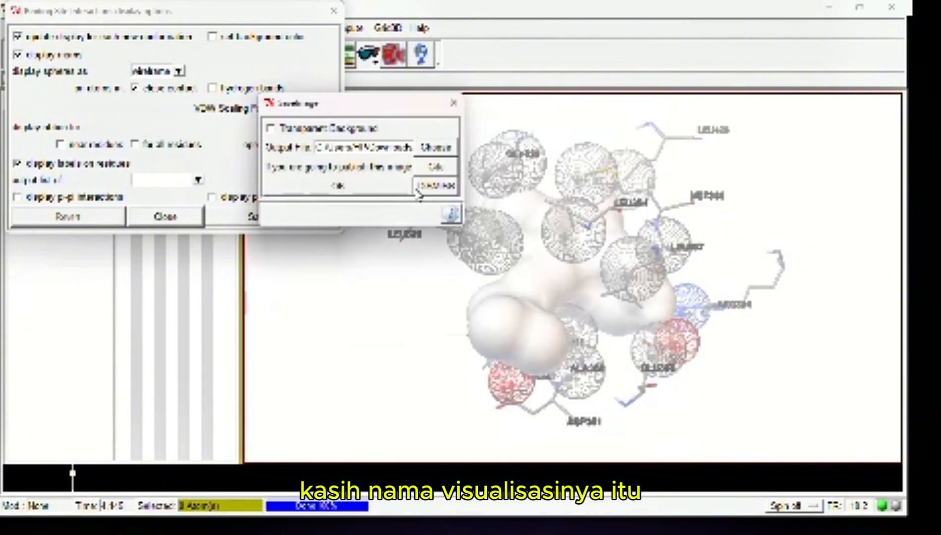
left_click(333, 185)
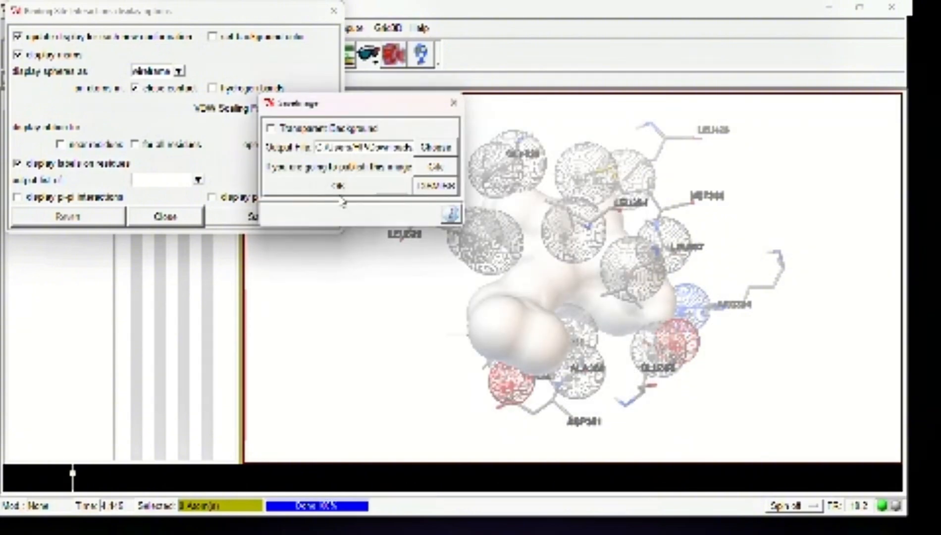
left_click(167, 216)
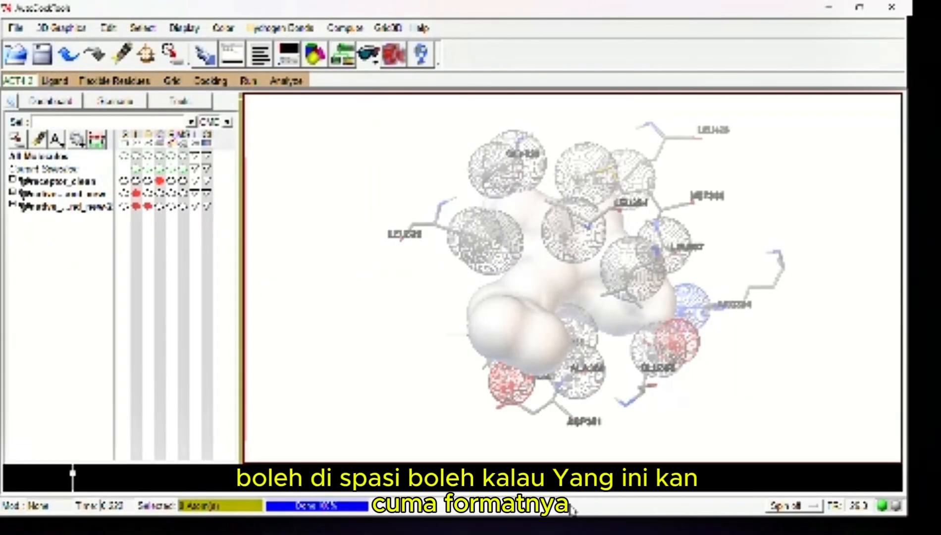
Minimize AutoDockTools and the docking log, and launch Discovery Studio from the desktop
mouse_move(568, 529)
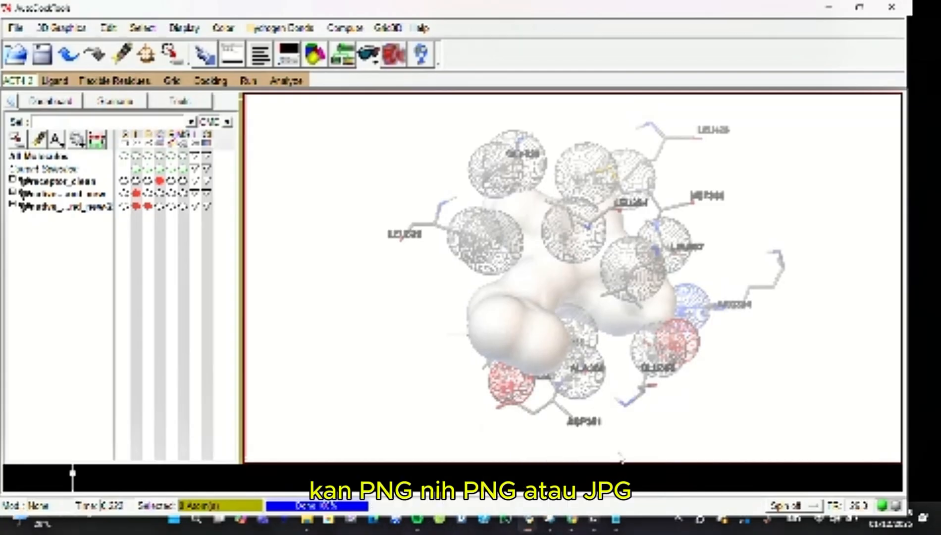
left_click(828, 7)
left_click(723, 51)
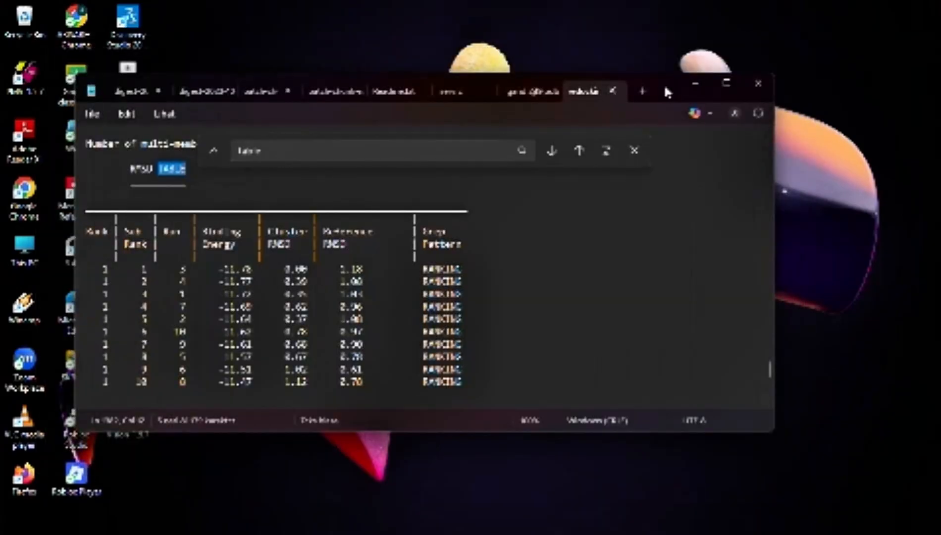
left_click(694, 85)
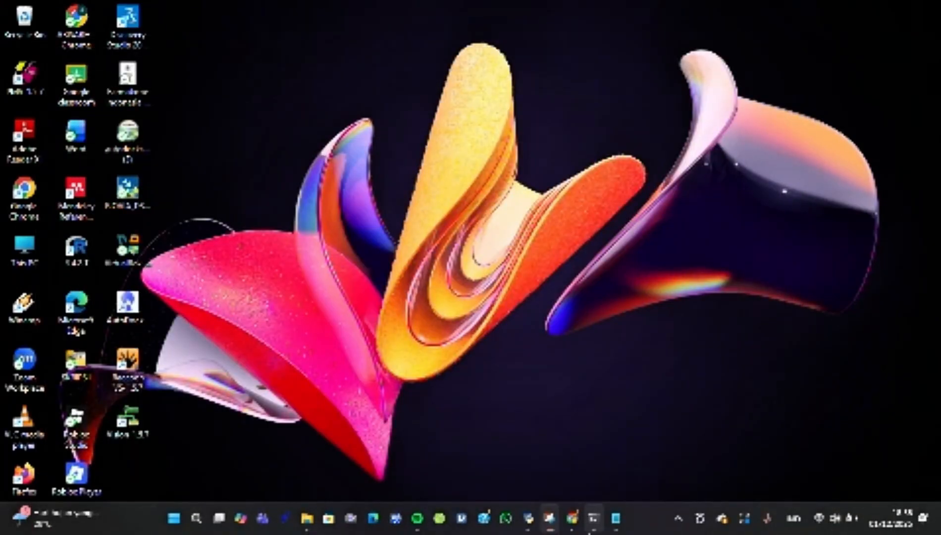
mouse_move(594, 518)
mouse_move(532, 520)
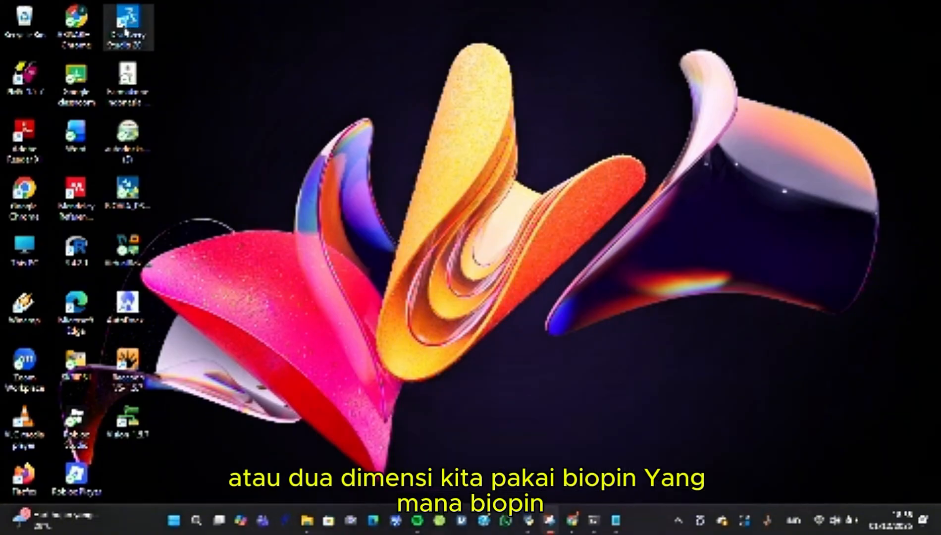
double_click(125, 31)
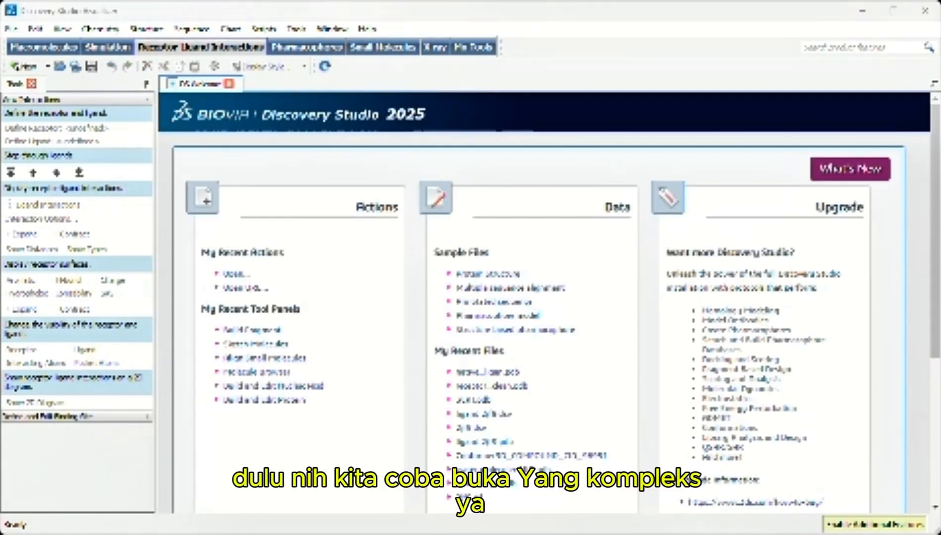
Open the best_redocking_com complex from the redocking folder in Discovery Studio
left_click(60, 67)
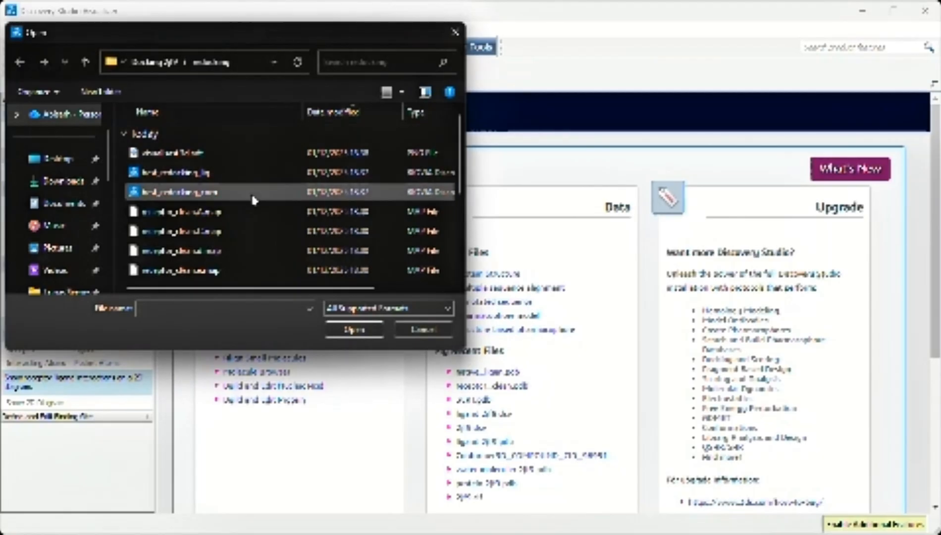
left_click(254, 195)
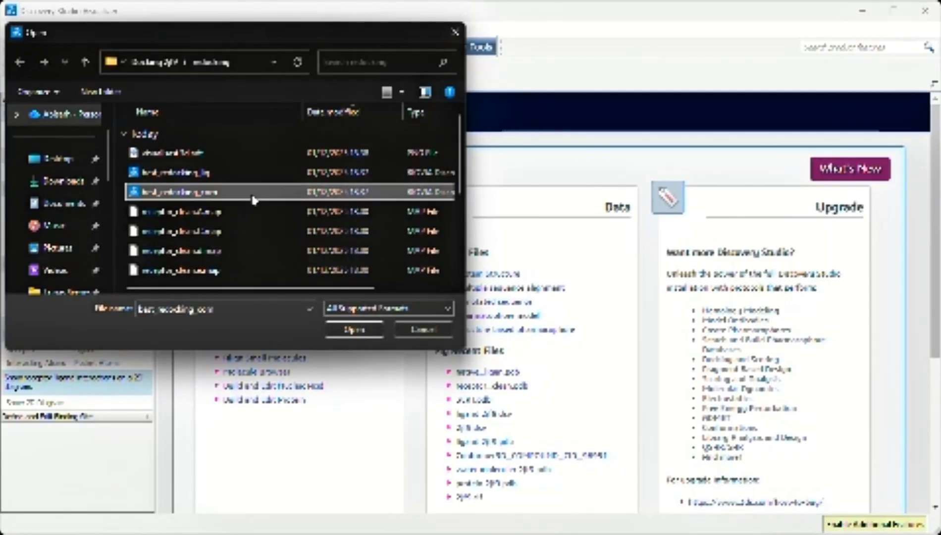
left_click(328, 325)
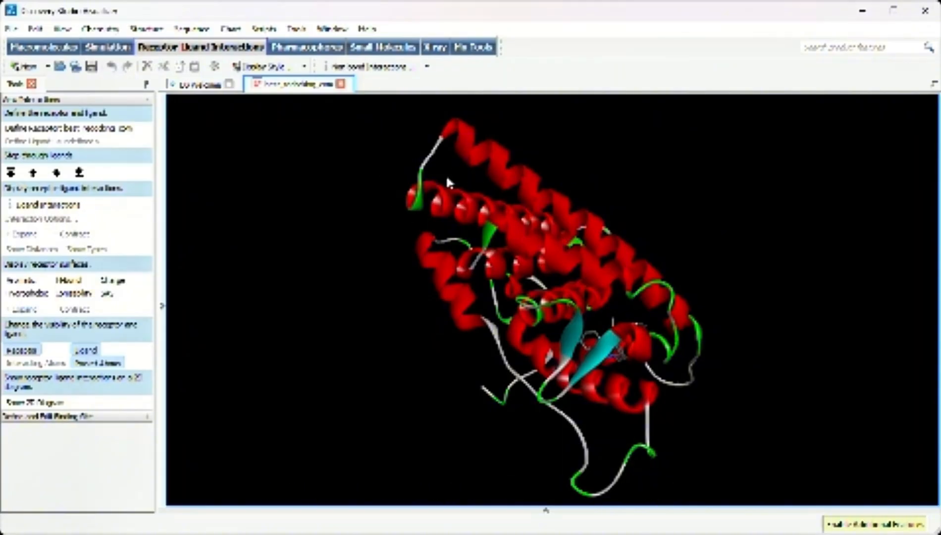
Show the ligand interactions of the best_redocking_com complex, labelled with their distances and interaction types
scroll(631, 325, "up", 2)
scroll(630, 325, "down", 3)
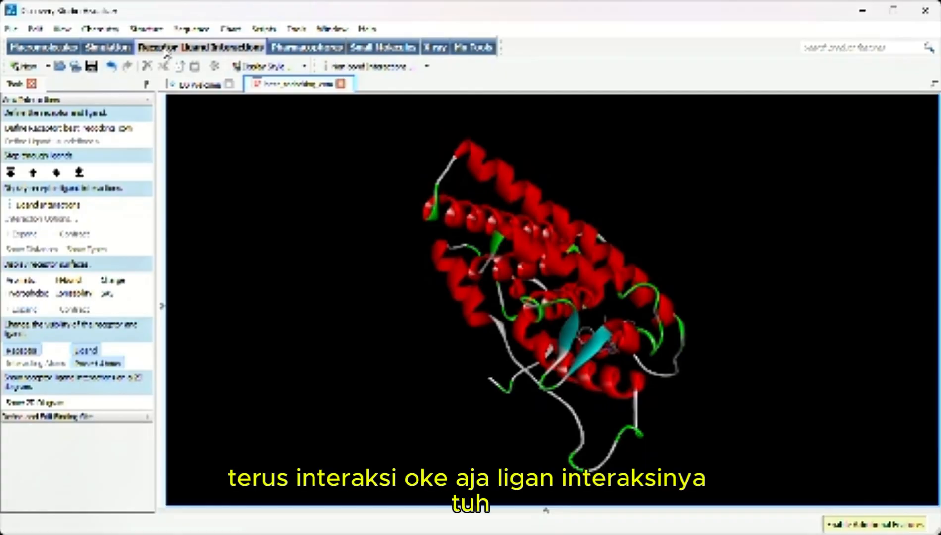
left_click(58, 213)
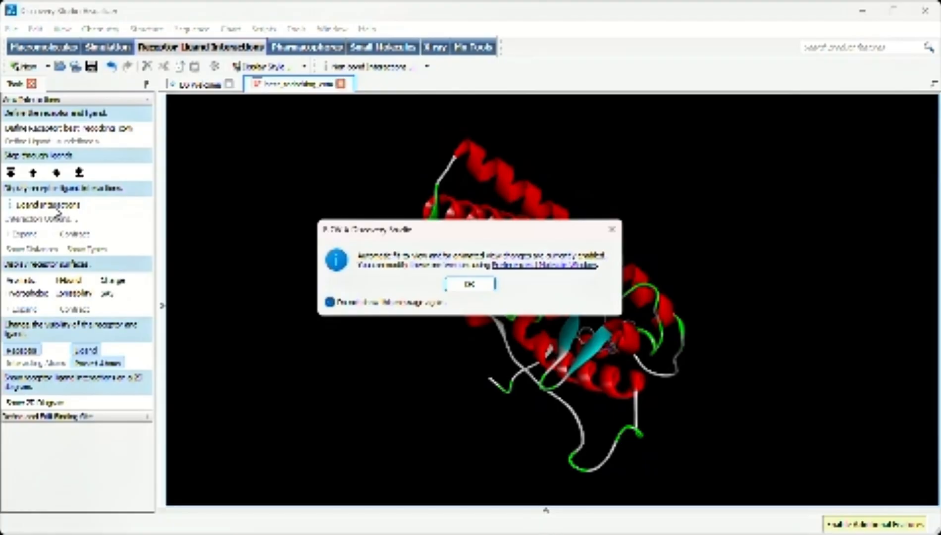
left_click(483, 286)
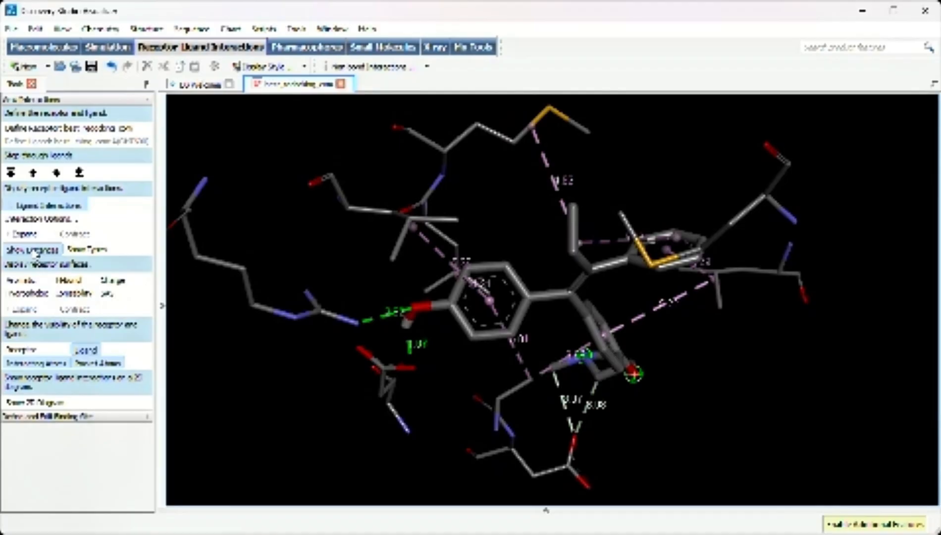
left_click(86, 249)
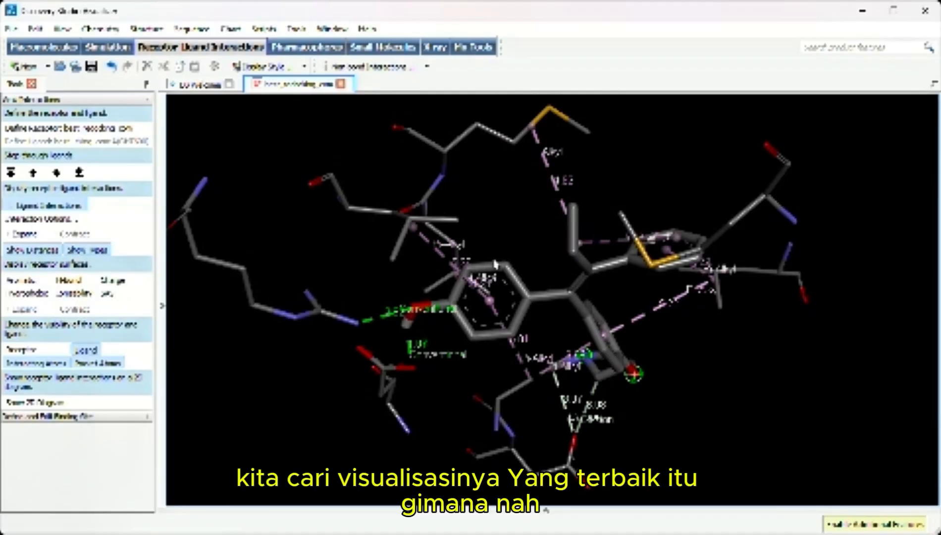
Rotate the complex to a clear interaction view and save it as an image file named "visualisasi 3d redocking" in the redocking folder
scroll(528, 229, "down", 2)
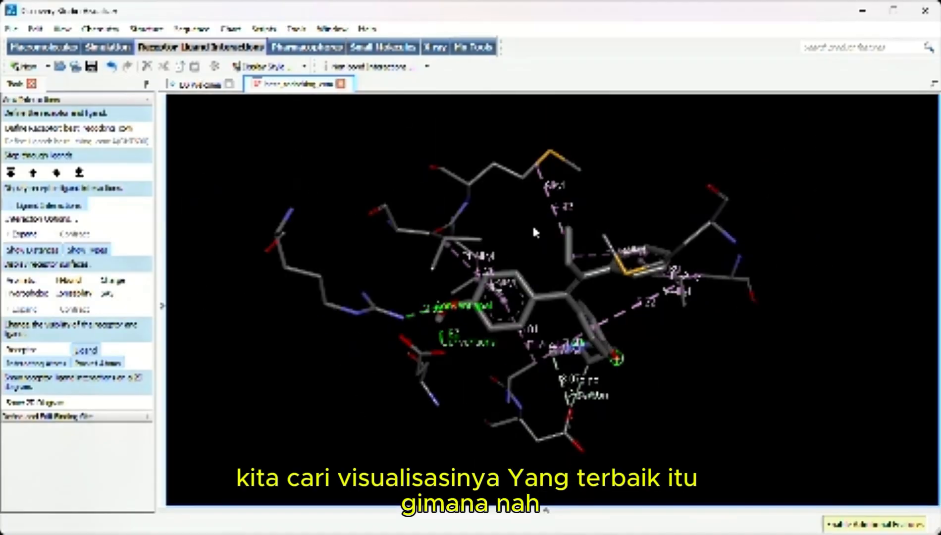
left_click_drag(846, 211, 635, 309)
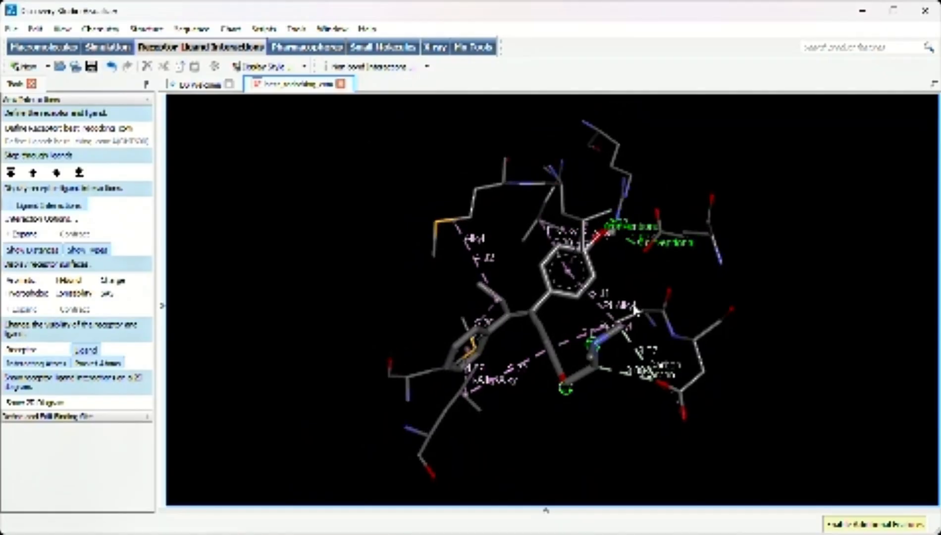
left_click(16, 31)
left_click(47, 149)
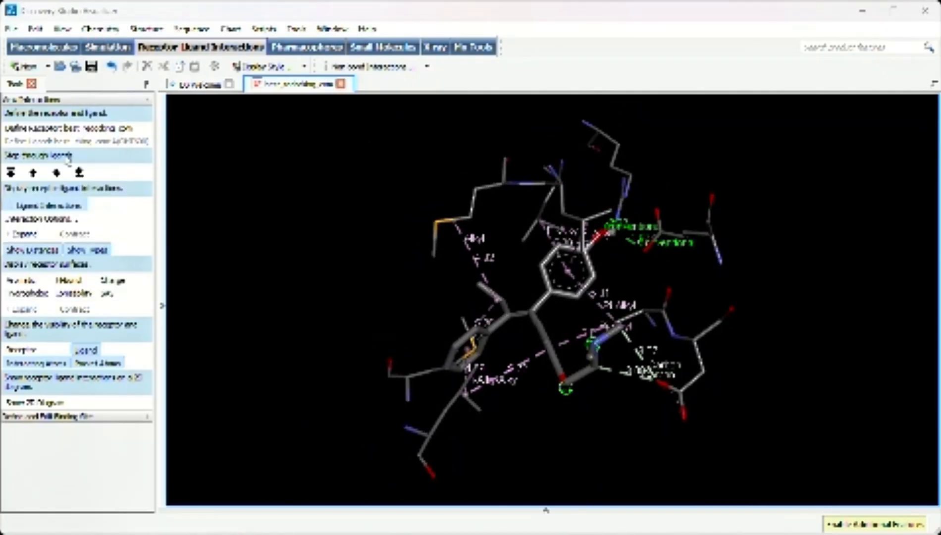
type("sualisasi")
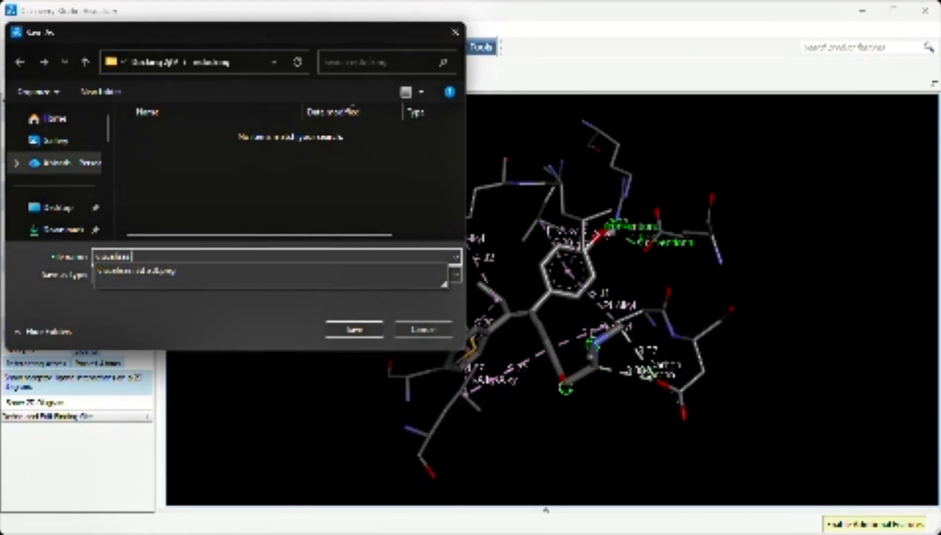
type("sualisasi 3d re")
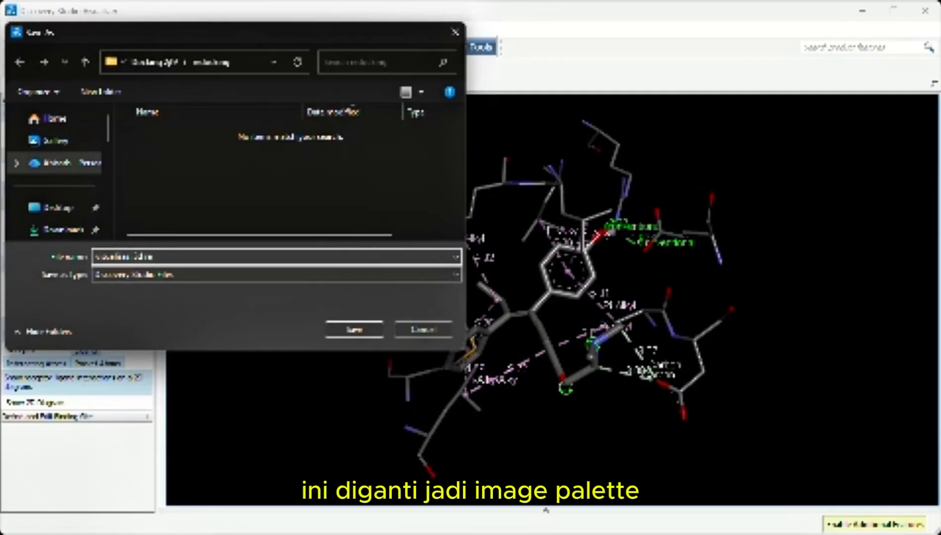
type("docking")
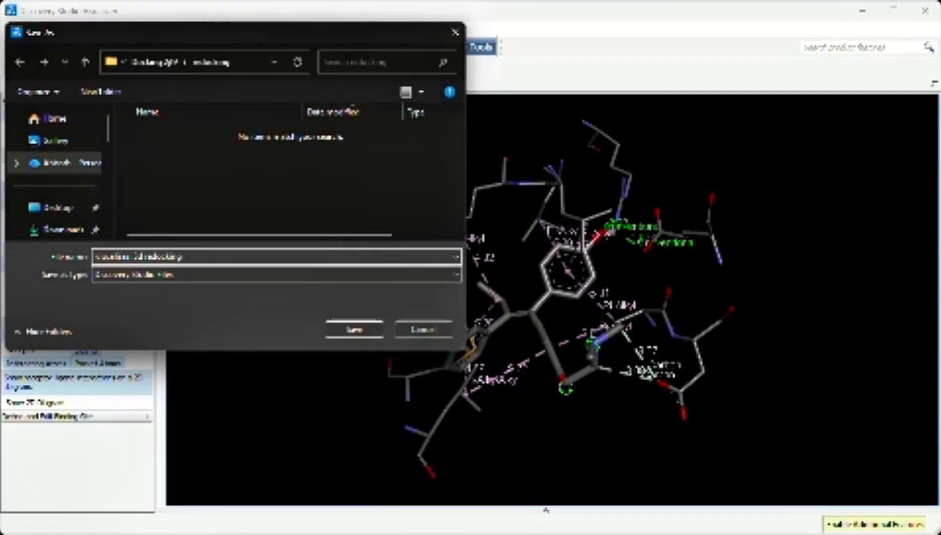
left_click(181, 275)
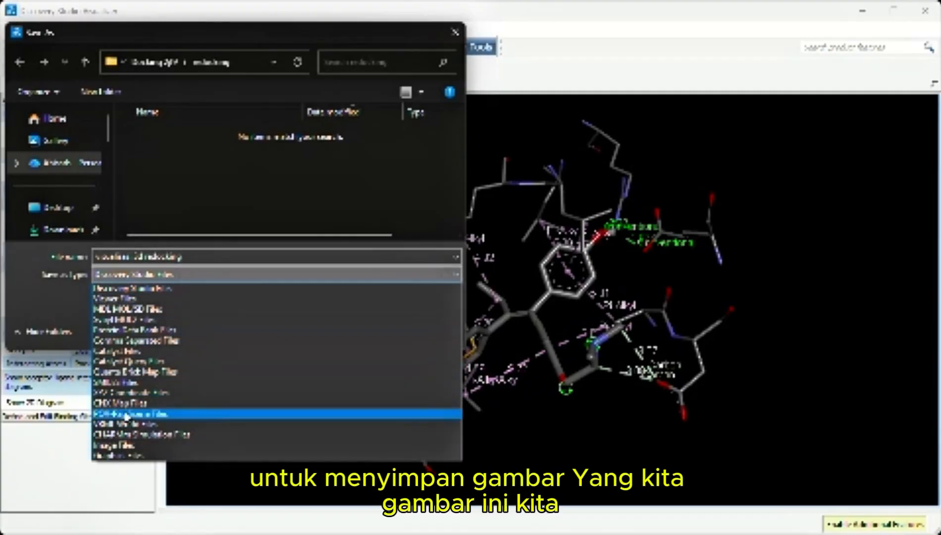
left_click(144, 445)
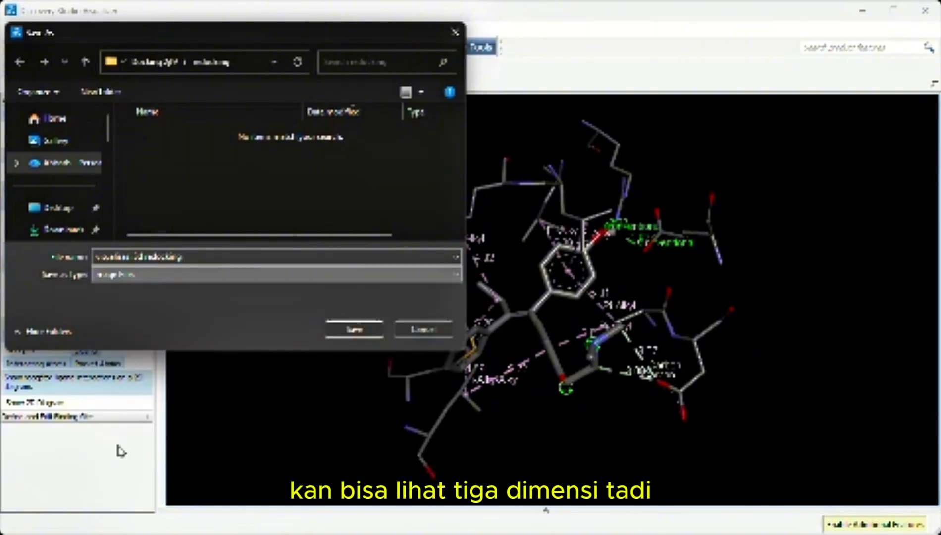
left_click(374, 329)
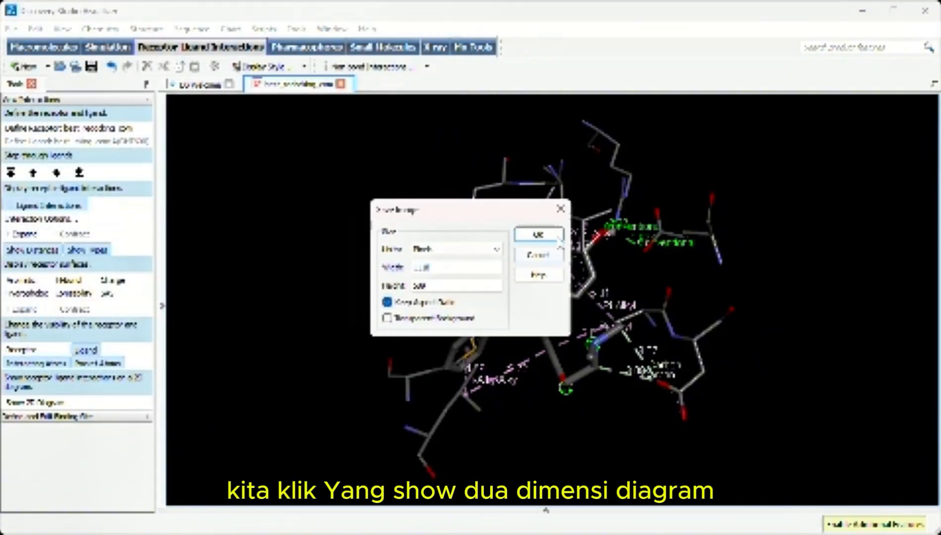
left_click(536, 235)
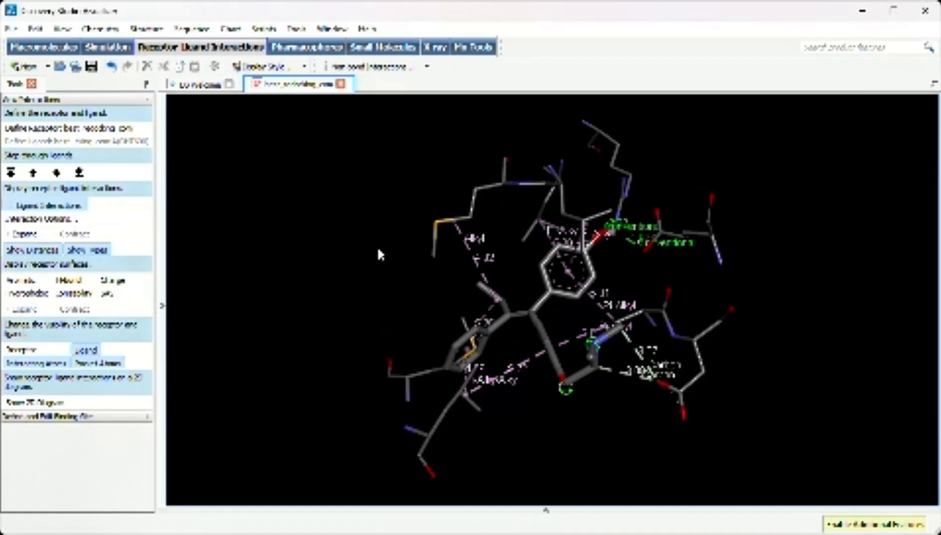
Generate the 2D interaction diagram and save it as an image named "visualisasi 2d redocking" in the redocking folder
left_click(37, 401)
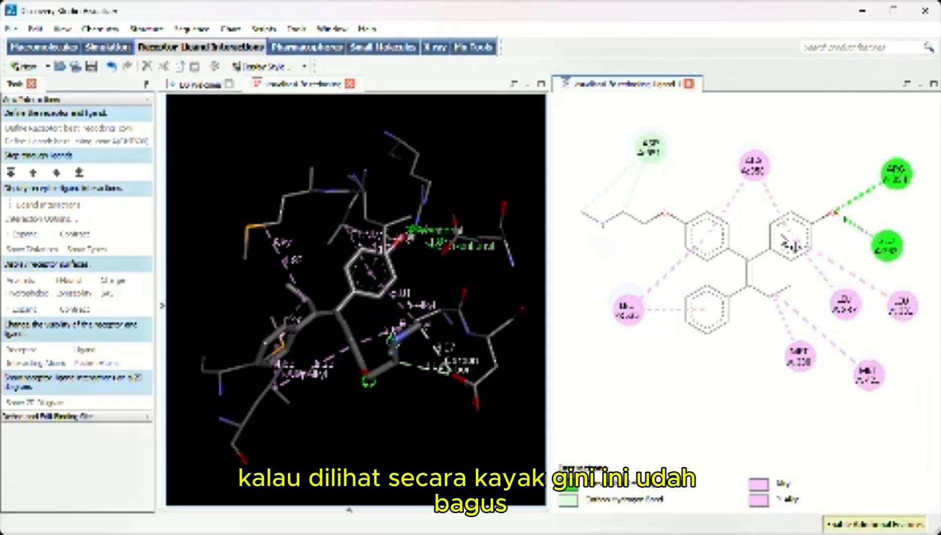
left_click_drag(785, 257, 781, 262)
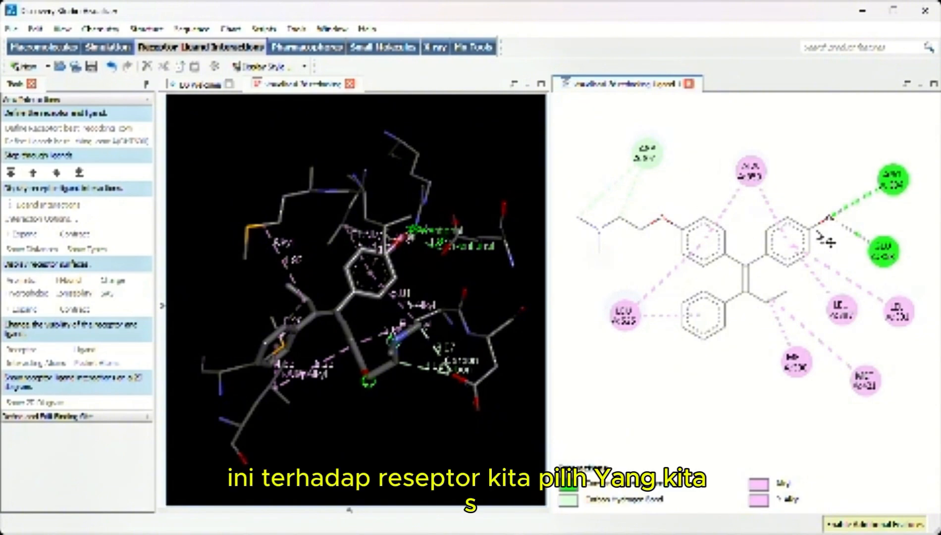
left_click(11, 28)
key("Escape")
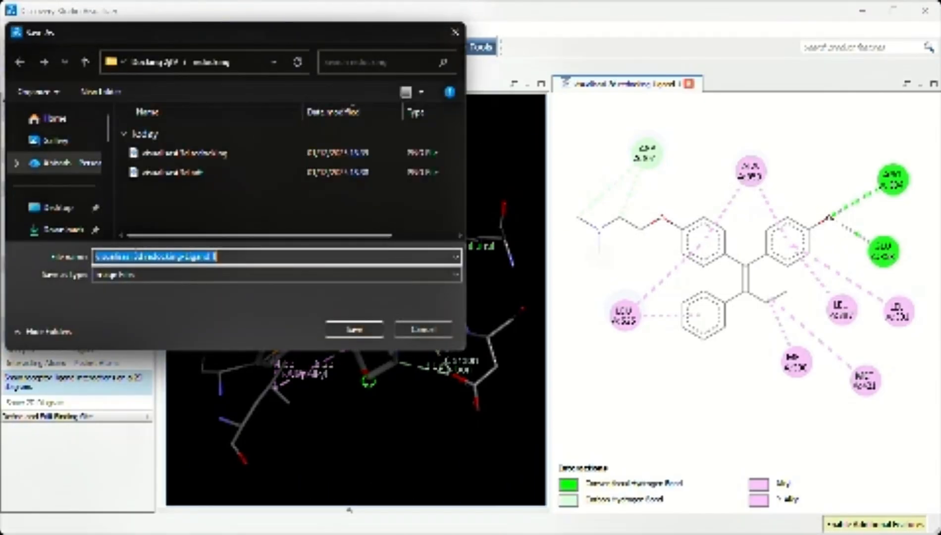
left_click(138, 255)
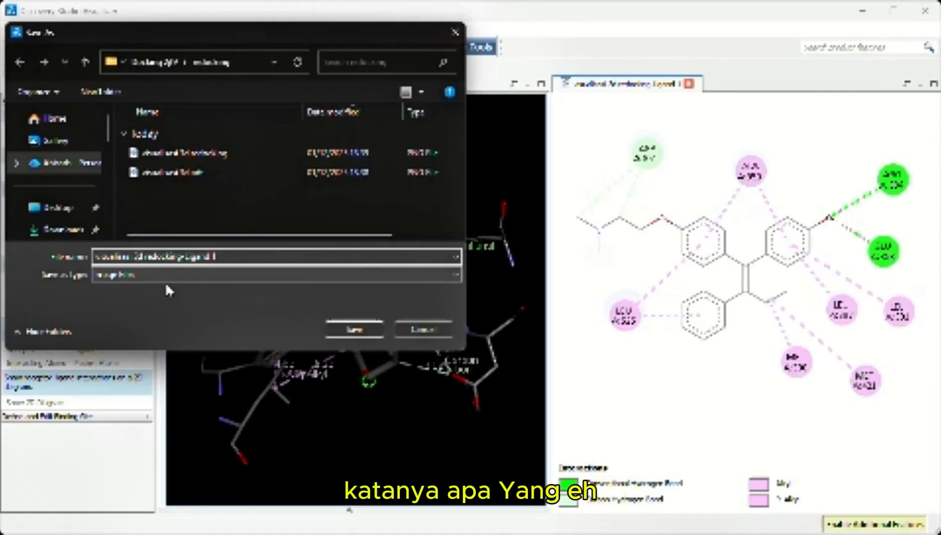
left_click(234, 258)
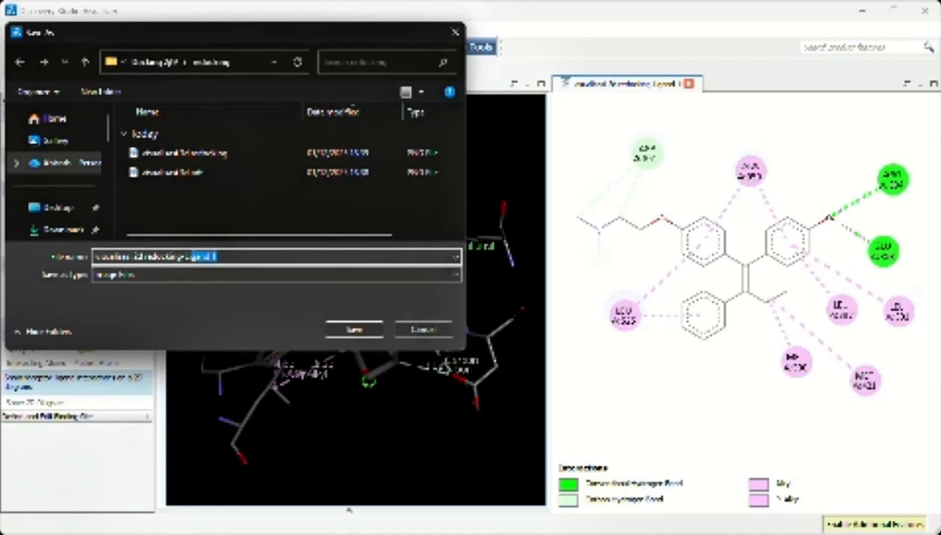
key("BackSpace")
left_click(353, 331)
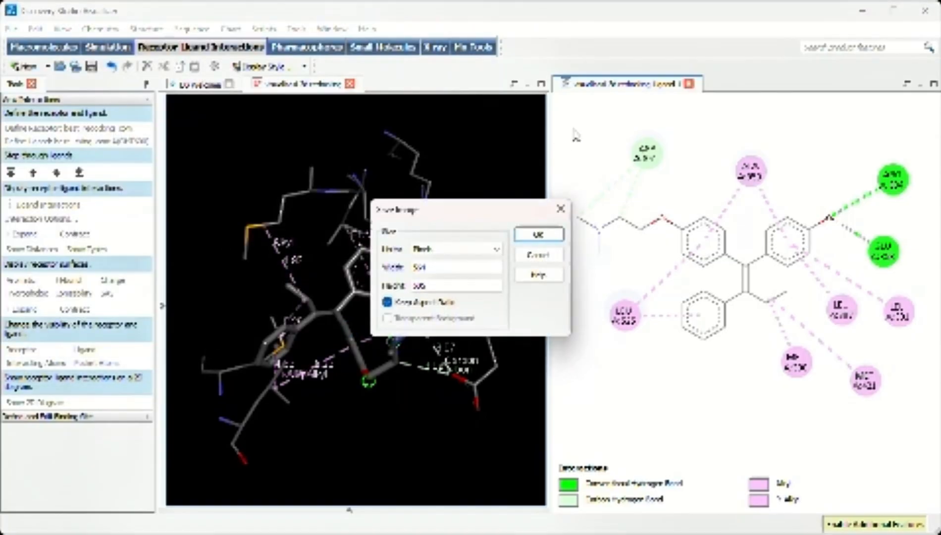
left_click(538, 234)
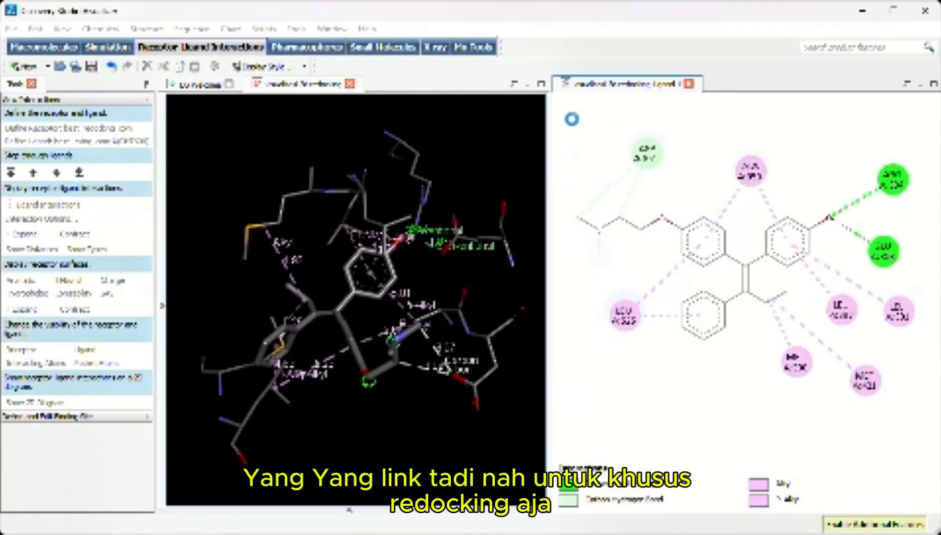
Close the 2D diagram and the 3D complex window without saving changes
left_click(689, 84)
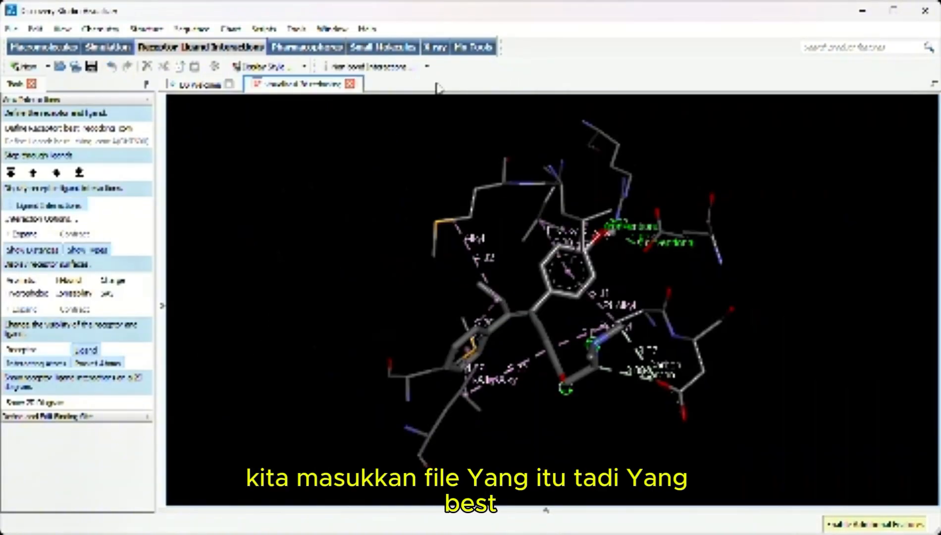
left_click(350, 84)
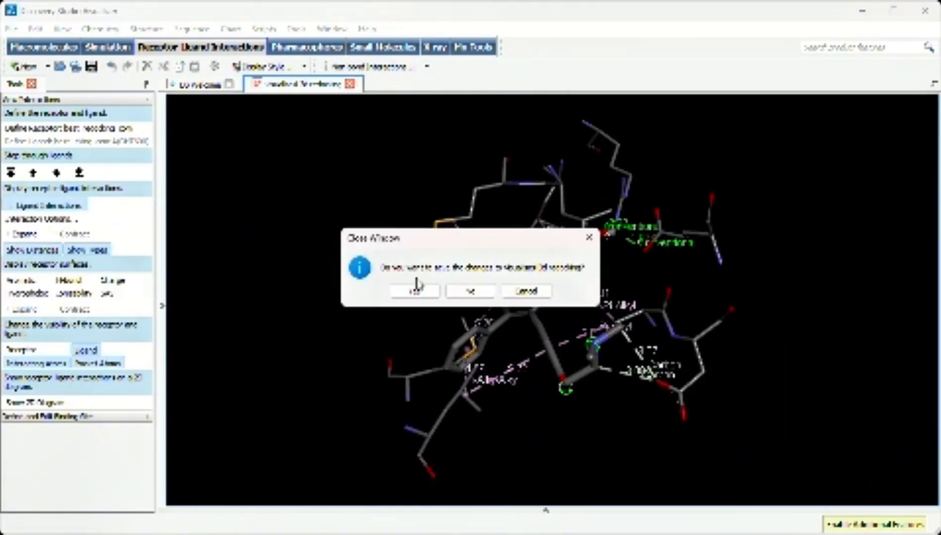
left_click(474, 291)
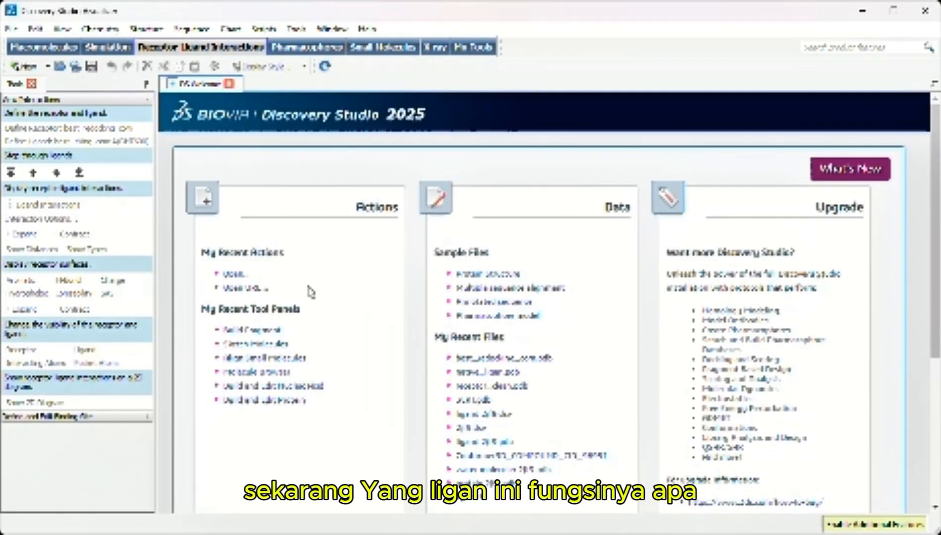
Open the best_redocking_lig file from the redocking folder
key("ctrl+o")
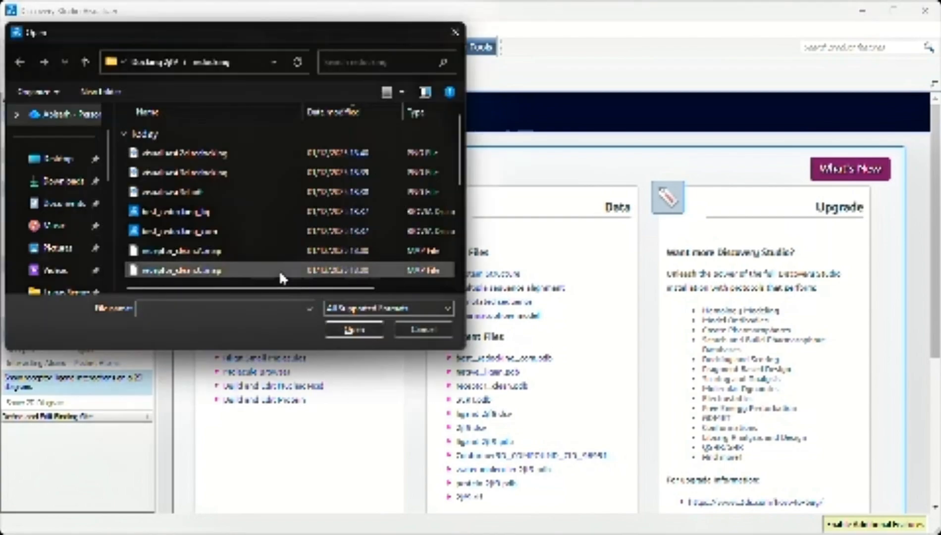
left_click(291, 212)
left_click(354, 329)
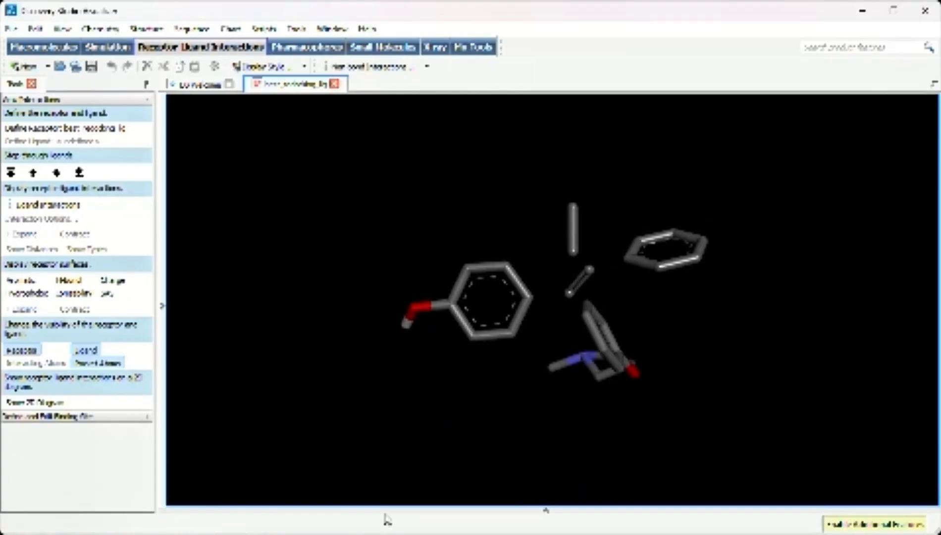
Add the native_ligan file from the redocking folder in File Explorer to the open best_redocking_lig view in Discovery Studio
left_click_drag(372, 532, 379, 509)
mouse_move(384, 533)
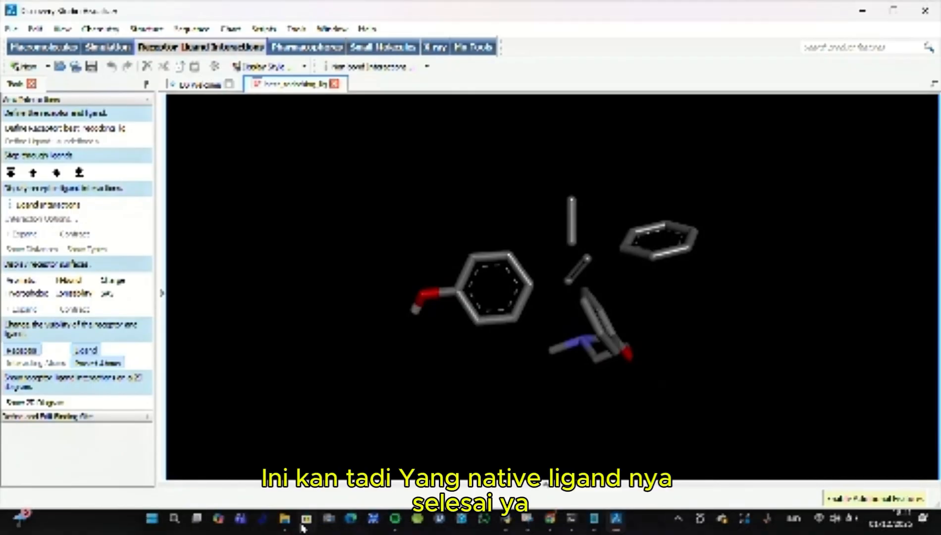
mouse_move(290, 522)
left_click(336, 439)
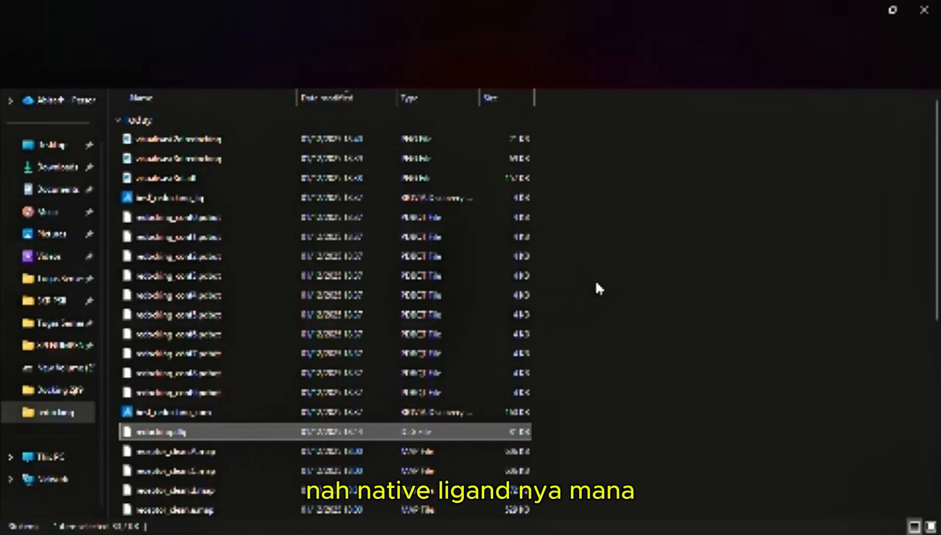
scroll(583, 285, "down", 4)
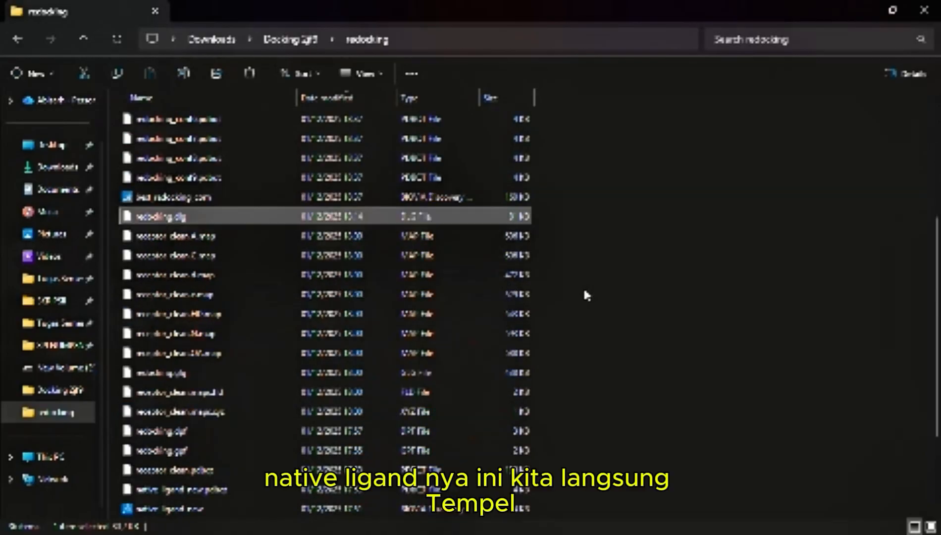
scroll(583, 287, "up", 4)
scroll(584, 294, "down", 5)
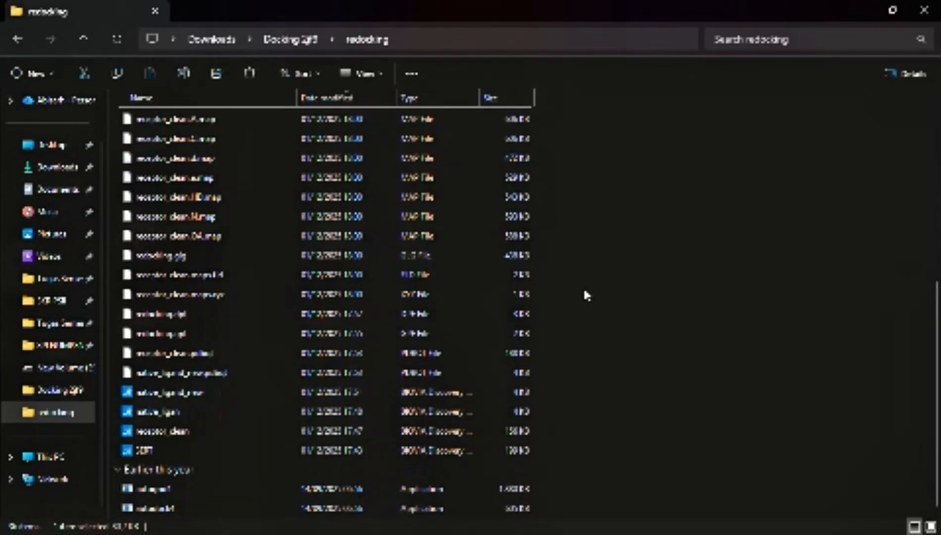
left_click(227, 415)
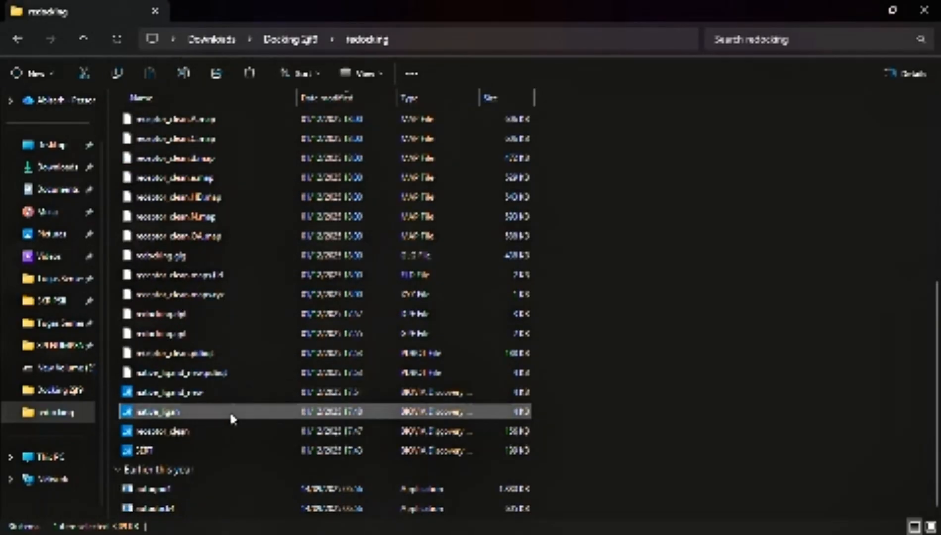
left_click_drag(231, 418, 467, 415)
double_click(671, 20)
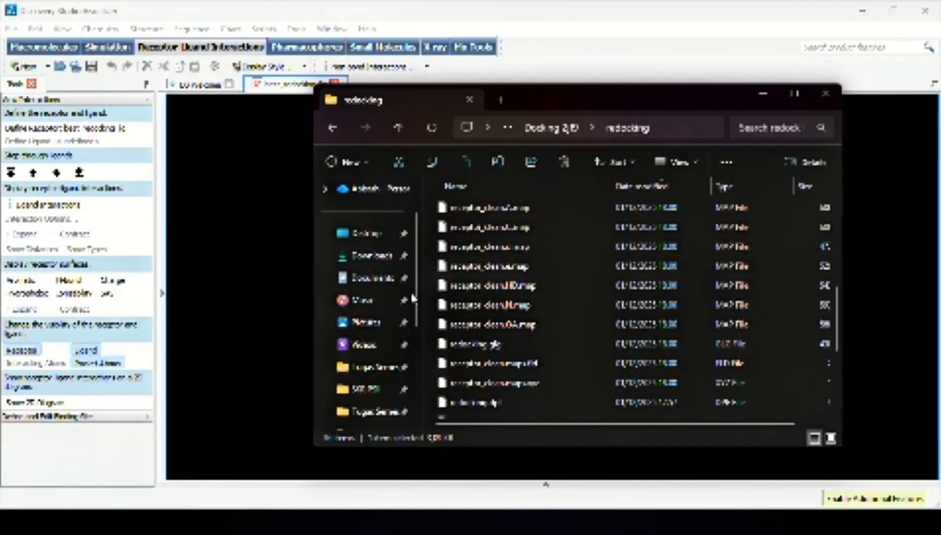
scroll(501, 324, "down", 3)
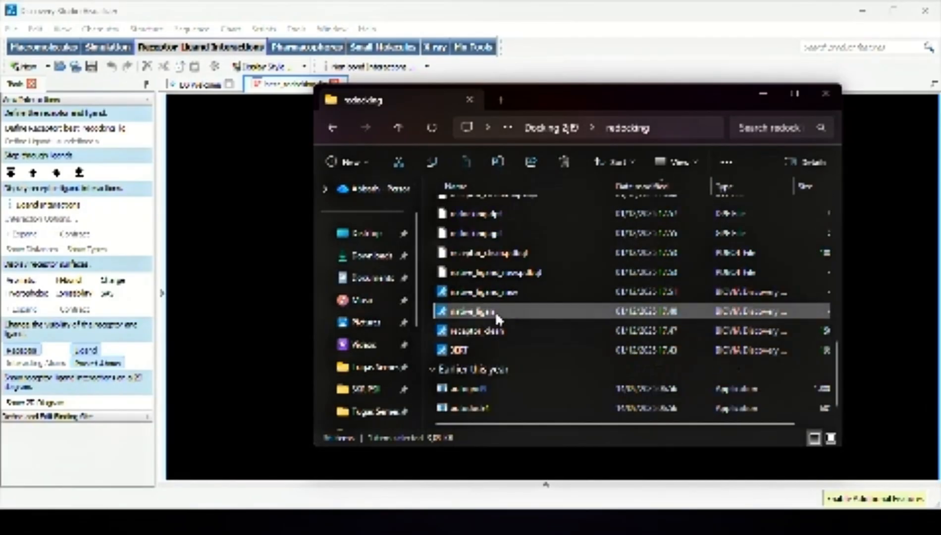
left_click_drag(495, 311, 294, 292)
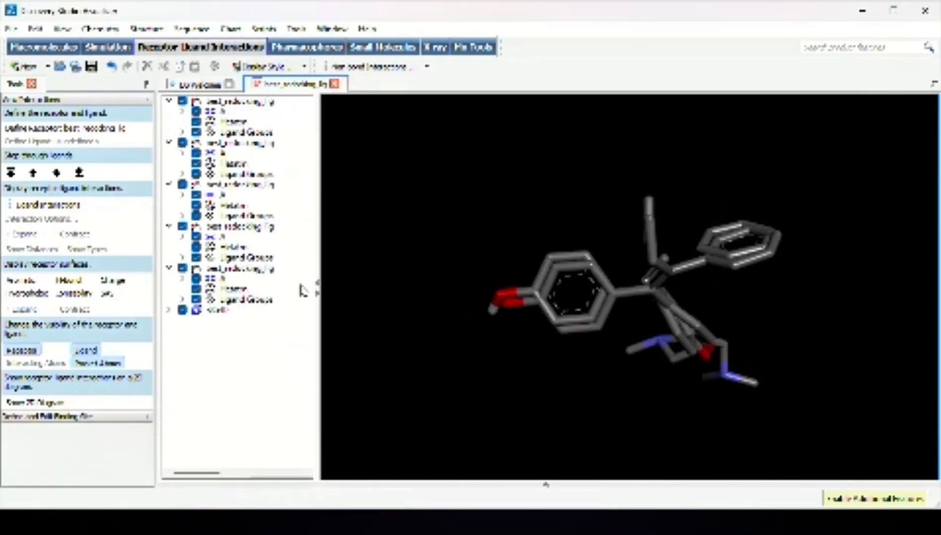
Colour the native ligand red in the overlay
left_click(219, 309)
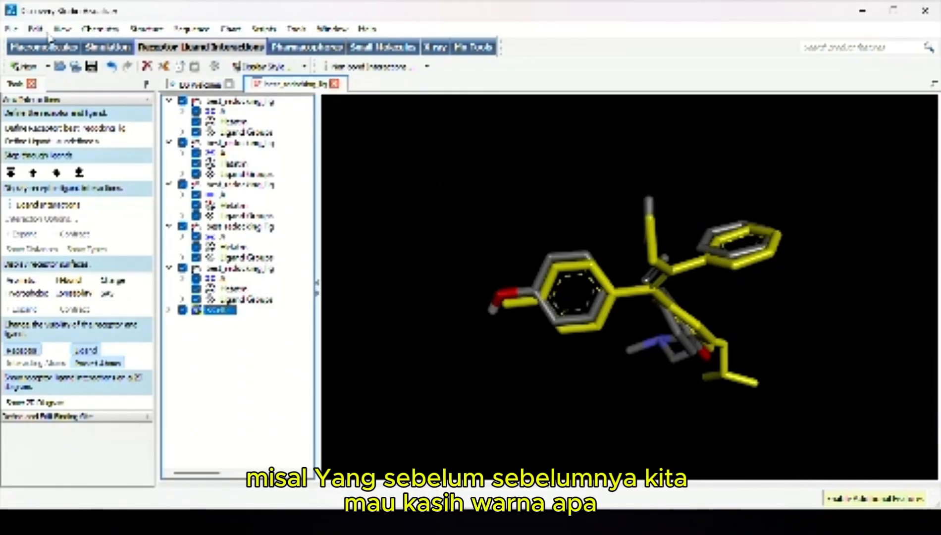
left_click(61, 30)
left_click(78, 62)
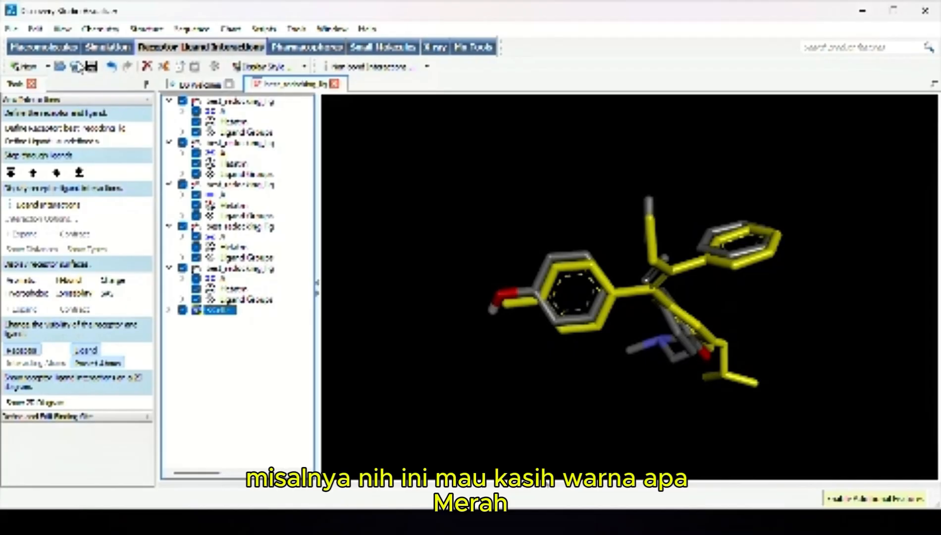
left_click_drag(409, 115, 240, 72)
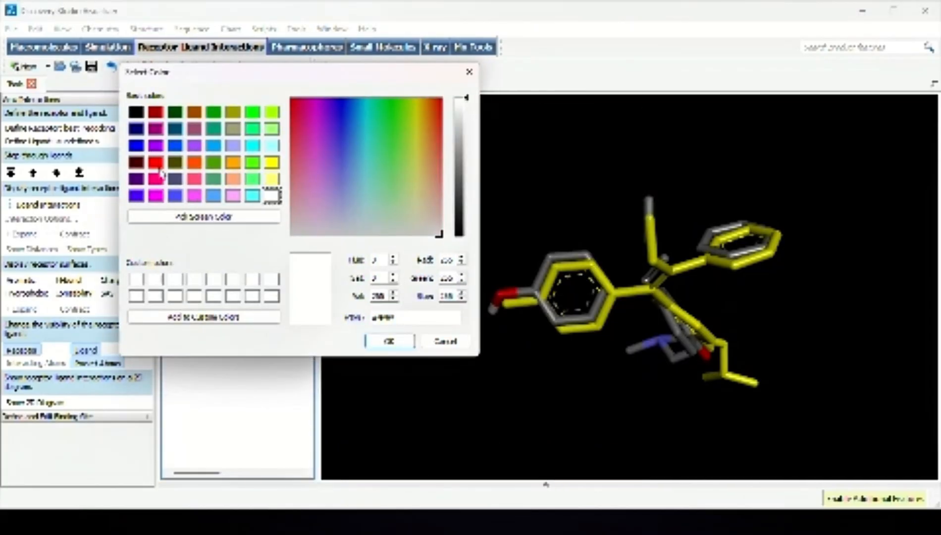
left_click(157, 163)
left_click(403, 342)
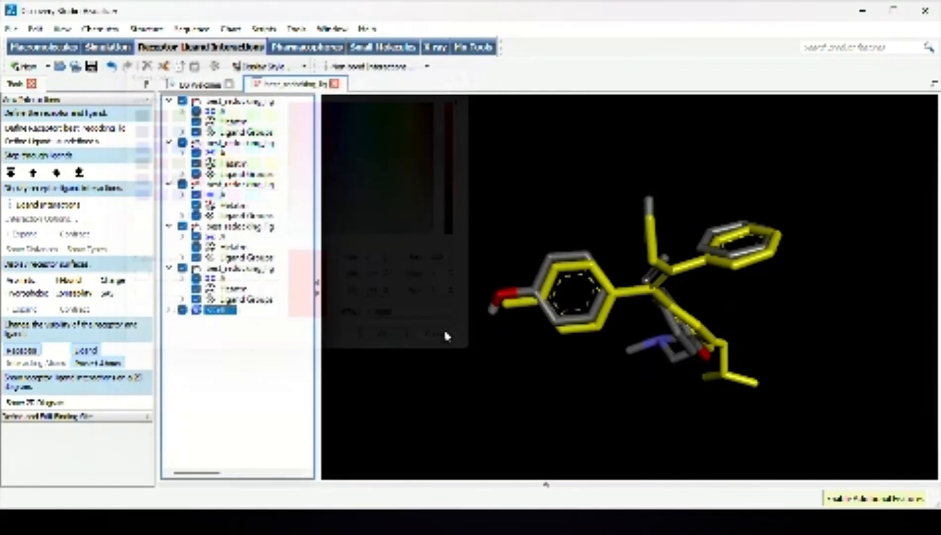
Colour all best_redocking_lig conformations cyan and clear the selection
left_click(242, 300)
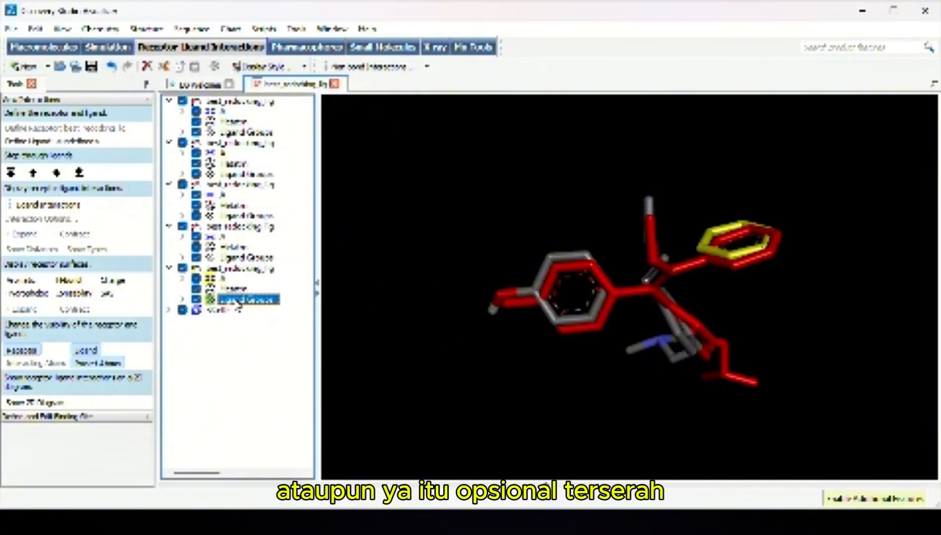
left_click(252, 101)
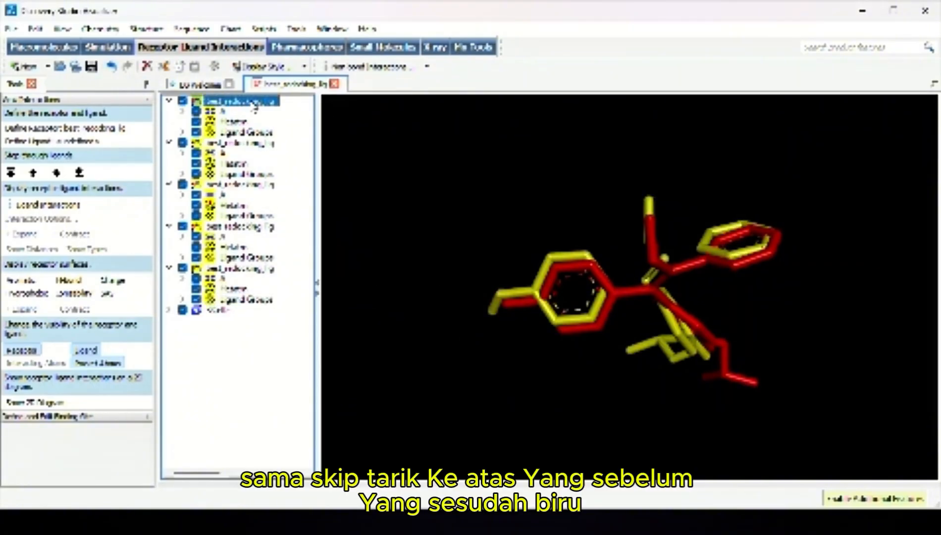
left_click(69, 29)
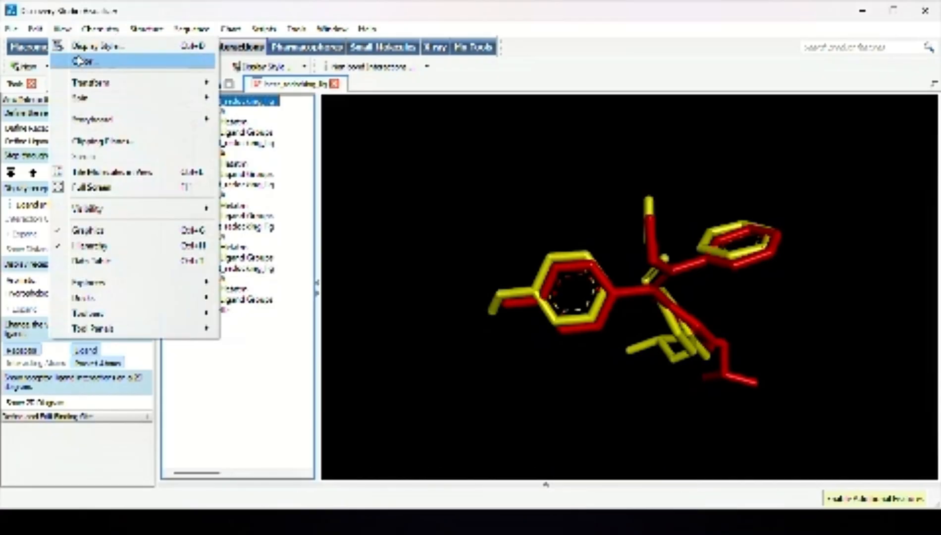
left_click(89, 59)
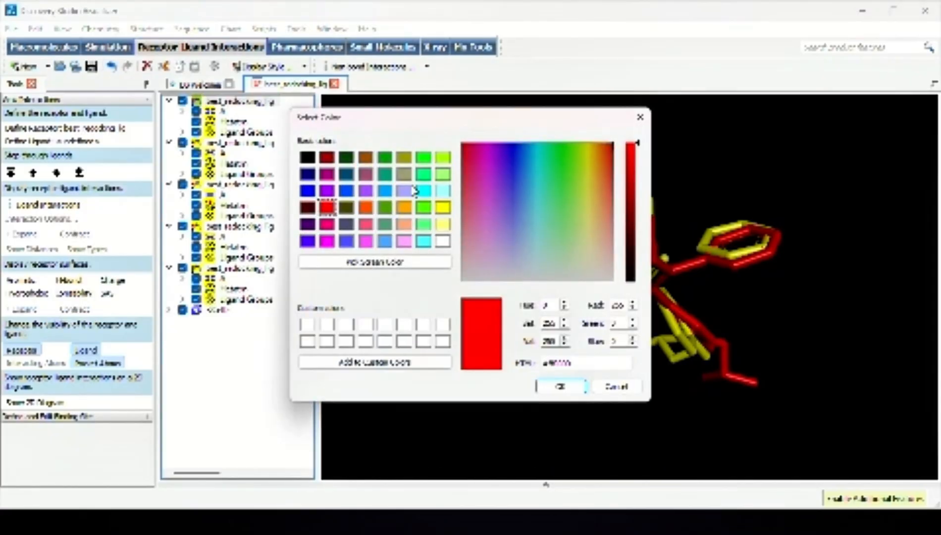
left_click(426, 191)
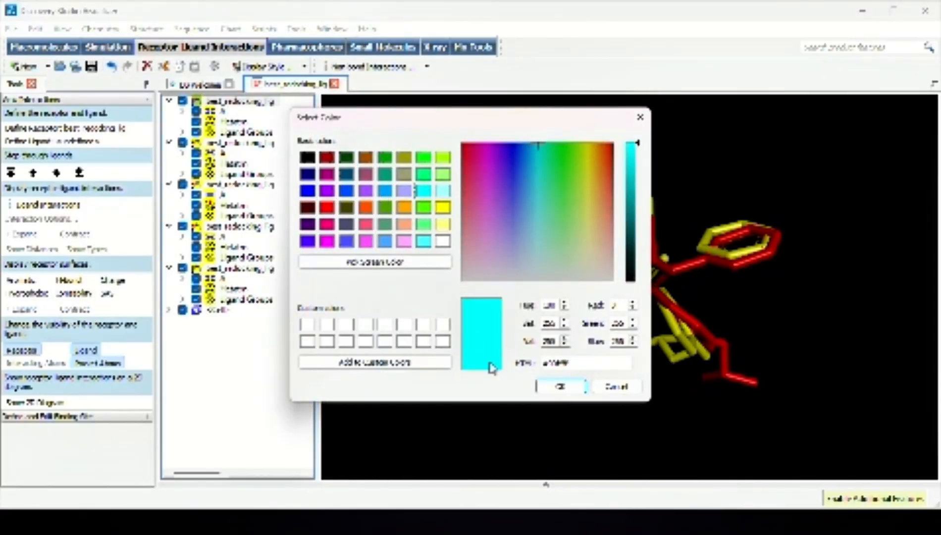
left_click(559, 387)
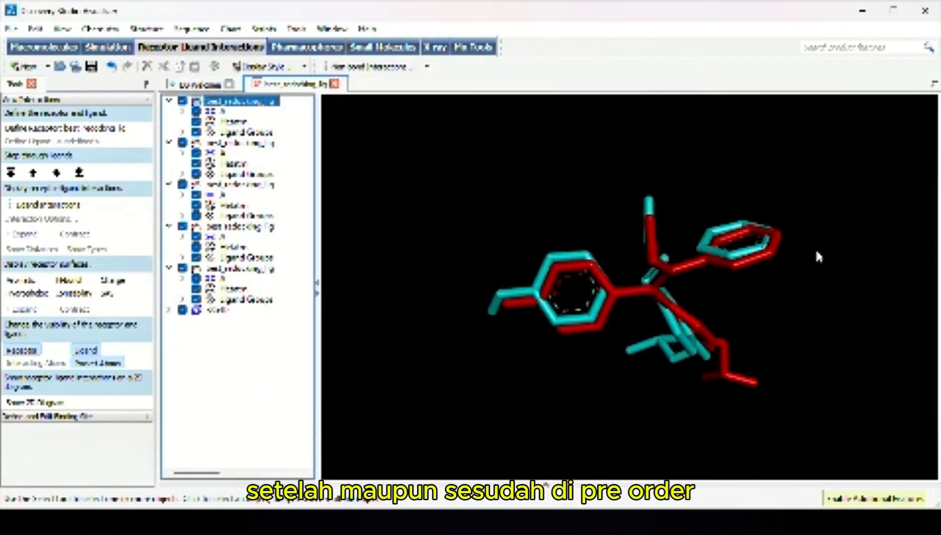
left_click(814, 264)
Start saving the reoriented ligand overlay in the redocking folder under the name "visualisasi 3d native ligan bef n aft redocking"
scroll(815, 263, "up", 2)
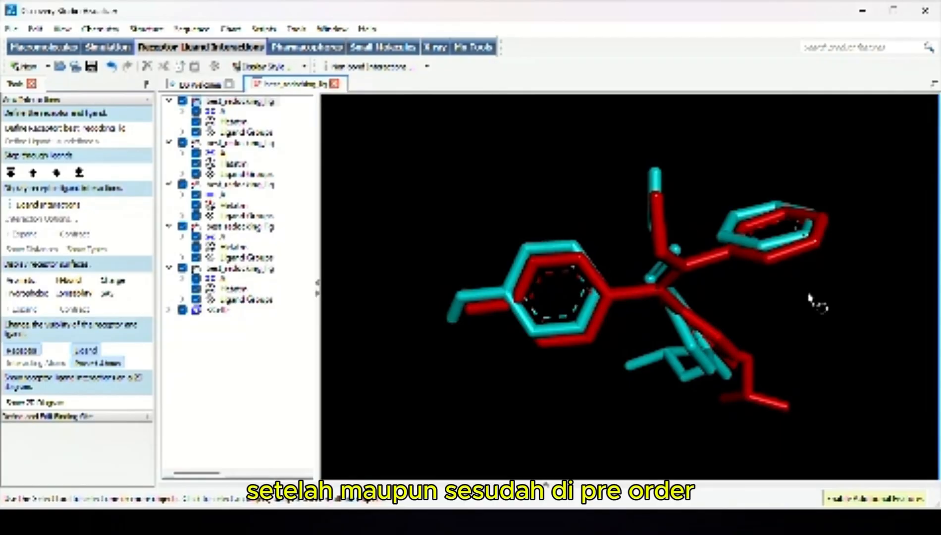
left_click_drag(809, 300, 590, 293)
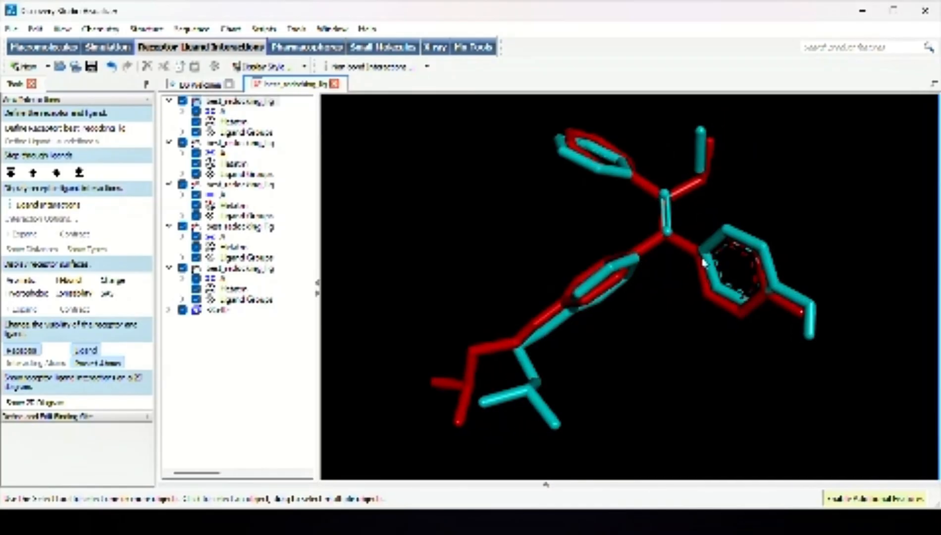
left_click_drag(641, 169, 717, 201)
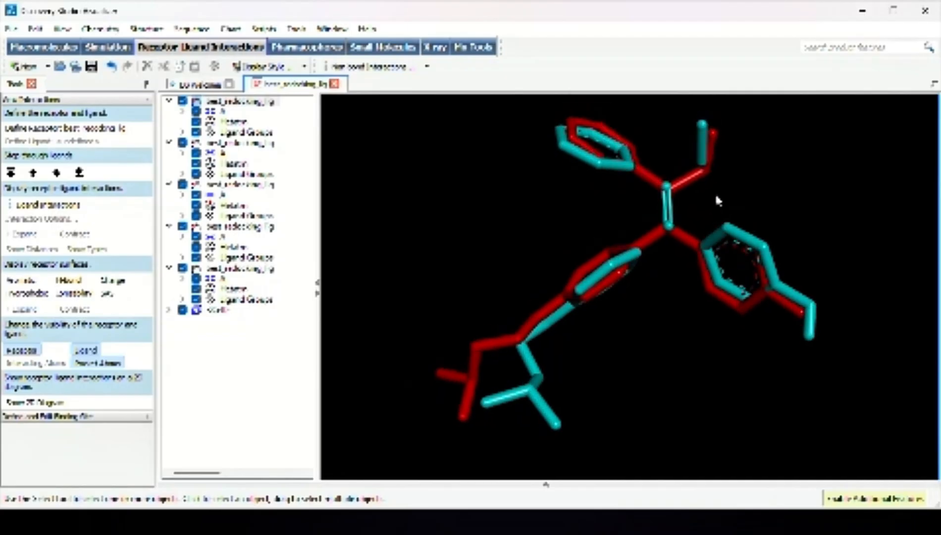
left_click(10, 31)
left_click(47, 150)
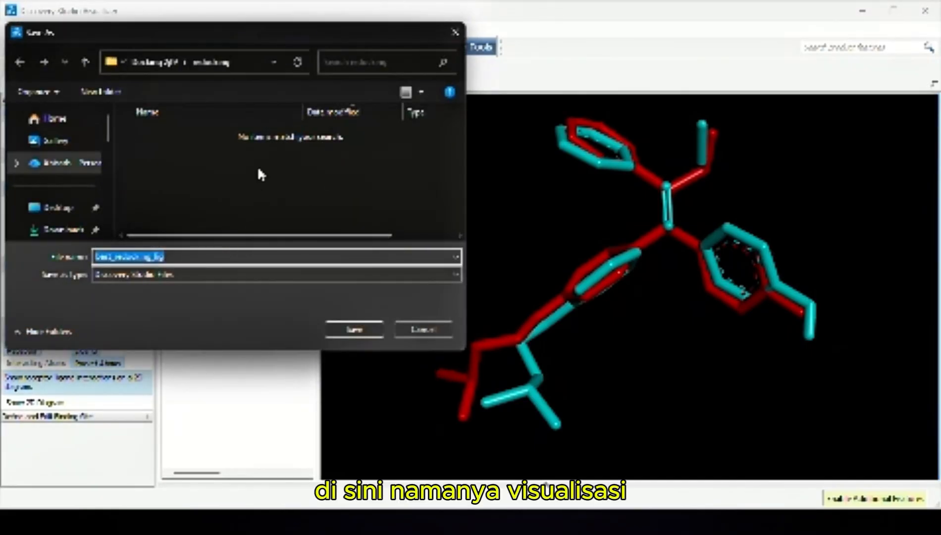
type("visualisasi")
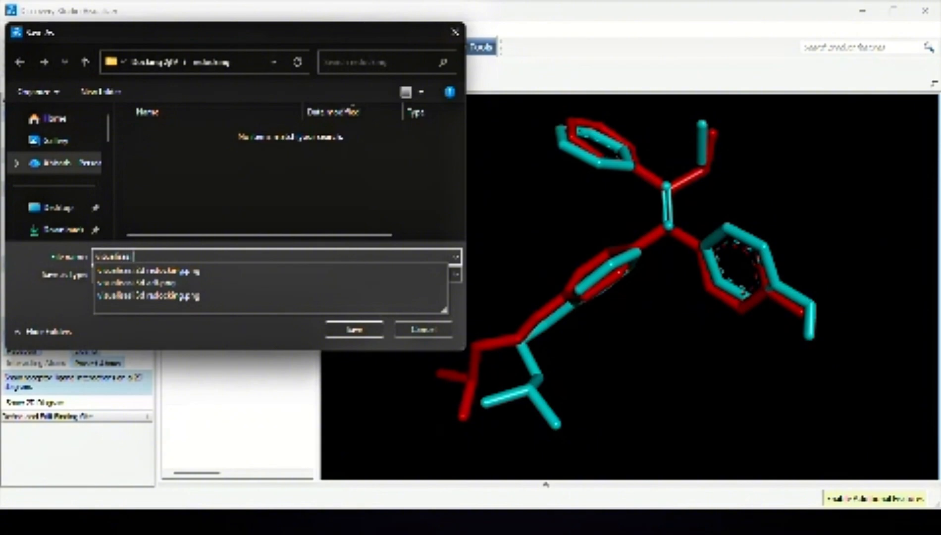
type(" 3d r")
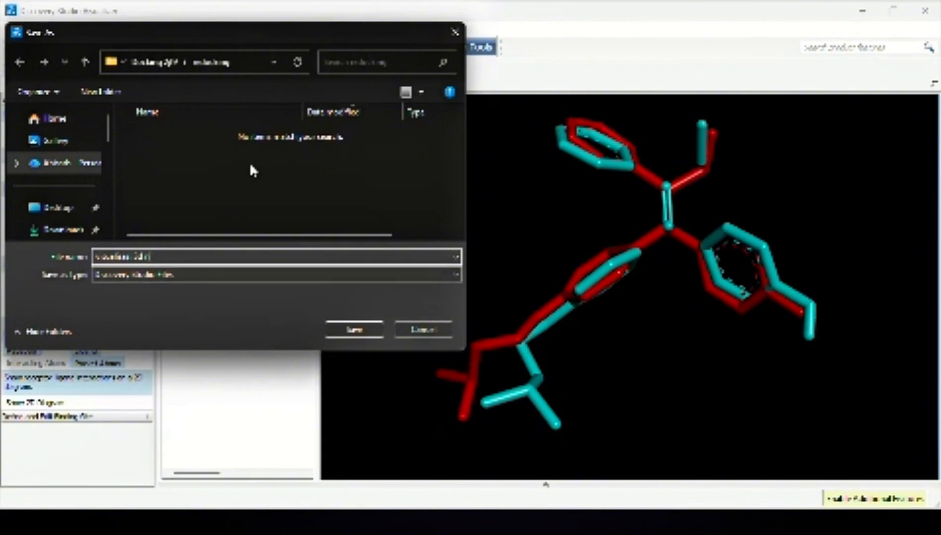
type("edo")
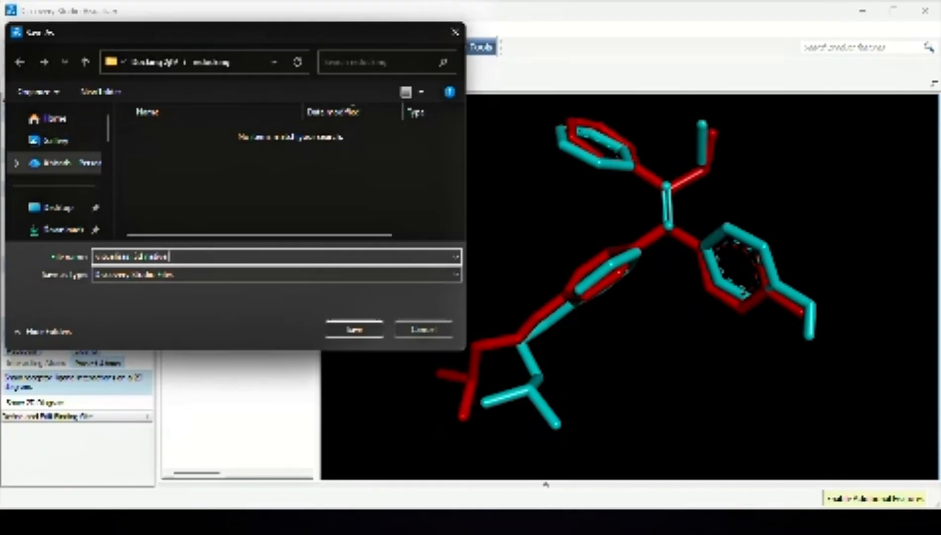
type("cking")
key("Return")
type("visualisasi 3d native ligan before")
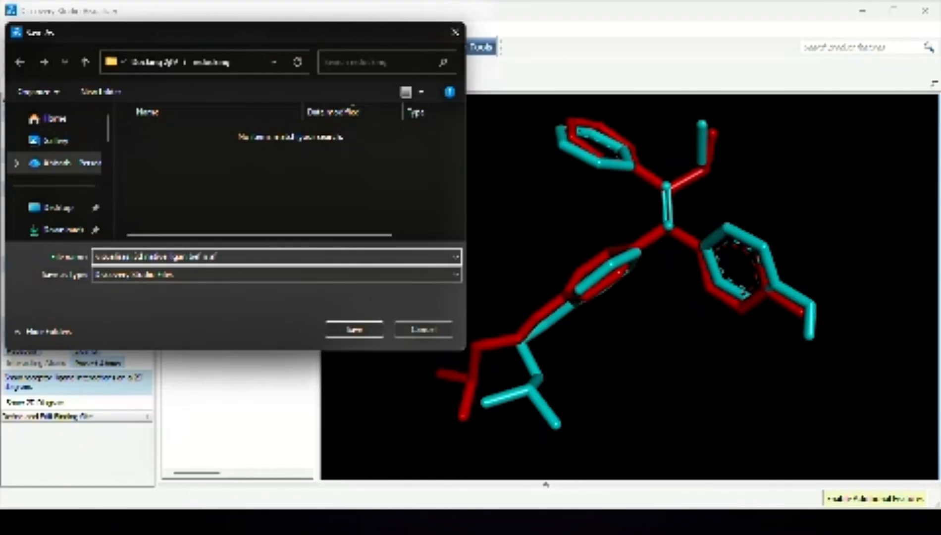
type(" n aft redoc")
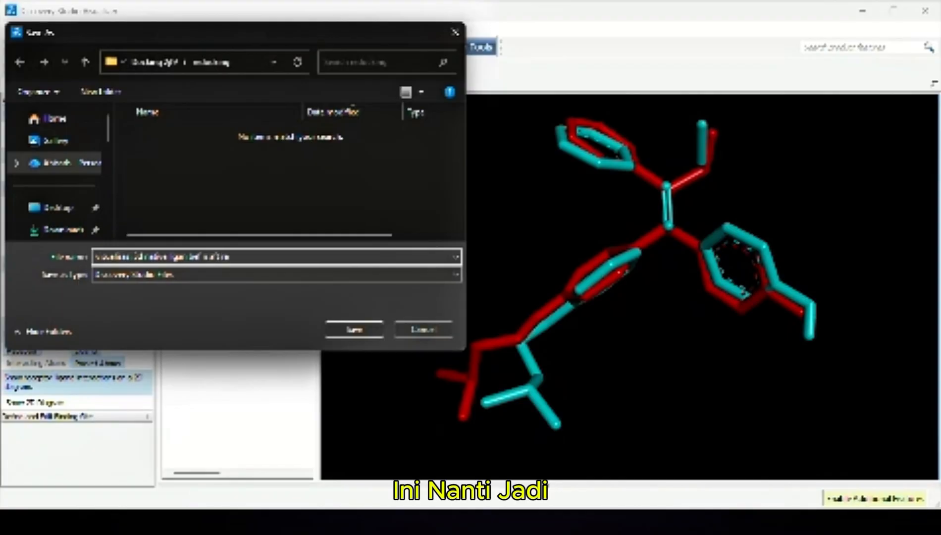
type("ing")
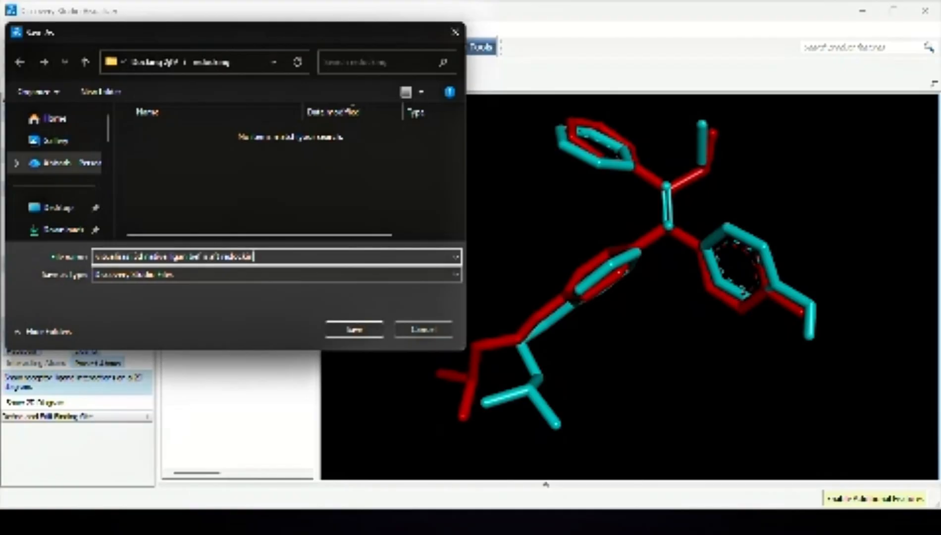
Choose image files as the save format and export the overlay image with the offered size settings
left_click(206, 277)
left_click(159, 448)
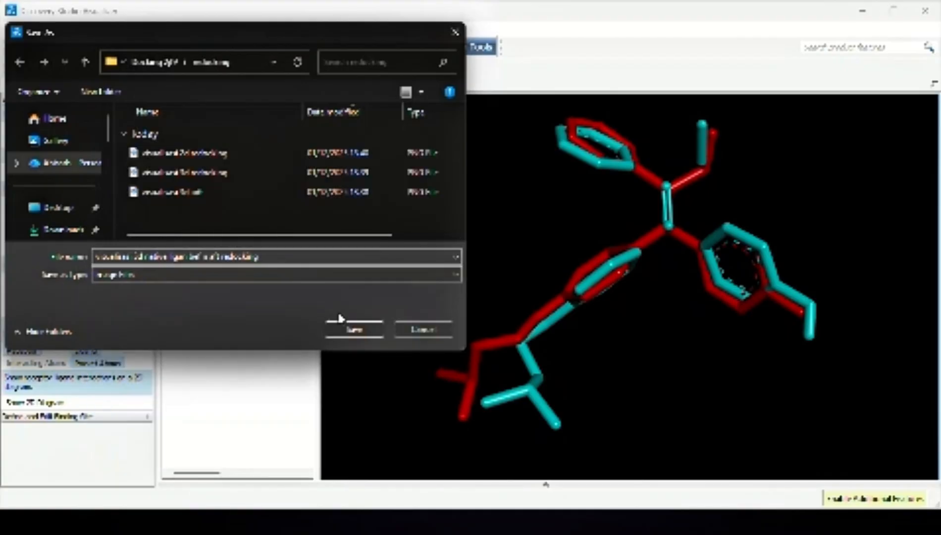
left_click(343, 327)
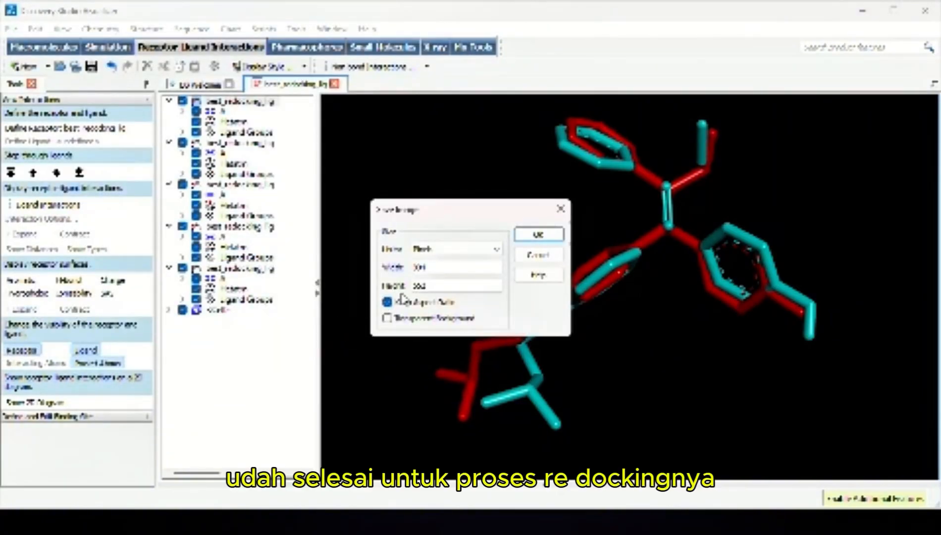
left_click(540, 236)
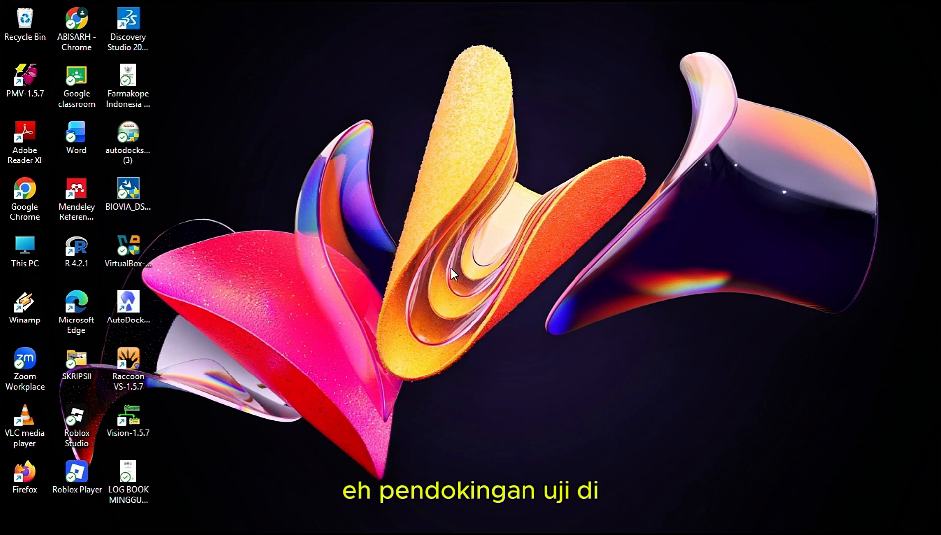
Switch to File Explorer, create a folder named docking_uji.fix inside the redocking folder and open it
left_click(394, 518)
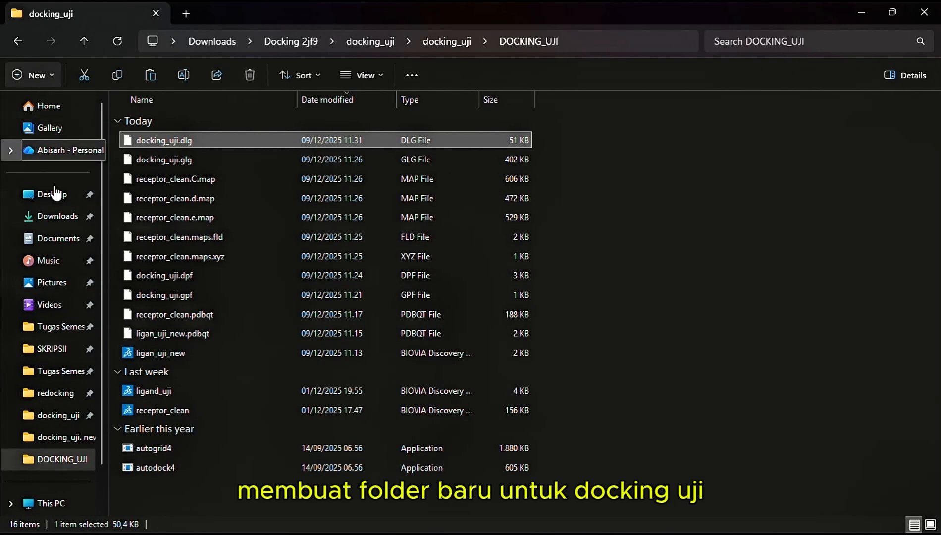
left_click(57, 392)
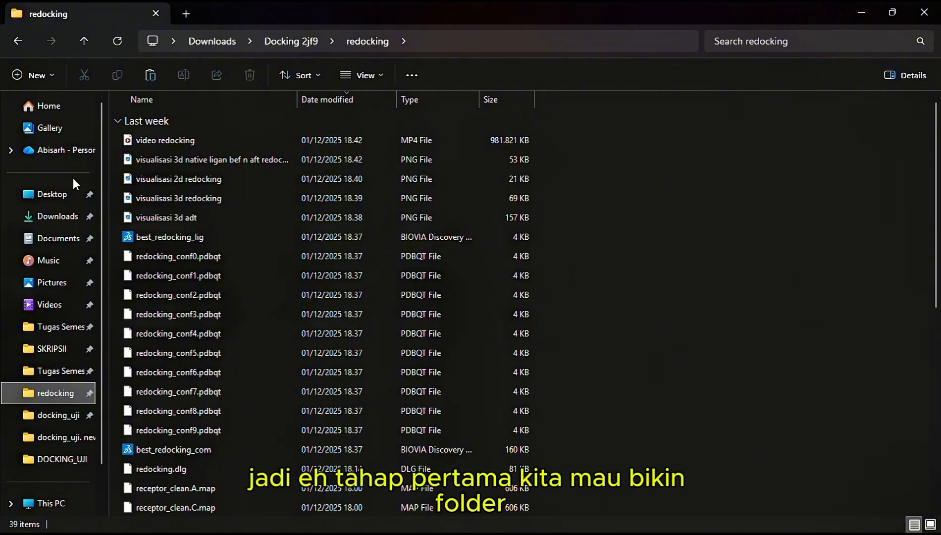
left_click(29, 75)
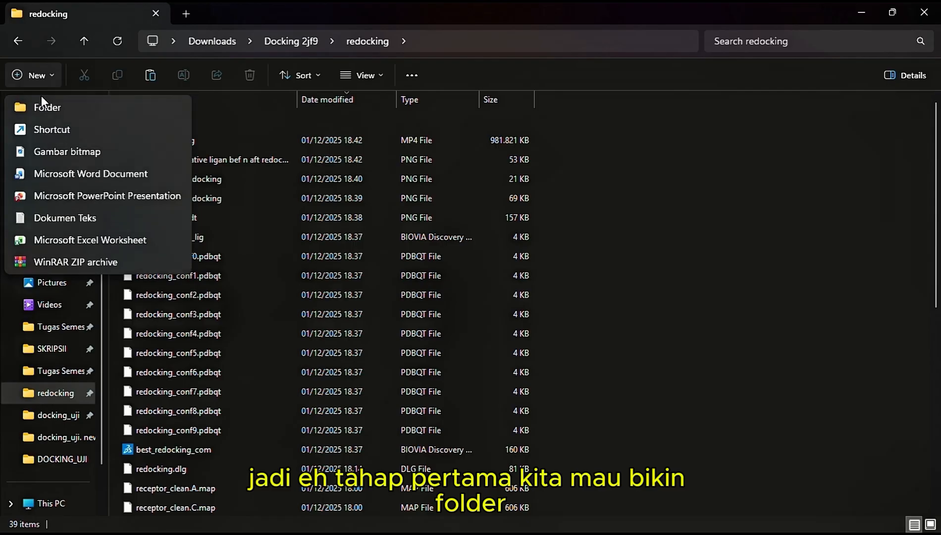
left_click(49, 108)
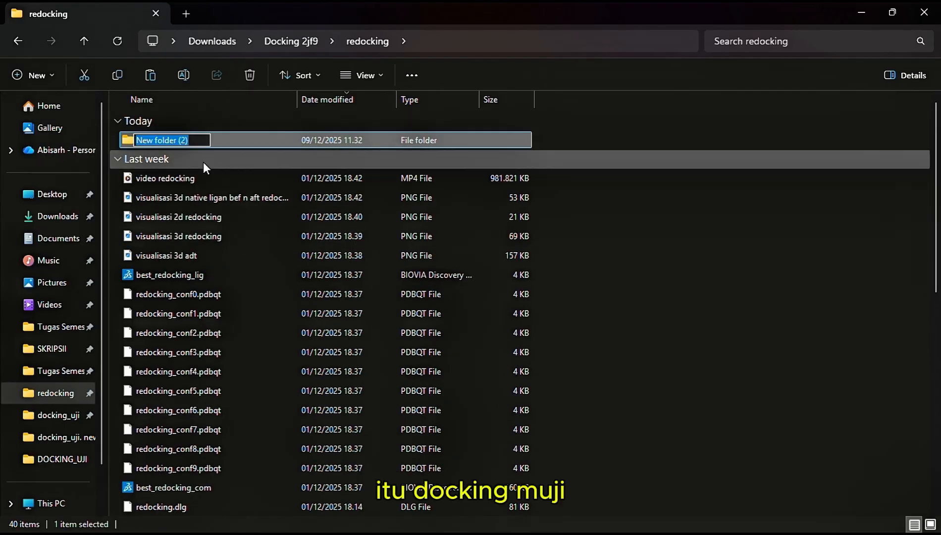
type("docking")
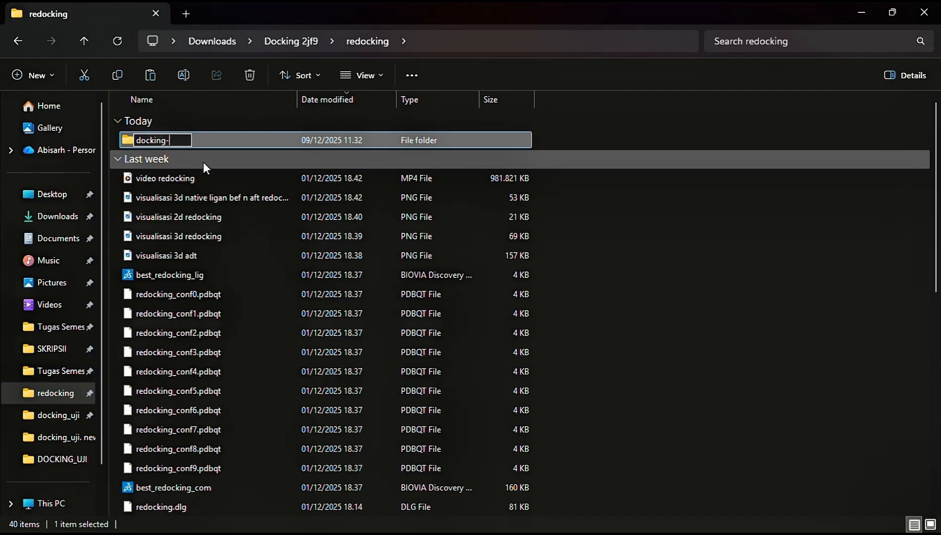
type("_uji.fix")
key("Return")
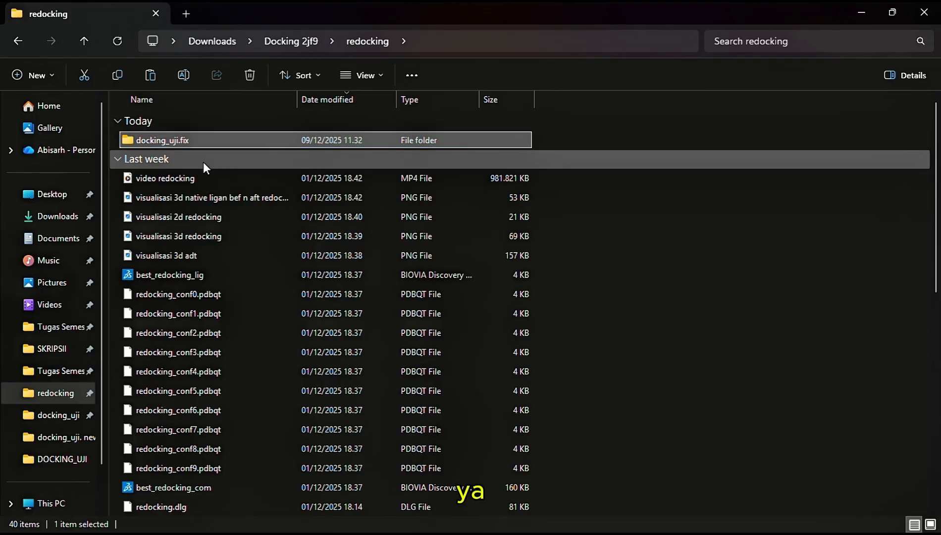
double_click(237, 141)
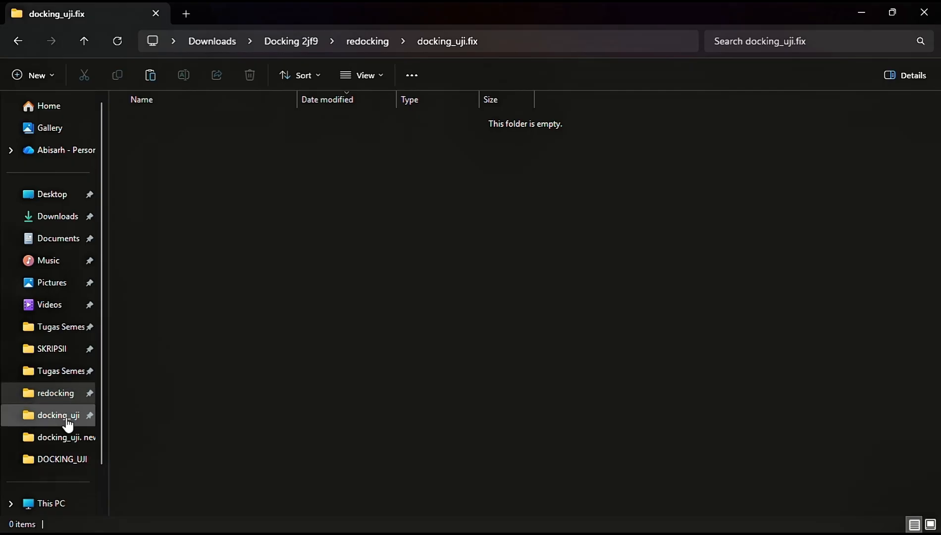
Copy ligand_uji, receptor_clean, autogrid4 and autodock4 from the DOCKING_UJI folder into redocking's docking_uji.fix folder
left_click(62, 461)
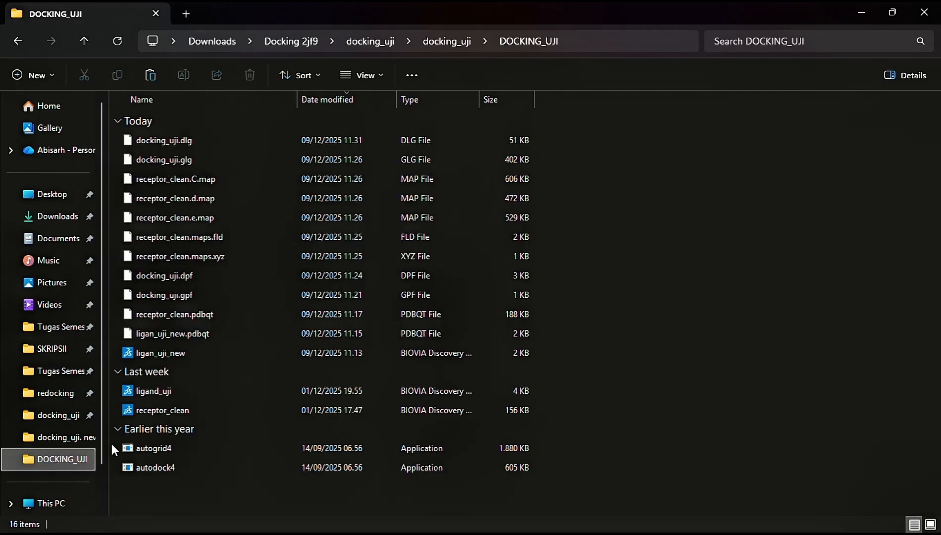
left_click(191, 394)
left_click(192, 409, "ctrl")
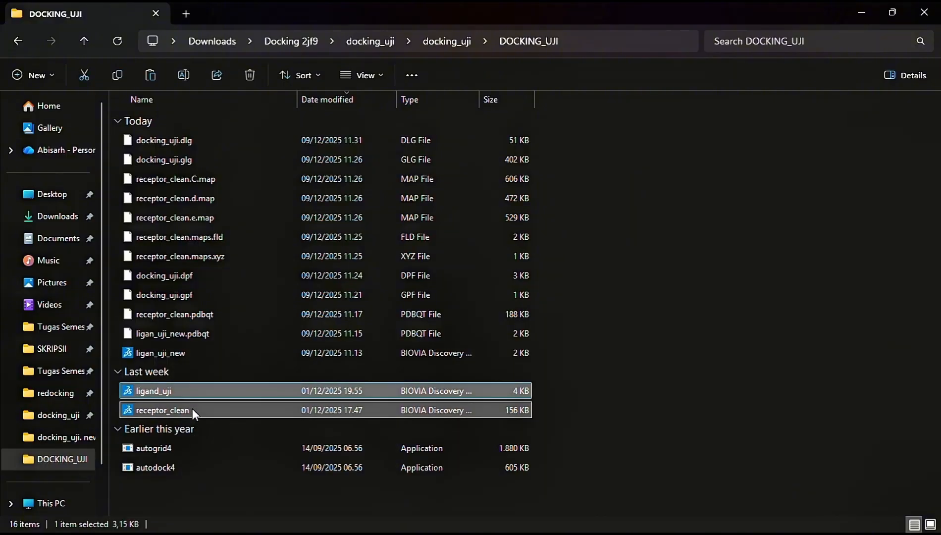
left_click(187, 446, "ctrl")
left_click(182, 467, "ctrl")
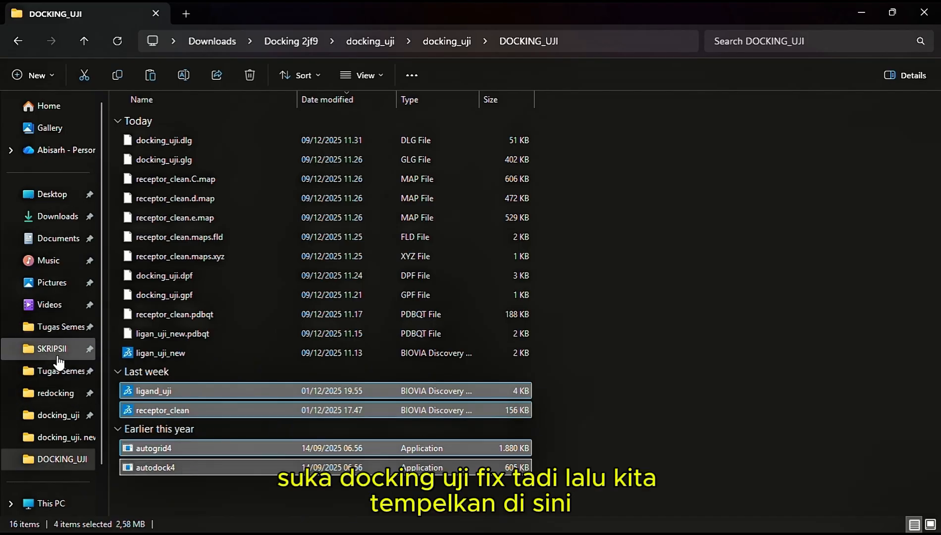
left_click(59, 392)
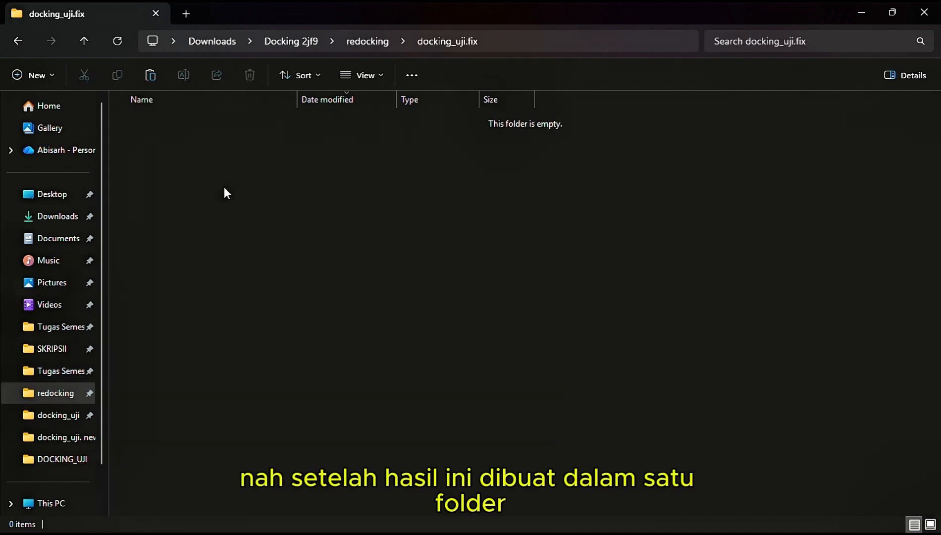
key("ctrl+v")
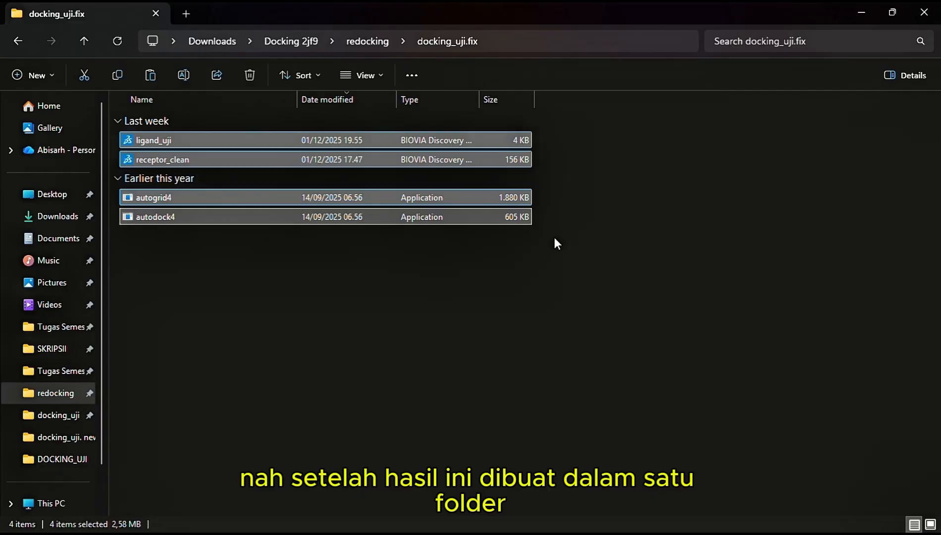
Switch to AutoDockTools by launching it from the desktop, postpone registration and maximise its window
left_click(553, 255)
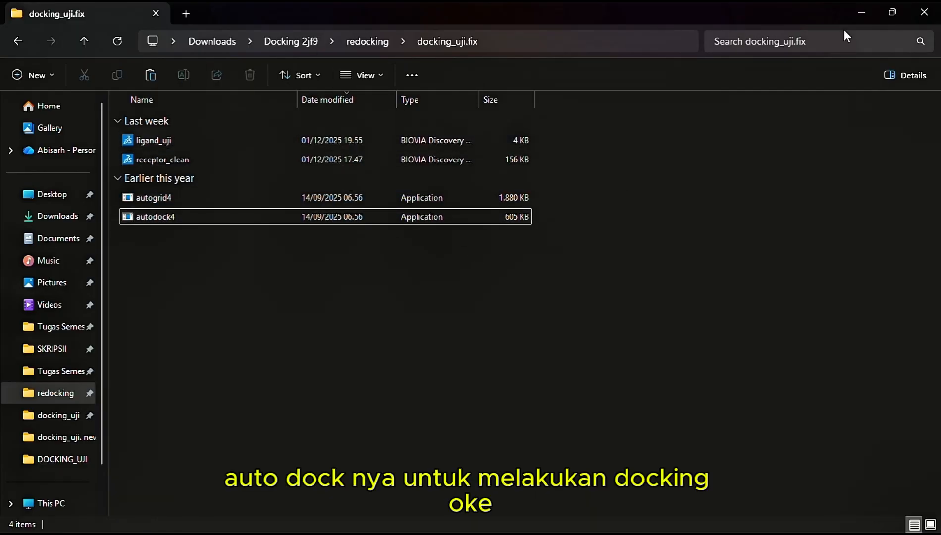
left_click(854, 12)
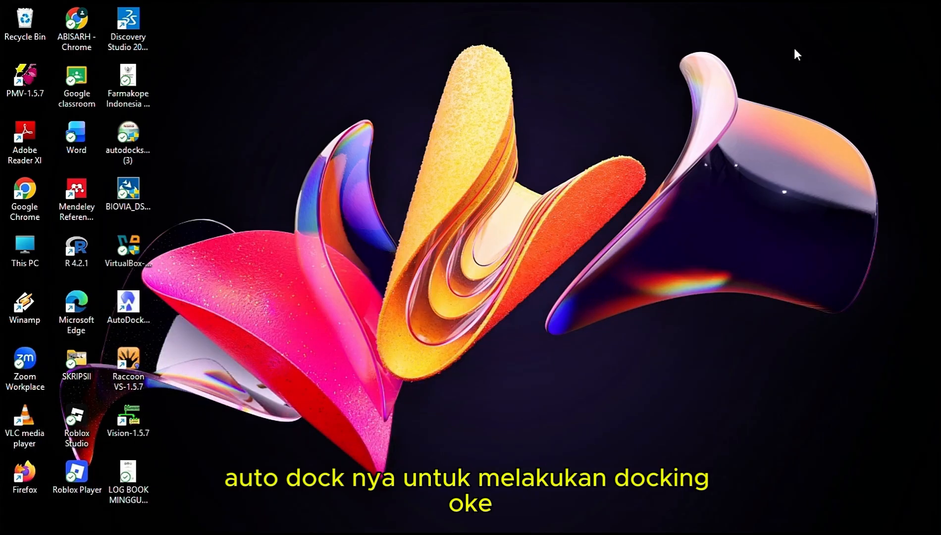
double_click(131, 297)
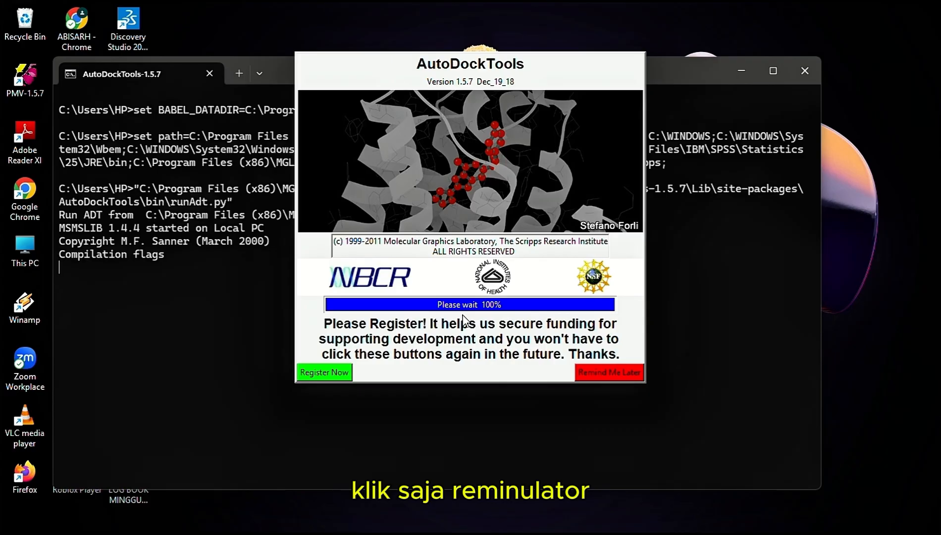
left_click(605, 372)
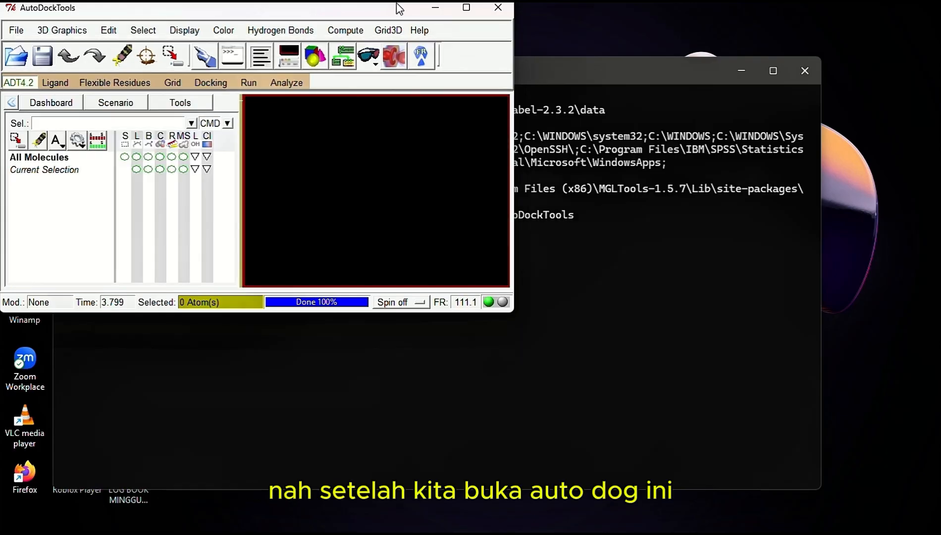
left_click_drag(336, 7, 444, 135)
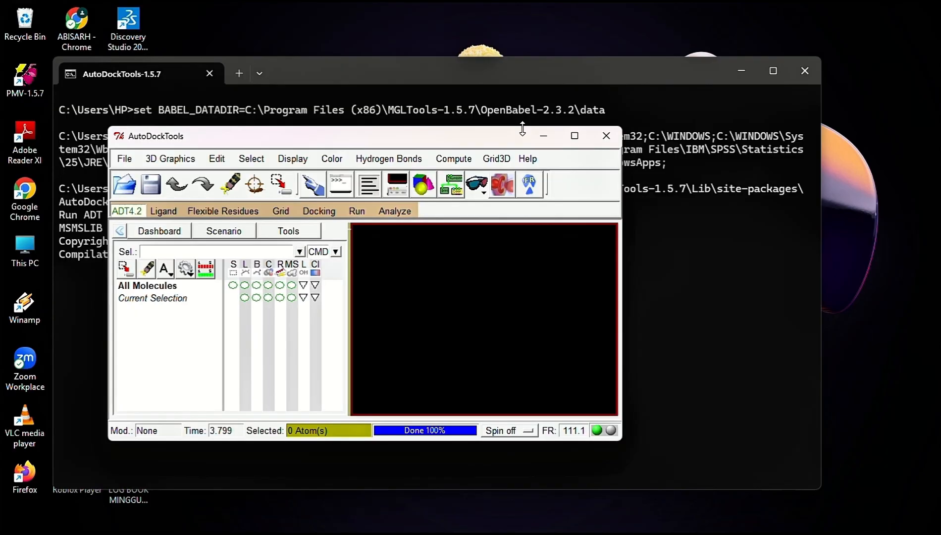
left_click(575, 137)
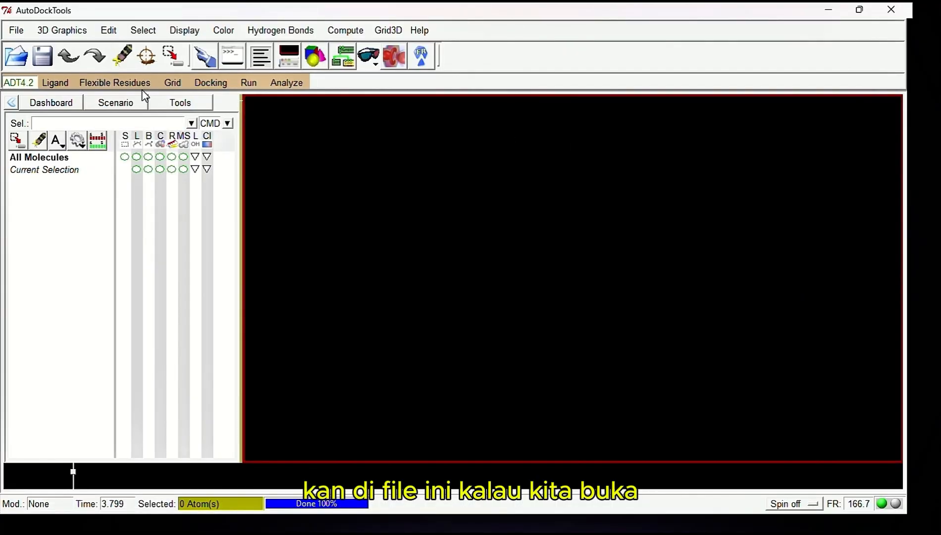
Copy the full path of the docking_uji.fix folder from File Explorer and return to AutoDockTools
left_click(18, 56)
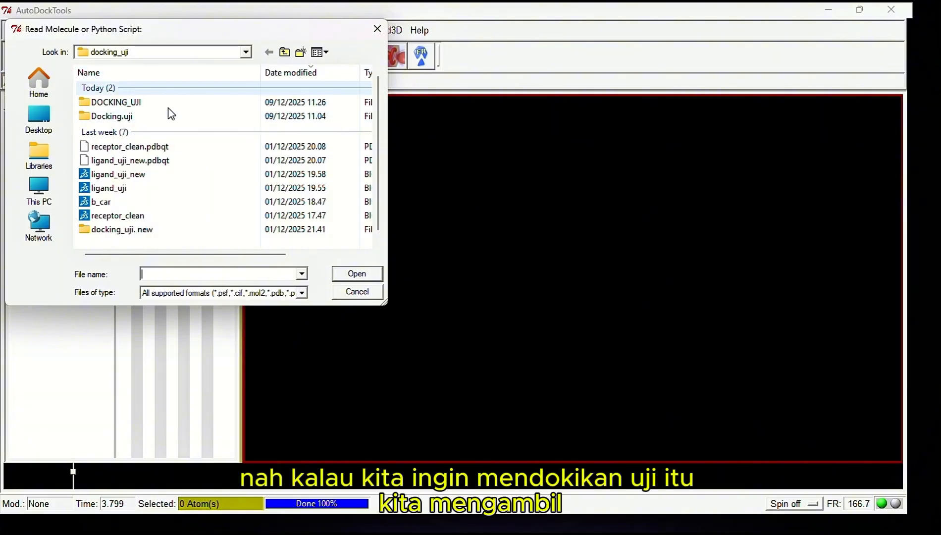
left_click(374, 29)
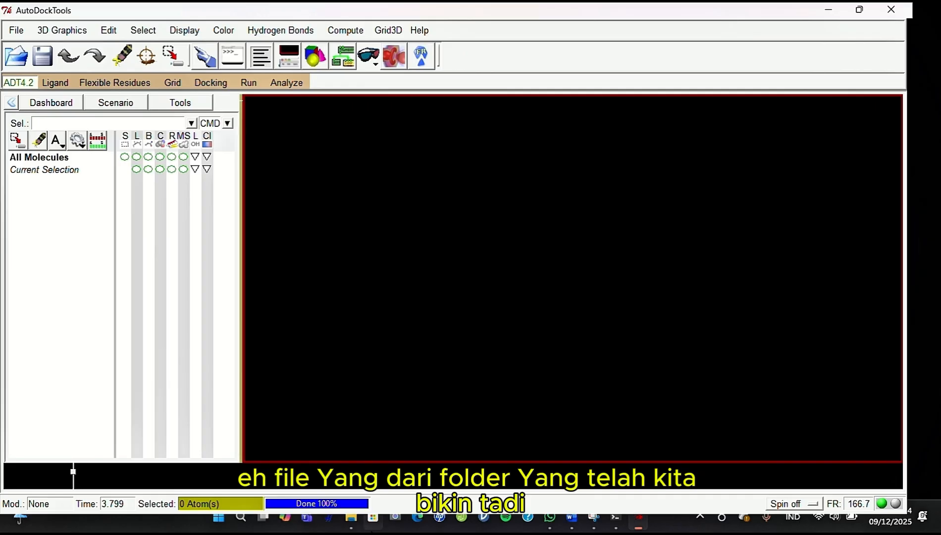
mouse_move(351, 519)
left_click(345, 449)
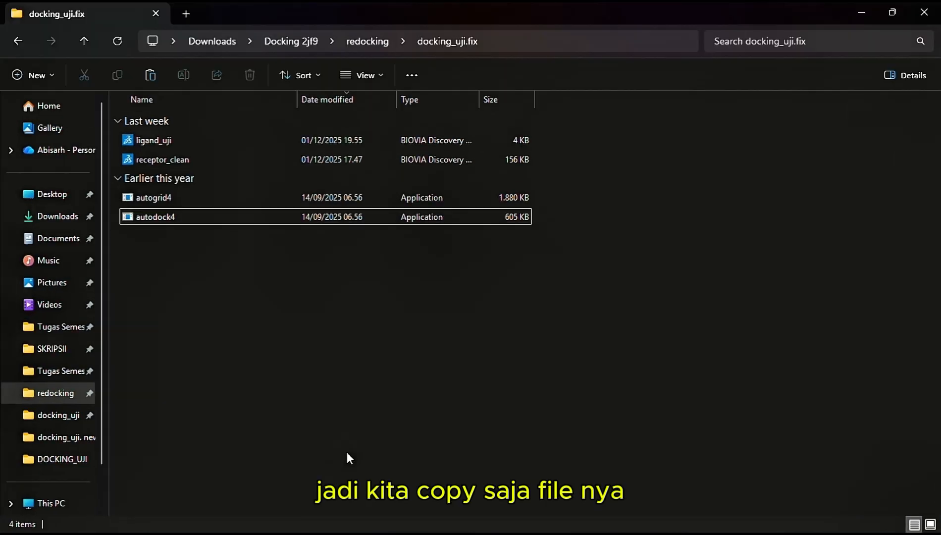
left_click(595, 44)
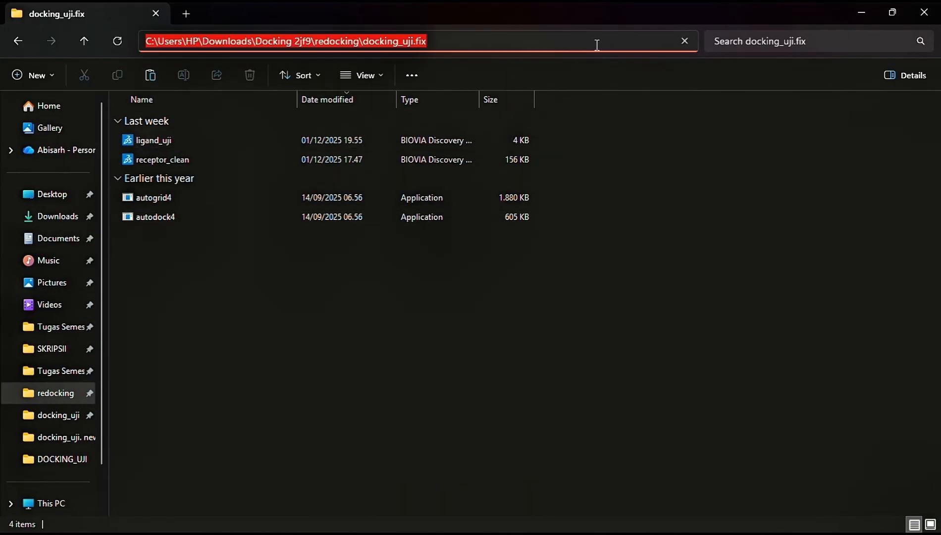
left_click(867, 11)
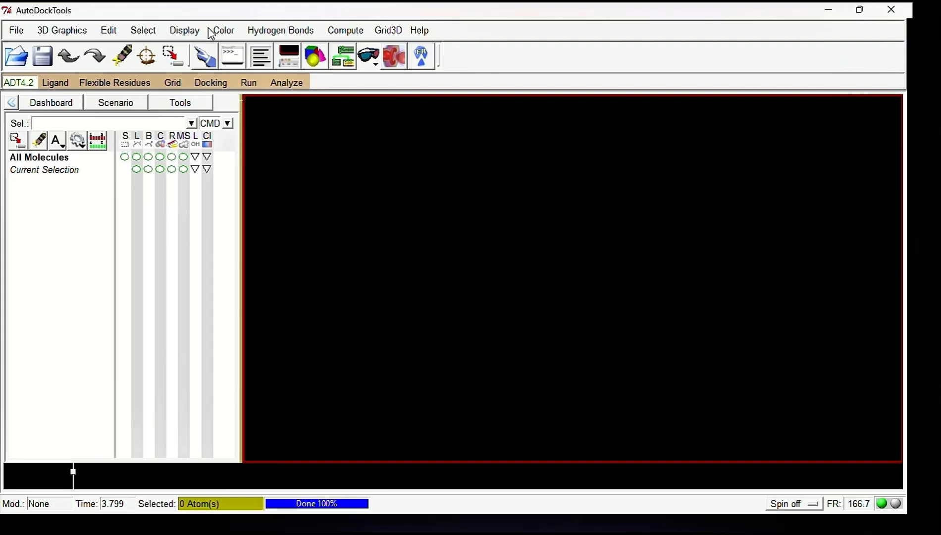
Set the Startup Directory preference to the copied path of redocking\docking_uji.fix and close the preferences
left_click(15, 32)
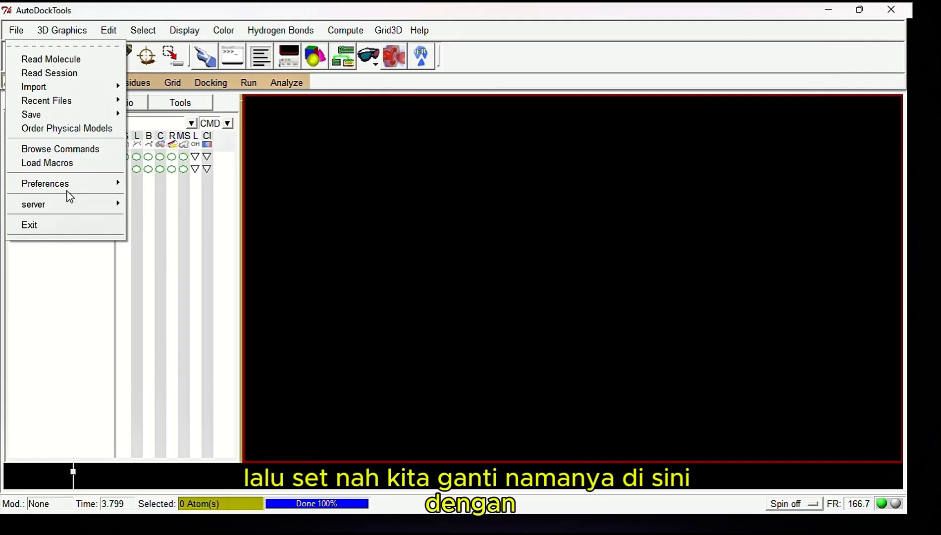
mouse_move(74, 184)
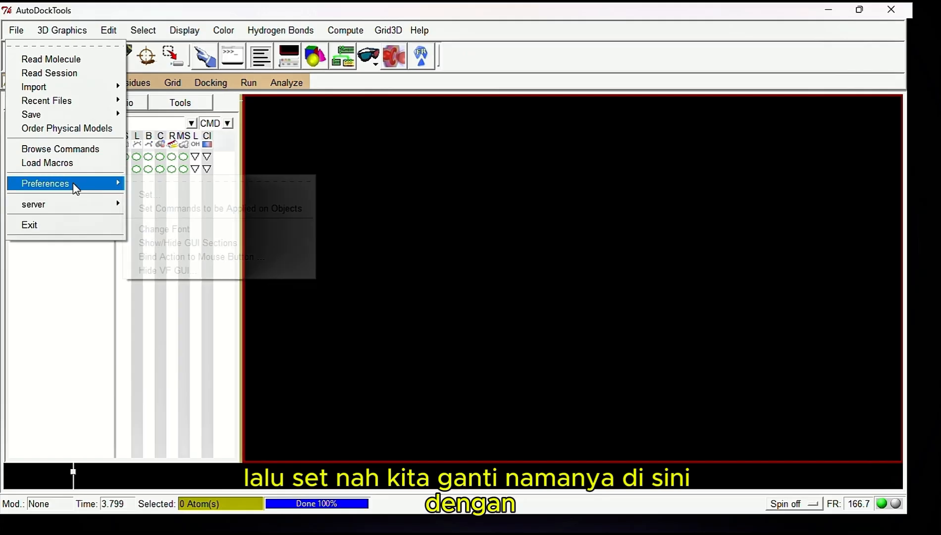
left_click(155, 195)
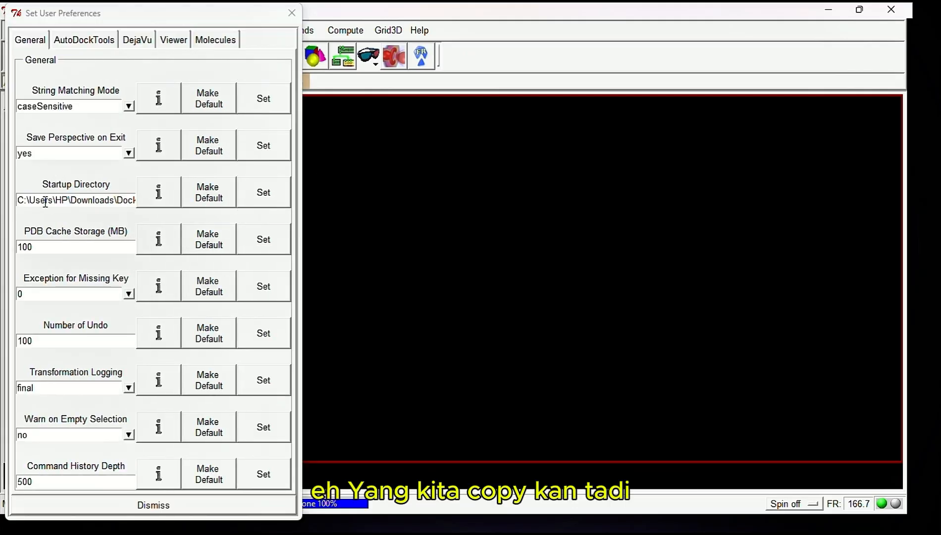
left_click_drag(19, 200, 184, 209)
key("ctrl+v")
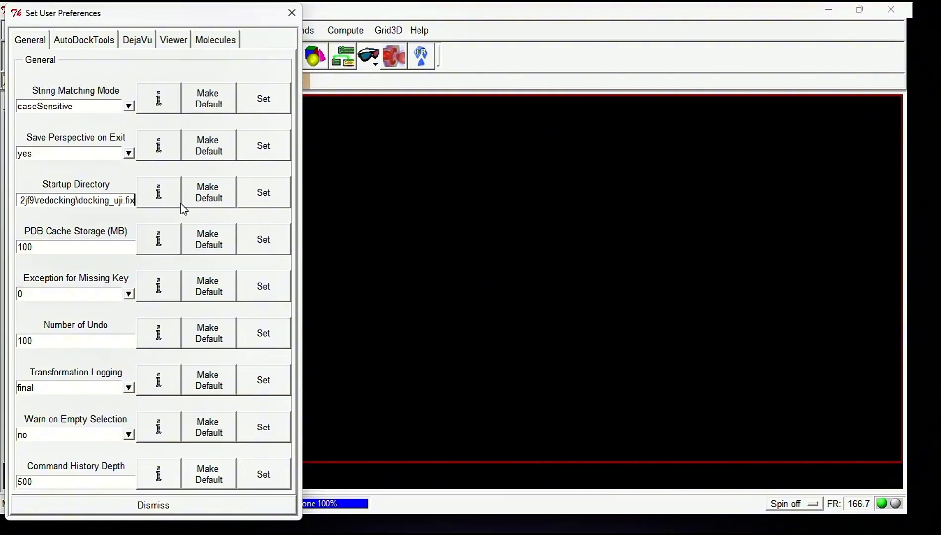
left_click(270, 199)
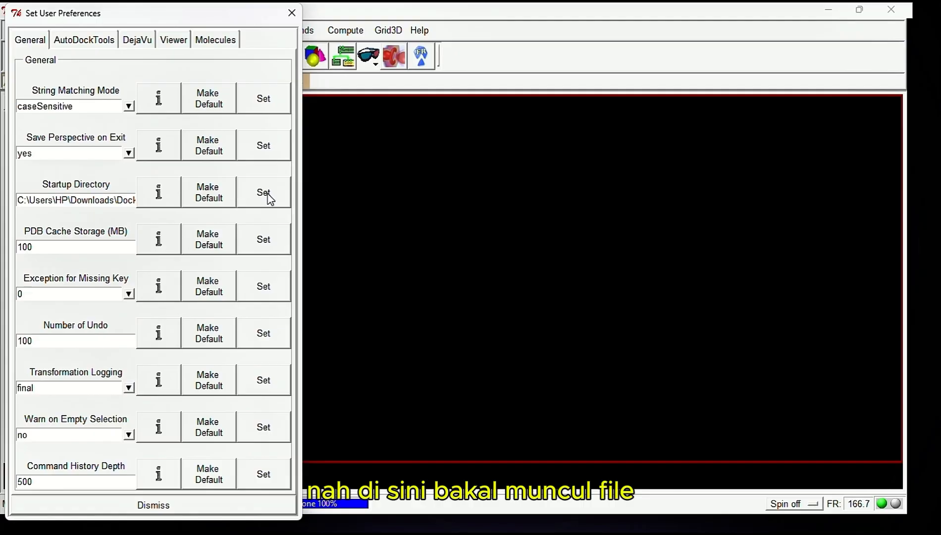
left_click(288, 18)
Load the ligand_uji molecule from the docking_uji.fix folder and delete its water
left_click(14, 60)
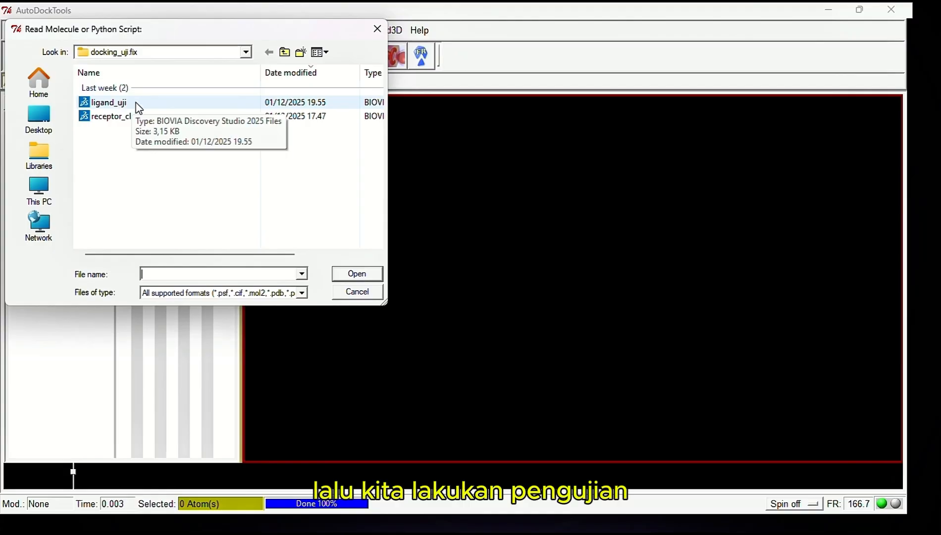
double_click(197, 108)
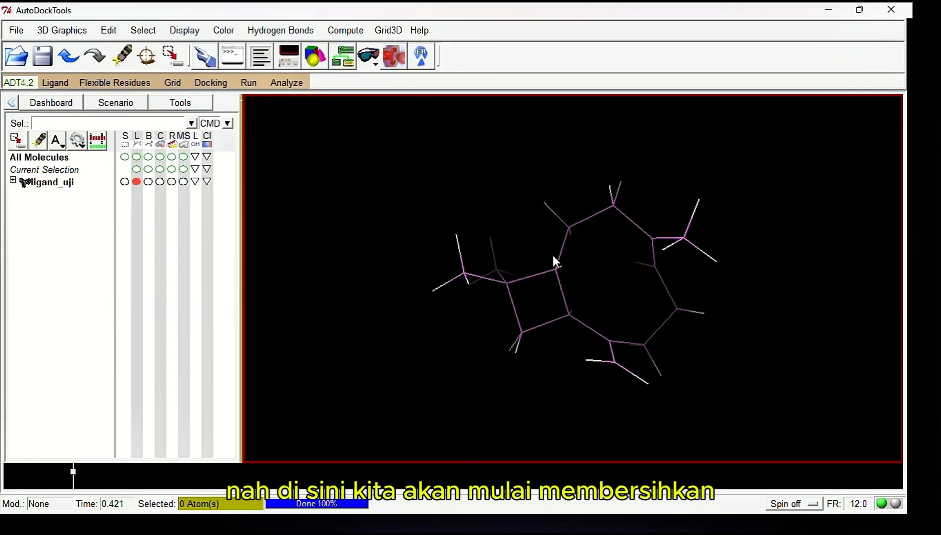
left_click(109, 32)
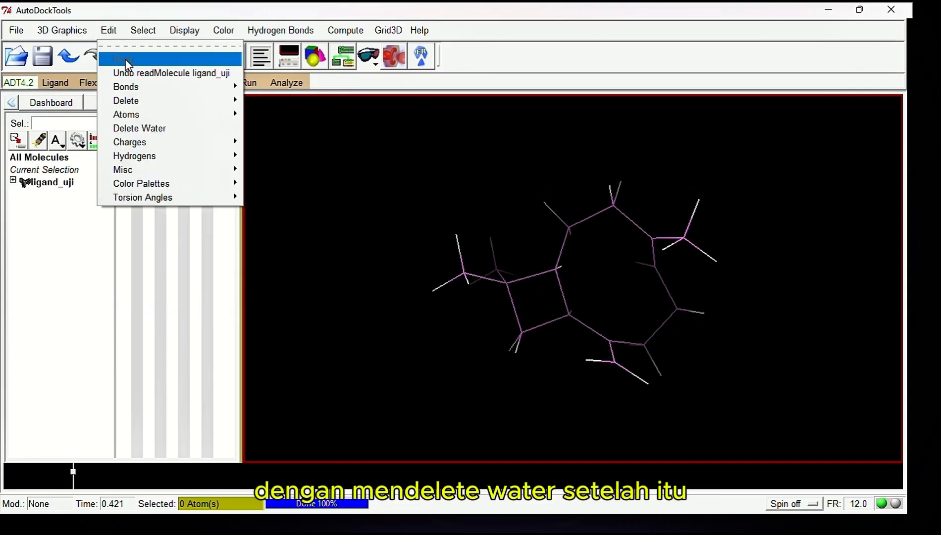
left_click(164, 130)
Add polar-only hydrogens to ligand_uji using the noBondOrder method, with atom renumbering set to yes
left_click(108, 30)
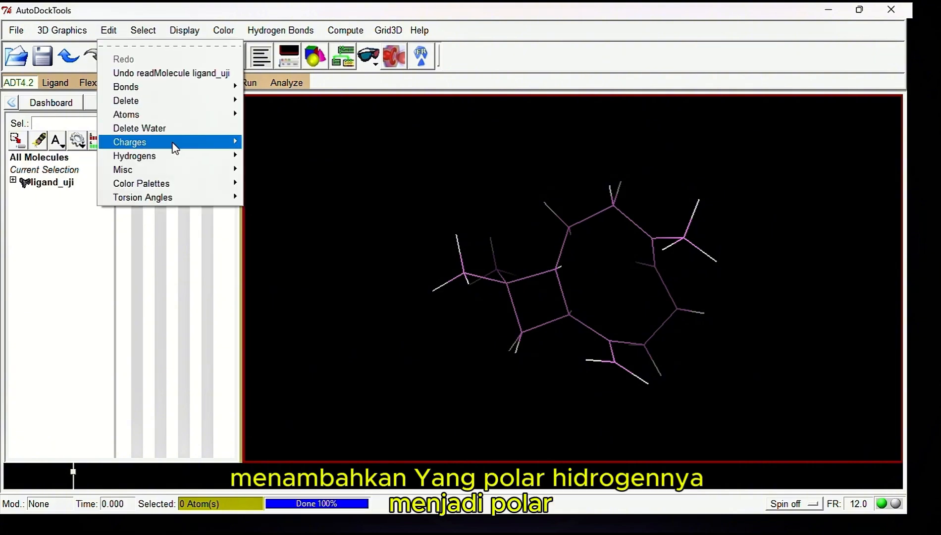
mouse_move(203, 158)
left_click(266, 166)
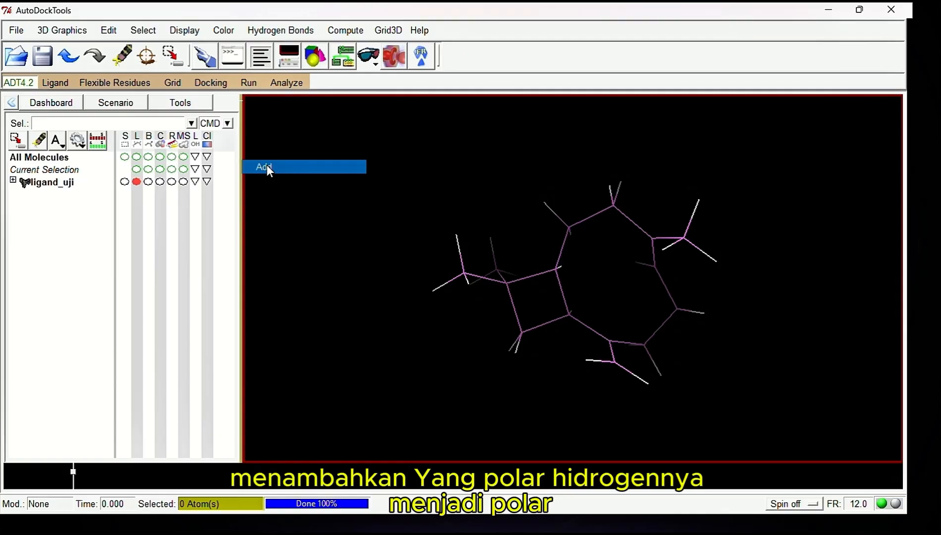
left_click(366, 171)
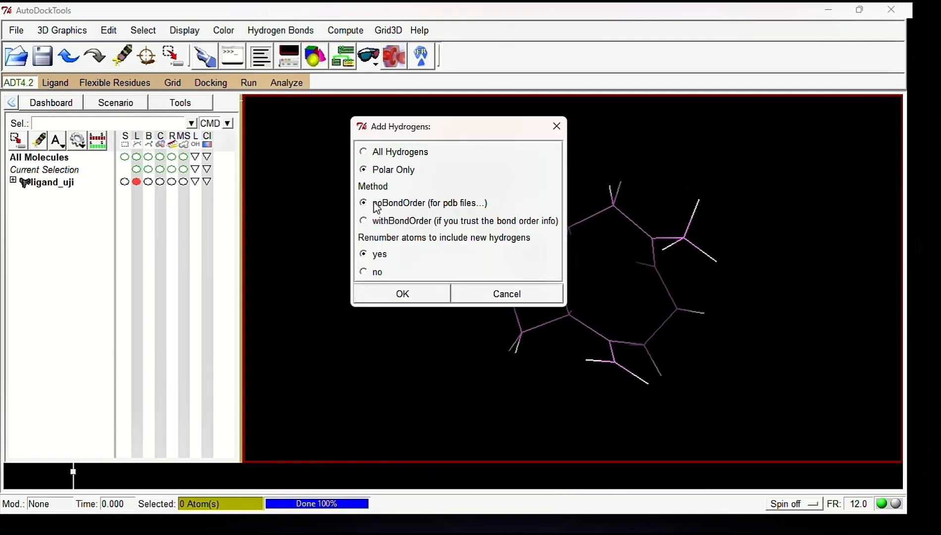
left_click(400, 296)
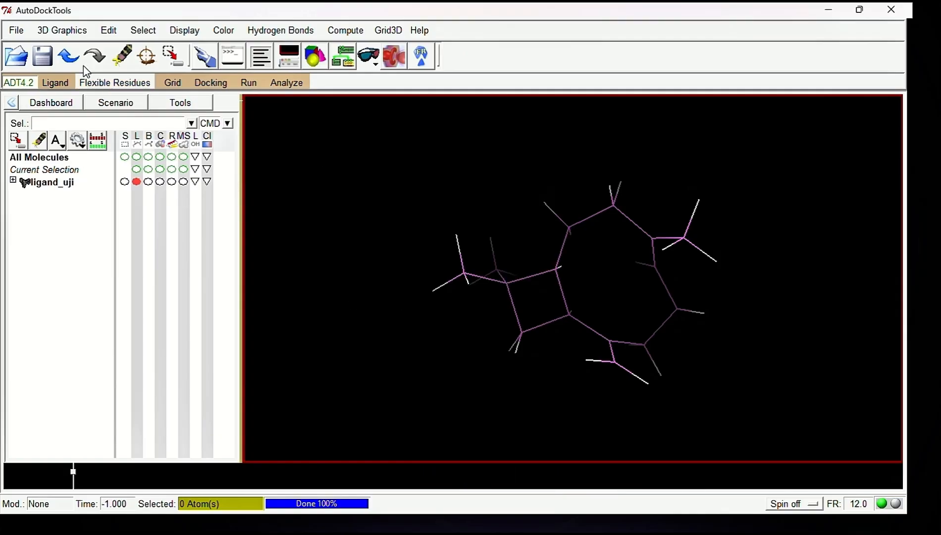
Merge the non-polar hydrogens of ligand_uji and compute its Gasteiger charges
left_click(108, 31)
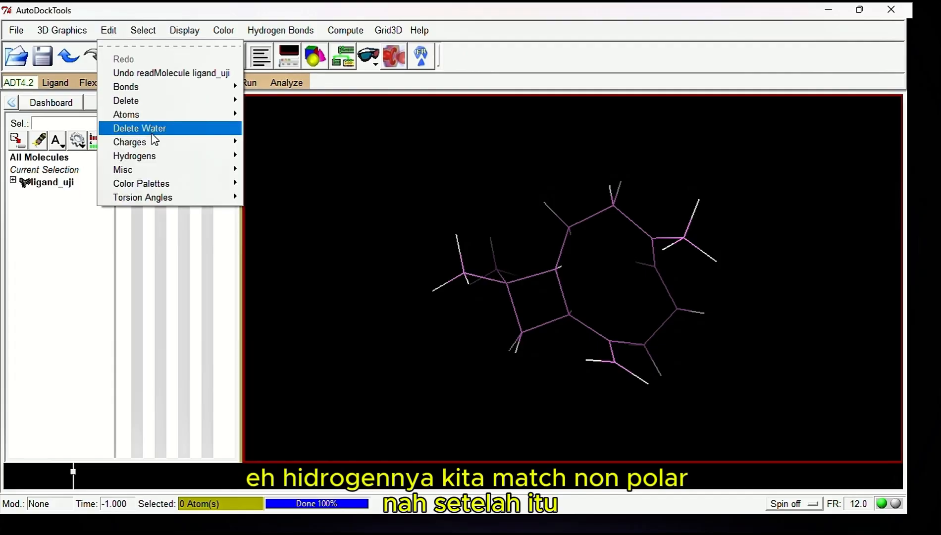
mouse_move(152, 156)
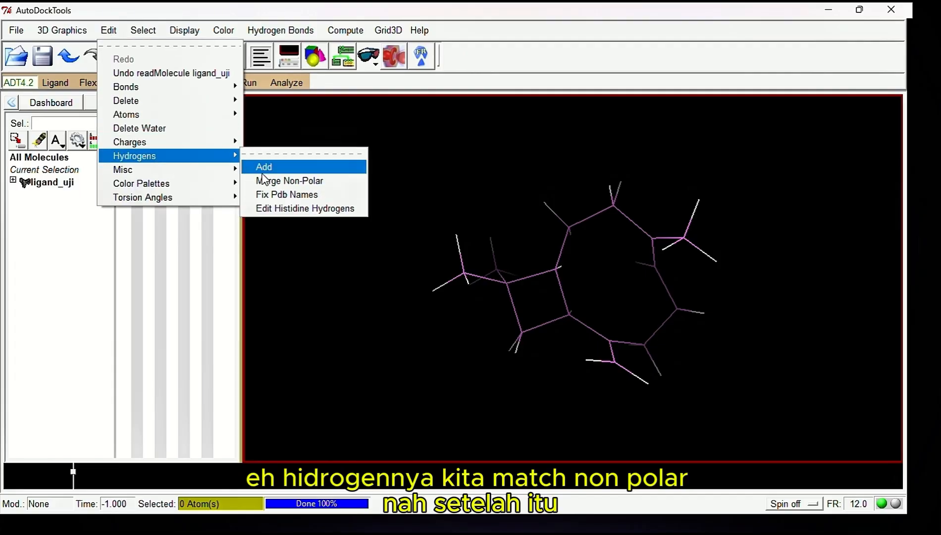
left_click(278, 182)
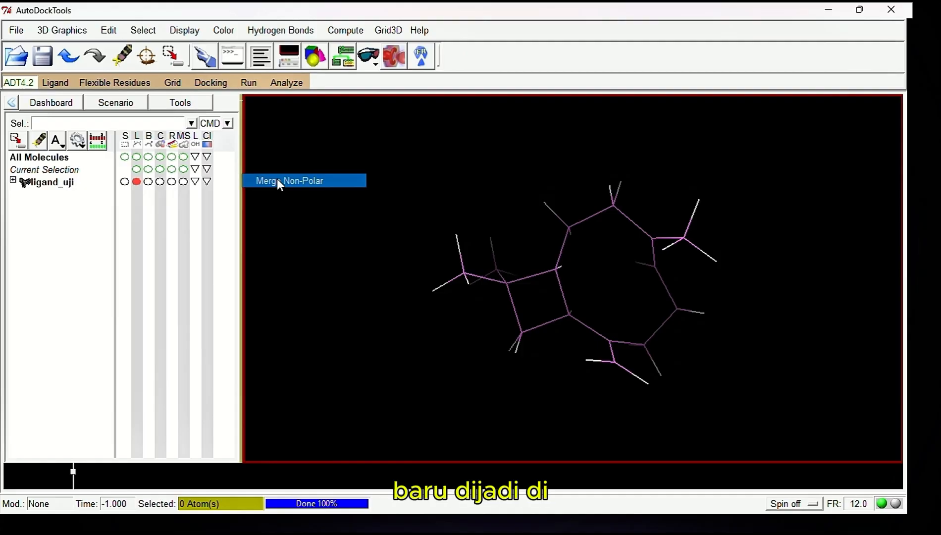
left_click(108, 31)
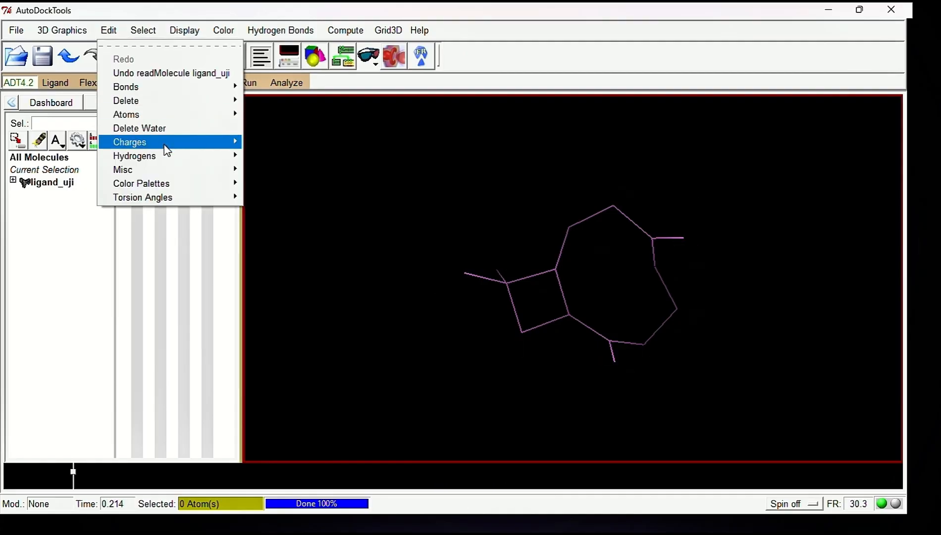
mouse_move(175, 147)
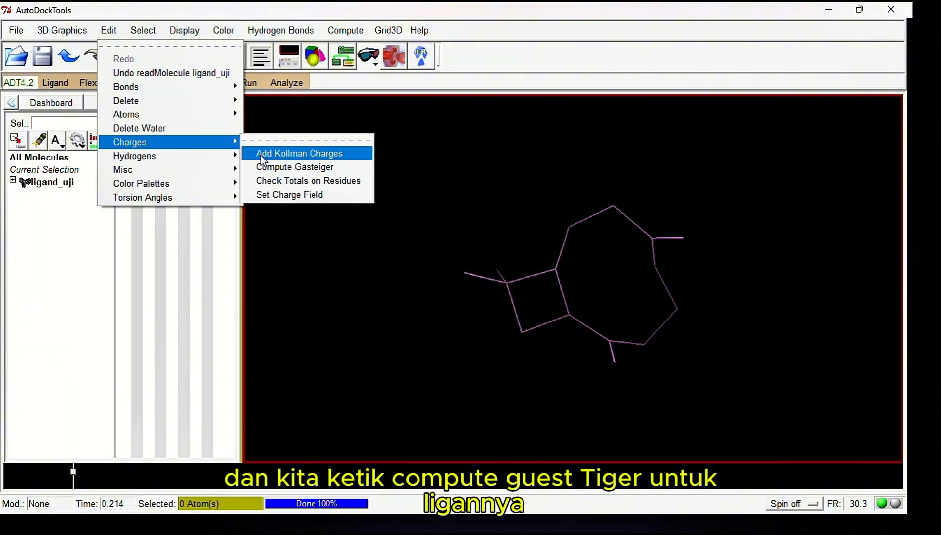
left_click(271, 171)
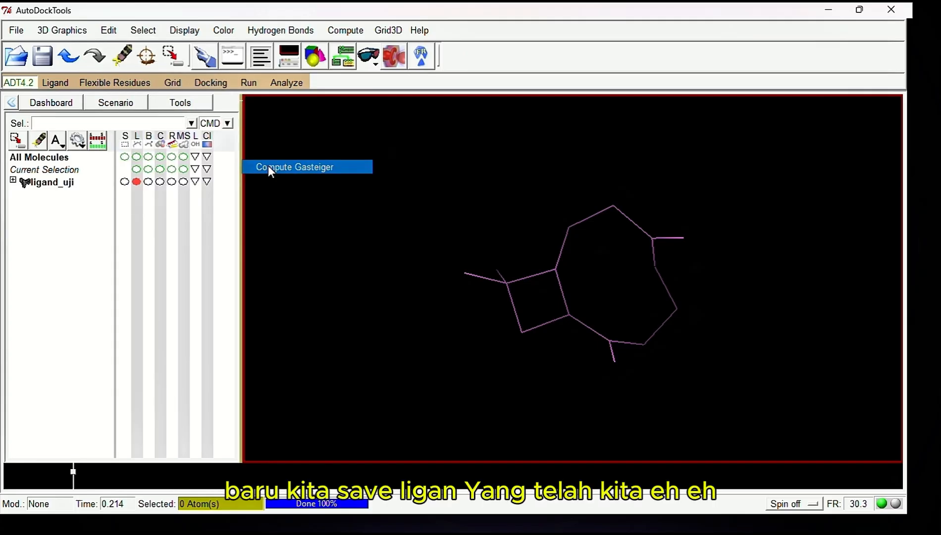
left_click(555, 323)
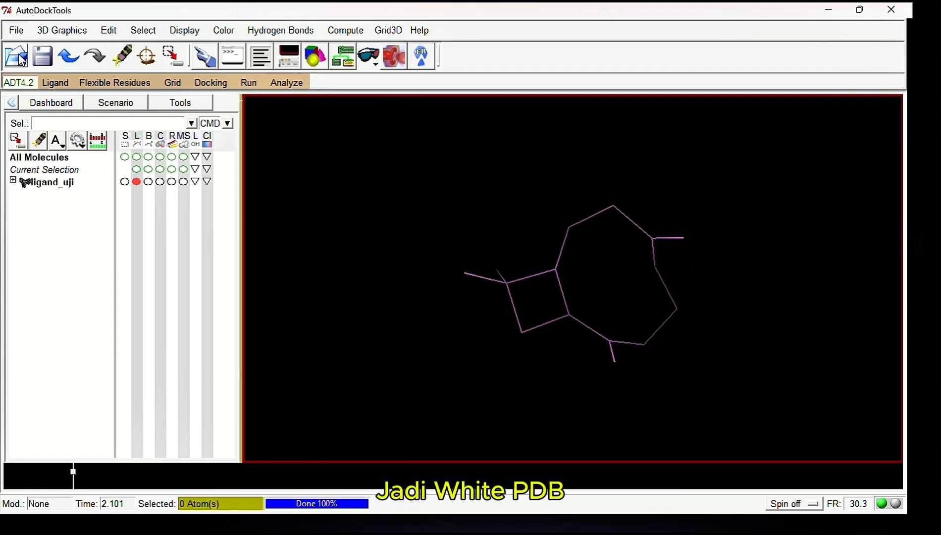
Save the prepared ligand as the PDB file ligan_uji_new in the docking_uji.fix folder, keeping the default HETATM record
left_click(16, 30)
mouse_move(42, 110)
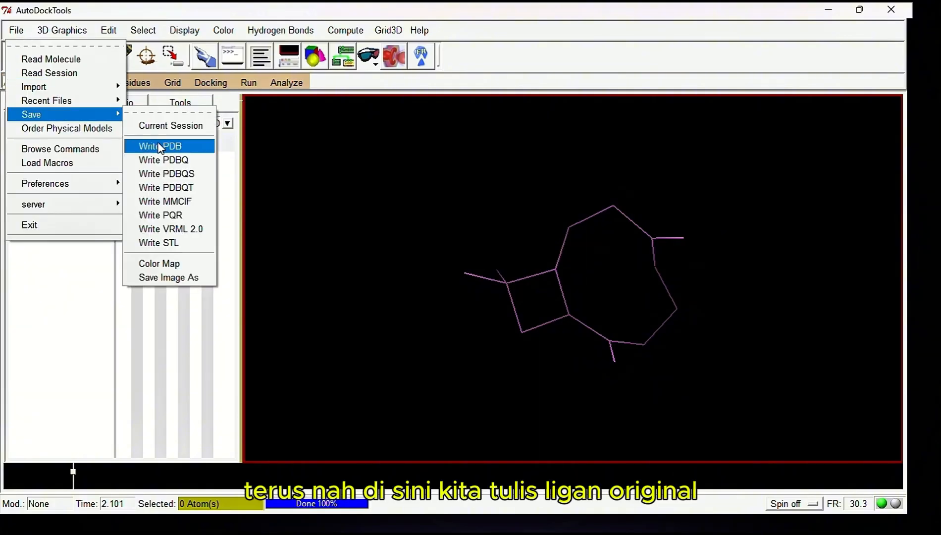
left_click(160, 146)
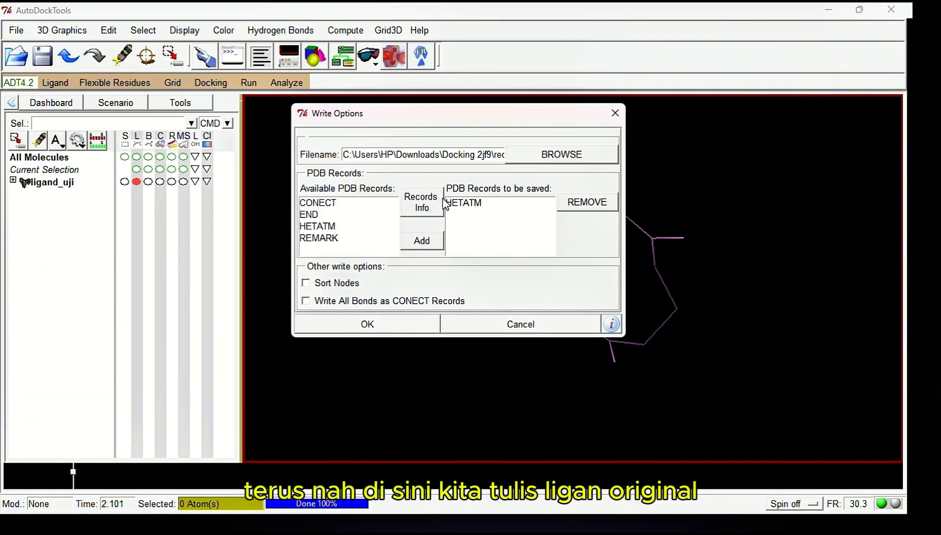
left_click(547, 154)
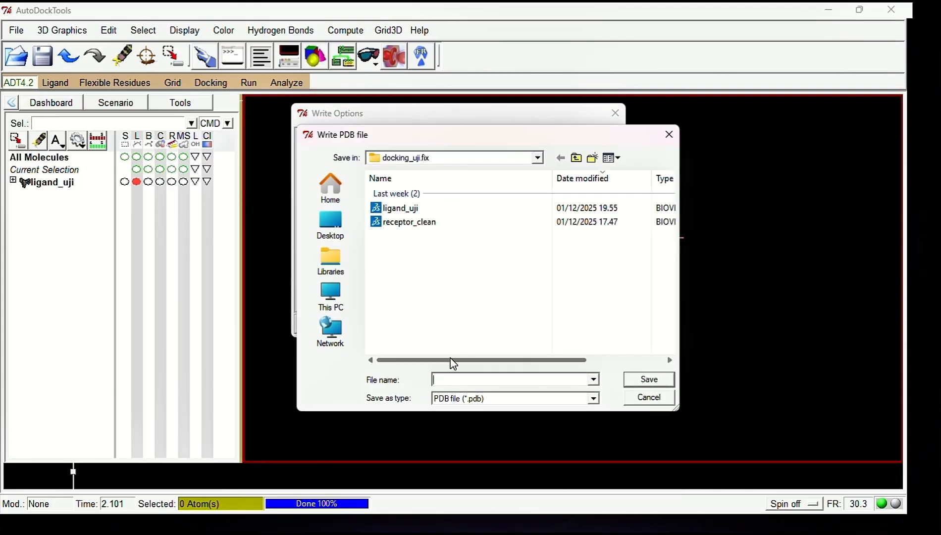
type("ligan")
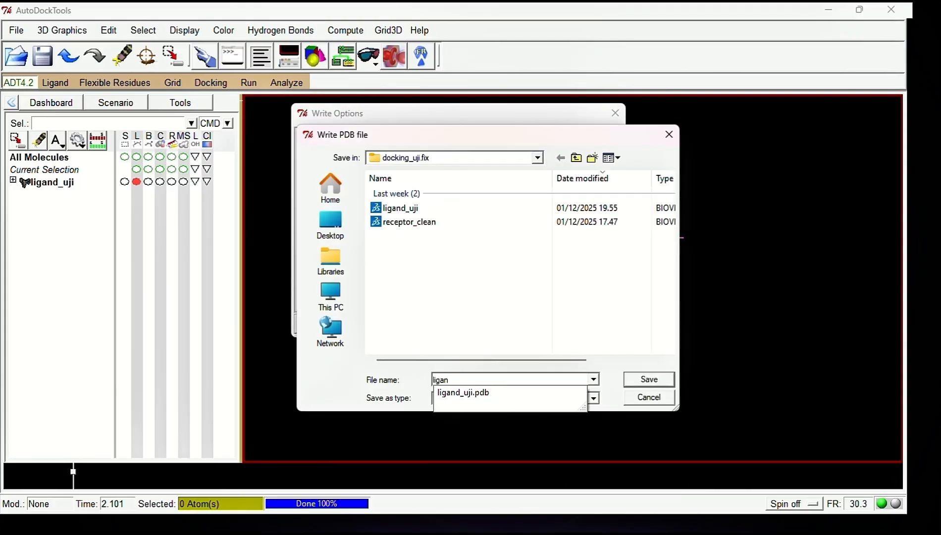
type("_uji_")
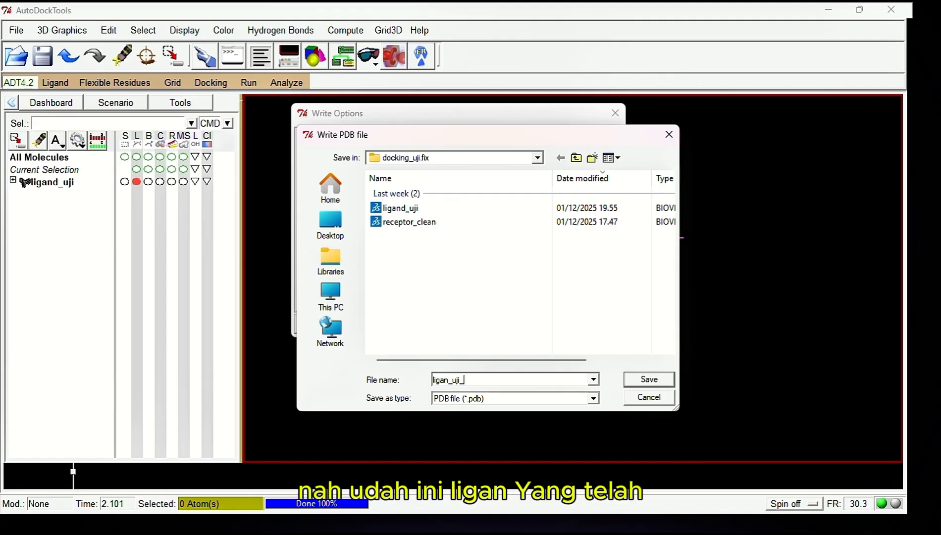
type("new")
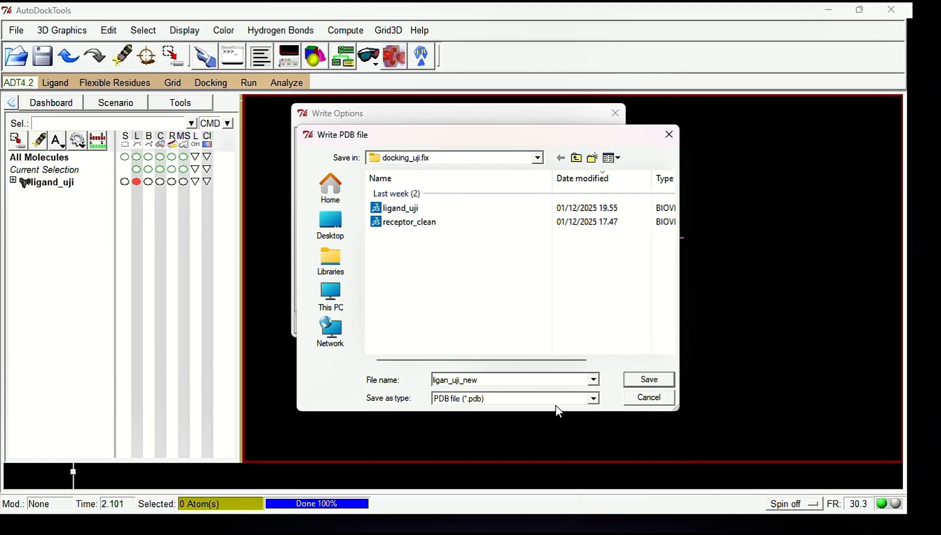
left_click(646, 381)
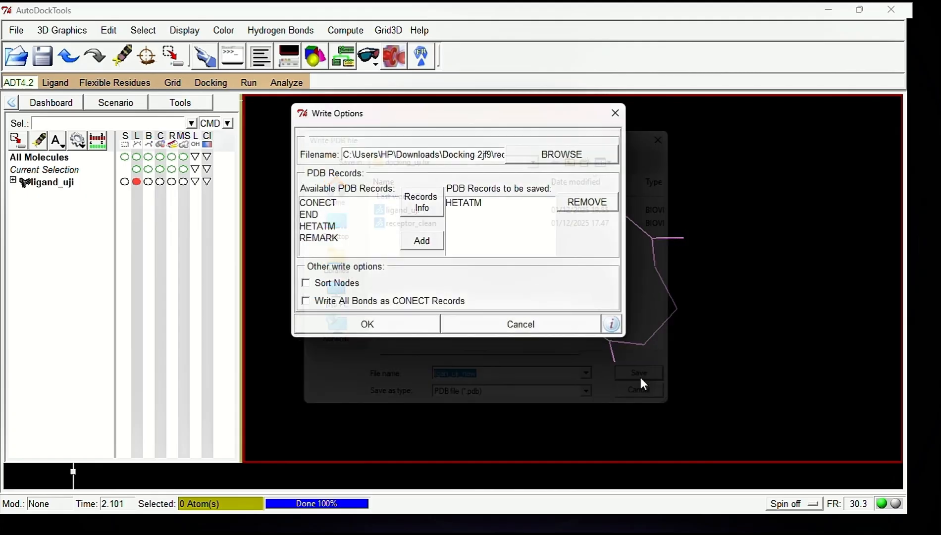
left_click(386, 331)
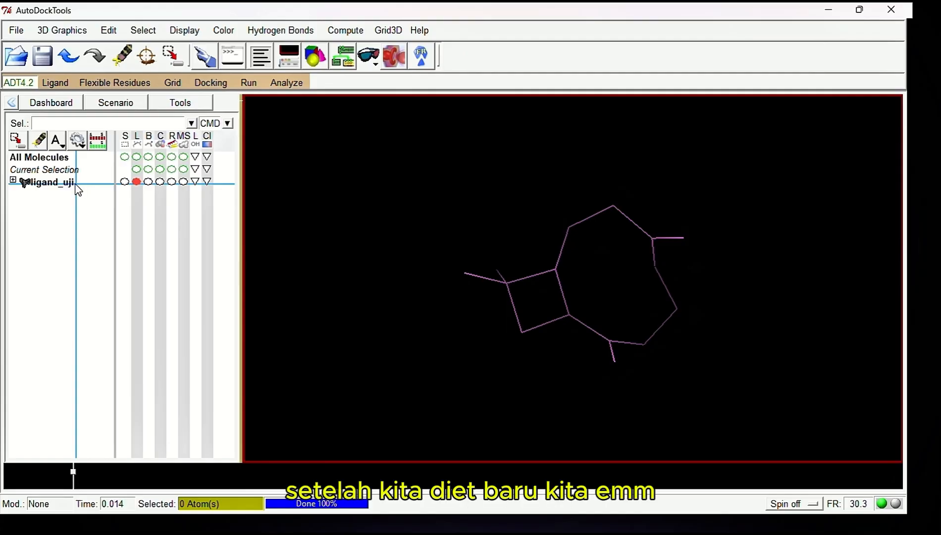
Delete ligand_uji from the workspace and load the receptor_clean molecule from the docking_uji.fix folder
right_click(72, 192)
left_click(105, 293)
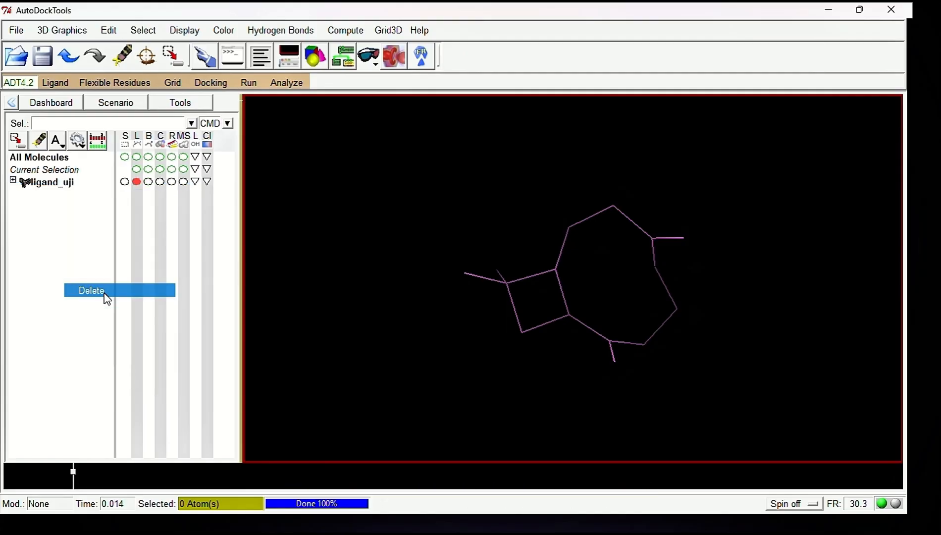
left_click(16, 30)
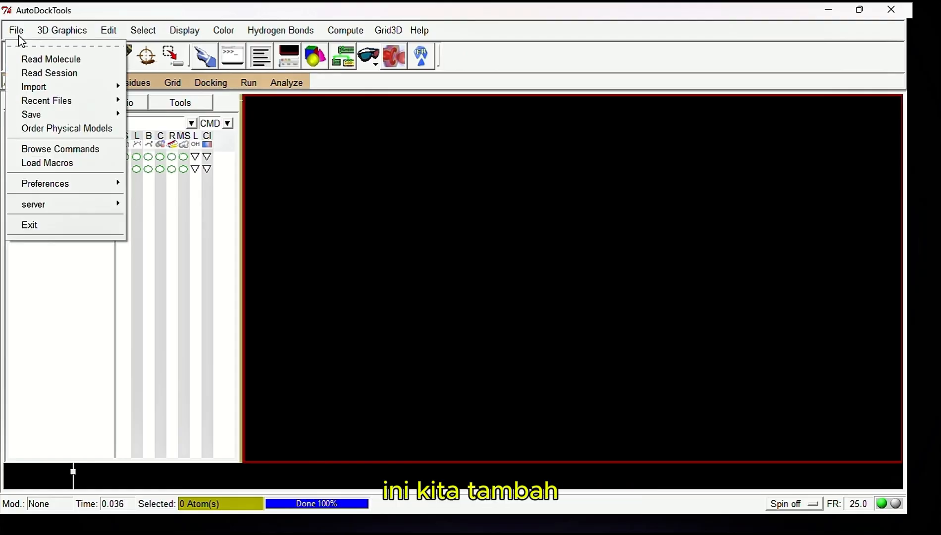
left_click(282, 215)
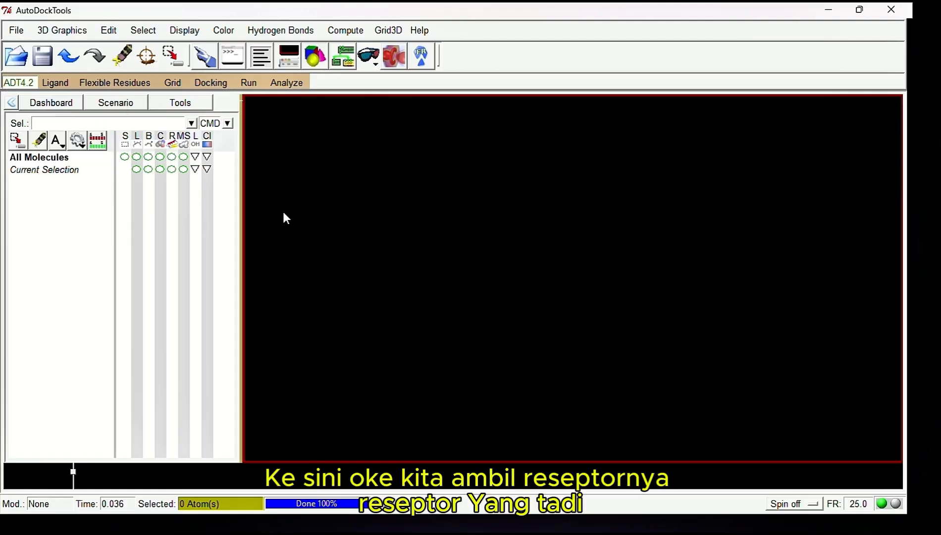
left_click(16, 53)
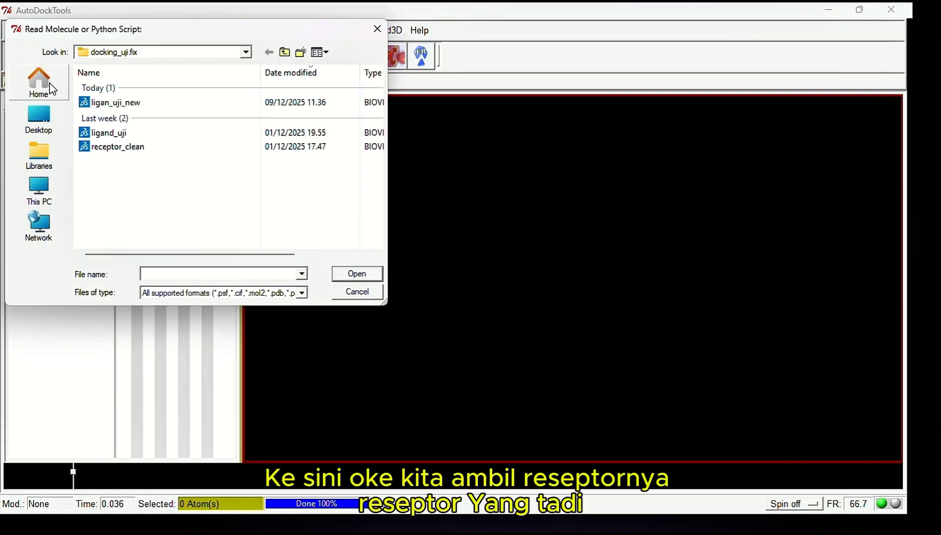
left_click(117, 146)
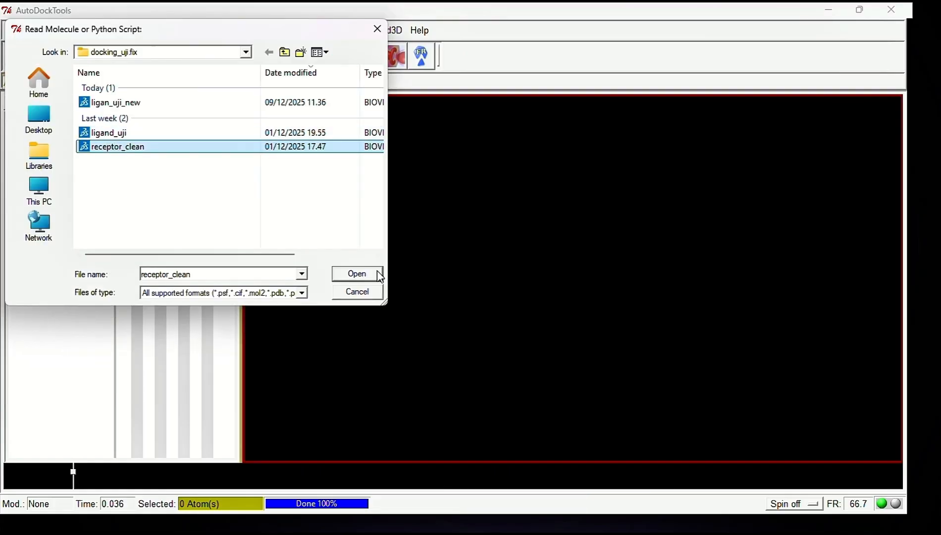
left_click(358, 274)
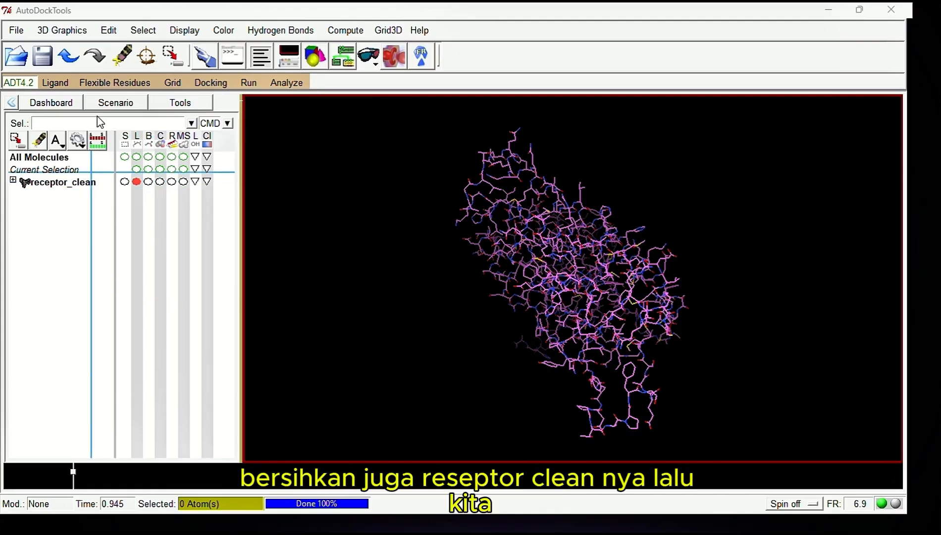
Delete the water of receptor_clean and add polar-only hydrogens using the noBondOrder method, with atom renumbering set to yes
left_click(106, 30)
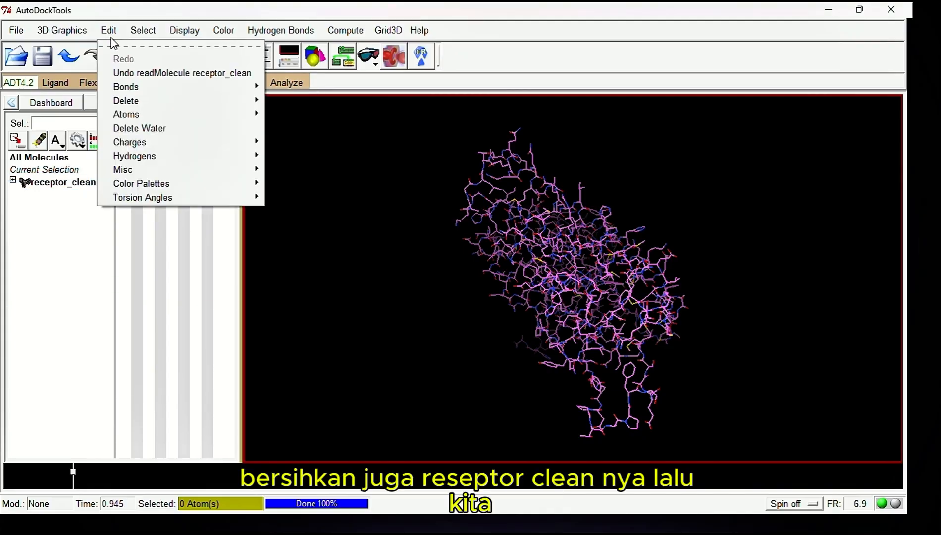
left_click(153, 128)
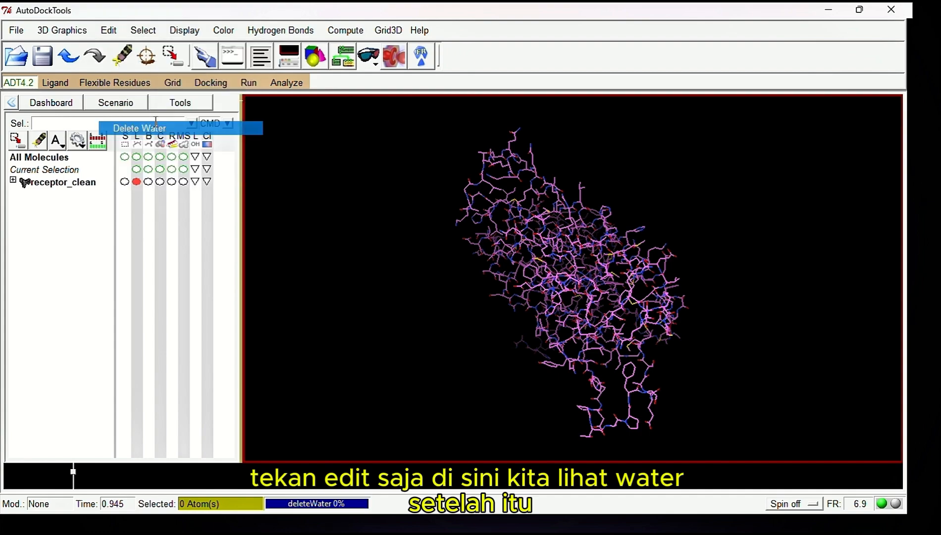
left_click(108, 31)
mouse_move(138, 158)
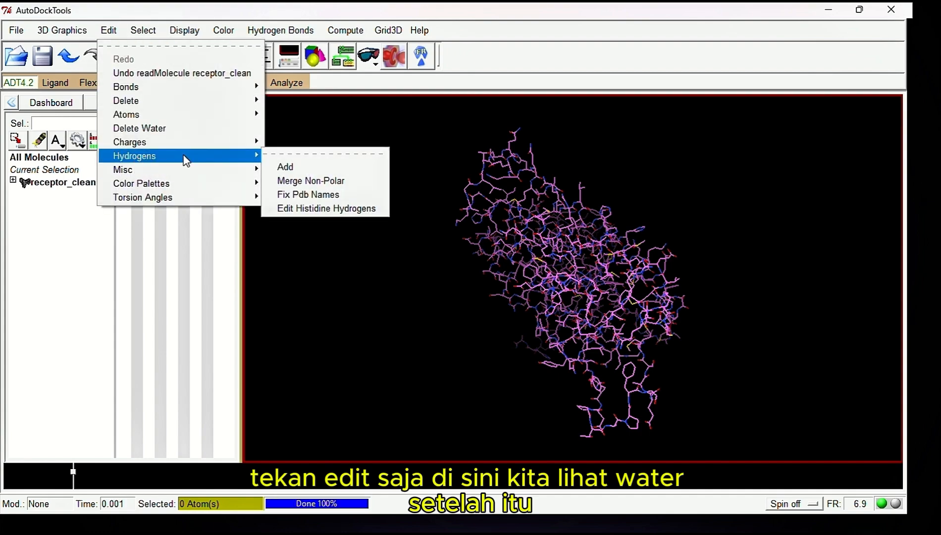
left_click(284, 165)
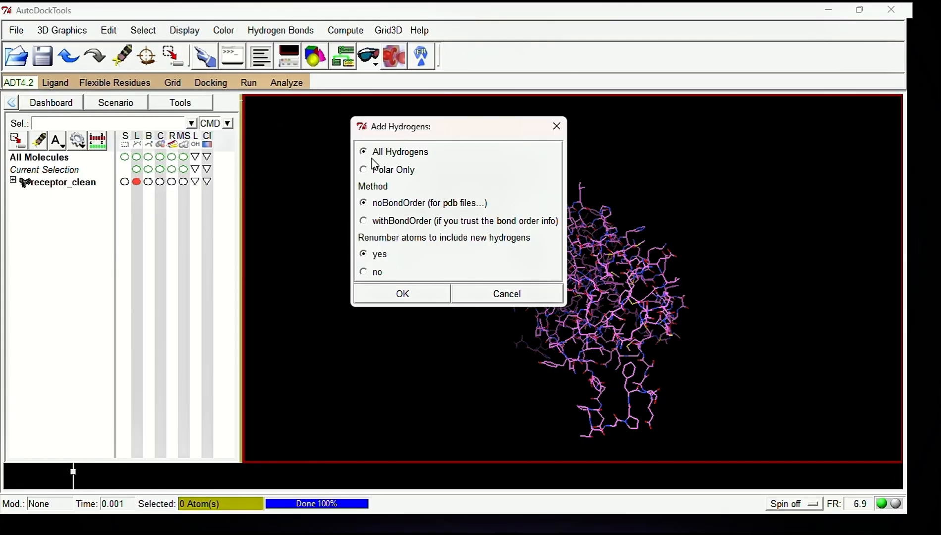
left_click(372, 169)
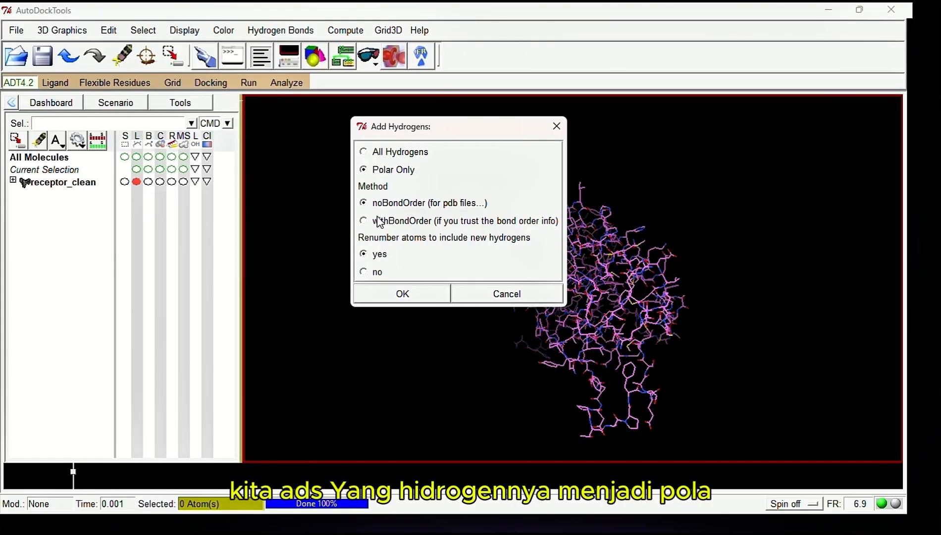
left_click(399, 292)
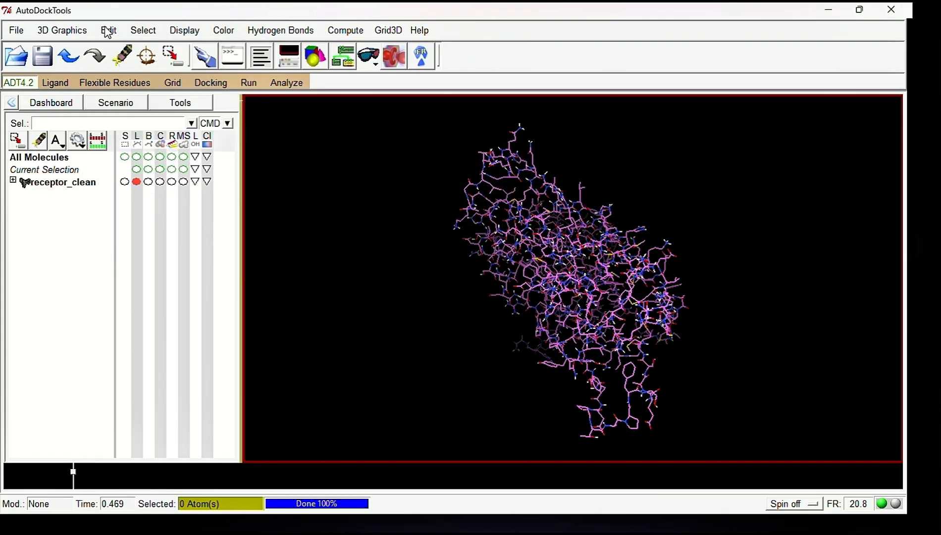
Merge the non-polar hydrogens of receptor_clean and add Kollman charges to it
left_click(108, 31)
mouse_move(154, 148)
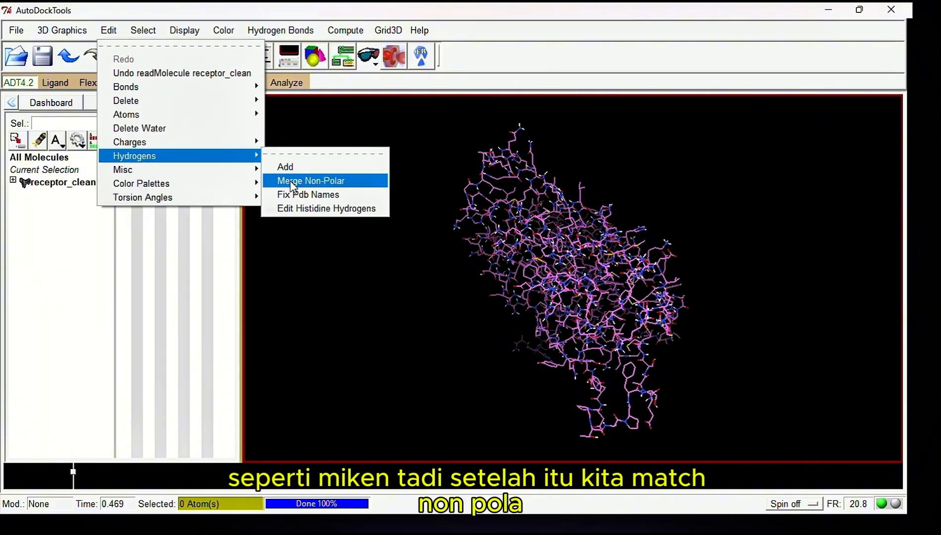
left_click(292, 182)
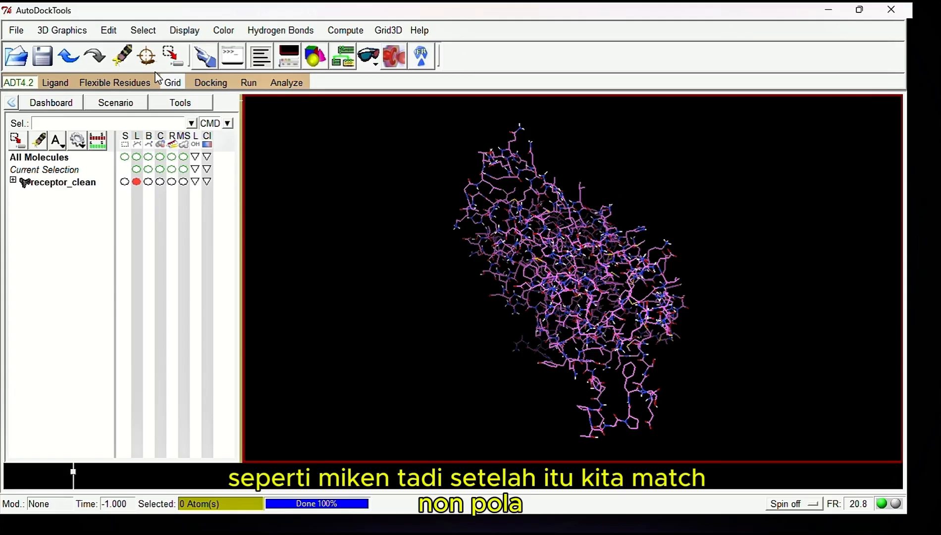
left_click(108, 30)
mouse_move(189, 141)
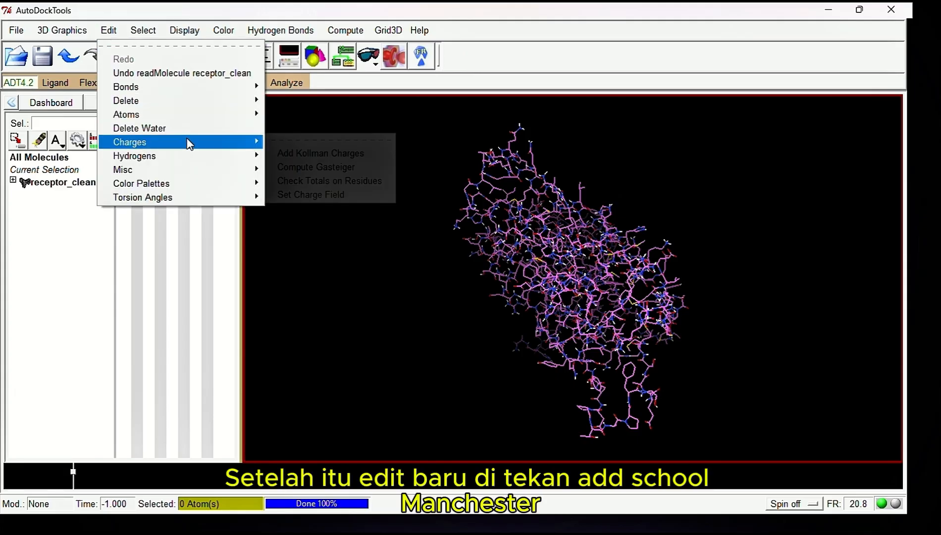
left_click(302, 154)
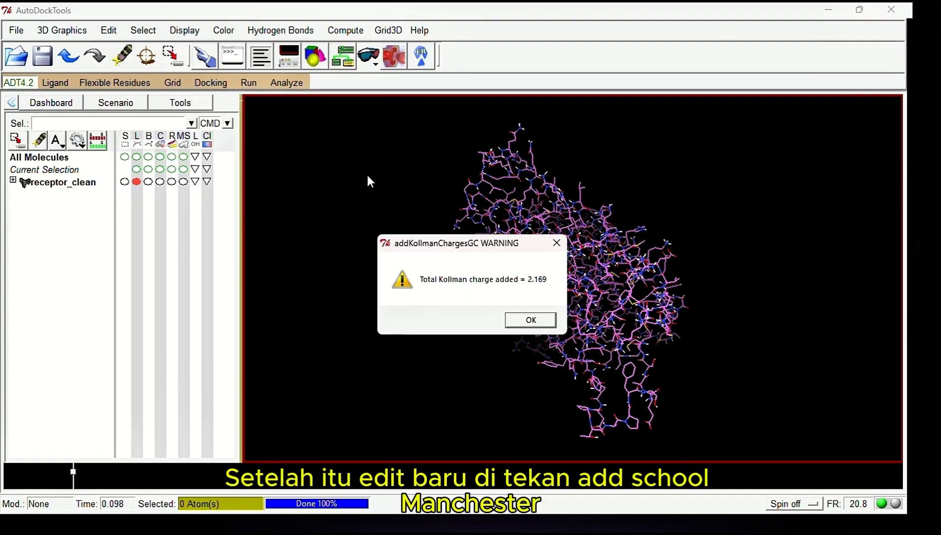
left_click(534, 321)
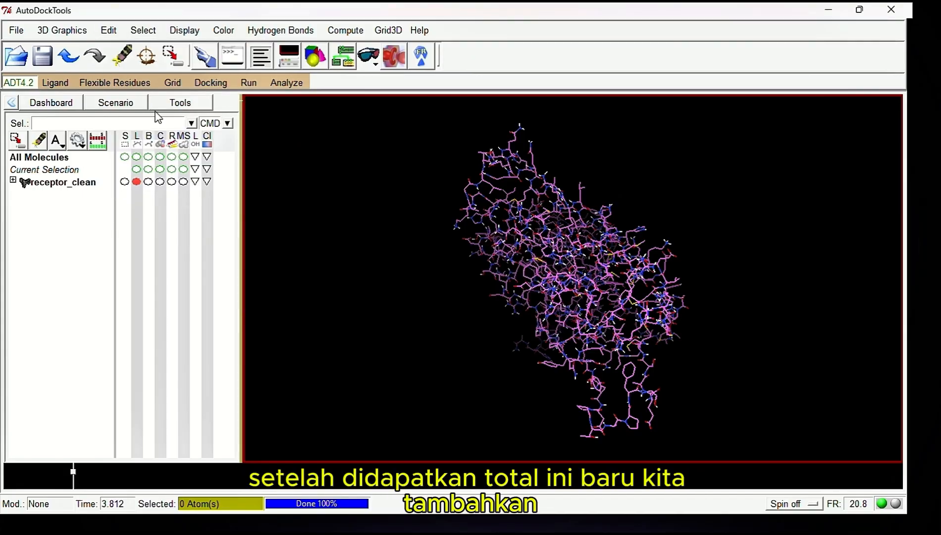
Open ligan_uji_new from the docking_uji.fix folder as the AutoDock4 ligand, using the PDB file type, and accept its setup summary
left_click(68, 85)
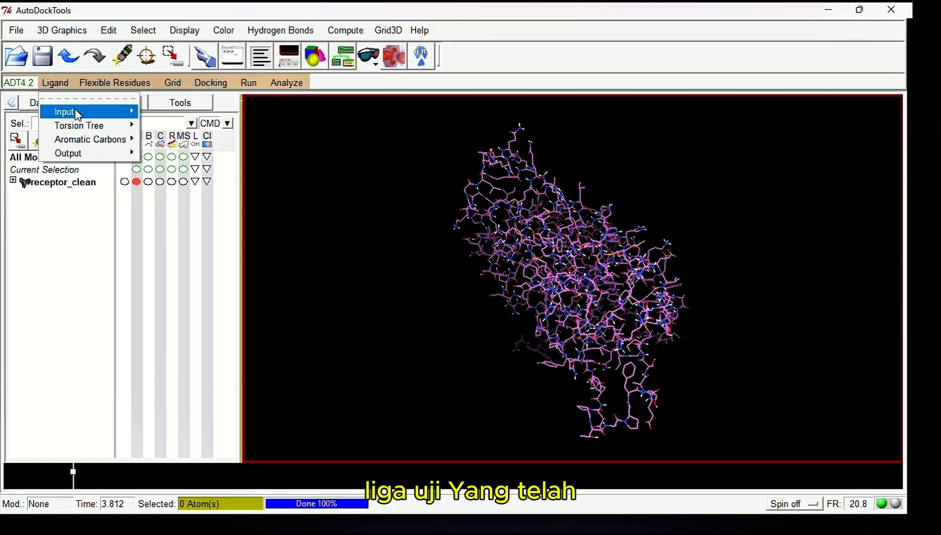
mouse_move(74, 111)
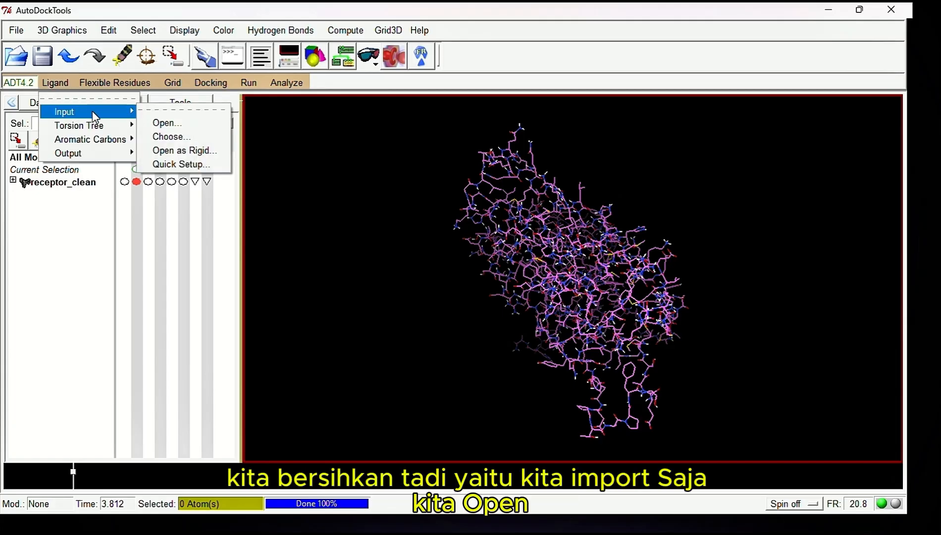
left_click(159, 124)
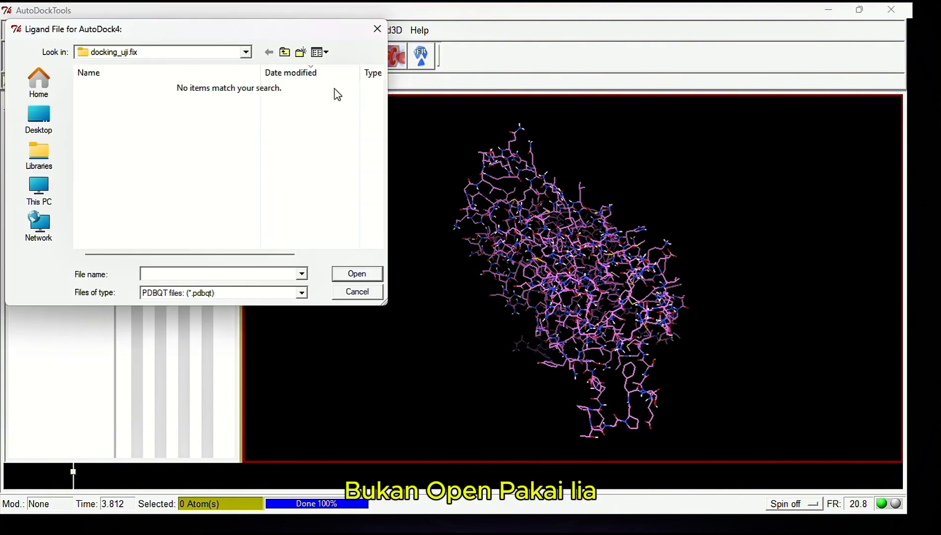
left_click(396, 28)
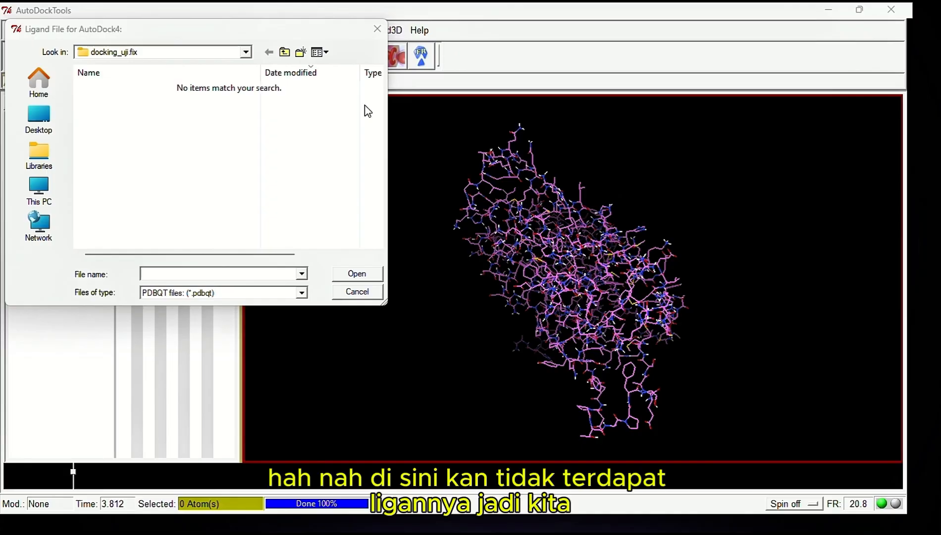
left_click(303, 292)
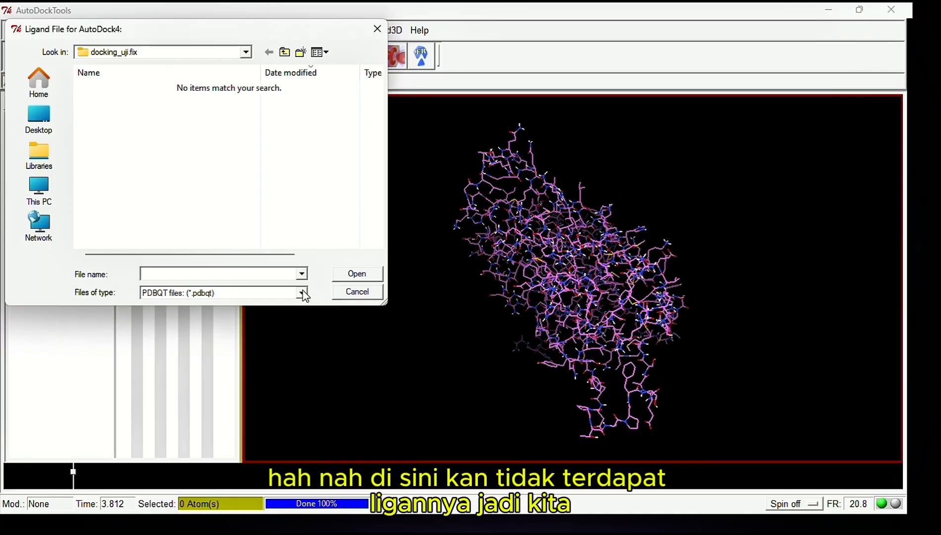
left_click(302, 292)
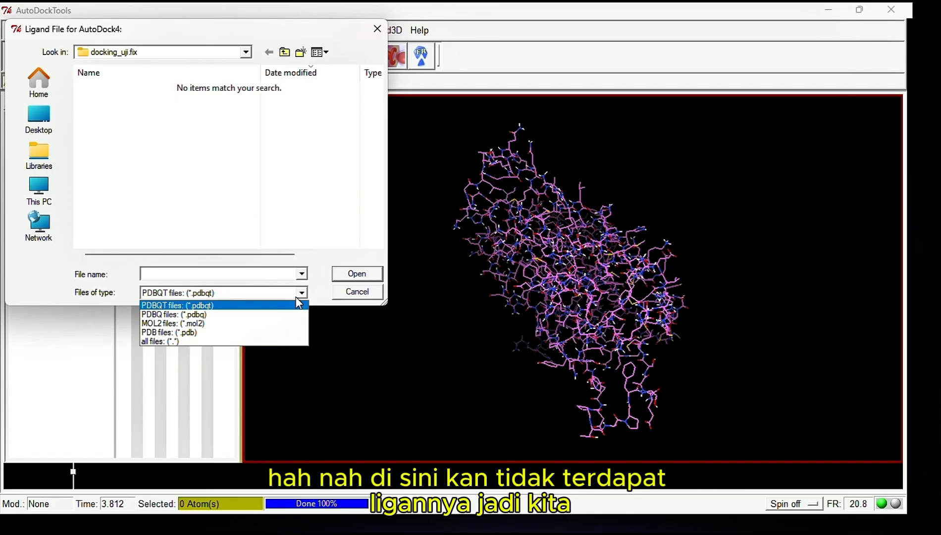
left_click(241, 336)
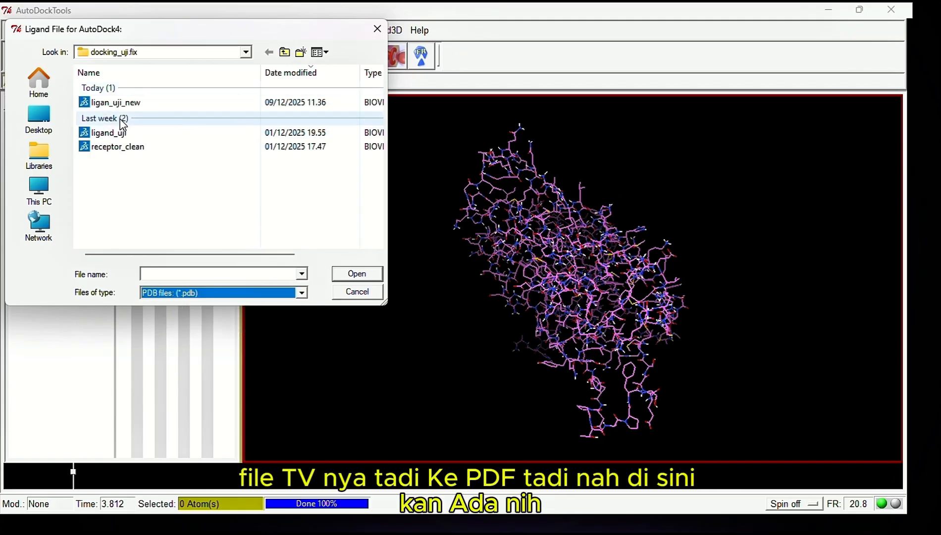
left_click(139, 105)
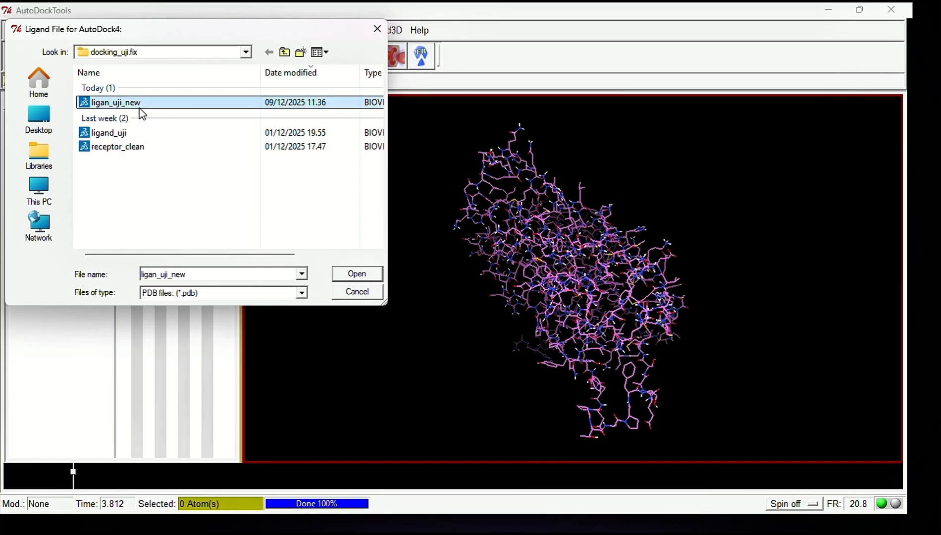
left_click(358, 274)
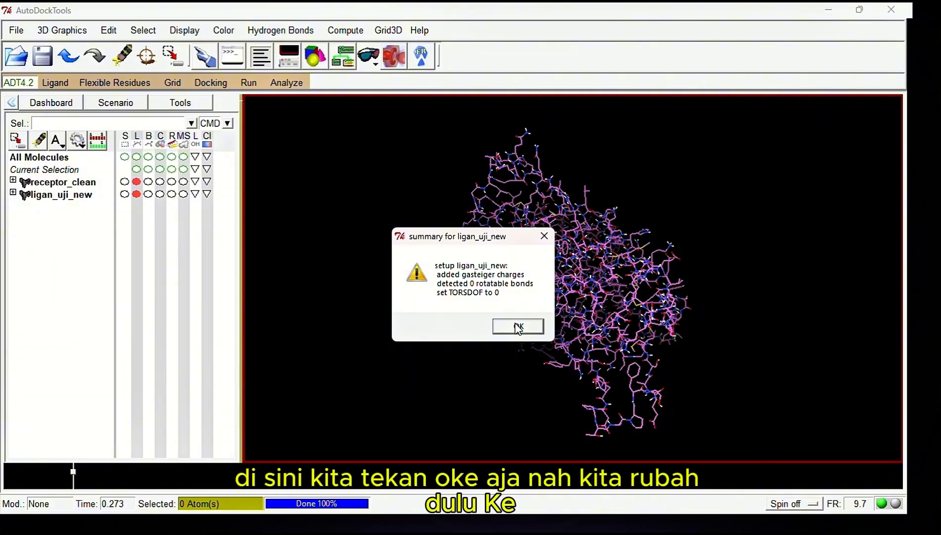
left_click(518, 327)
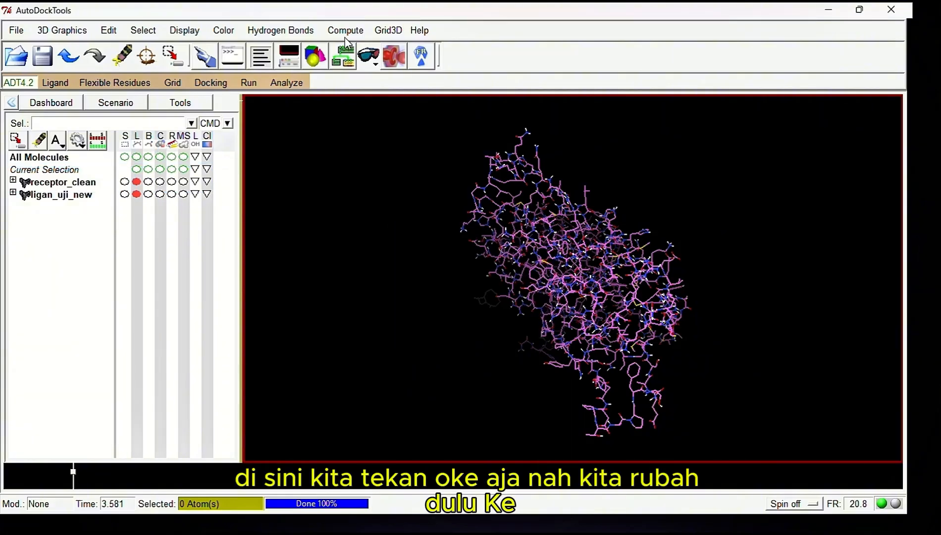
Display receptor_clean as a ribbon and hide its lines so its position relative to the ligand can be inspected
left_click(172, 181)
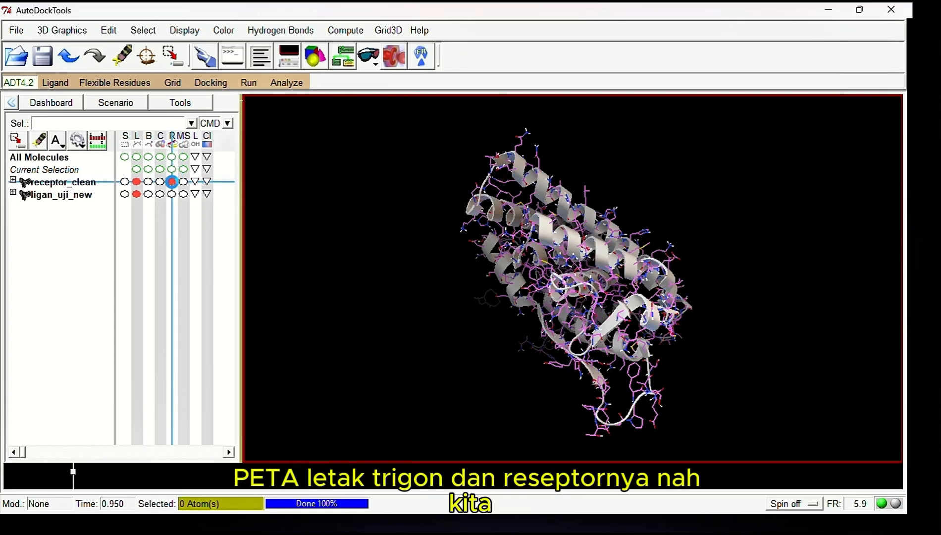
left_click(137, 182)
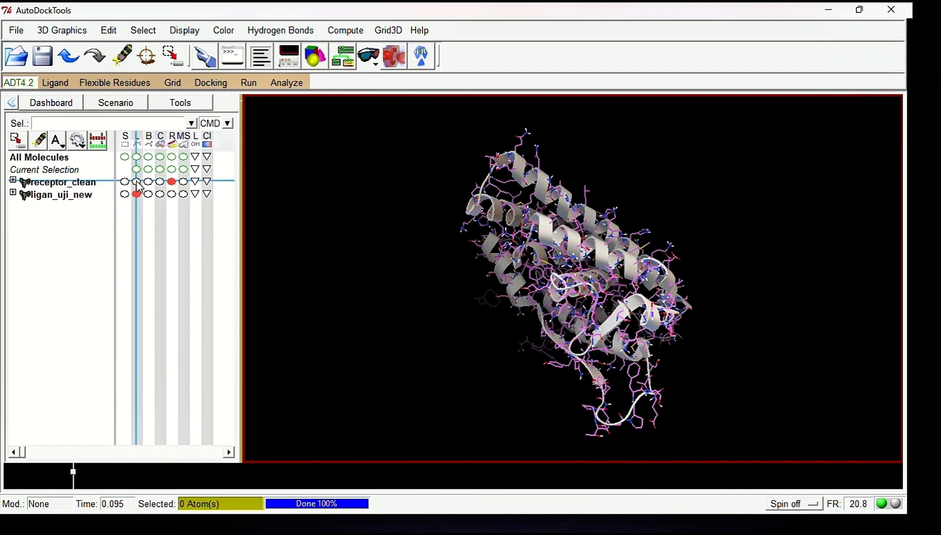
left_click_drag(447, 250, 560, 255)
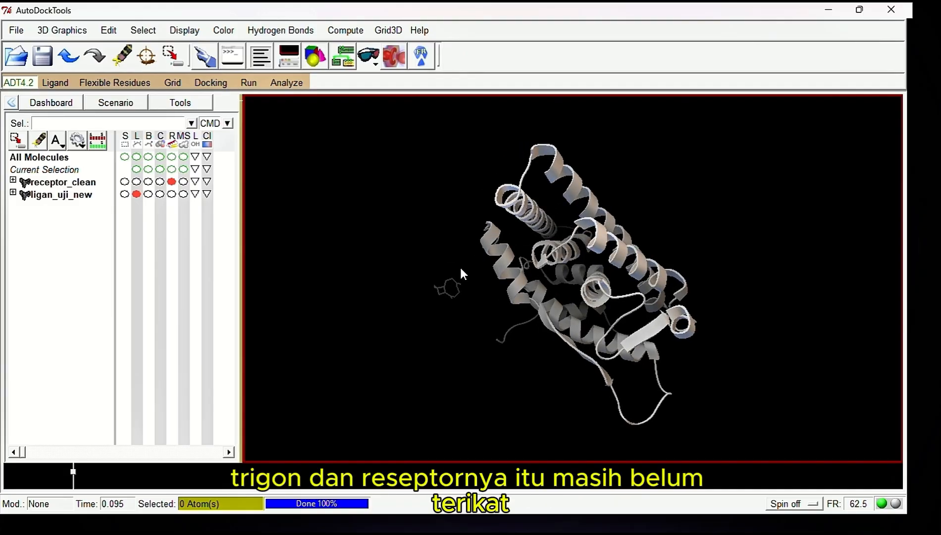
scroll(460, 267, "up", 2)
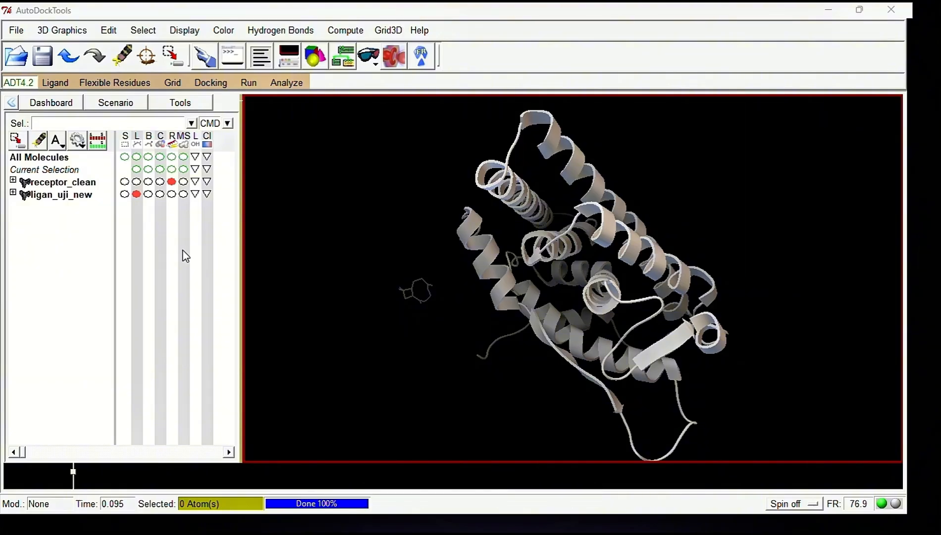
Run Choose Root and Detect Root on the torsion tree of the ligand ligan_uji_new
left_click(58, 86)
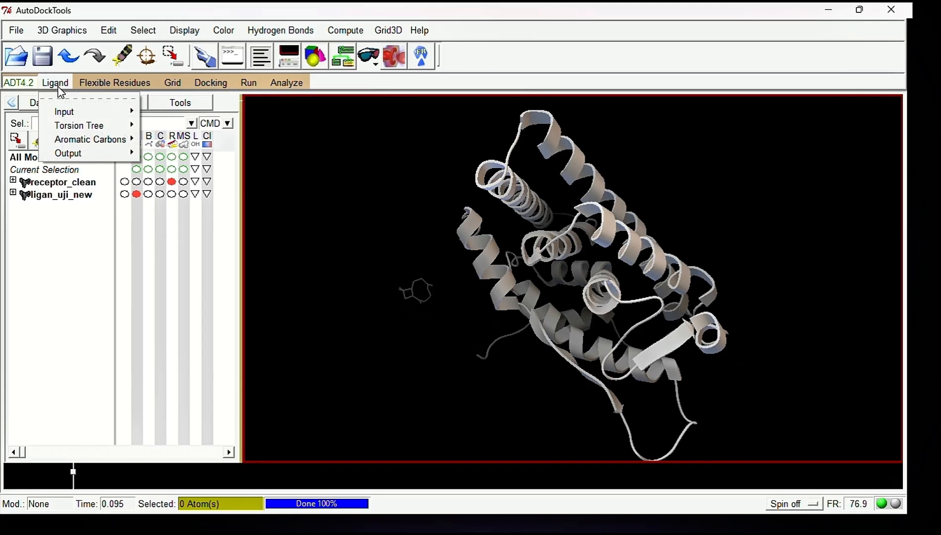
mouse_move(83, 129)
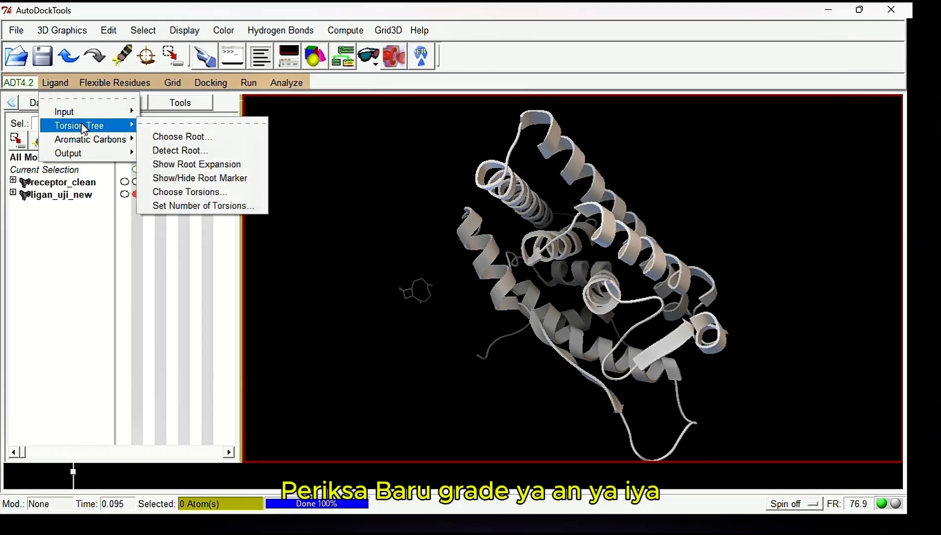
left_click(168, 136)
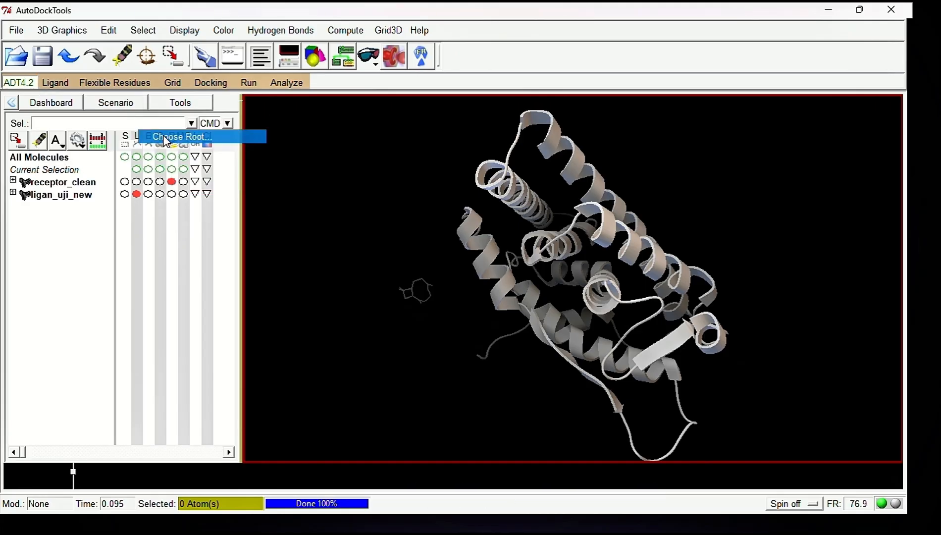
left_click(63, 84)
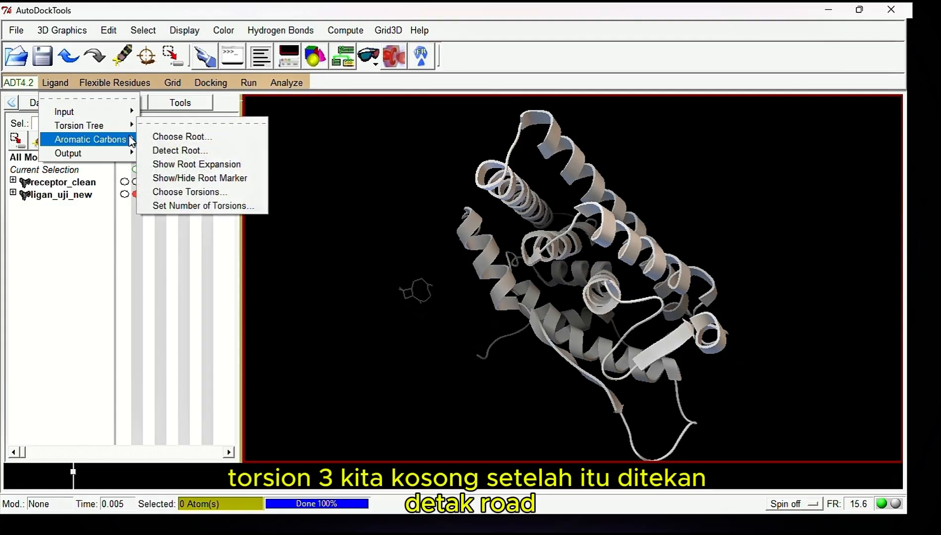
left_click(174, 151)
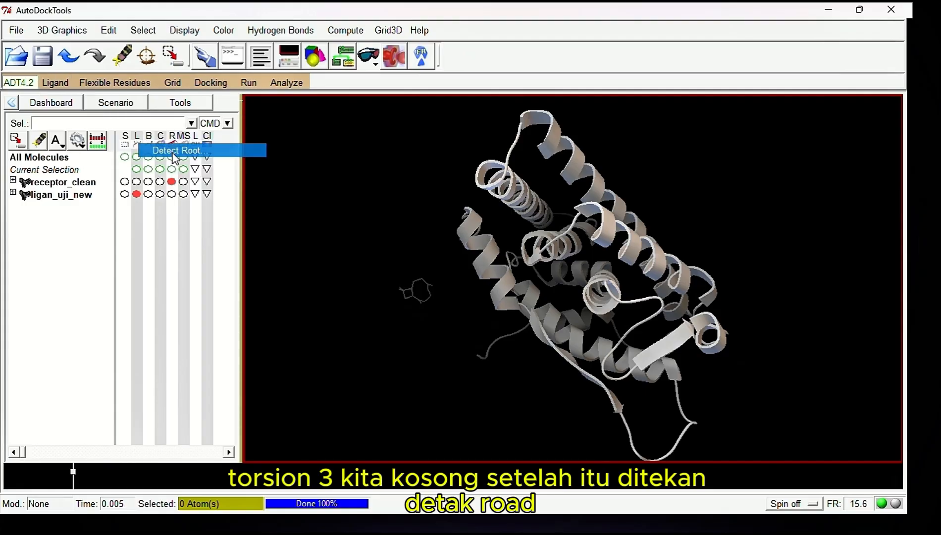
Open Choose Torsions for the ligand and accept the rotatable bond settings without altering any bonds
left_click(56, 84)
mouse_move(79, 125)
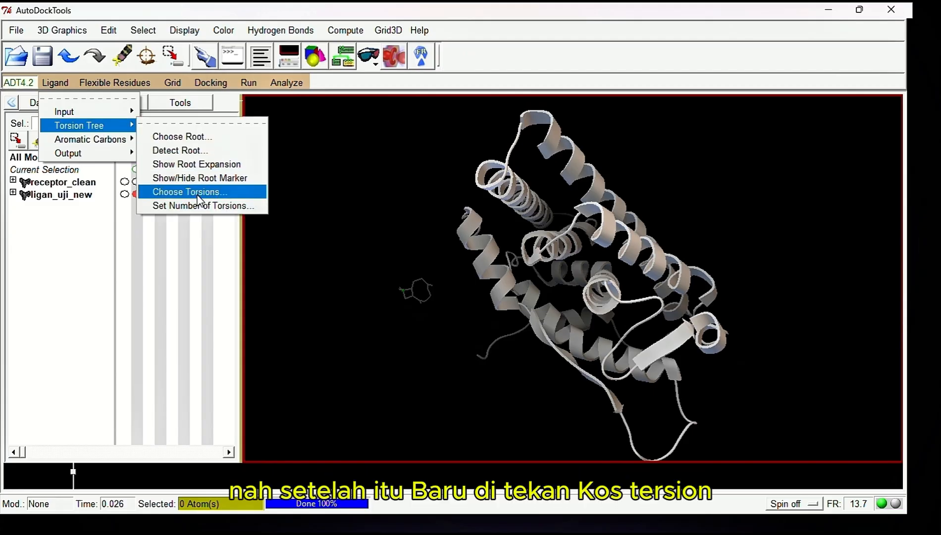
left_click(198, 193)
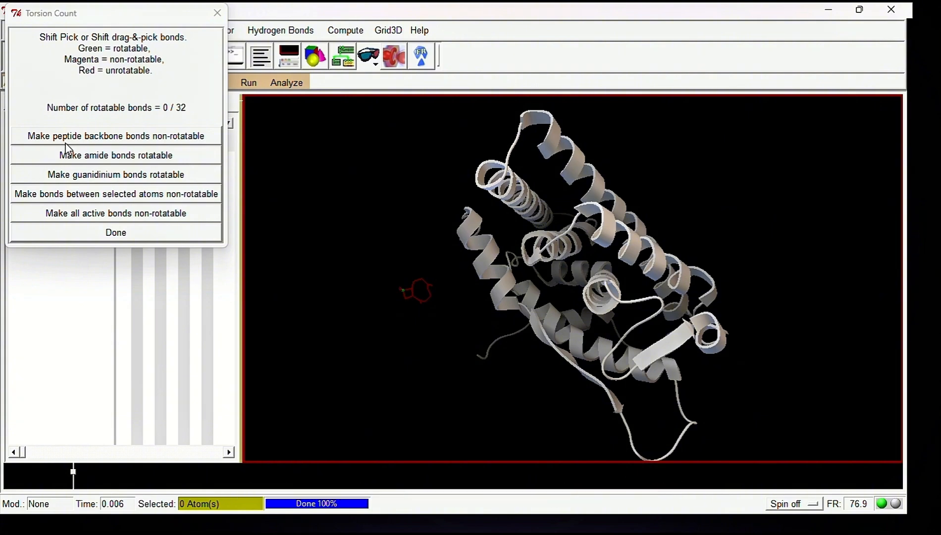
left_click(184, 234)
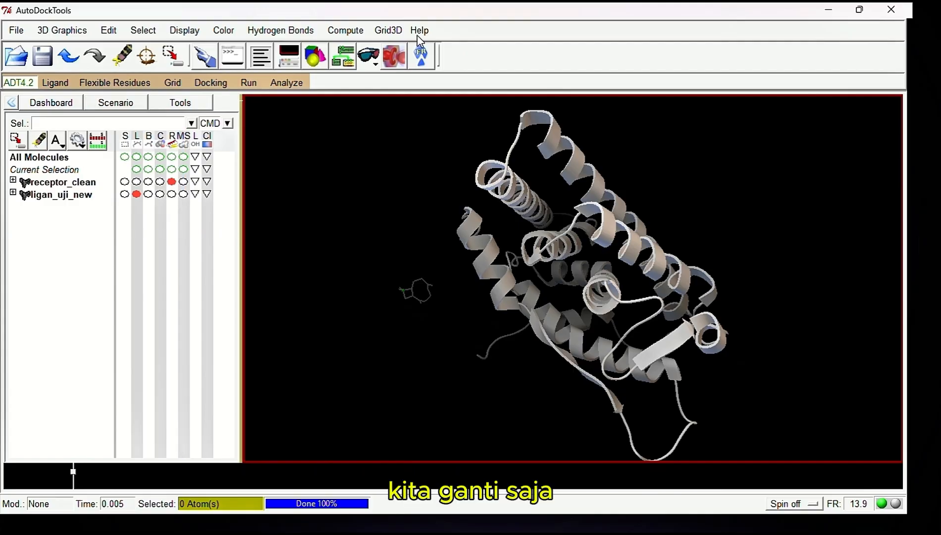
Save the ligand as the PDBQT file ligan_uji_new in docking_uji.fix and check the folder in File Explorer
left_click(55, 82)
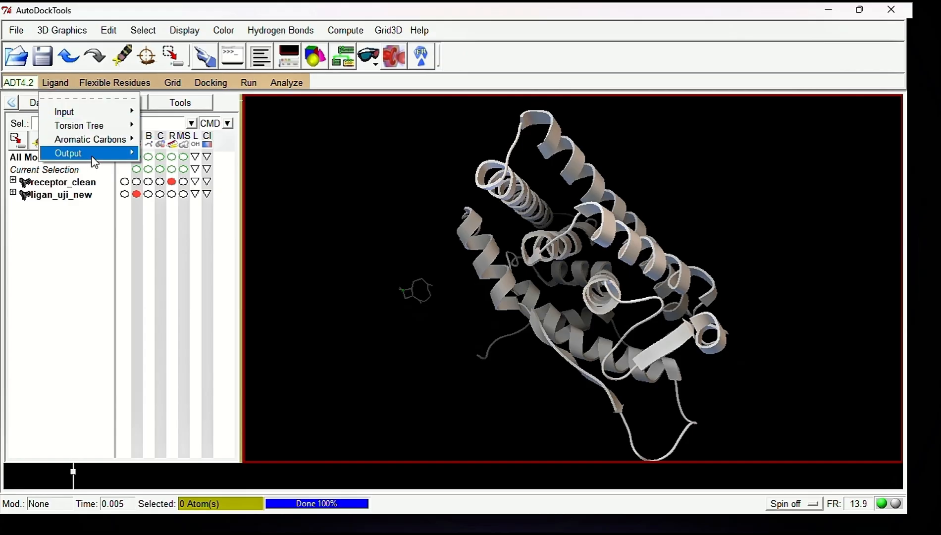
mouse_move(92, 153)
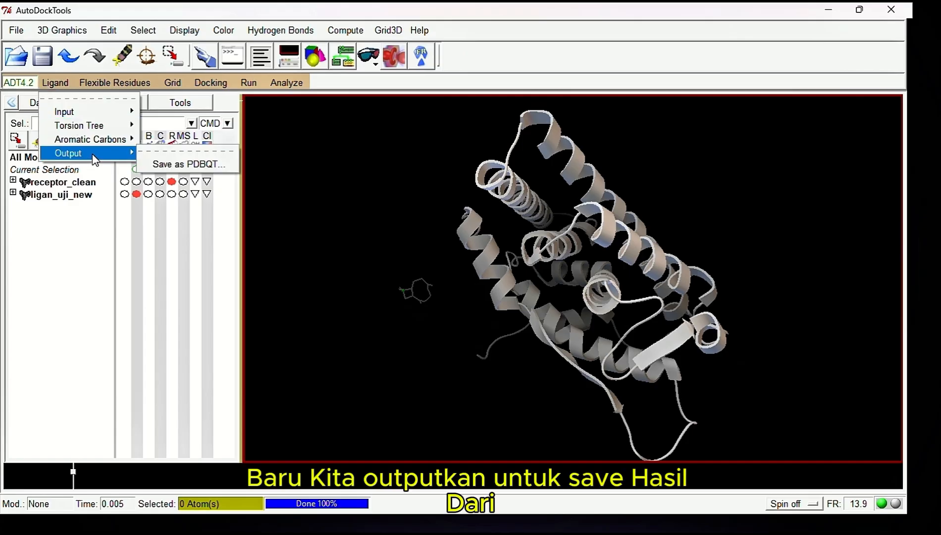
left_click(163, 166)
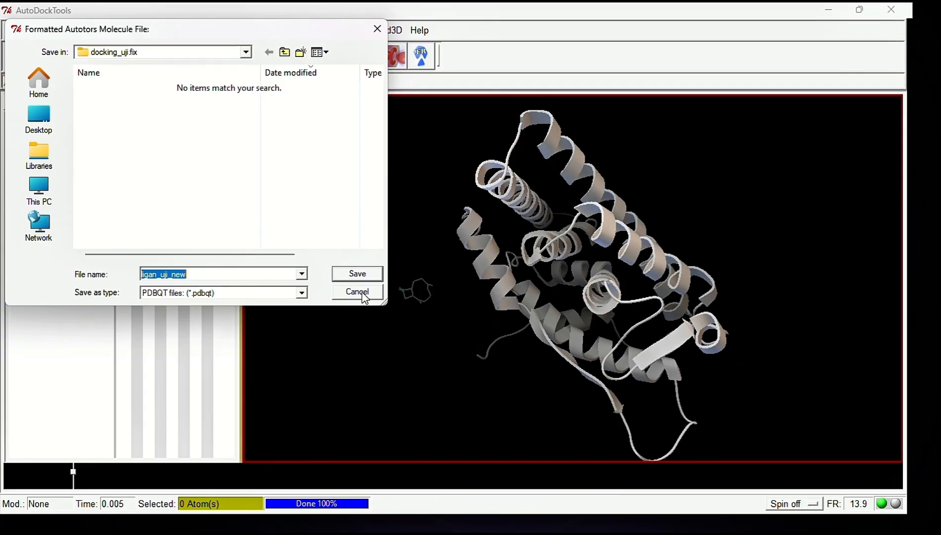
left_click(358, 274)
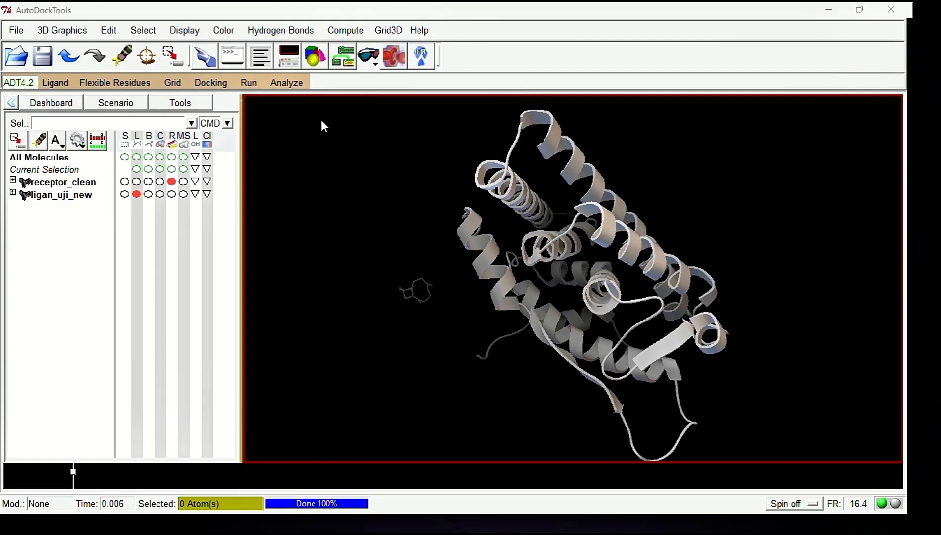
left_click(355, 521)
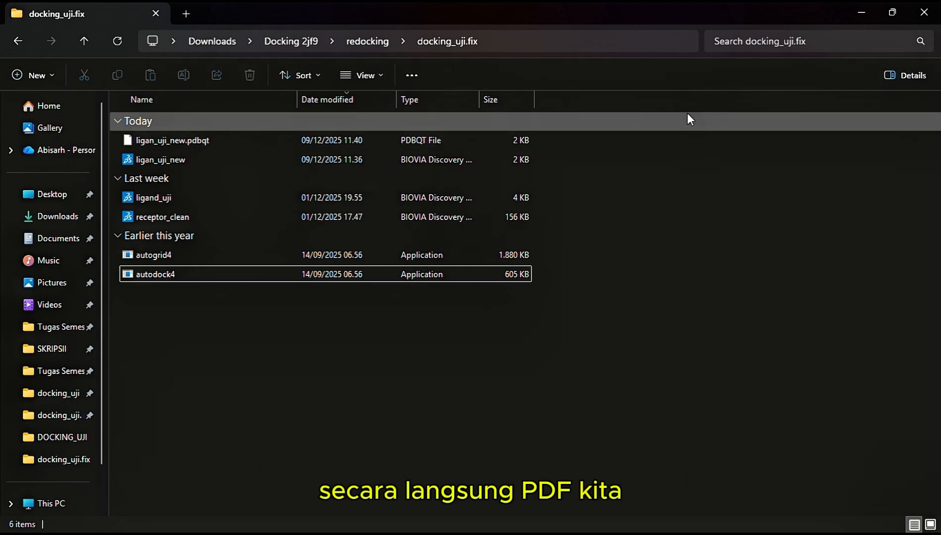
left_click(856, 16)
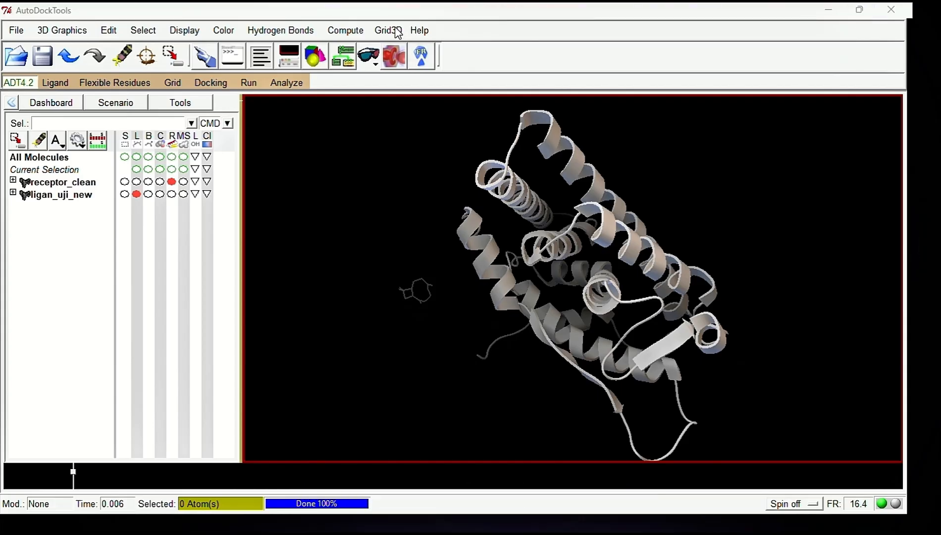
Choose receptor_clean as the grid macromolecule and save it as the PDBQT file receptor_clean in the docking_uji.fix folder
left_click(173, 83)
mouse_move(213, 126)
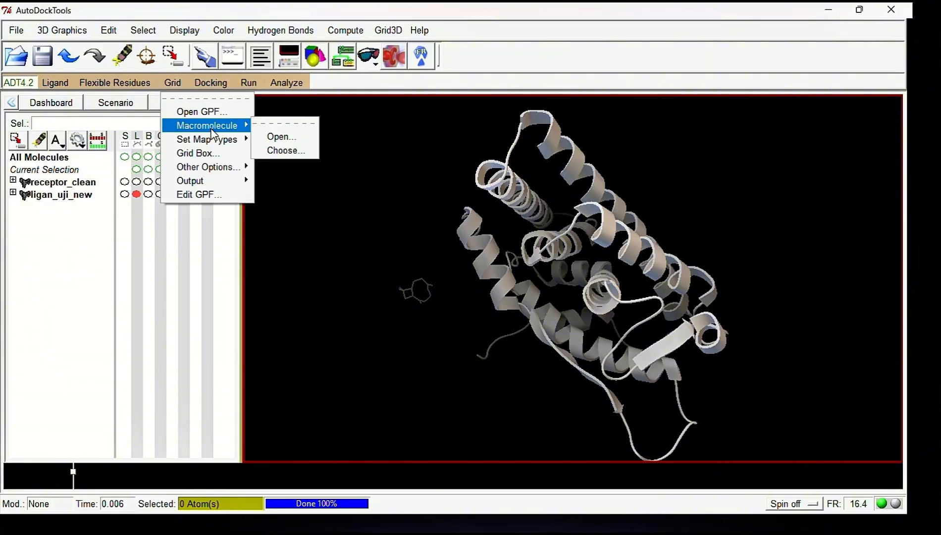
left_click(285, 151)
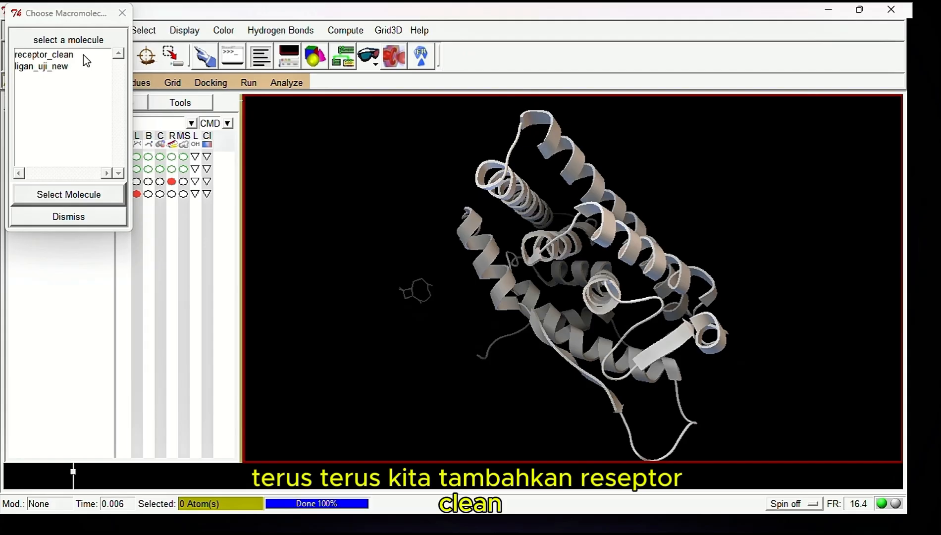
left_click(83, 55)
left_click(87, 195)
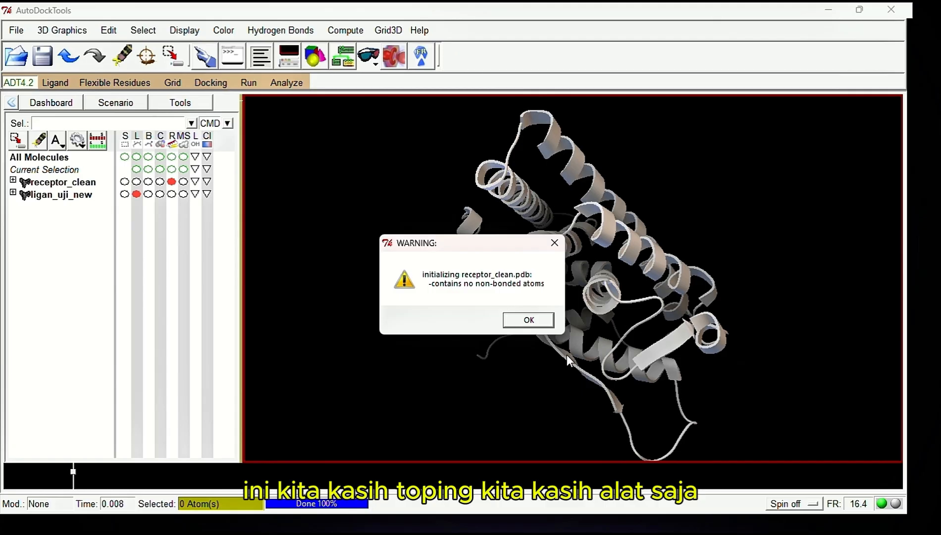
left_click(528, 320)
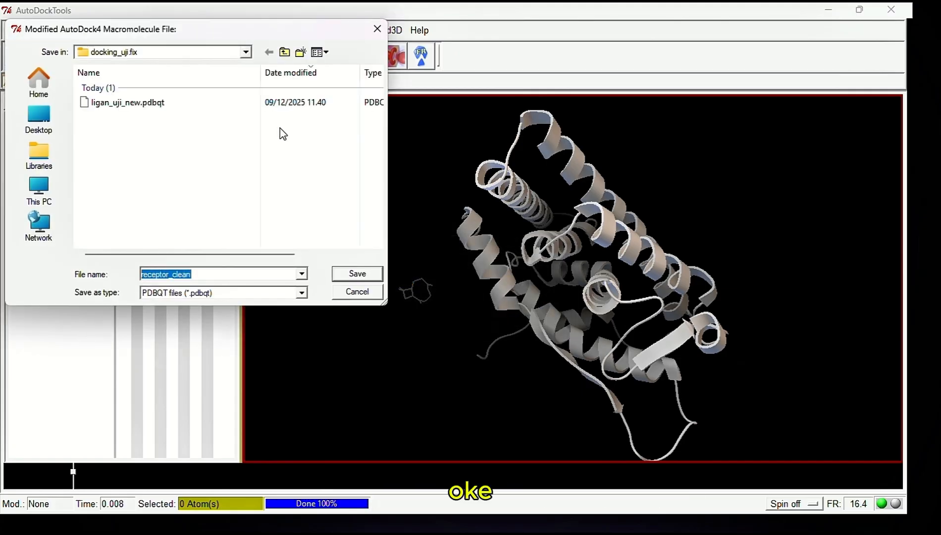
left_click(356, 274)
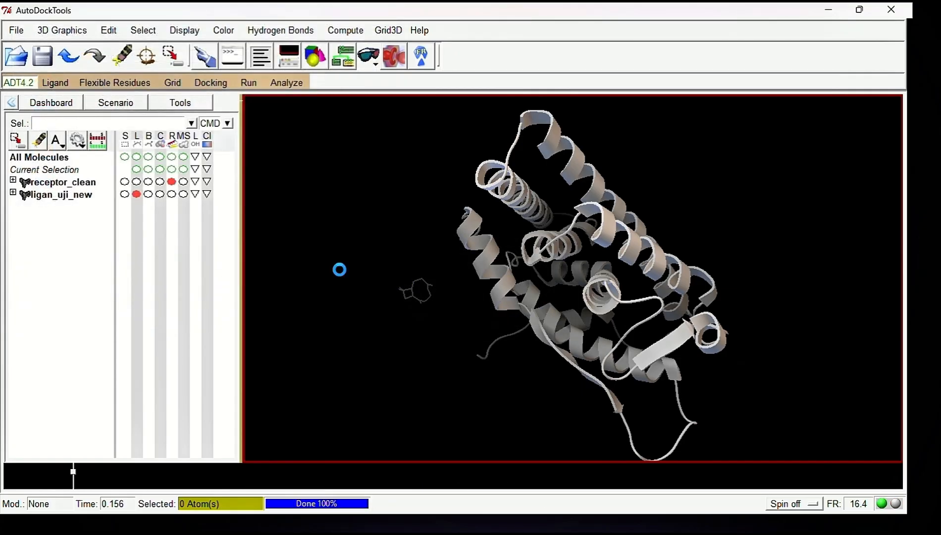
Set the grid map types by choosing ligan_uji_new as the ligand
left_click(172, 82)
mouse_move(216, 140)
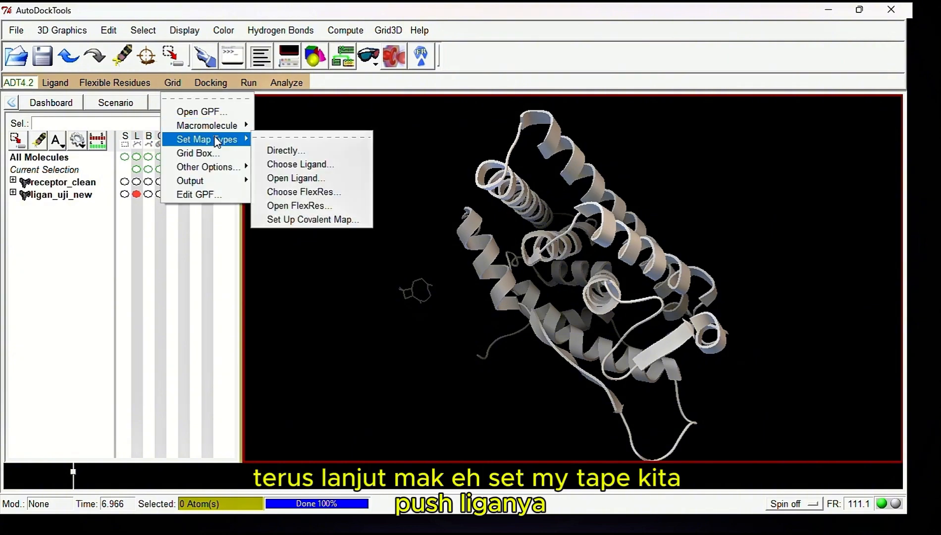
left_click(289, 165)
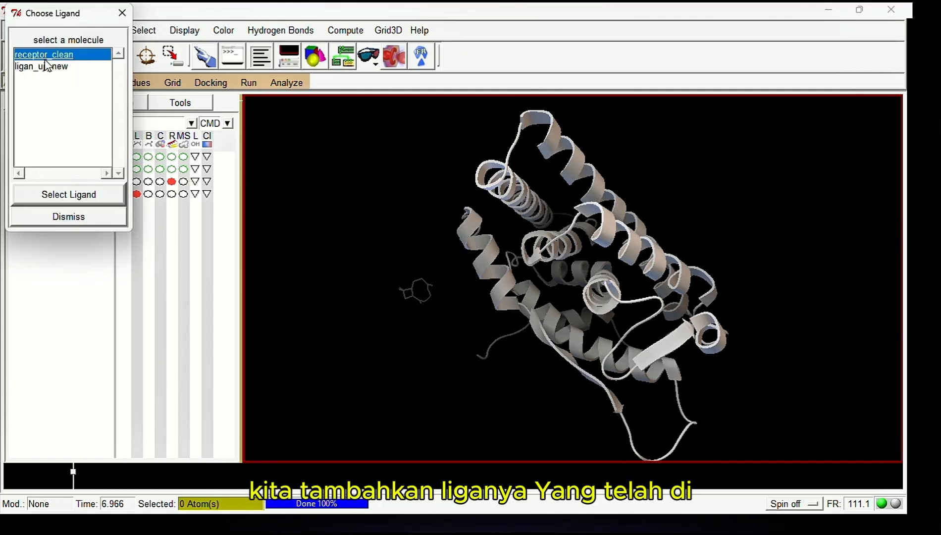
left_click(46, 66)
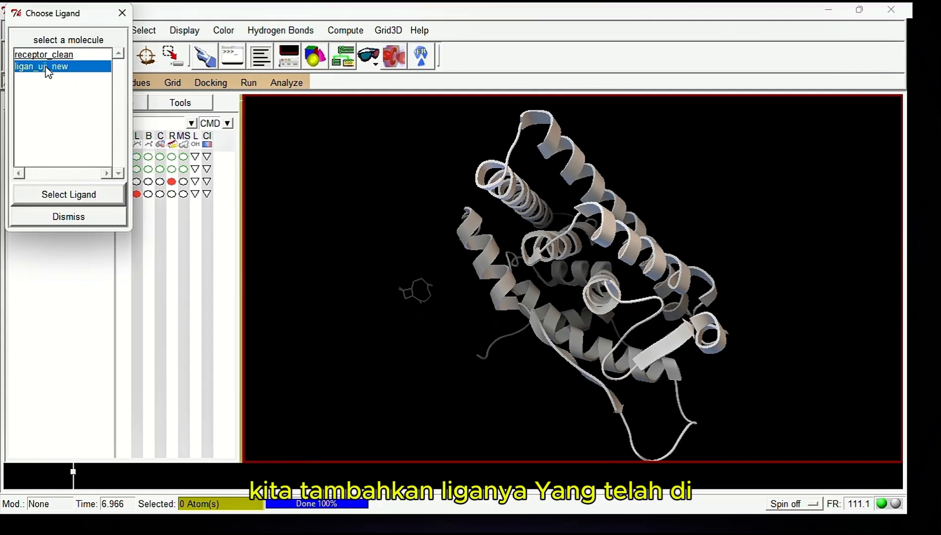
left_click(67, 195)
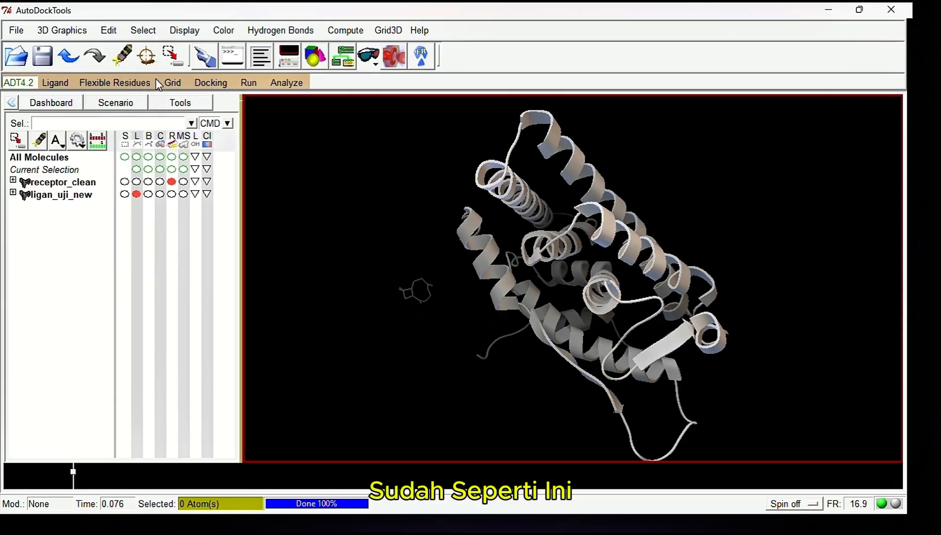
Open the Grid Box settings for the docking grid
left_click(179, 84)
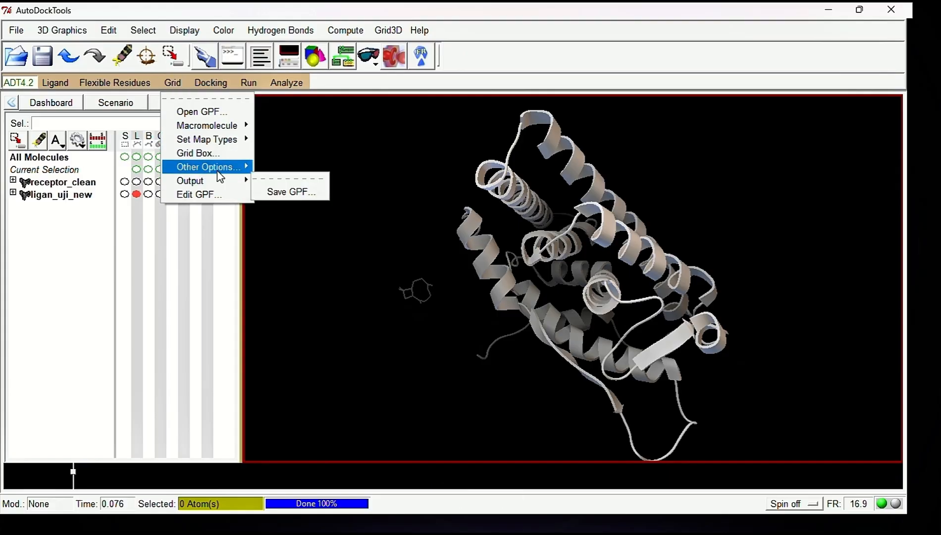
left_click(394, 32)
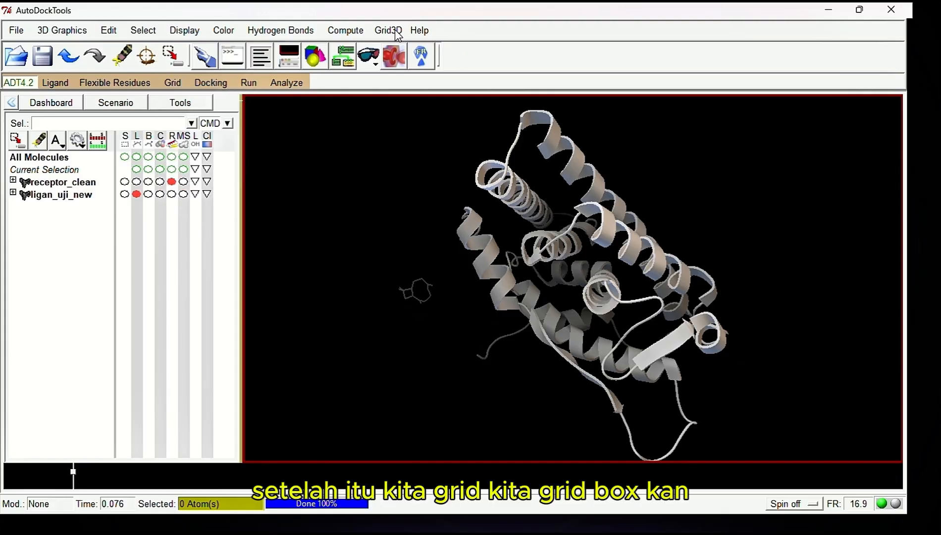
left_click(176, 89)
left_click(198, 154)
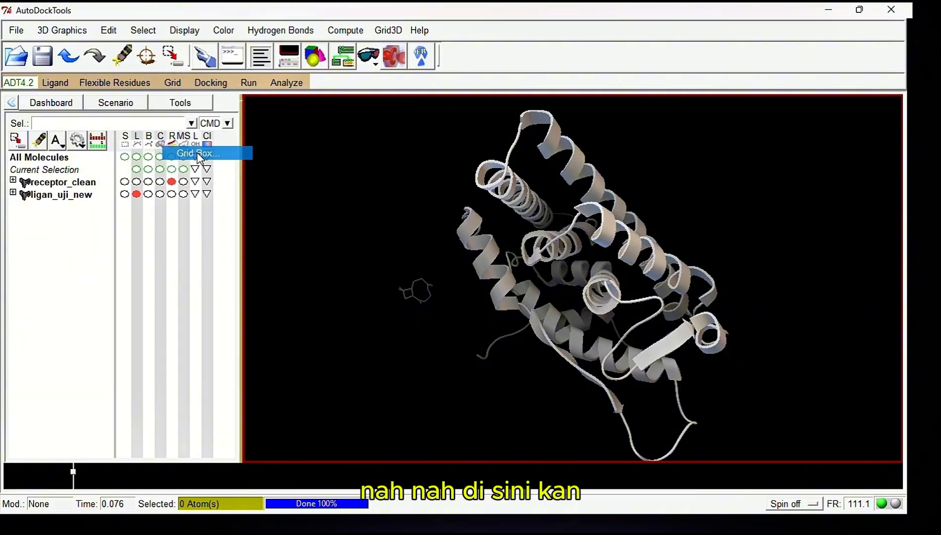
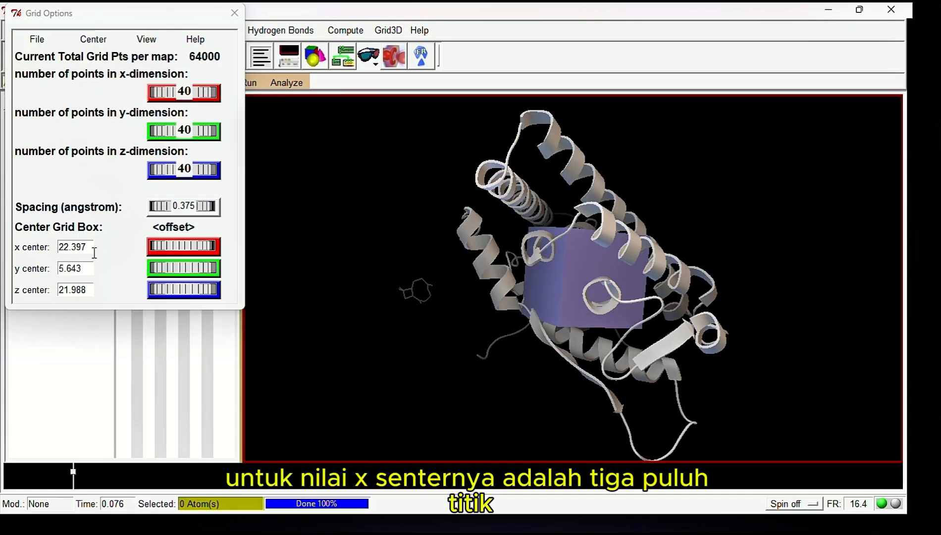
Set the grid box's x center to 30.01 and its y center to -1.913
left_click_drag(91, 247, 58, 248)
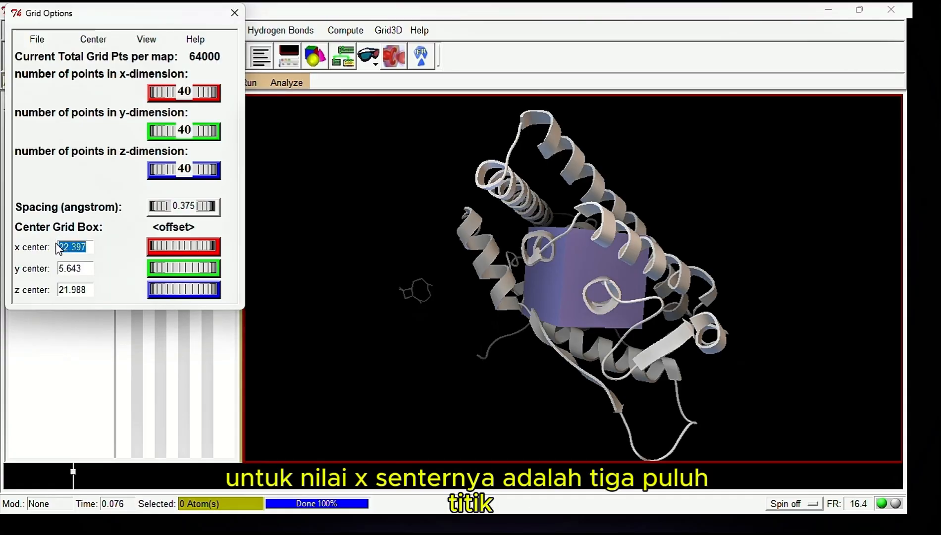
type("30")
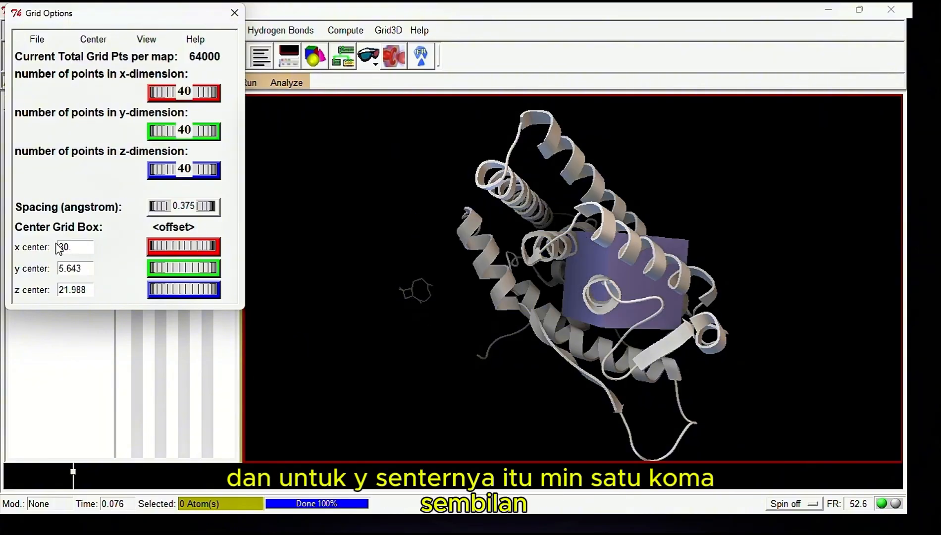
type(".01")
left_click_drag(81, 268, 56, 268)
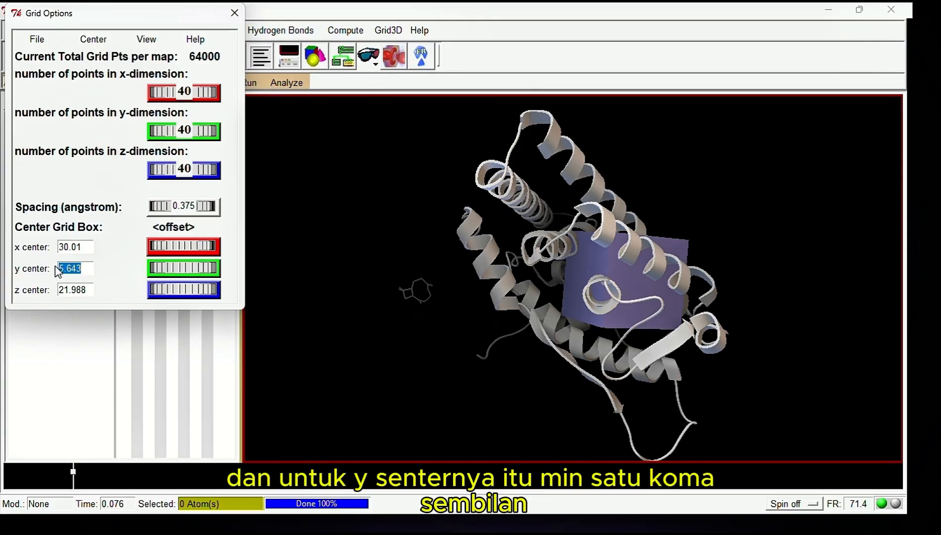
type("-1")
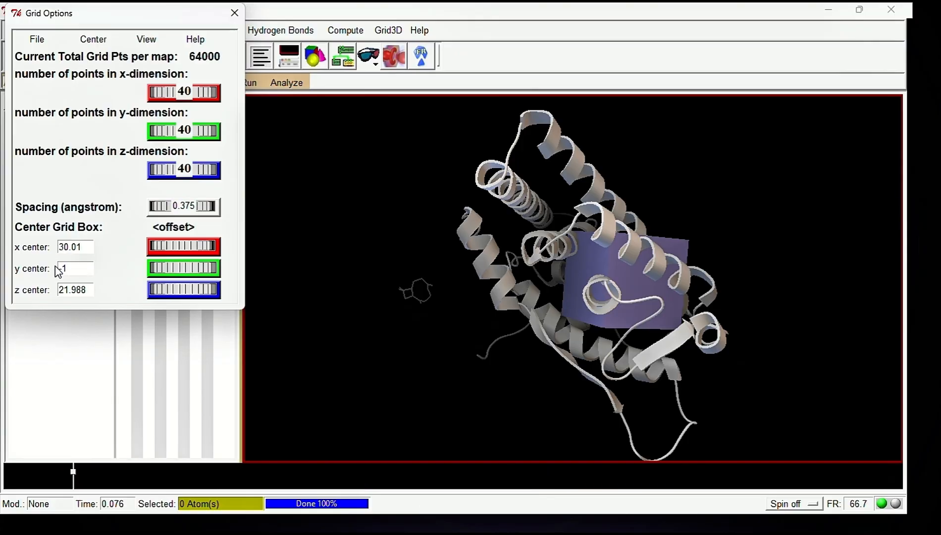
type(".0")
key("BackSpace")
type("9")
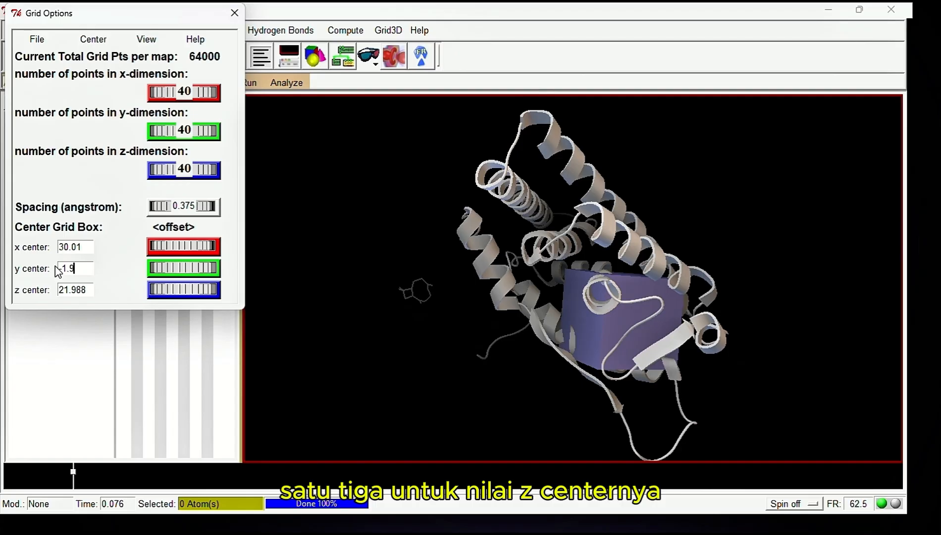
type("13")
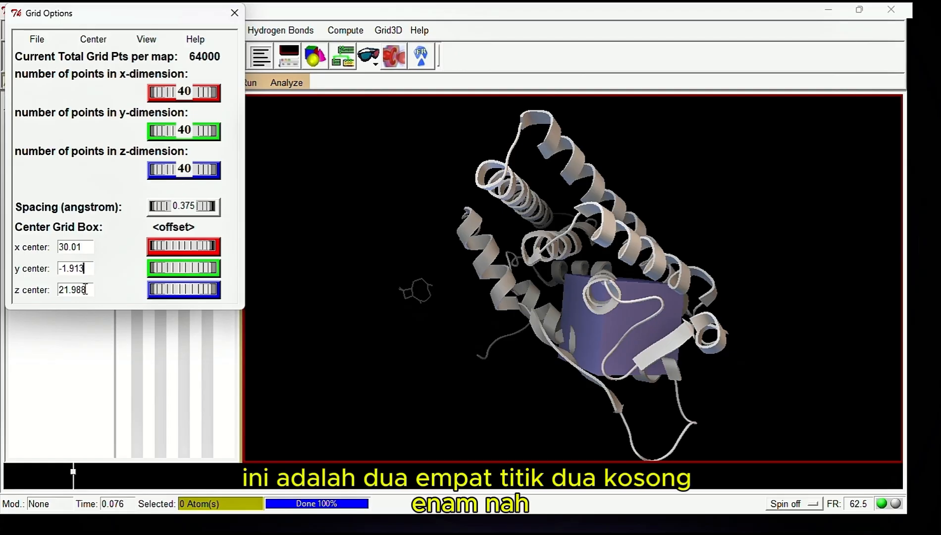
Set the grid box's z center to 24.206 and close the grid options, saving the current settings
left_click_drag(85, 289, 61, 287)
type("24")
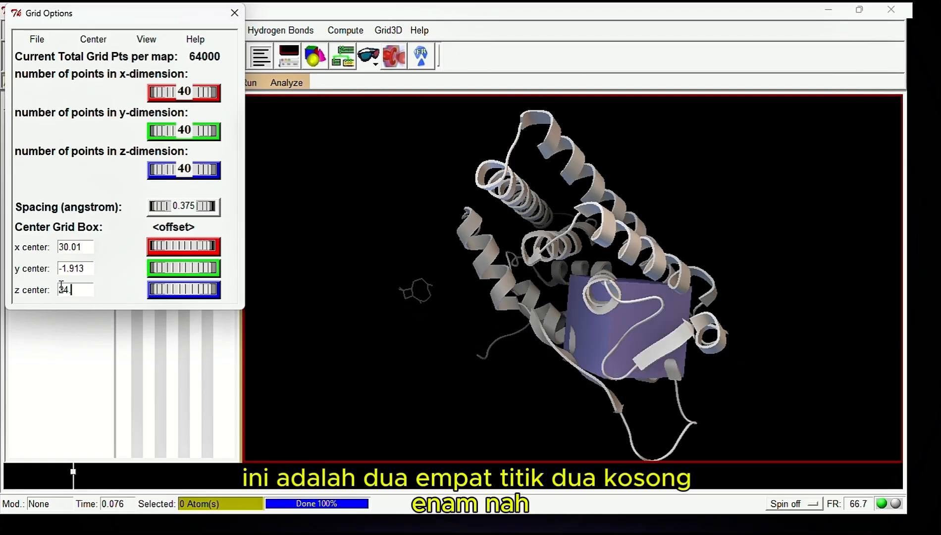
type(".206")
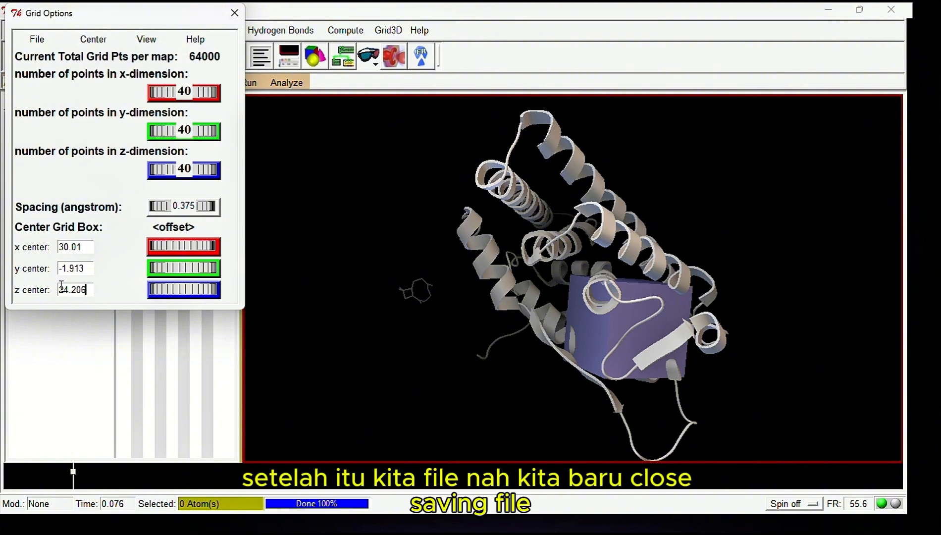
left_click(37, 40)
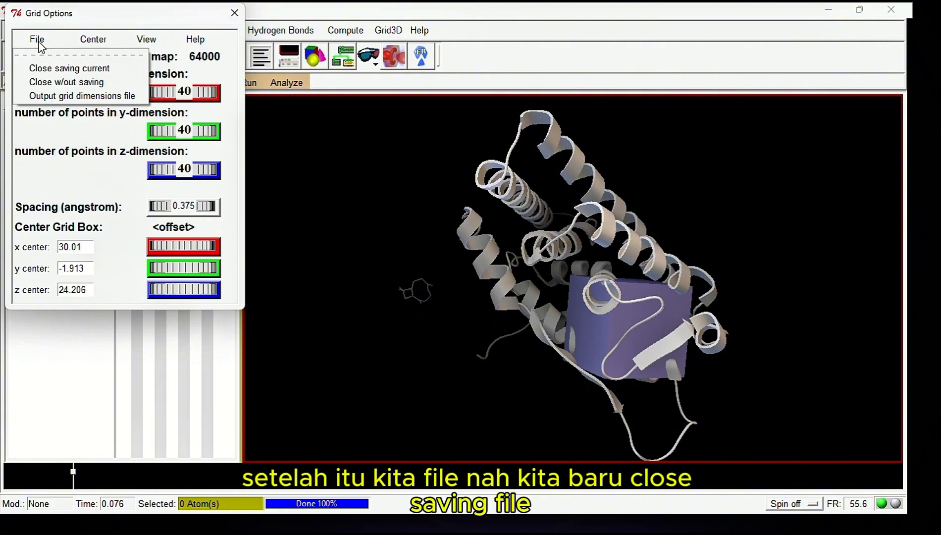
left_click(60, 70)
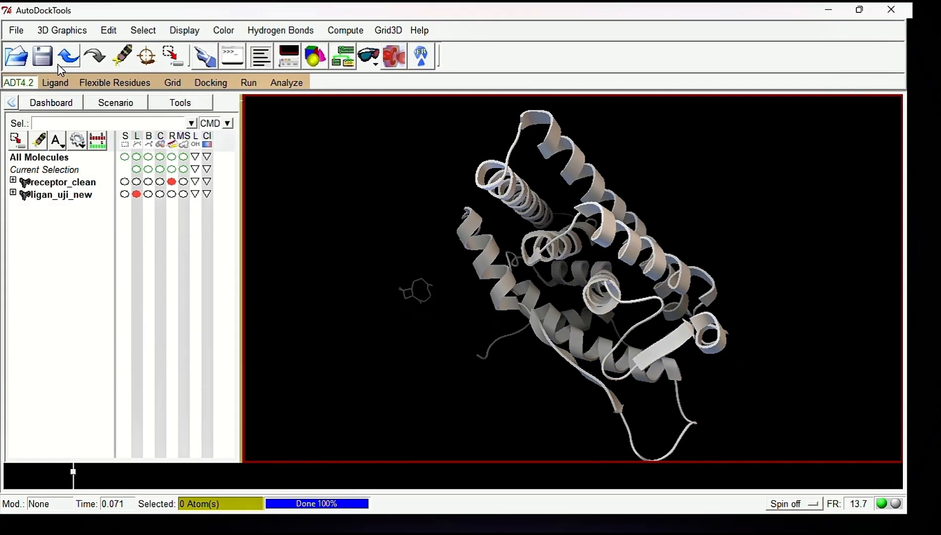
Set receptor_clean.pdbqt from the docking_uji.fix folder as the rigid macromolecule file for the docking
left_click(213, 86)
mouse_move(242, 127)
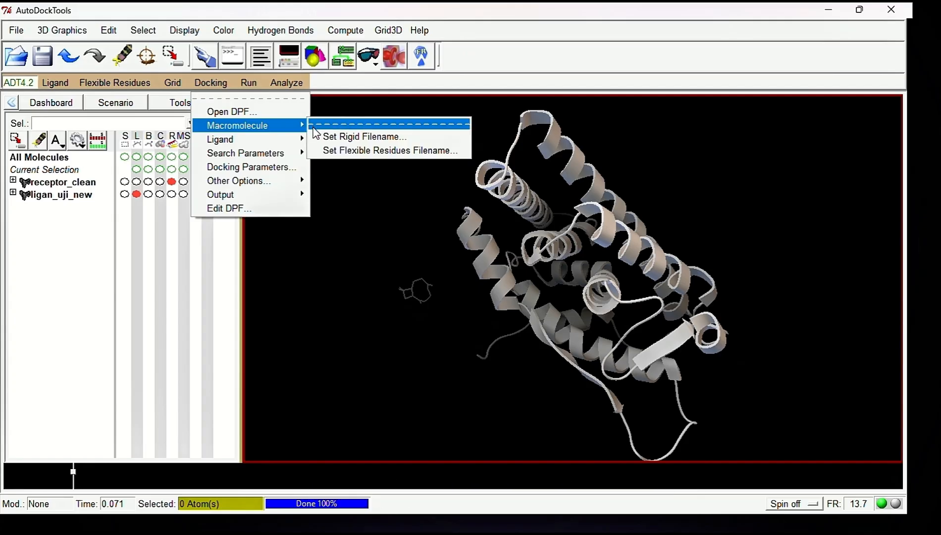
left_click(326, 137)
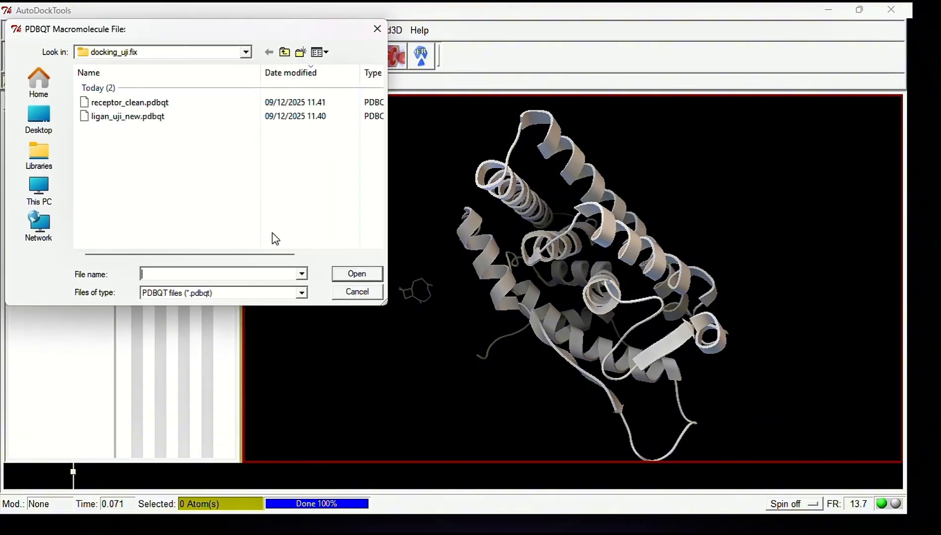
left_click(400, 29)
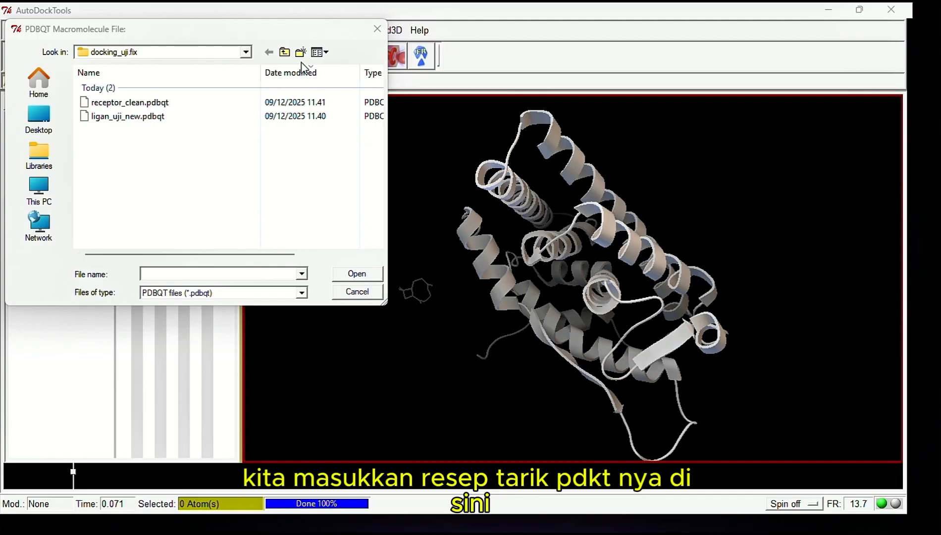
left_click(211, 106)
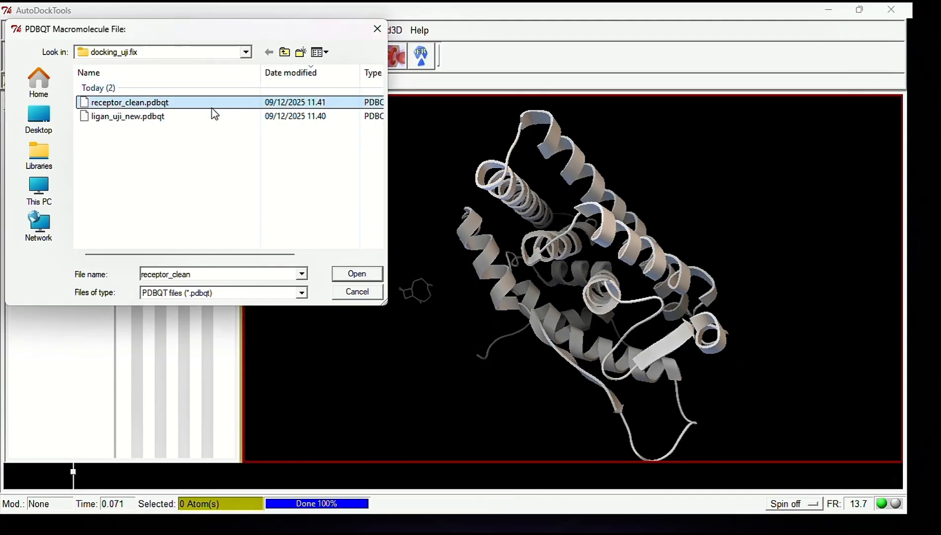
left_click(357, 273)
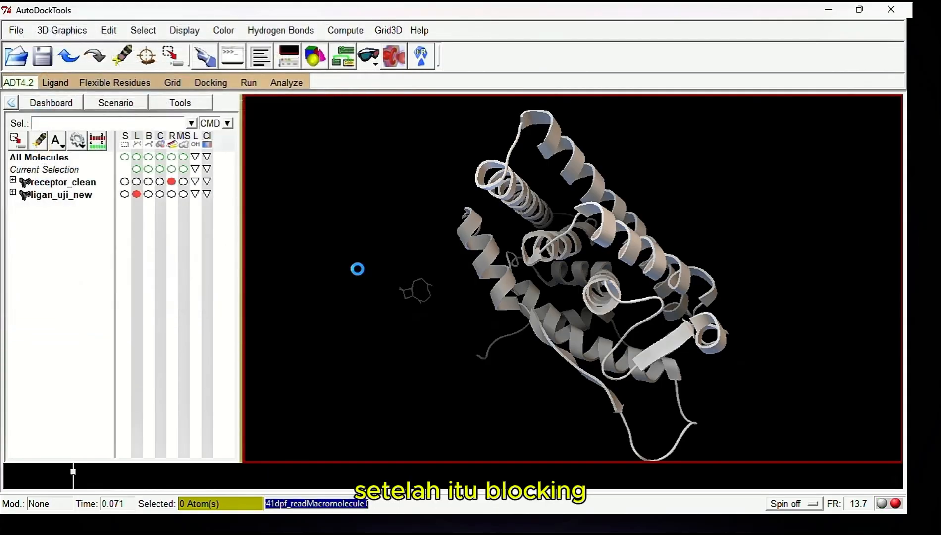
Choose ligan_uji_new as the docking ligand and accept its default random initial-state parameters
left_click(210, 82)
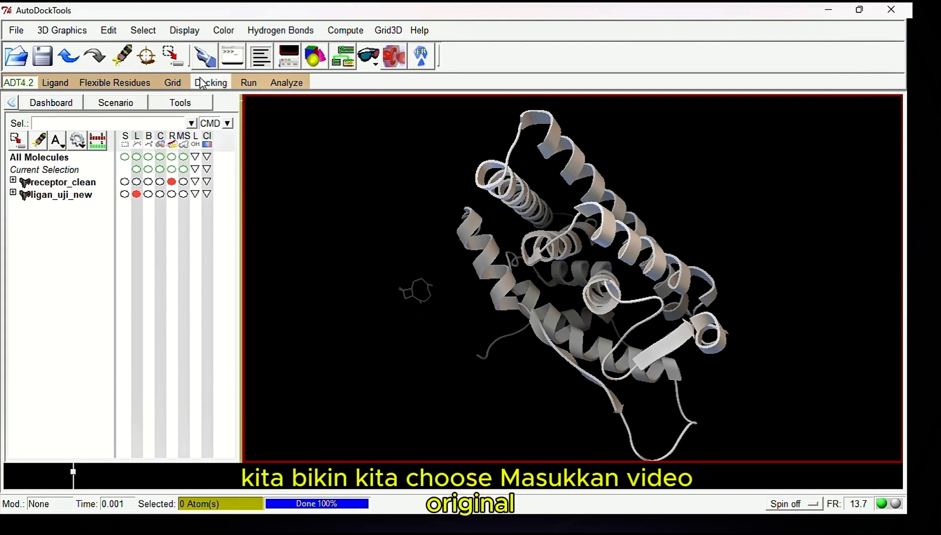
mouse_move(265, 156)
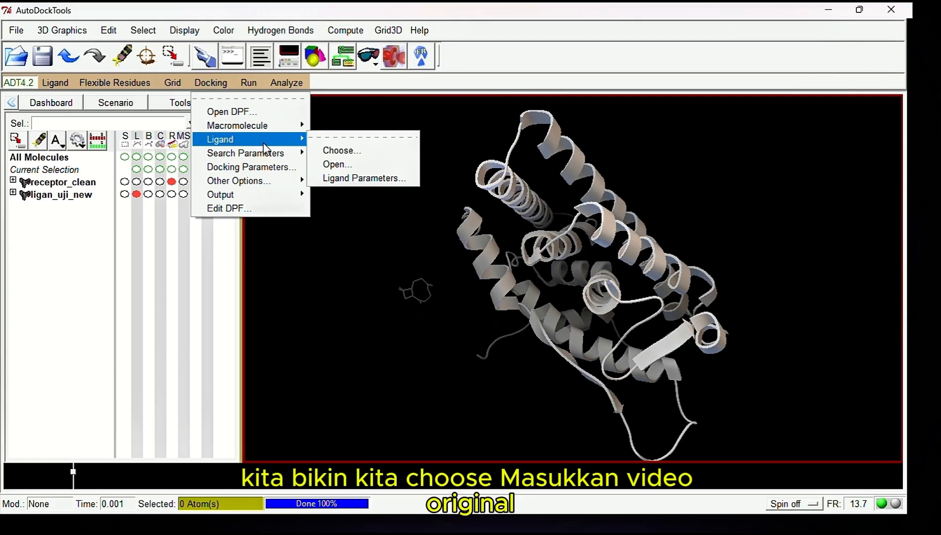
left_click(326, 150)
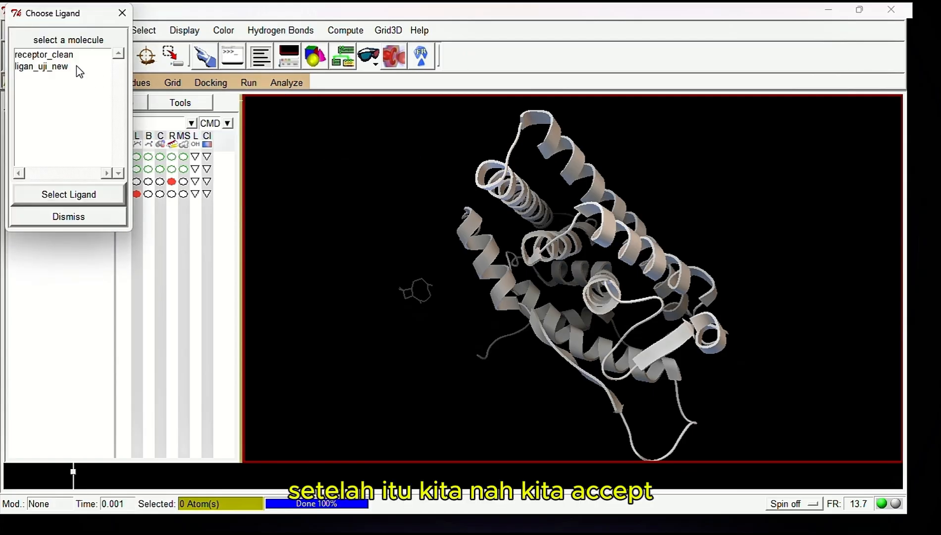
left_click(76, 66)
left_click(77, 194)
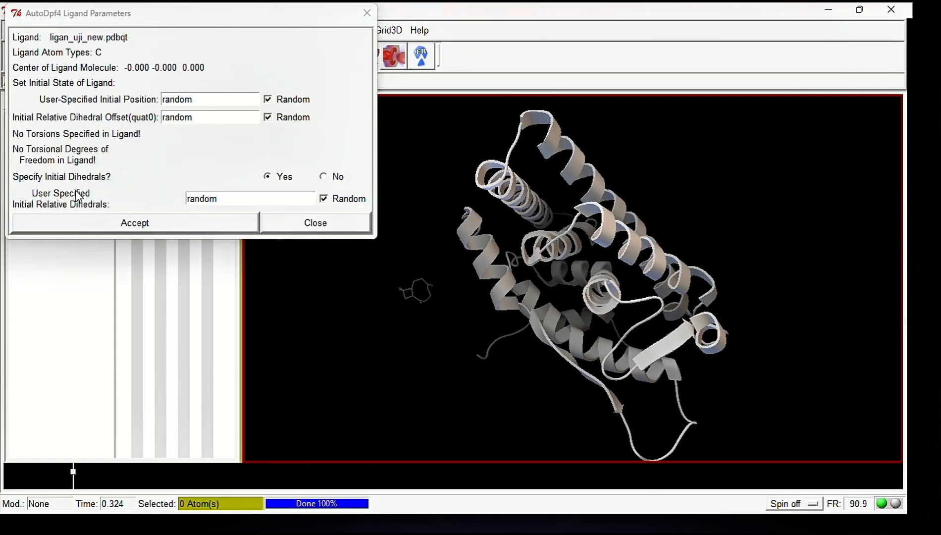
left_click(142, 223)
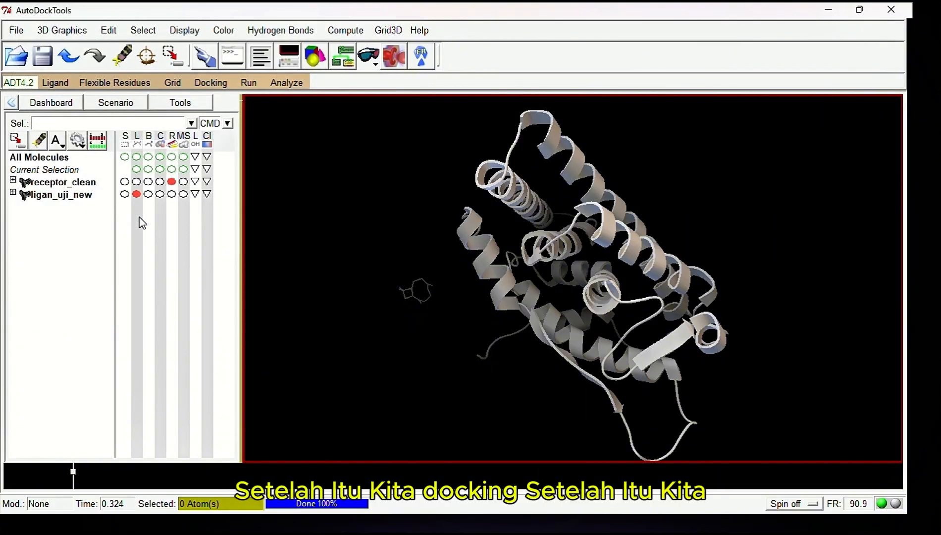
Choose Genetic Algorithm as the search parameter type for the docking
left_click(212, 84)
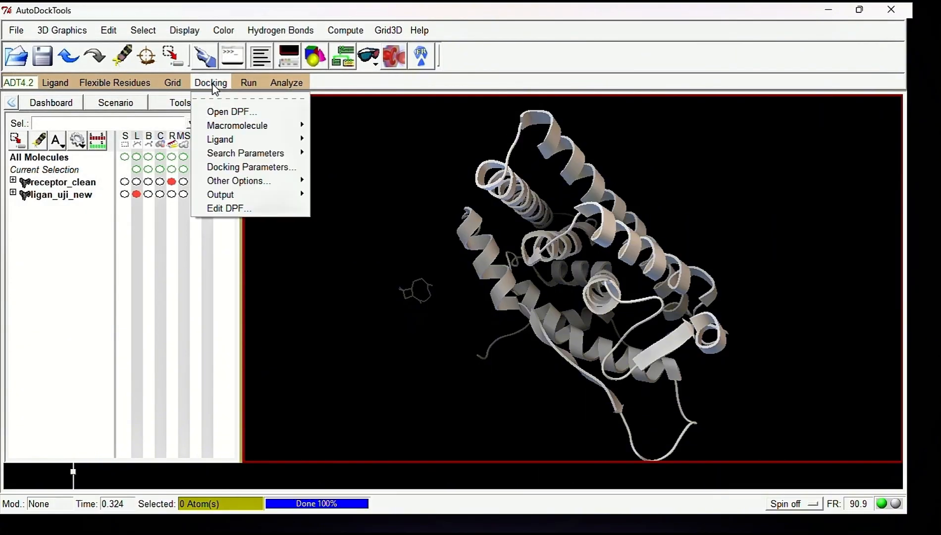
mouse_move(235, 154)
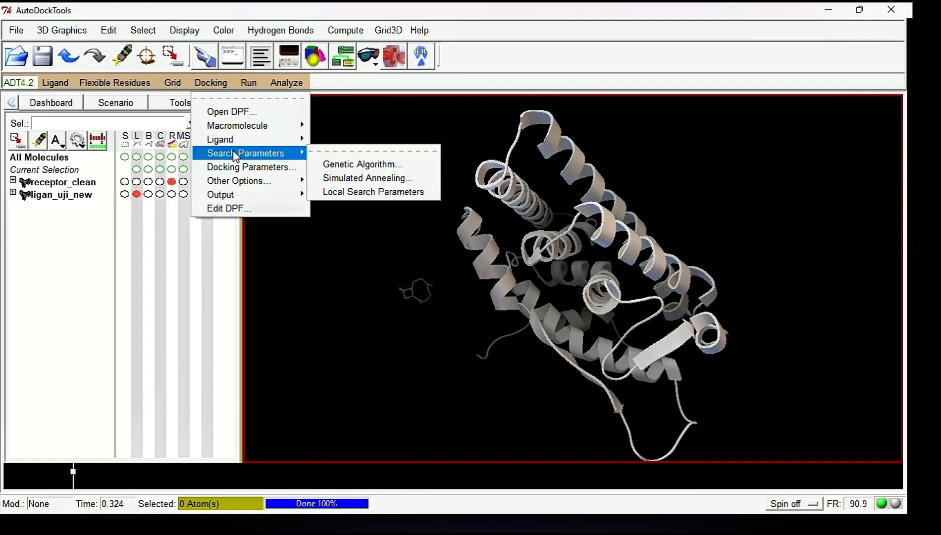
left_click(362, 165)
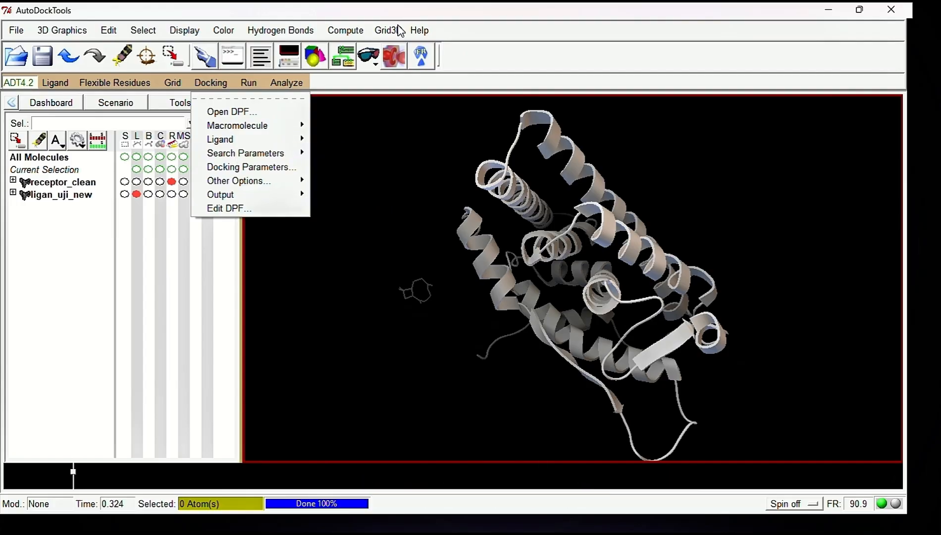
left_click(211, 83)
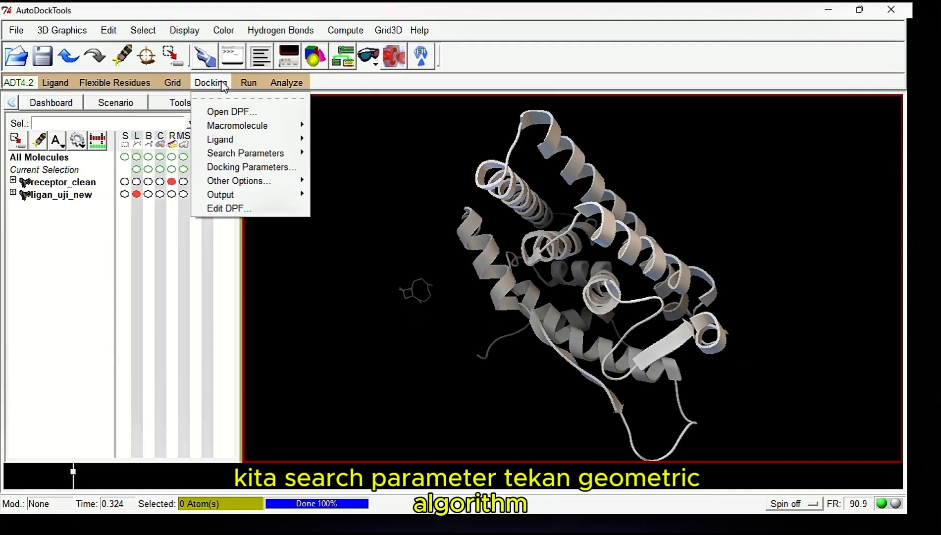
left_click(399, 25)
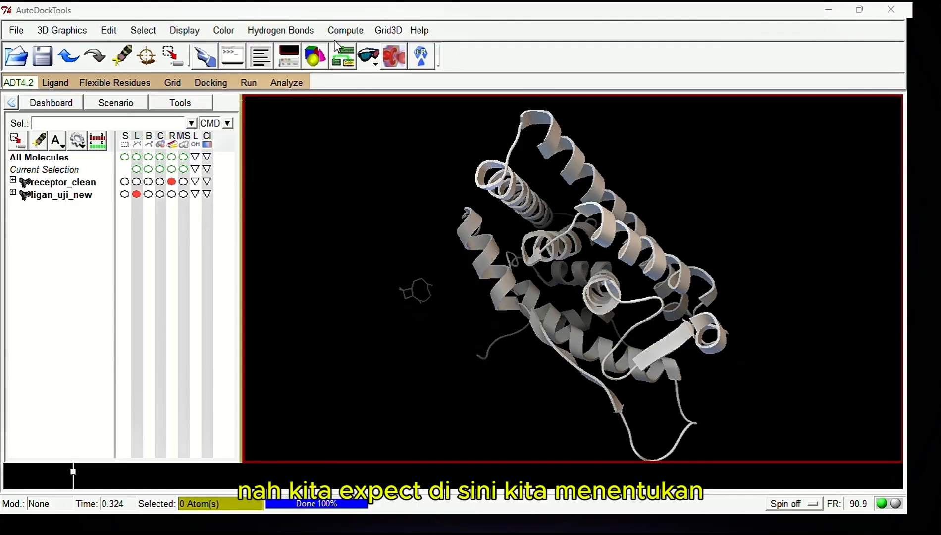
left_click(210, 82)
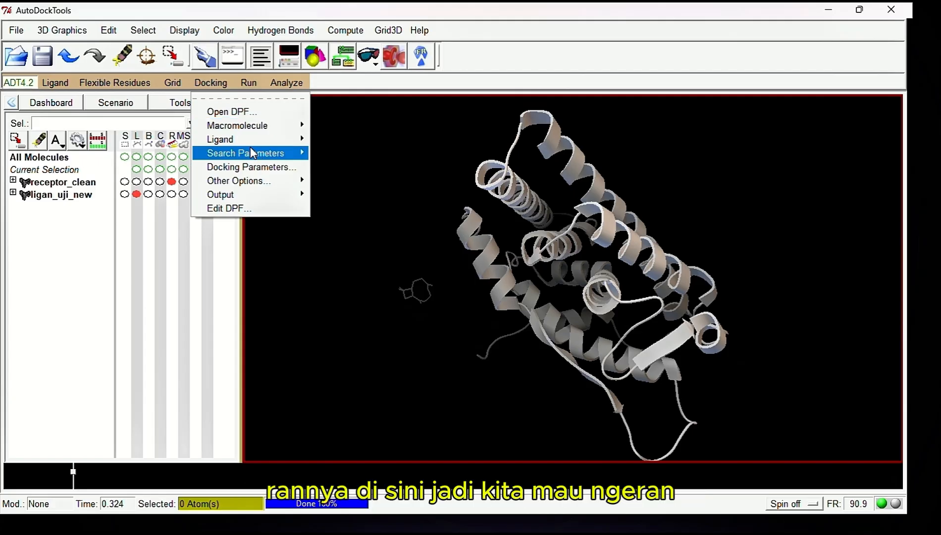
mouse_move(251, 151)
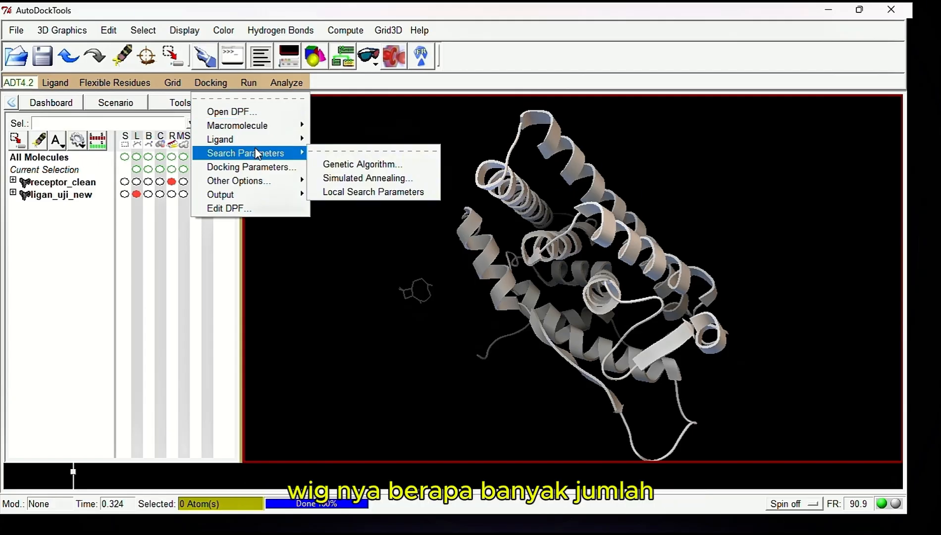
left_click(331, 168)
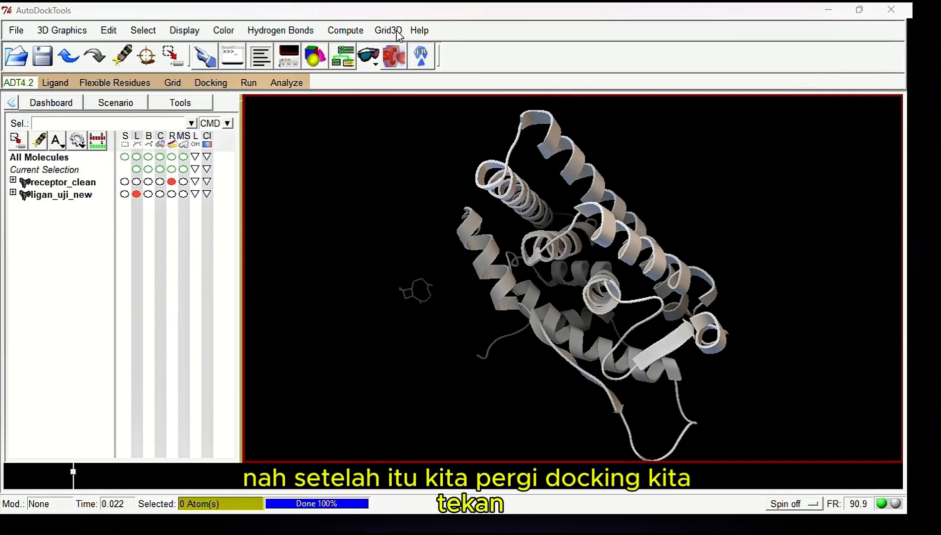
Output the Lamarckian GA (4.2) docking parameter file as docking_uji_new_.dpf in the docking_uji.fix folder
left_click(214, 83)
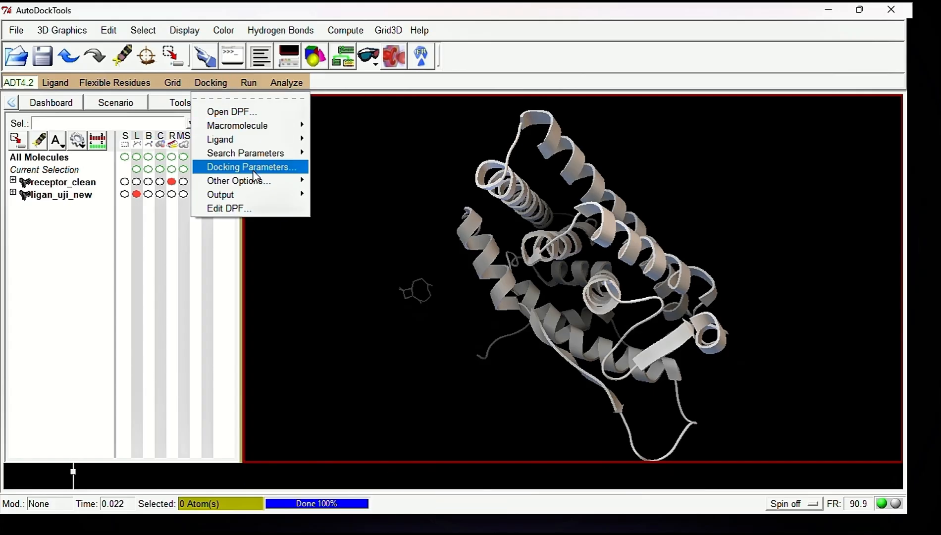
mouse_move(250, 181)
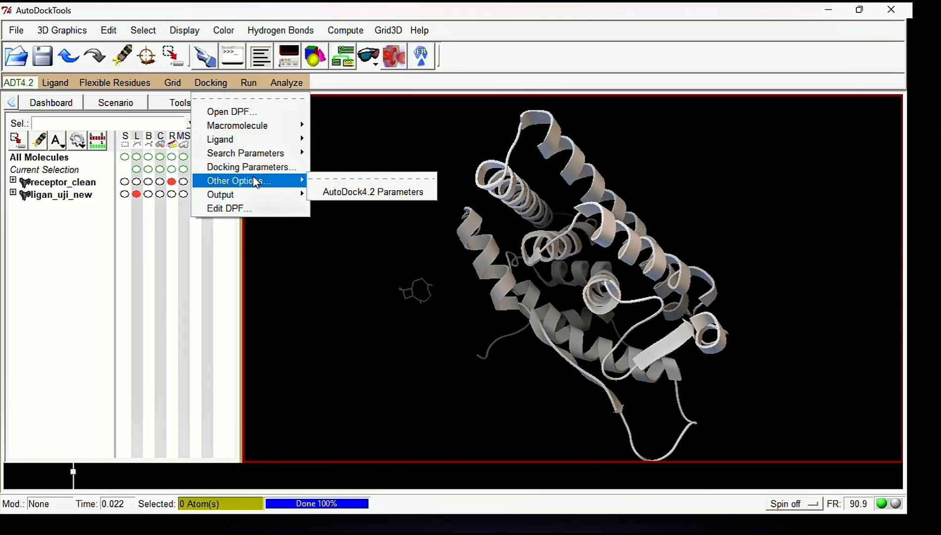
mouse_move(259, 197)
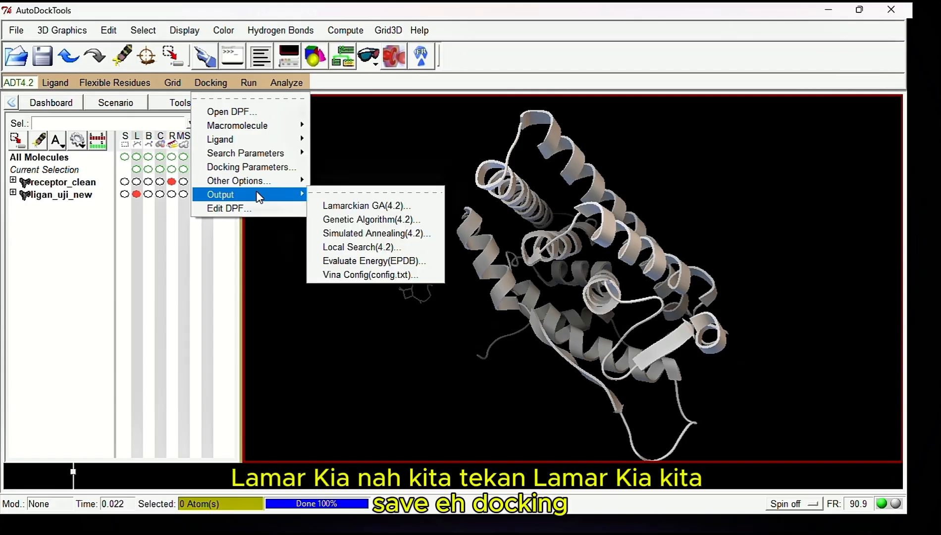
left_click(341, 206)
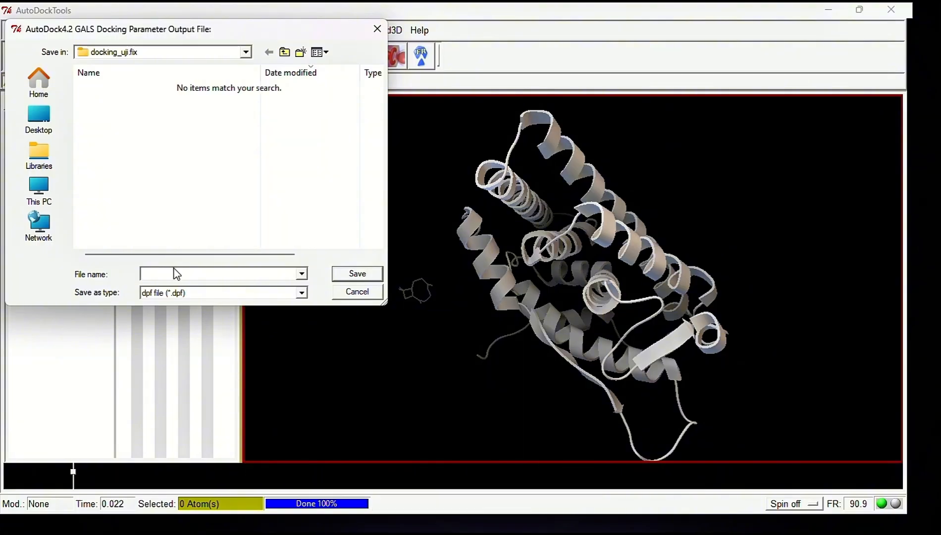
type("docking_uji_new")
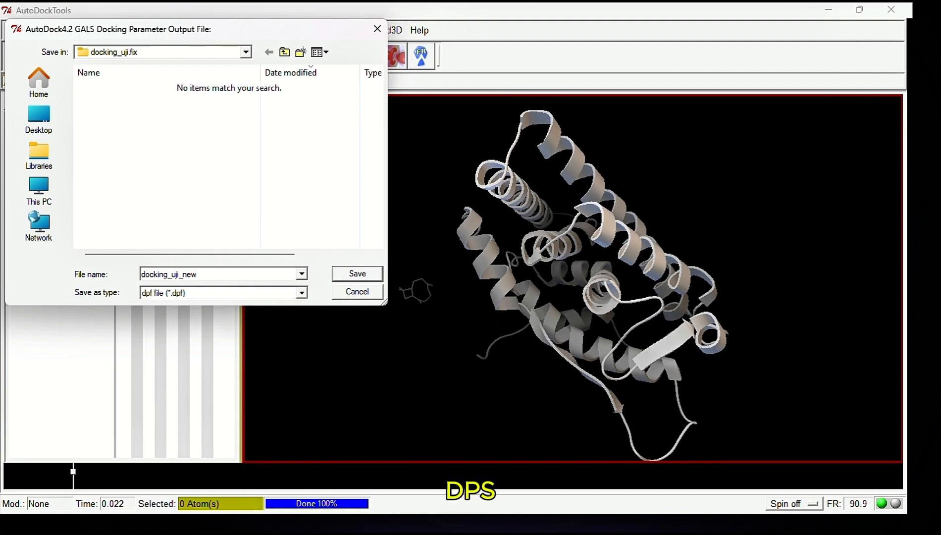
type("_")
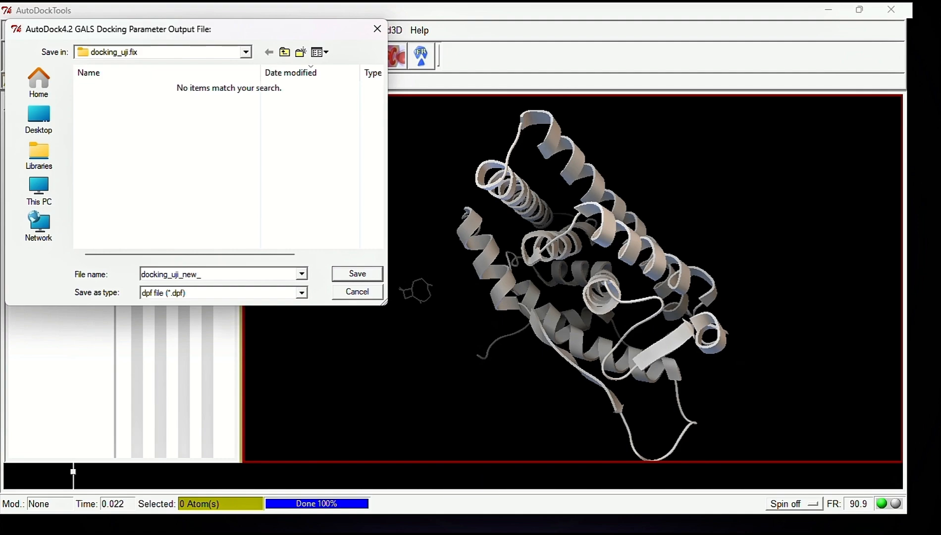
type(".dpf")
key("Return")
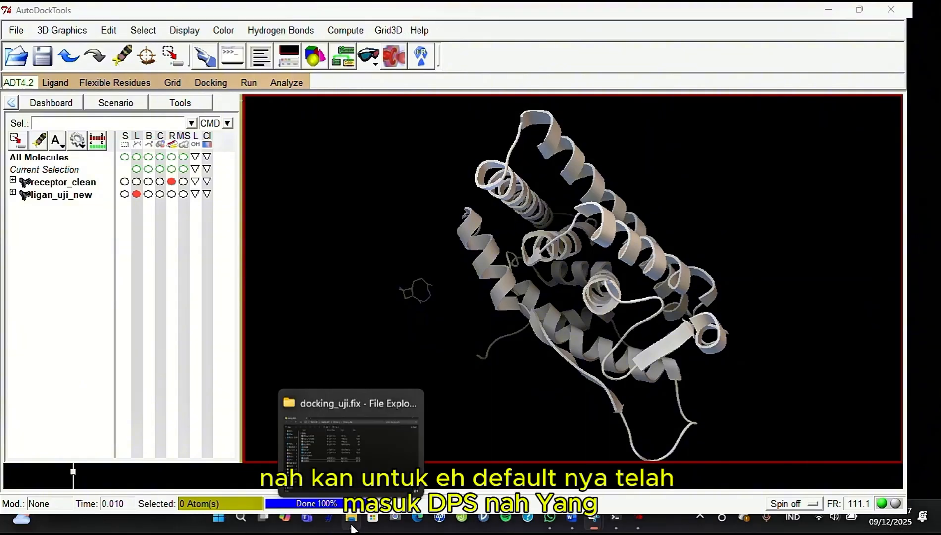
Output the grid parameter file as docking_uji_new.gpf in the docking_uji.fix folder and check the folder for the saved file
left_click(352, 527)
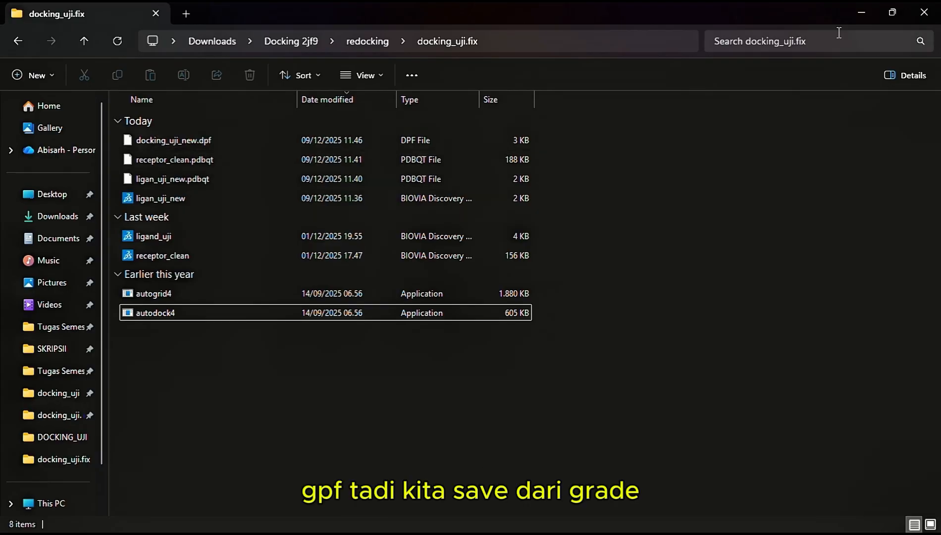
left_click(857, 15)
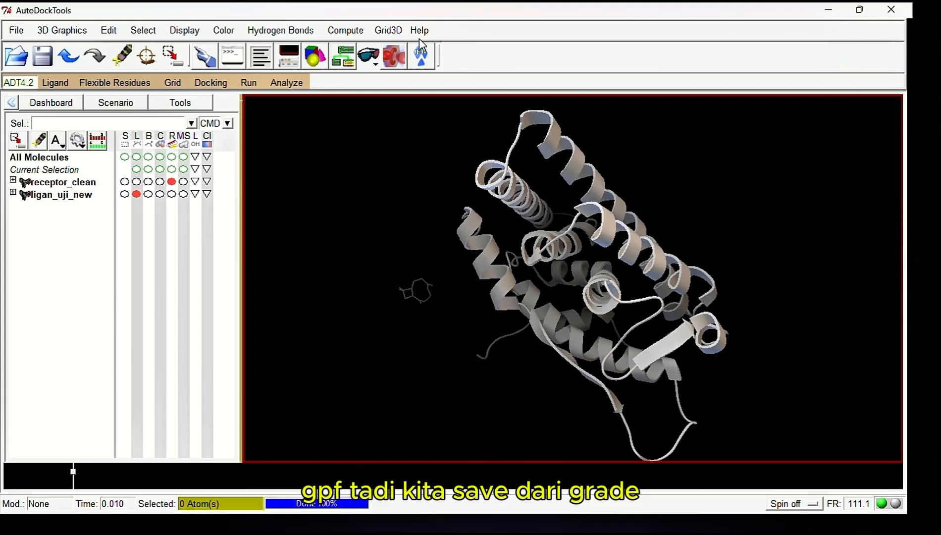
left_click(172, 83)
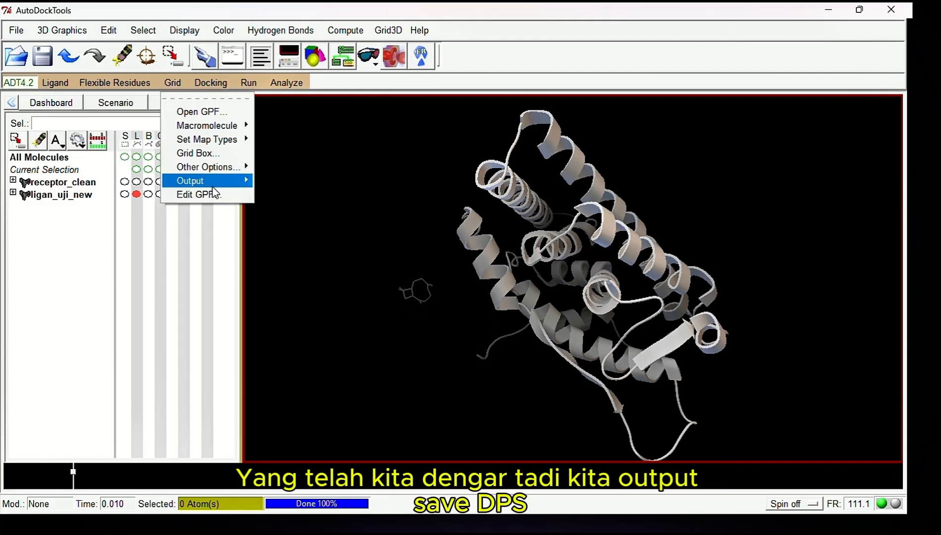
mouse_move(218, 184)
left_click(261, 192)
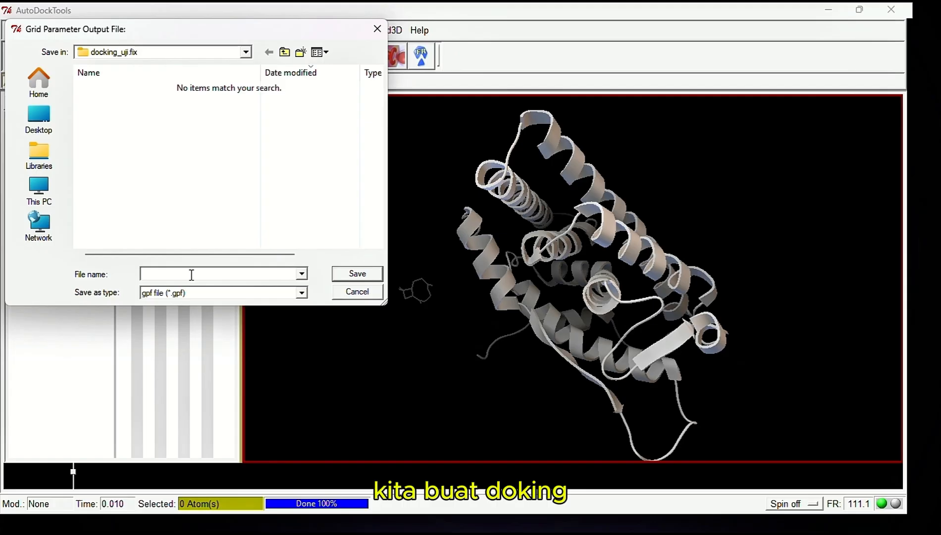
left_click(192, 275)
type("dockin")
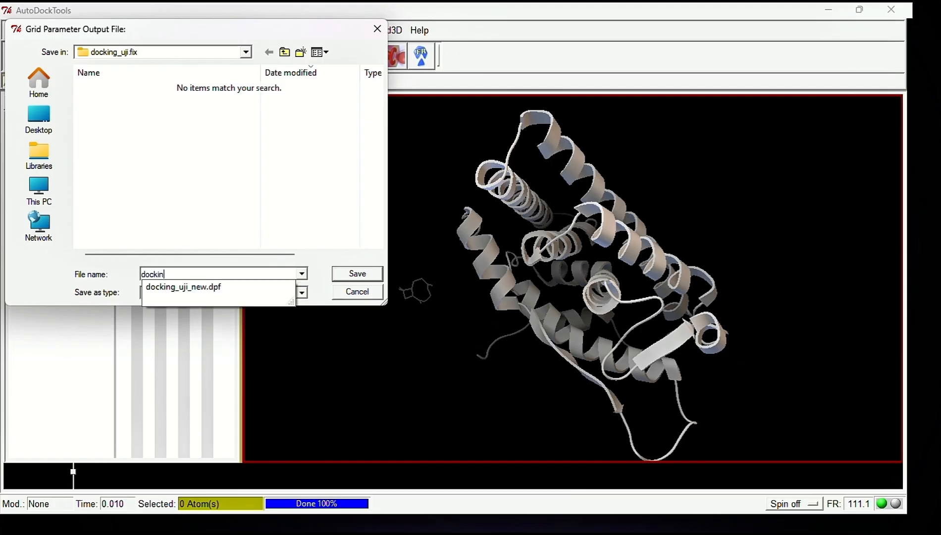
type("g_uji_new")
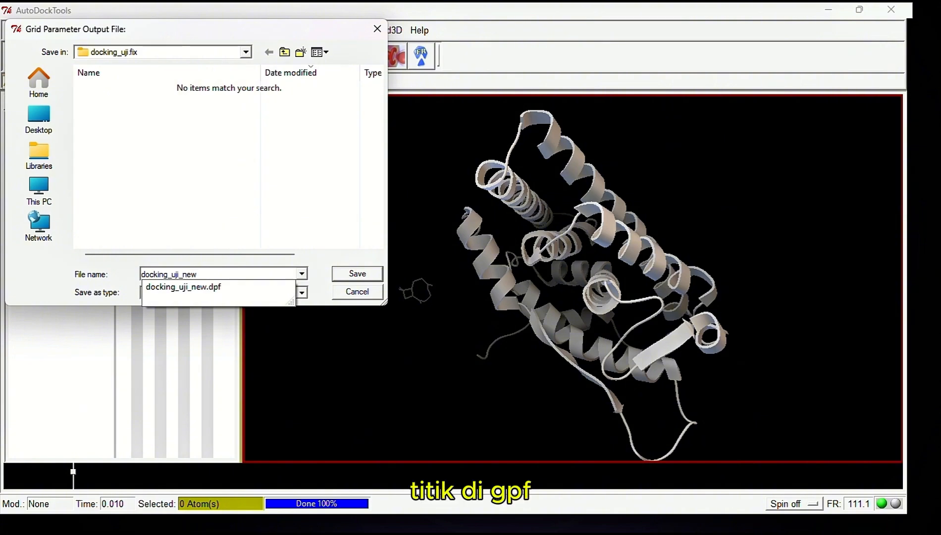
type(".d")
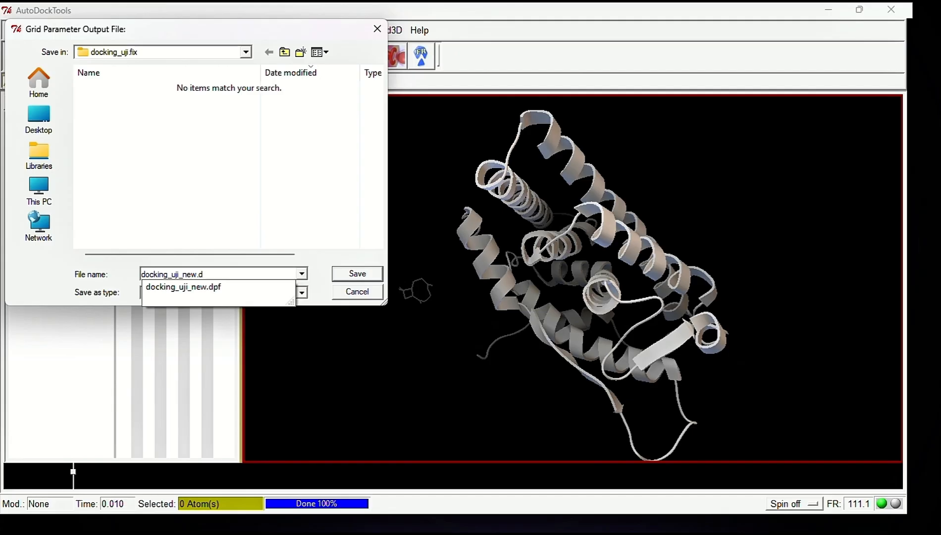
key("BackSpace")
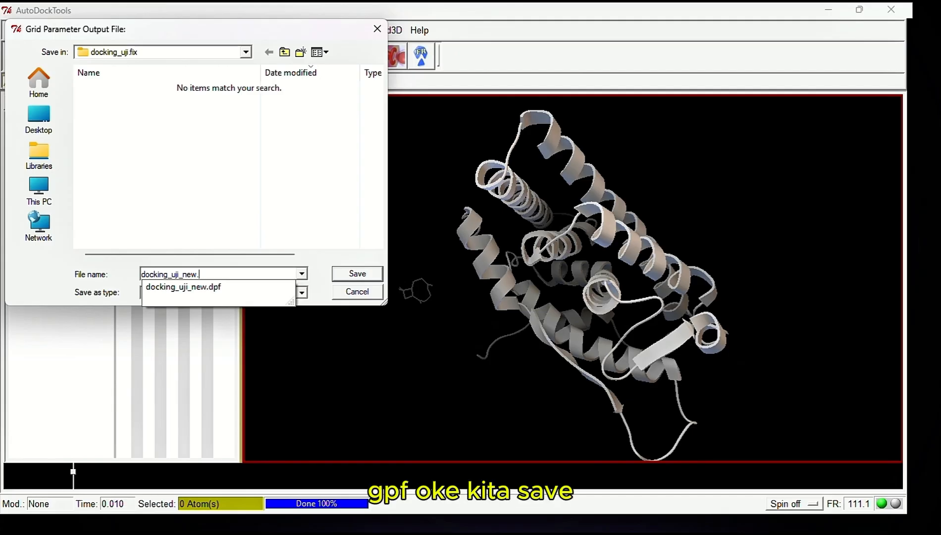
type("gpf")
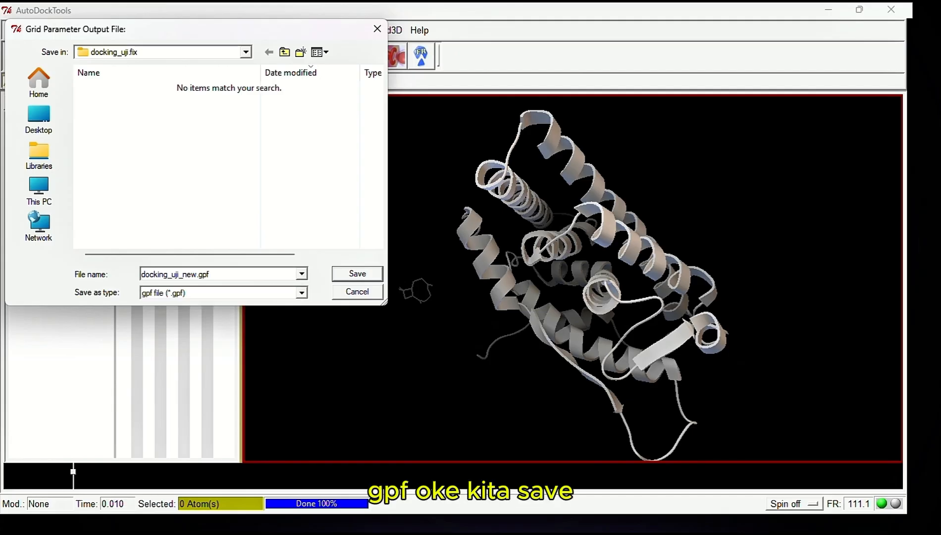
key("Return")
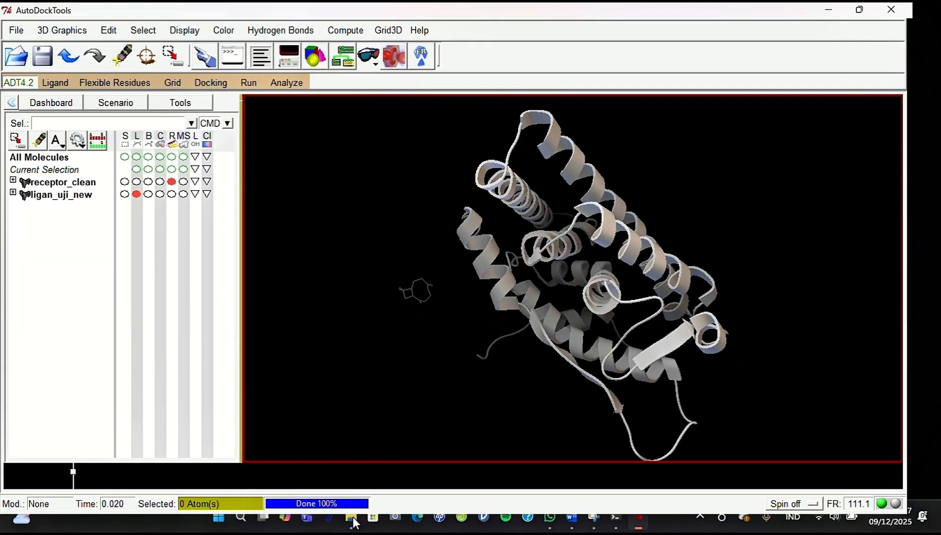
left_click(352, 520)
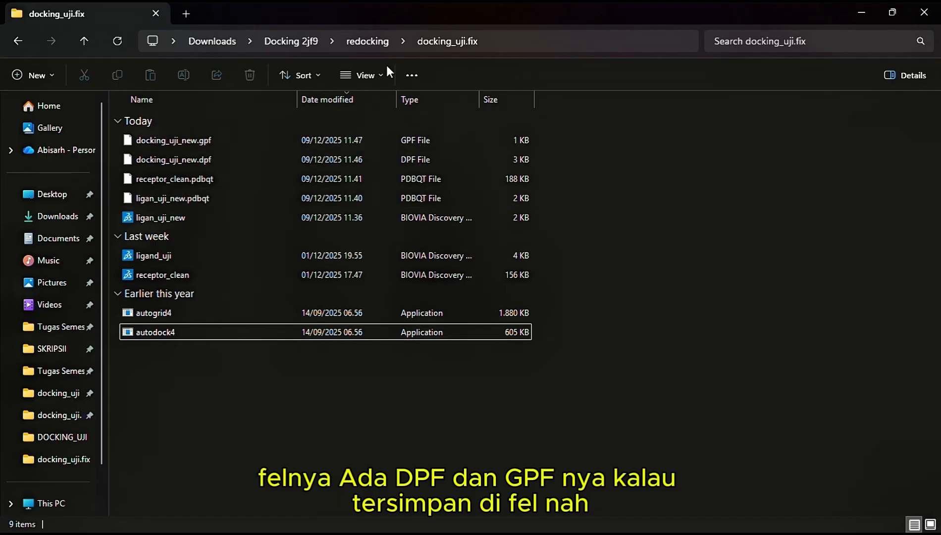
left_click(859, 11)
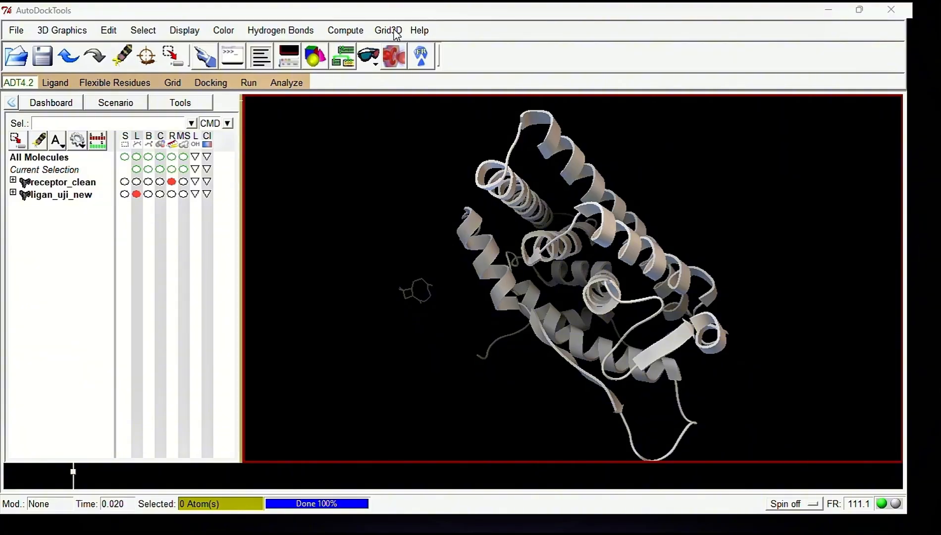
Switch to the terminal, open a new PowerShell session and change directory to "C:\Users\HP\Downloads\Docking 2jf9\redocking\docking_uji.fix", copying the path from File Explorer
left_click(828, 10)
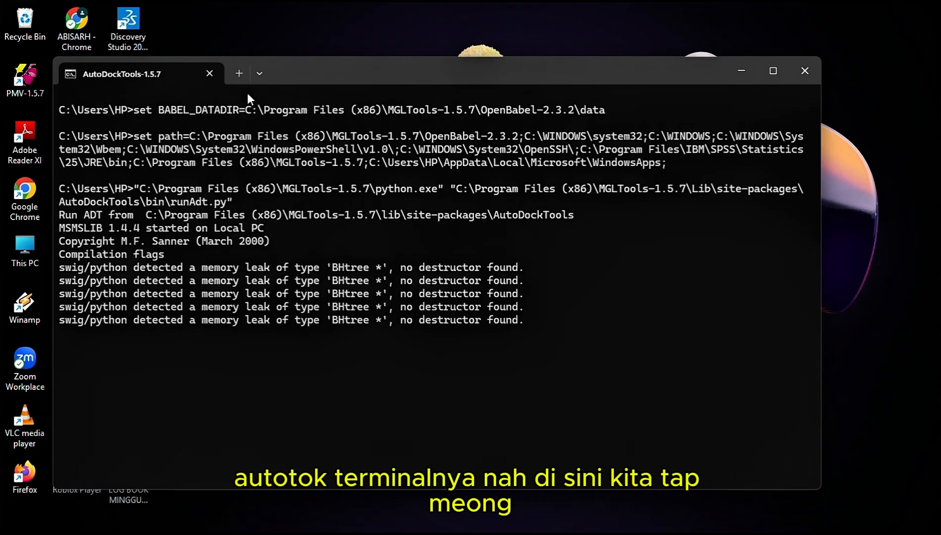
left_click(237, 74)
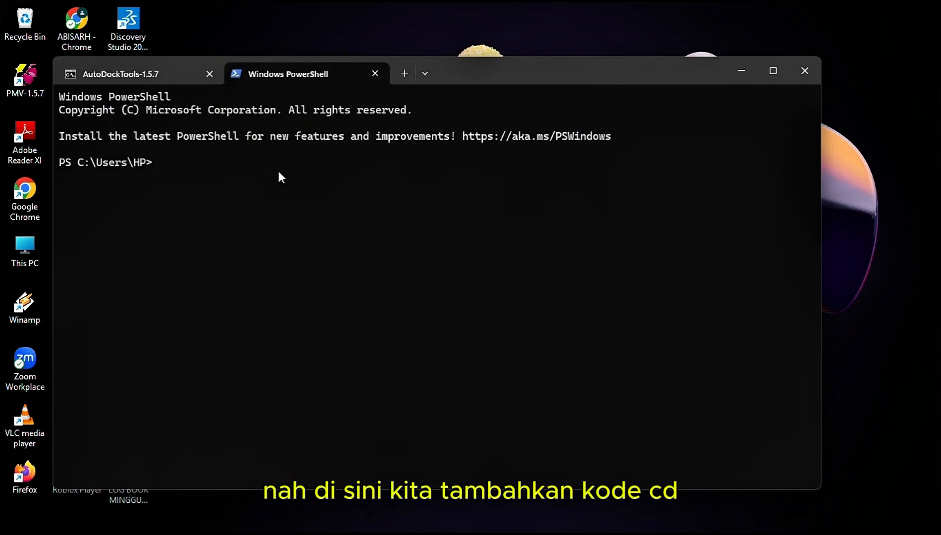
type("cd")
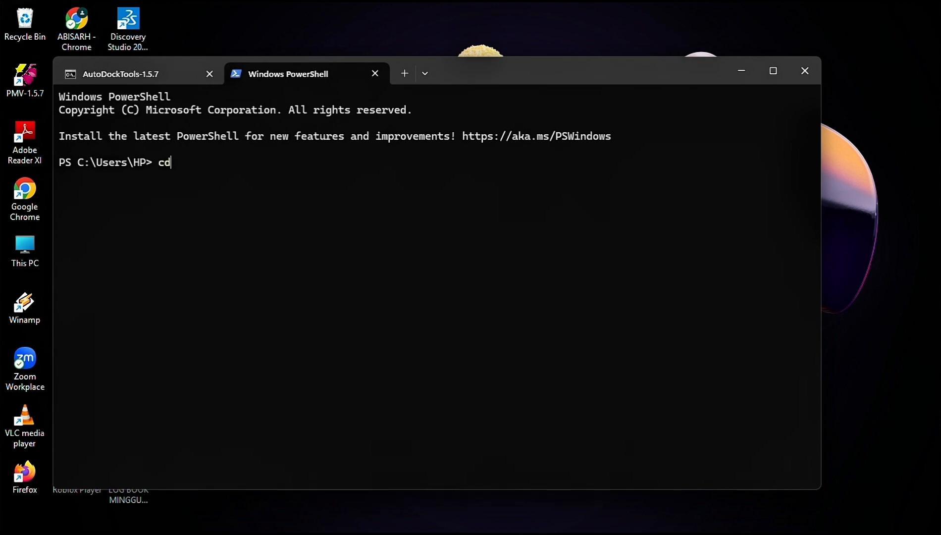
type(" \"")
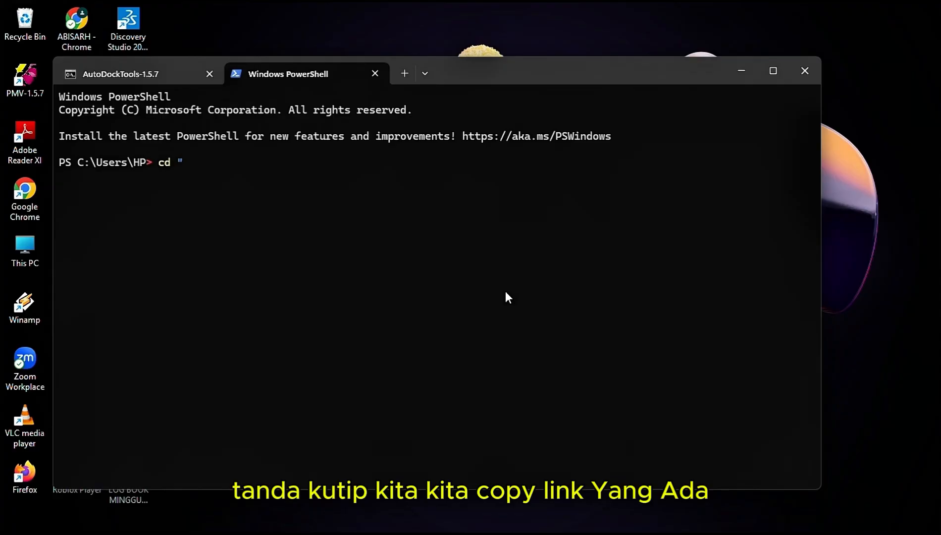
mouse_move(473, 519)
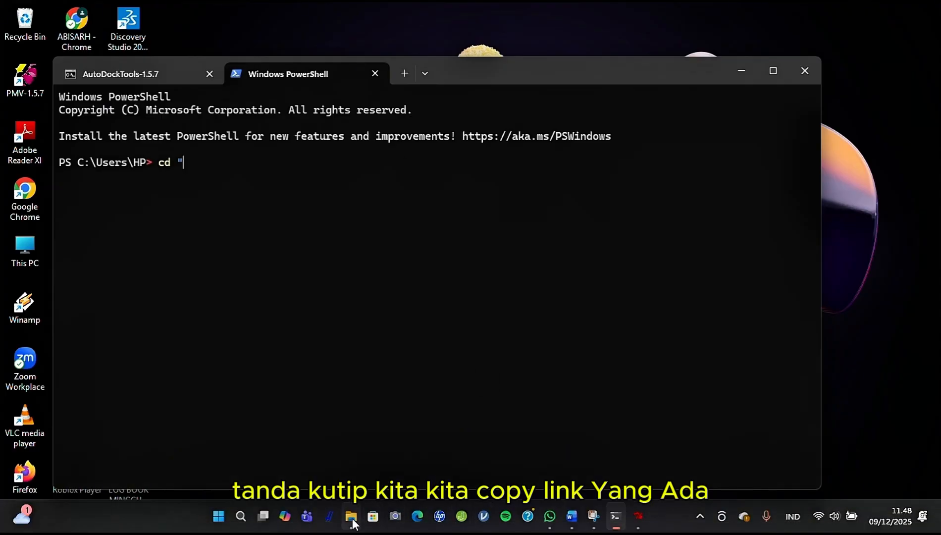
mouse_move(352, 518)
left_click(370, 446)
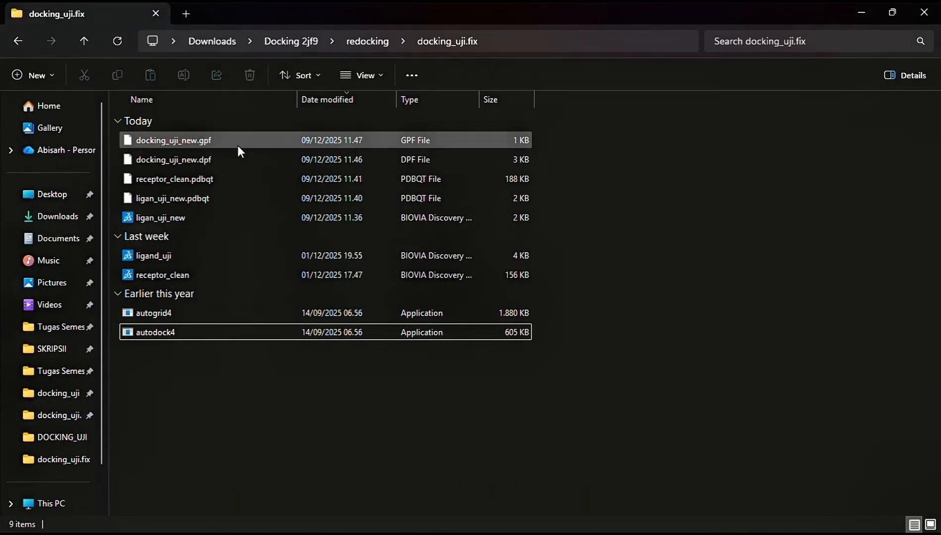
left_click(652, 37)
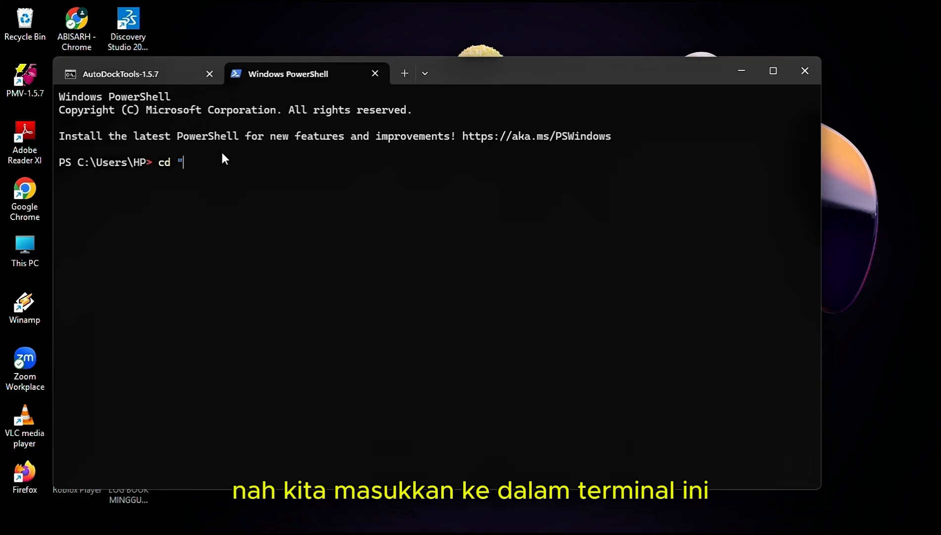
type("C:\\Users\\HP\\Downloads\\Docking 2jf9\\redocking\\docking_uji.fix")
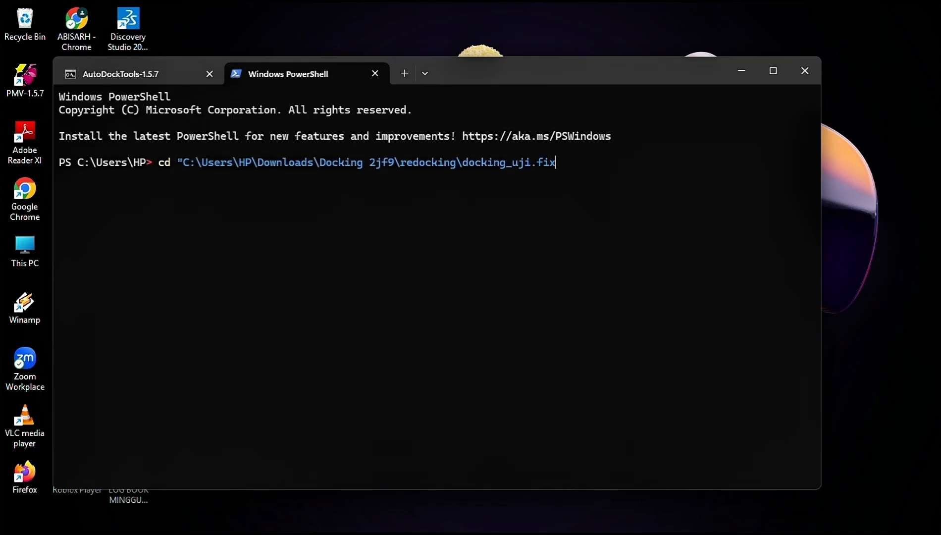
type("\"")
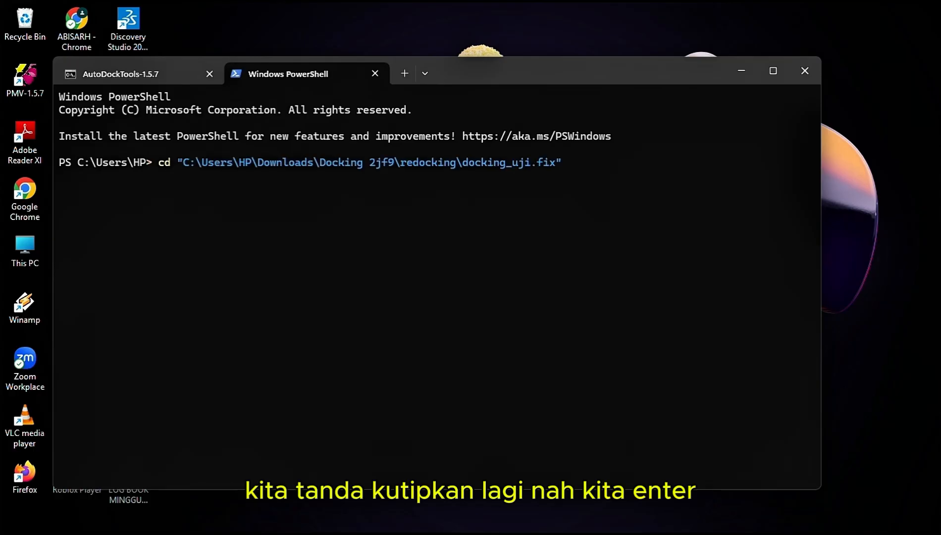
key("Return")
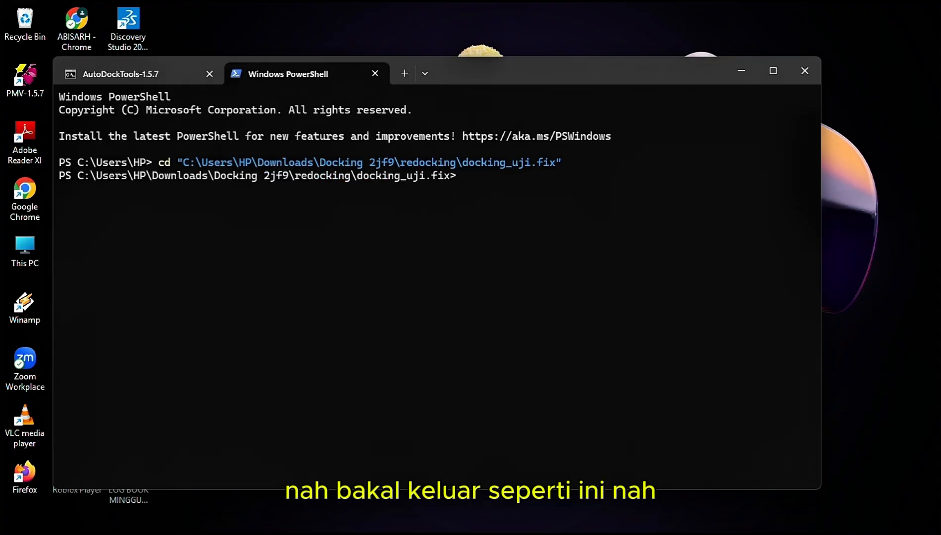
Run AutoGrid on the grid parameter file with the command autogrid4 -p docking_uji_new.gpf -l docking_uji_new.glg
type("a")
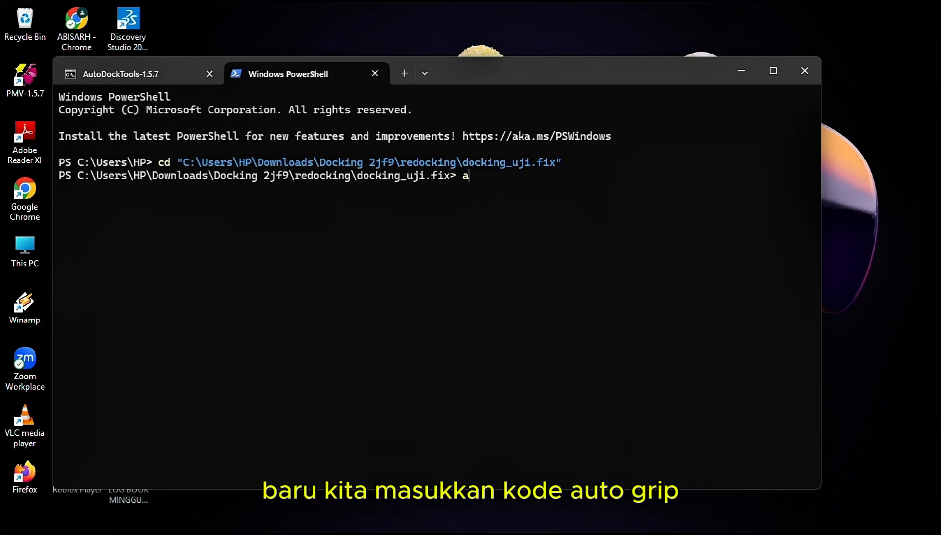
type("utogr")
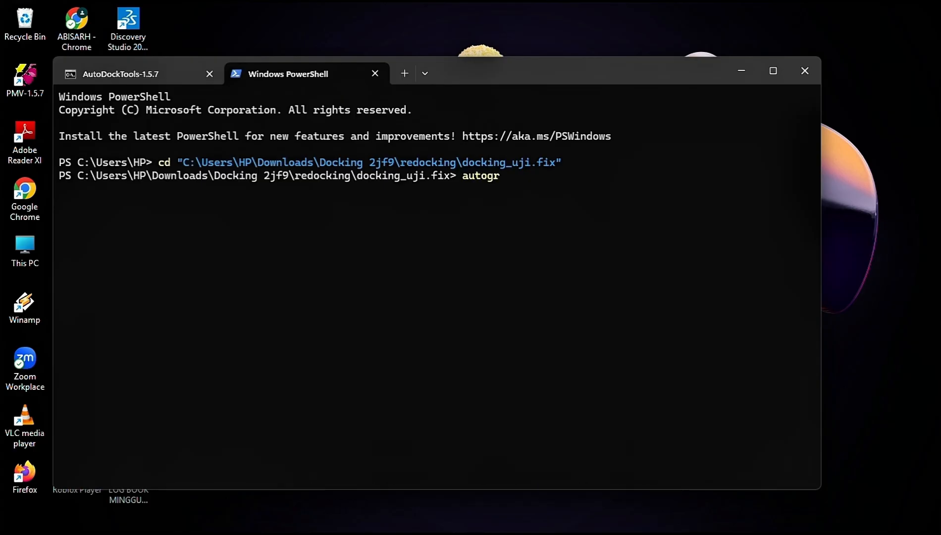
type("id4 -p")
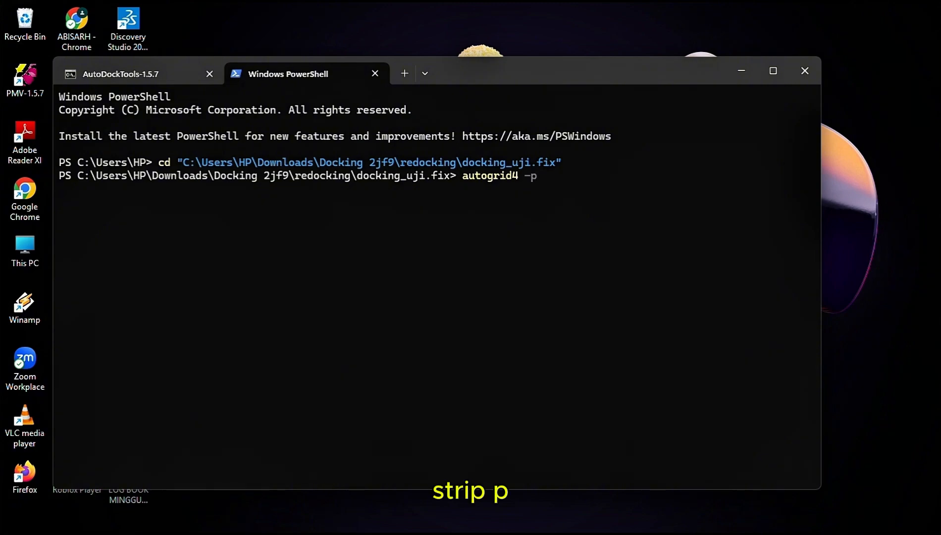
type(" docking")
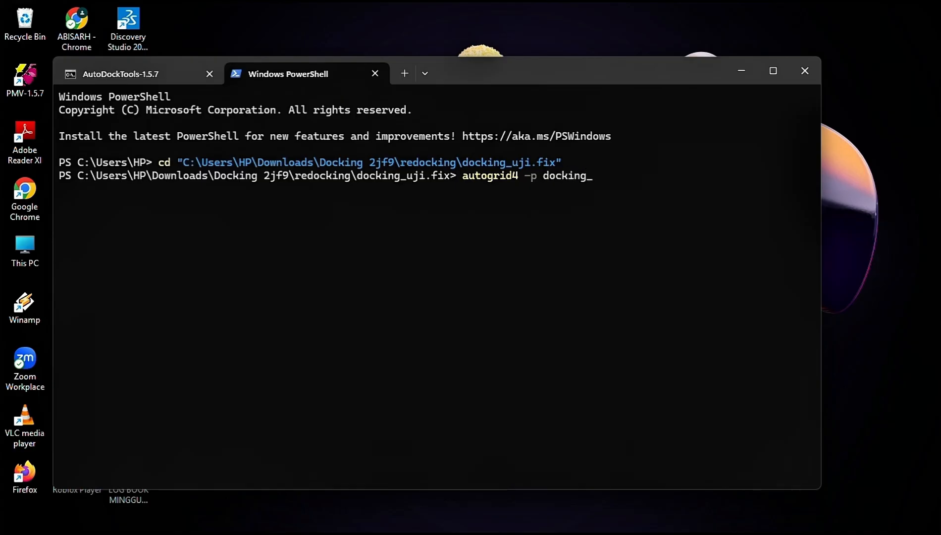
type("_uji")
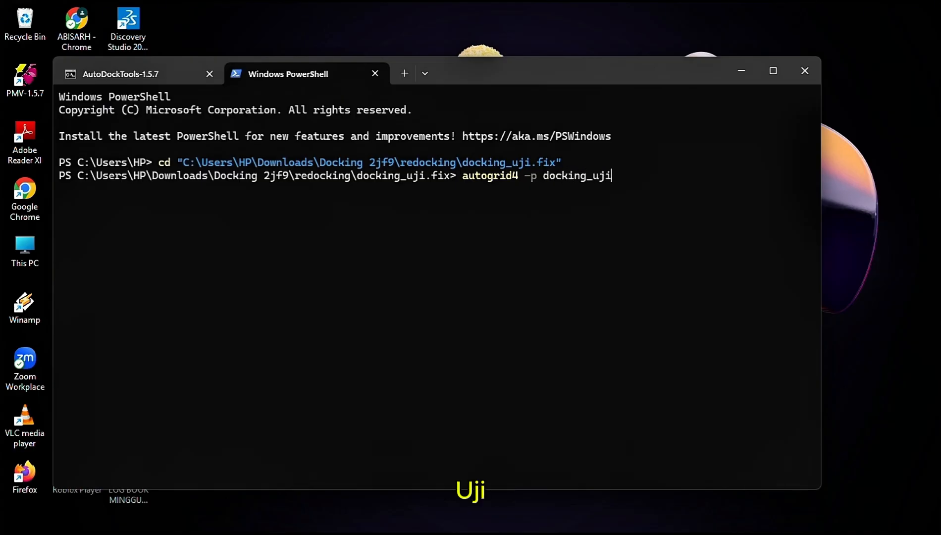
type("-")
type("re")
key("BackSpace")
key("BackSpace")
key("BackSpace")
type("_new")
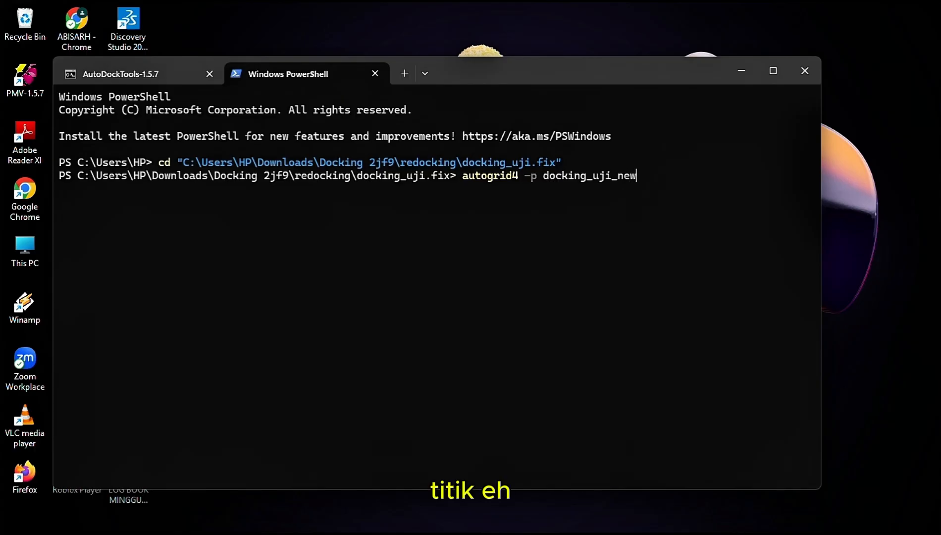
key("BackSpace")
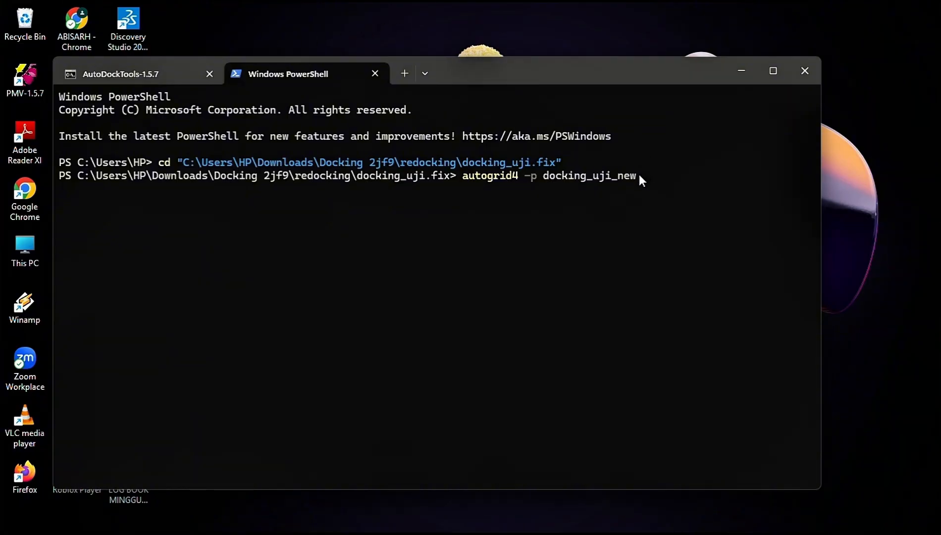
type(".")
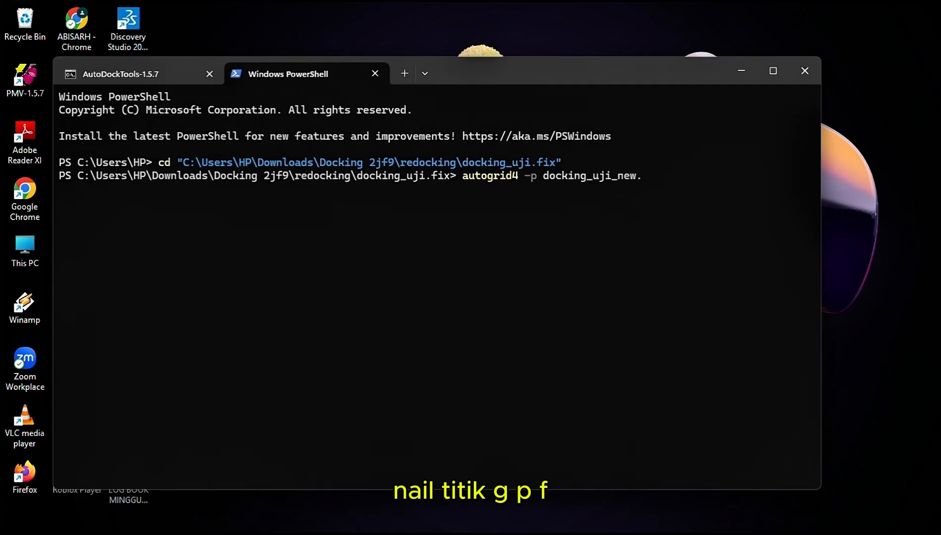
type("gpf")
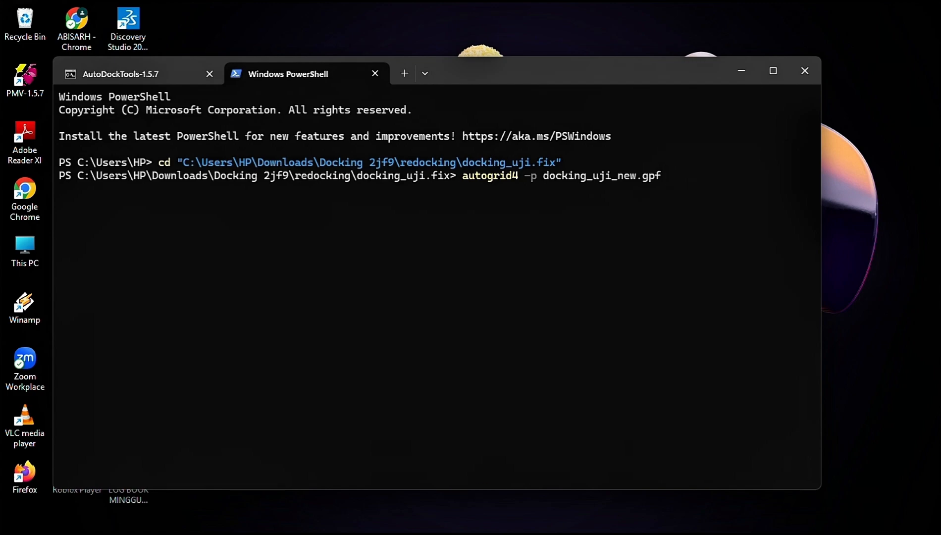
type(" -")
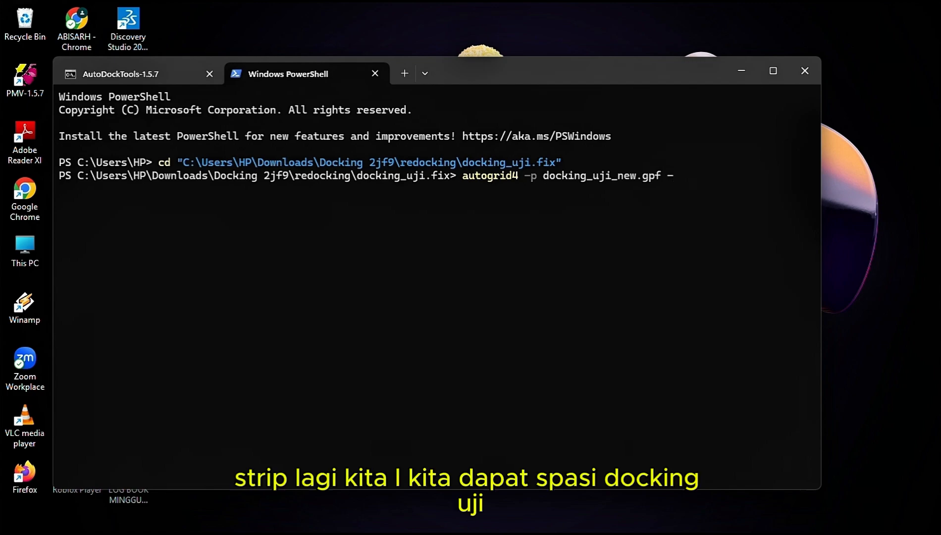
type("l")
type(" docking")
type("_uji")
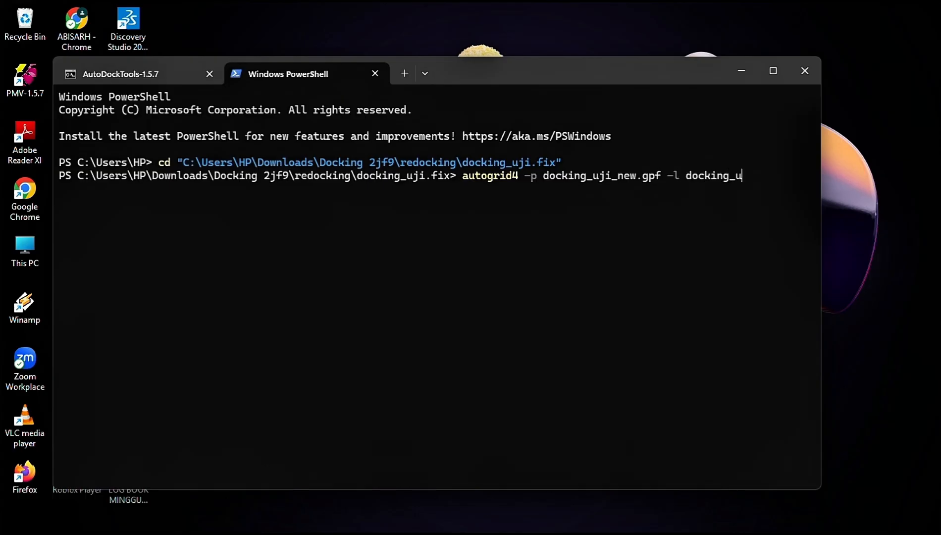
type("_new")
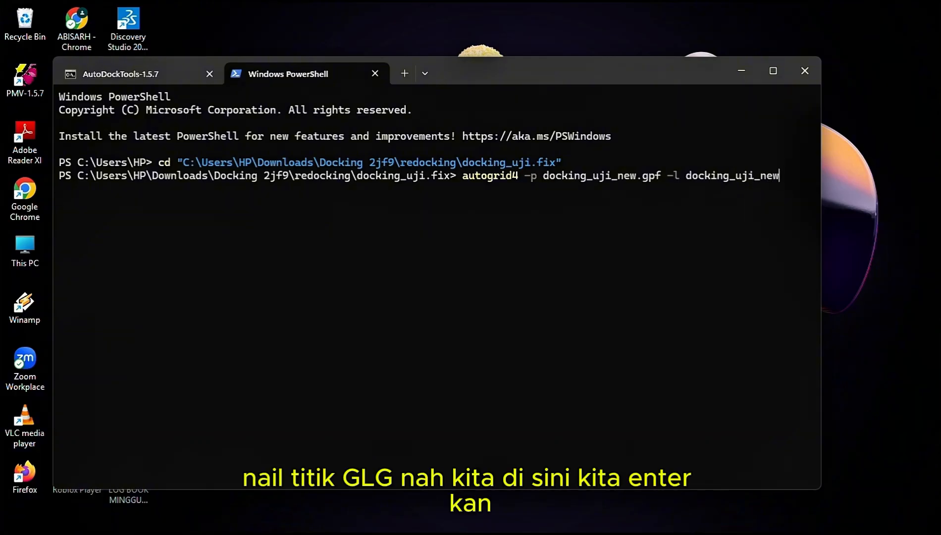
type(".glg")
key("Return")
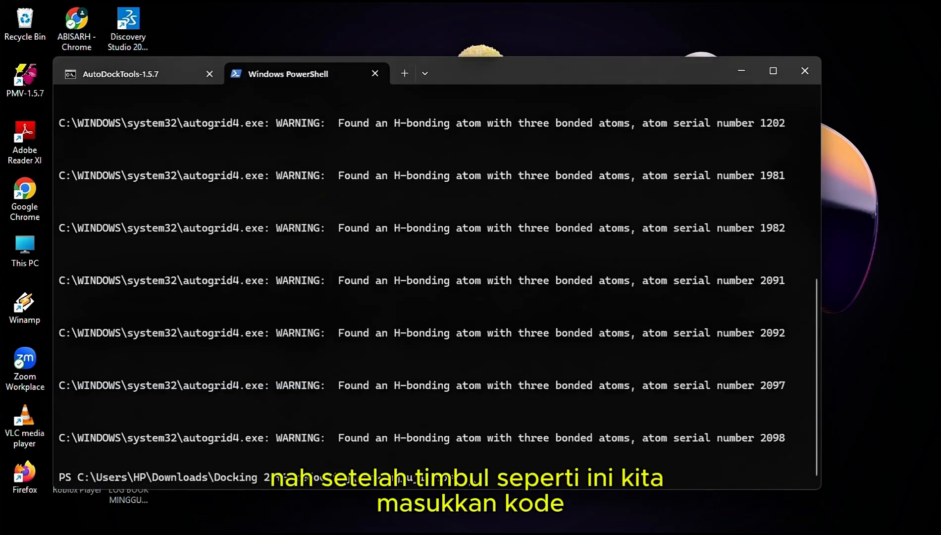
Run AutoDock on the docking parameter file with the command autodock4 -p docking_uji_new.dpf -l docking_uji_new.dlg
type("autodo")
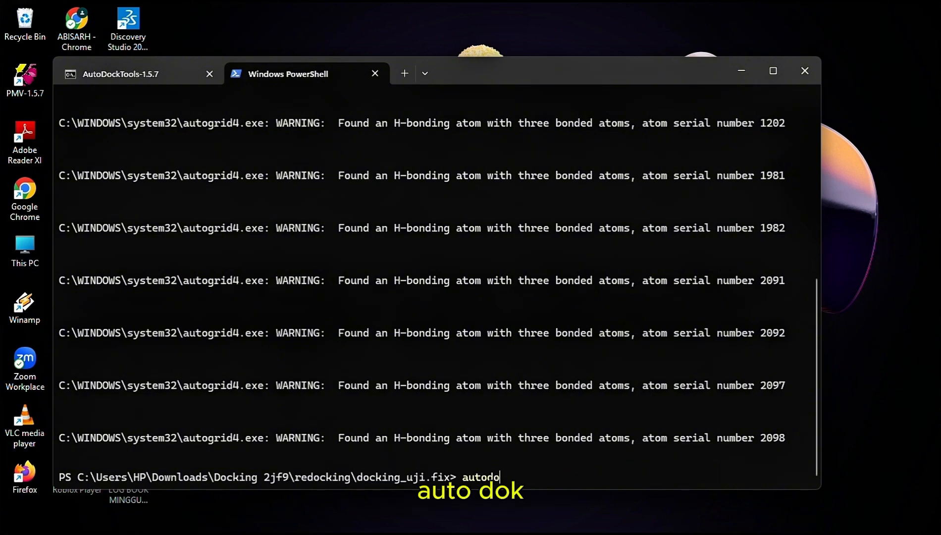
type("cl")
key("BackSpace")
type("k4")
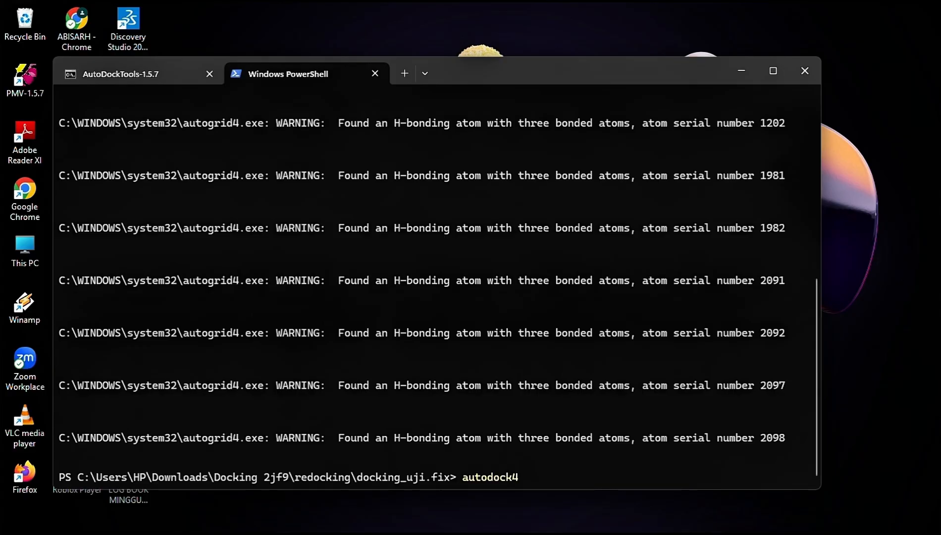
type(" -p ")
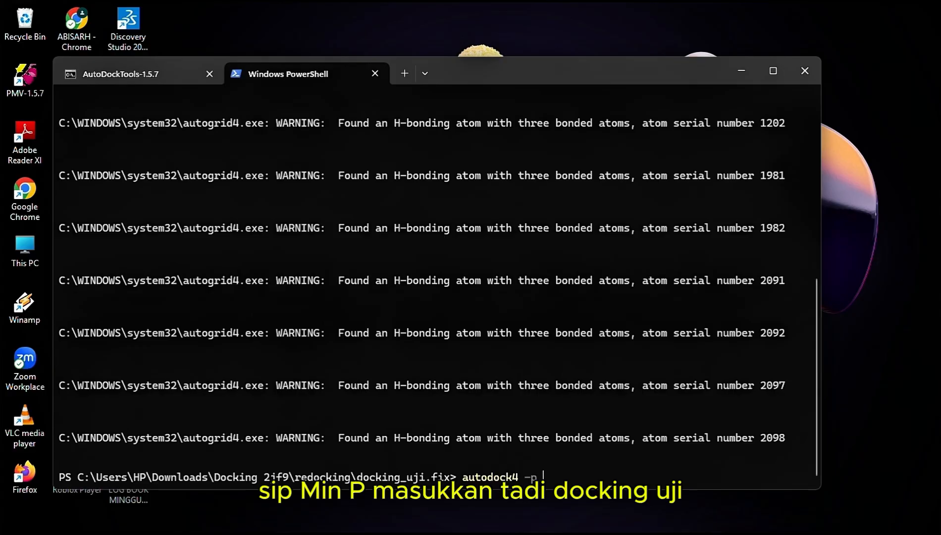
type("docking_uji")
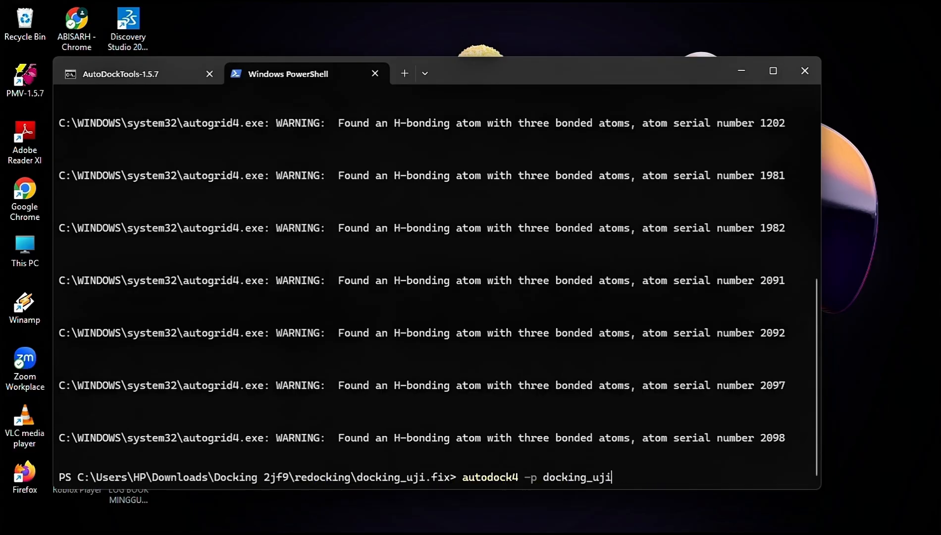
type("_new.dpf")
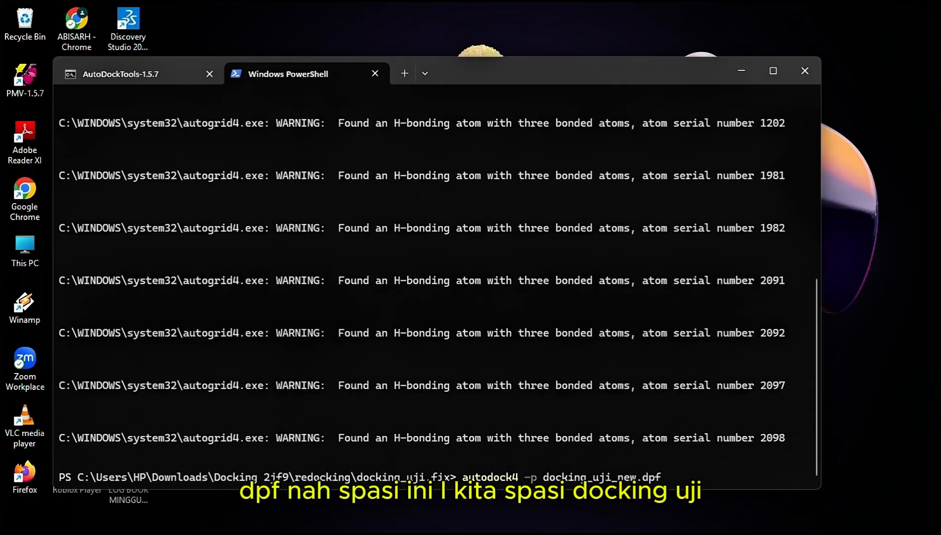
type(" -l docking_uji")
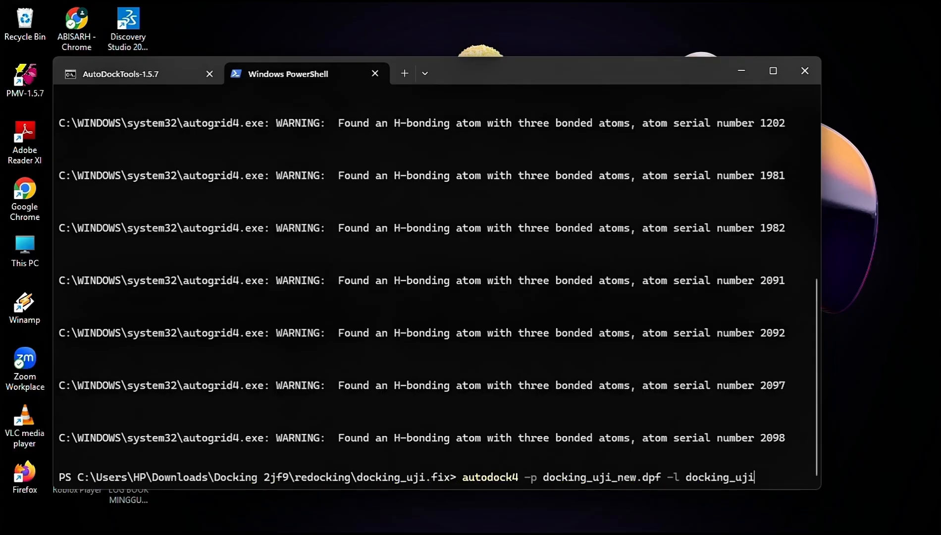
type("Ne")
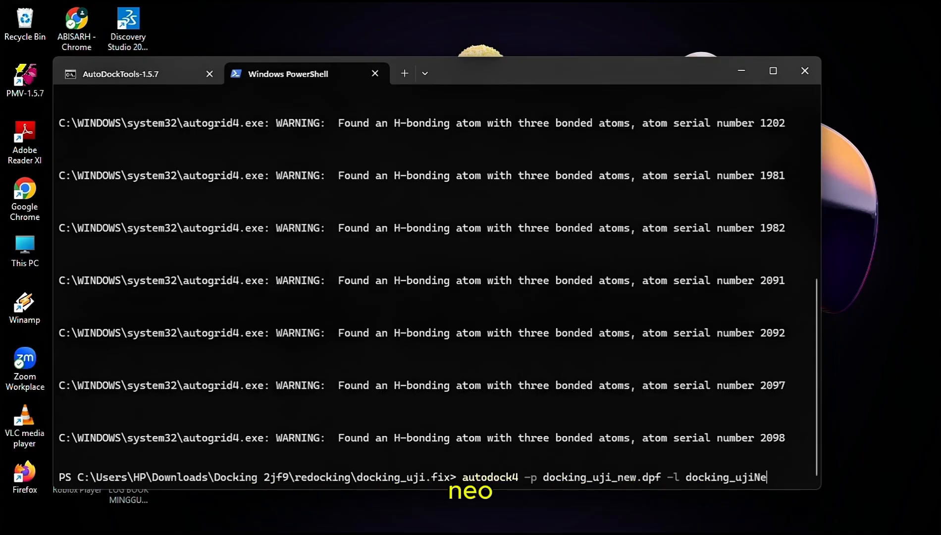
key("BackSpace")
key("BackSpace")
type("_")
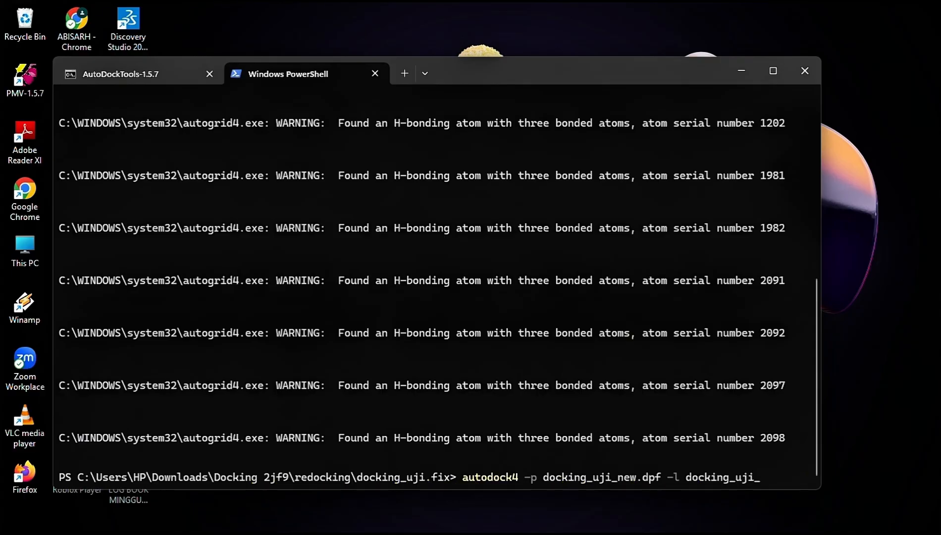
type("new.dlg")
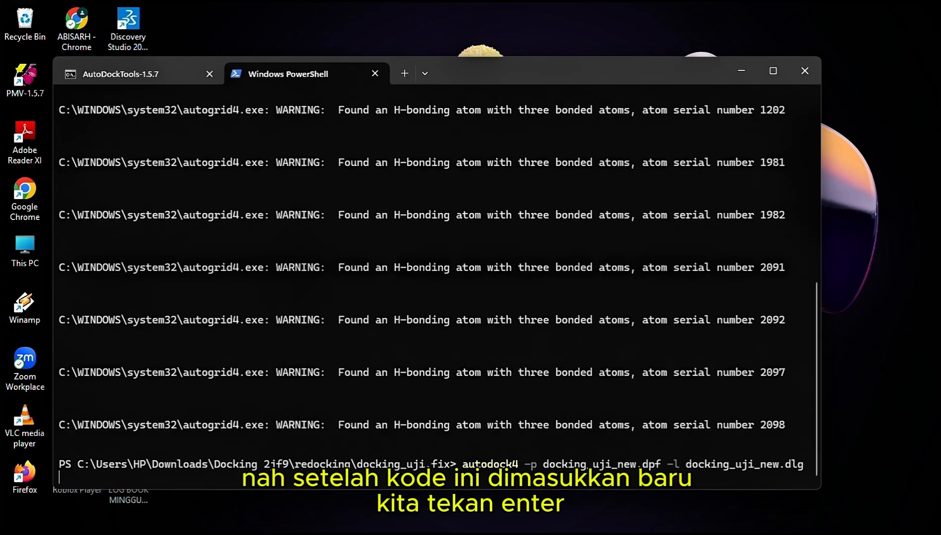
key("Return")
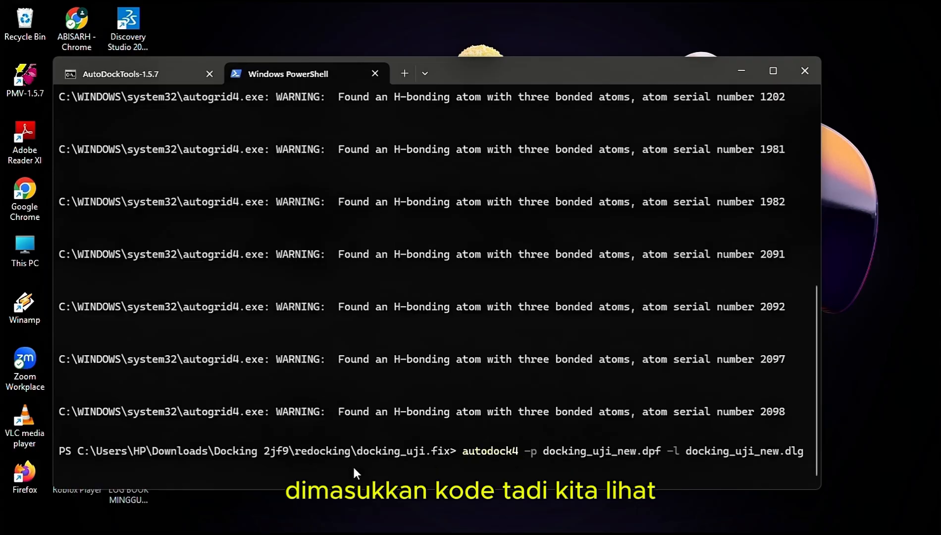
Switch to the docking_uji.fix folder, open docking_uji_new.dlg in Notepad, check the docking run progress at its end and close it
mouse_move(336, 525)
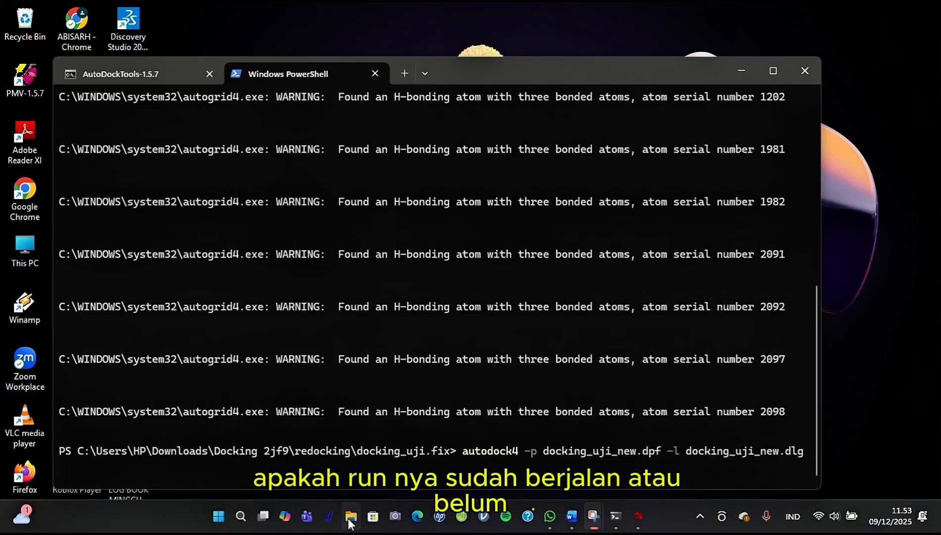
left_click(359, 454)
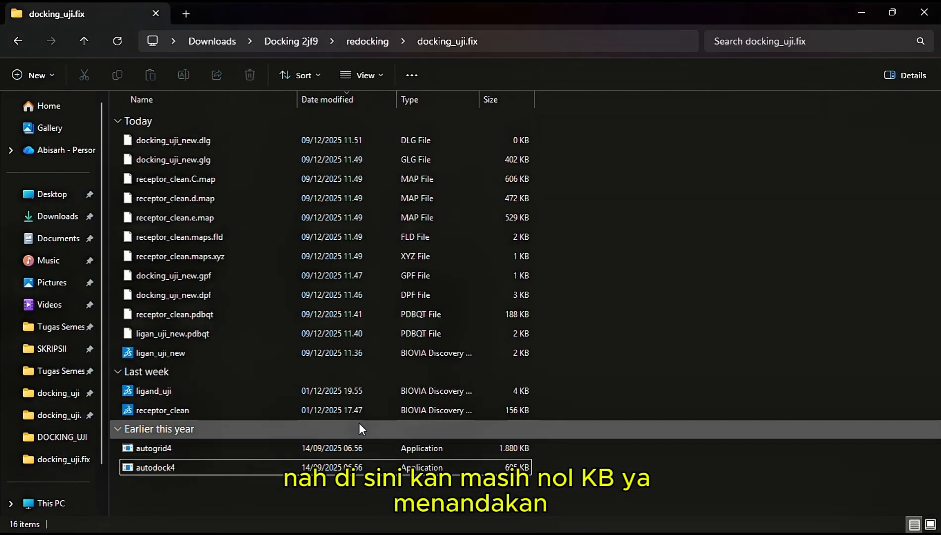
double_click(494, 144)
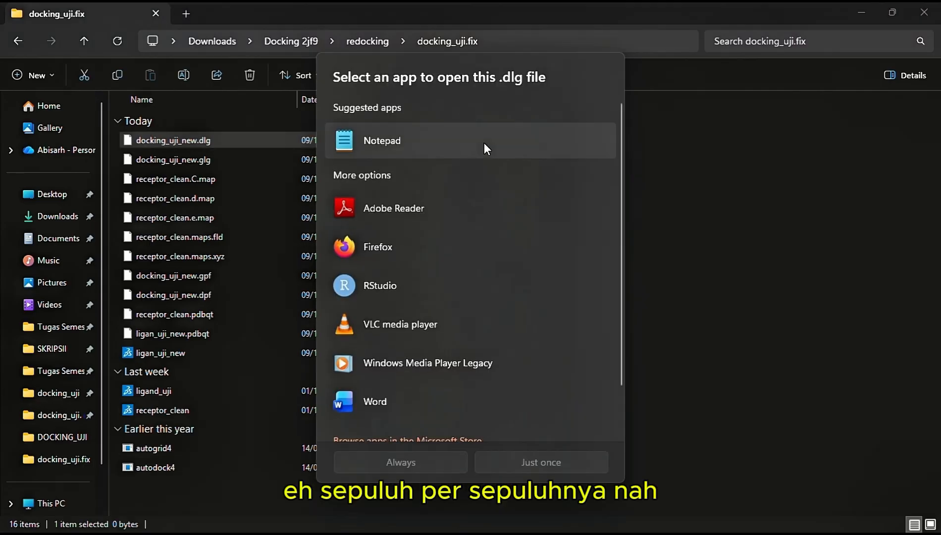
left_click(483, 143)
left_click(534, 465)
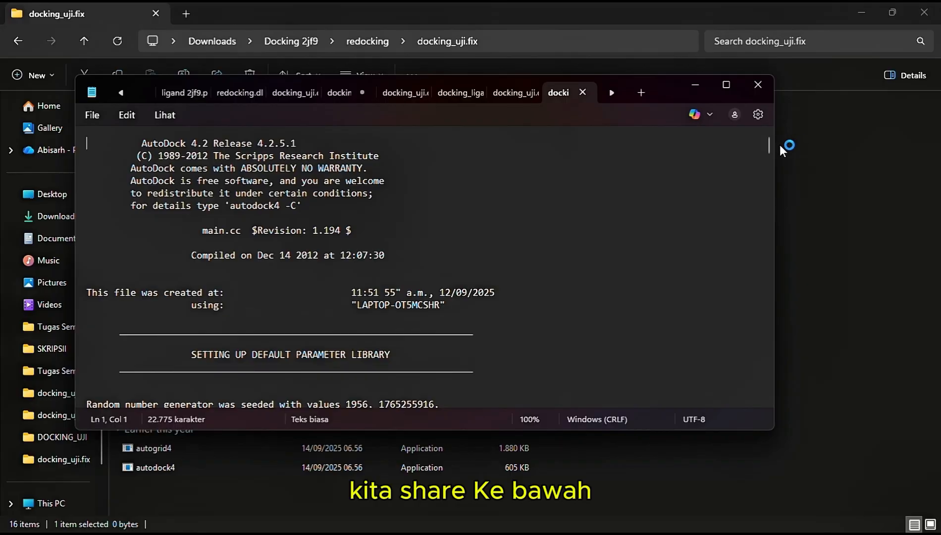
left_click_drag(769, 147, 768, 400)
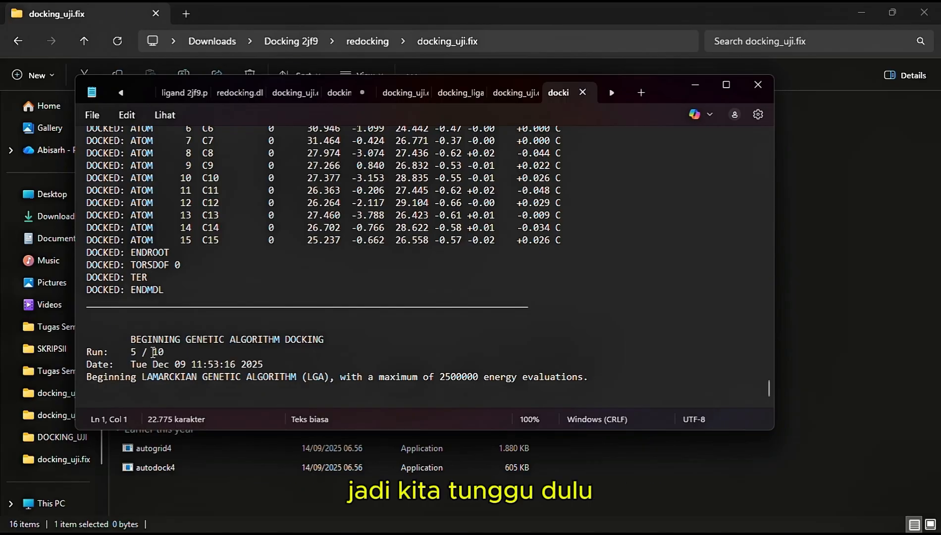
left_click(757, 84)
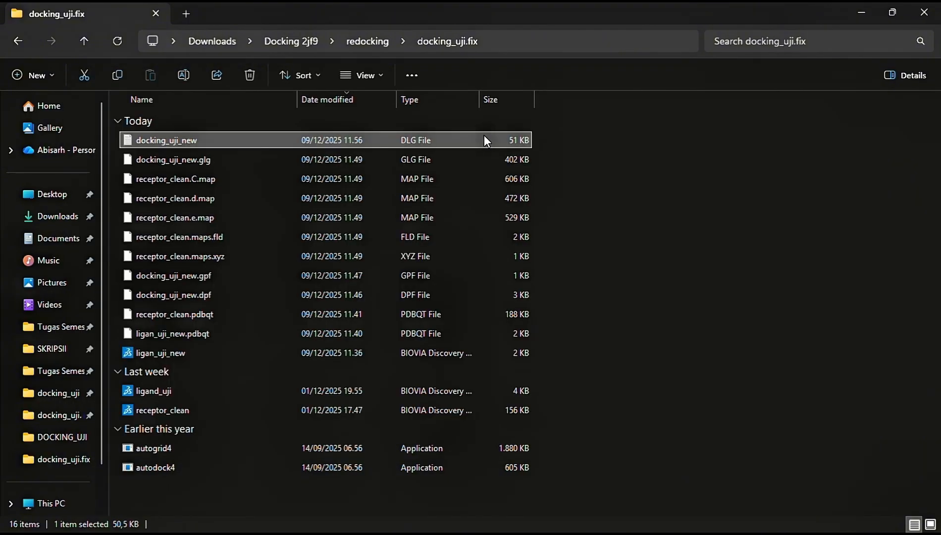
Reopen the docking_uji_new.dlg log and examine its completion status, clustering histogram and RMSD table for the best run
double_click(484, 140)
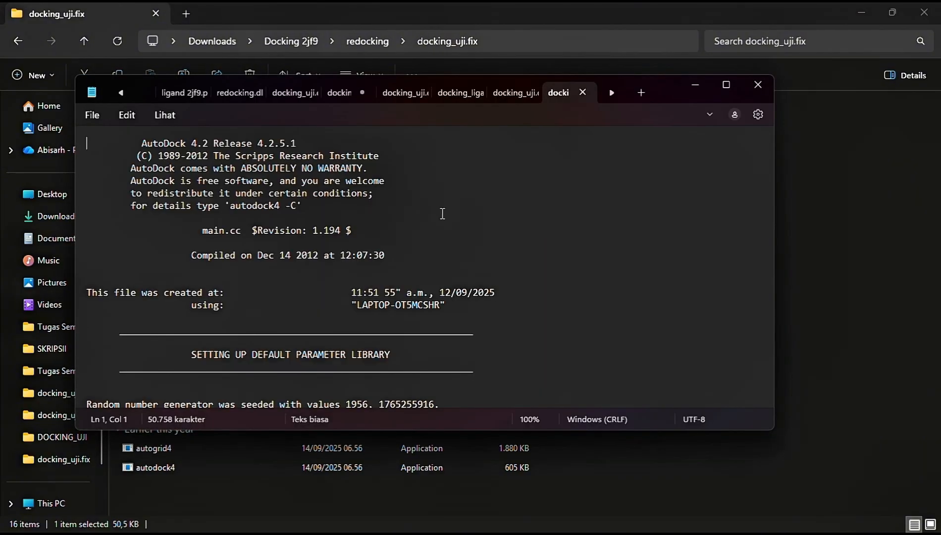
left_click_drag(768, 195, 774, 431)
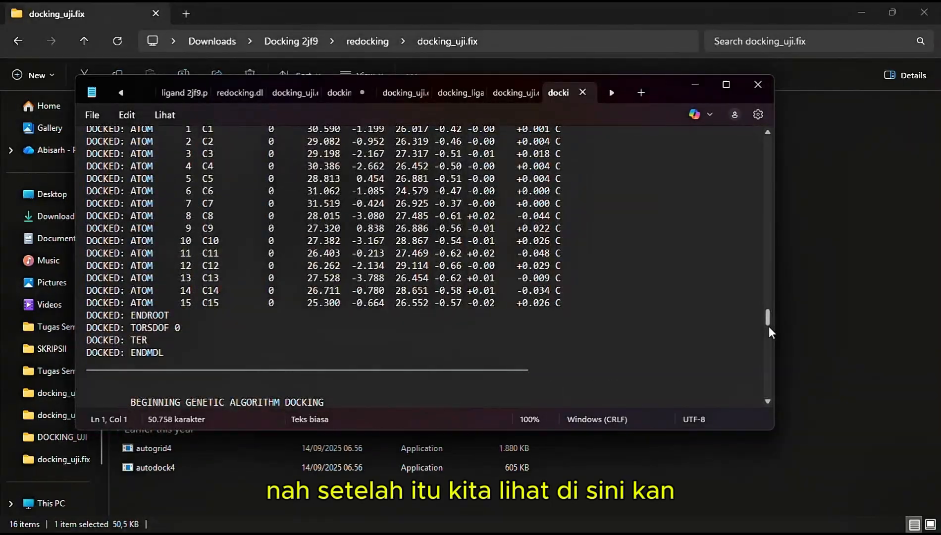
left_click_drag(766, 320, 683, 402)
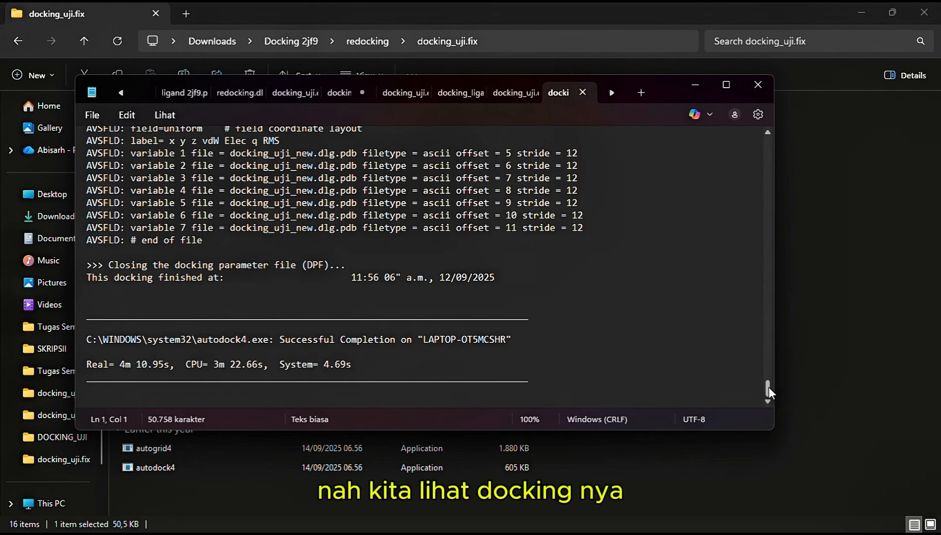
mouse_move(769, 387)
left_mouse_down()
mouse_move(770, 362)
mouse_move(774, 386)
left_mouse_up()
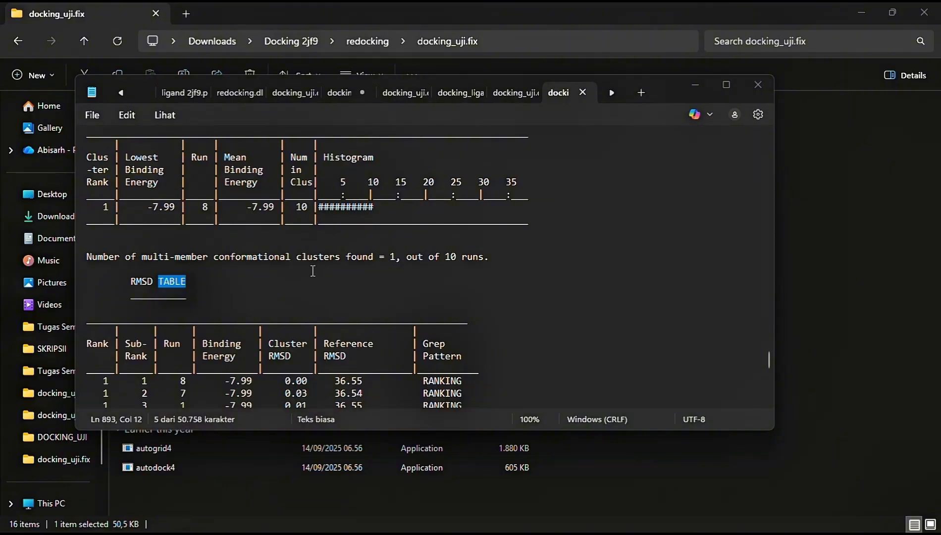
scroll(280, 278, "down", 1)
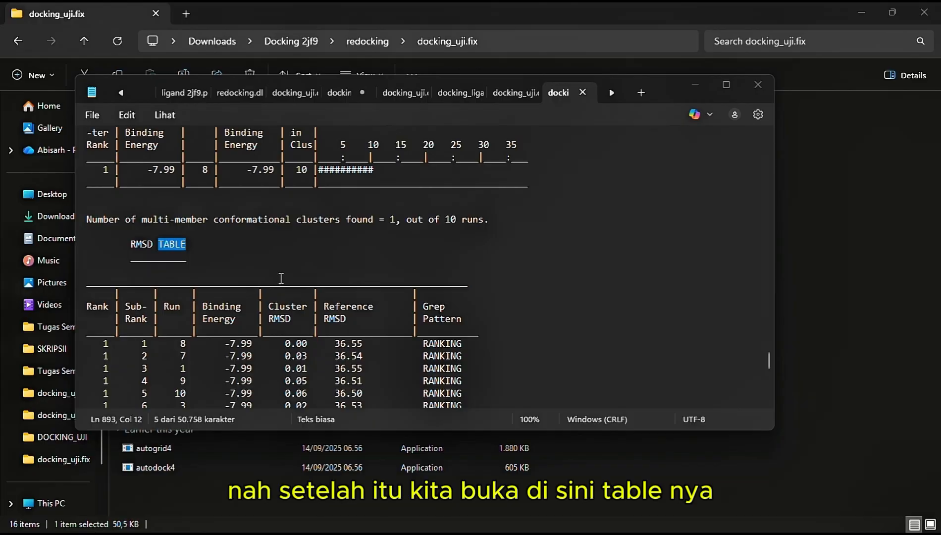
scroll(281, 279, "down", 2)
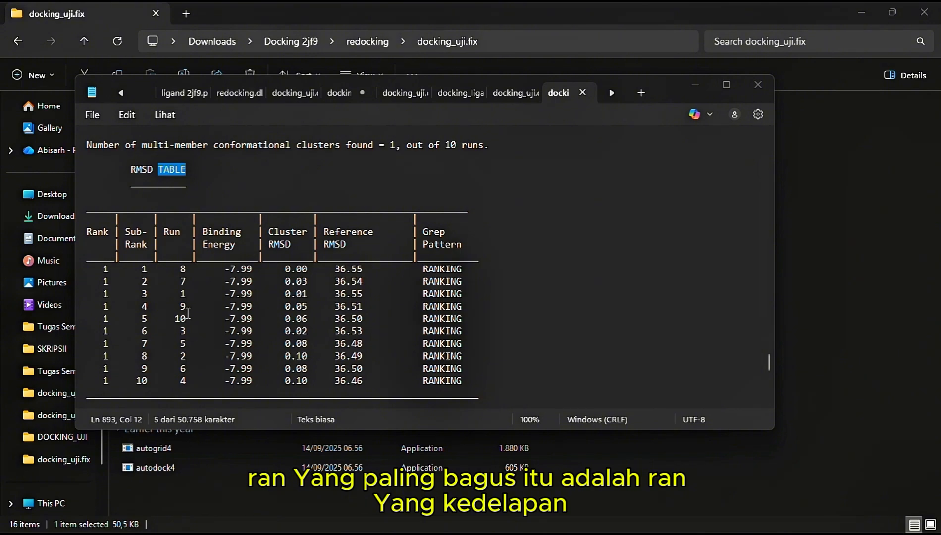
left_click(693, 82)
left_click(862, 13)
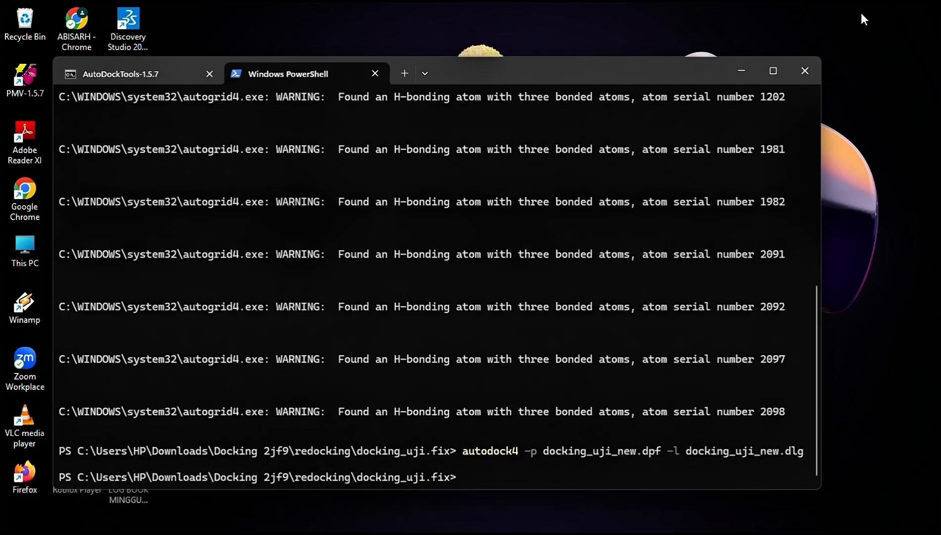
Switch to AutoDockTools and open the docking log docking_uji_new from the docking_uji.fix folder for analysis, naming its ligand ligan_uji_new-2
left_click(733, 75)
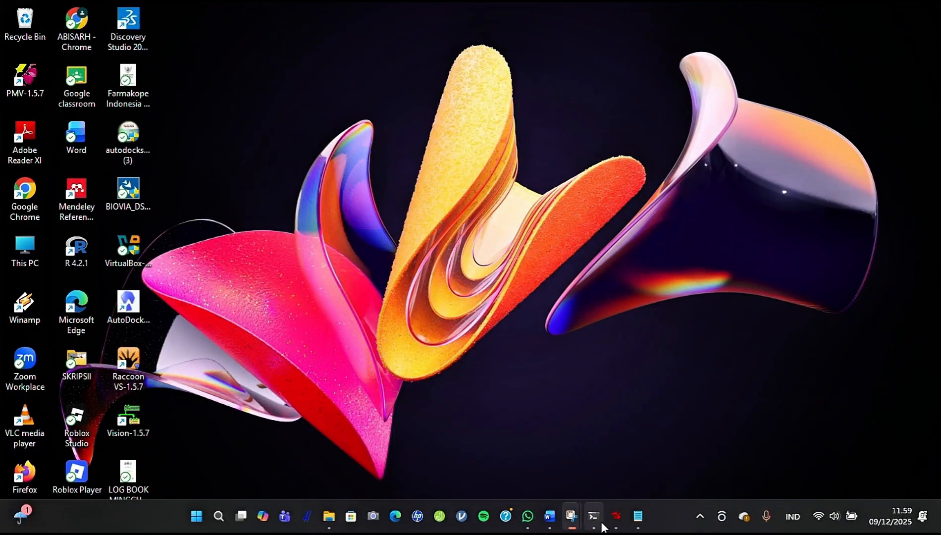
left_click(616, 516)
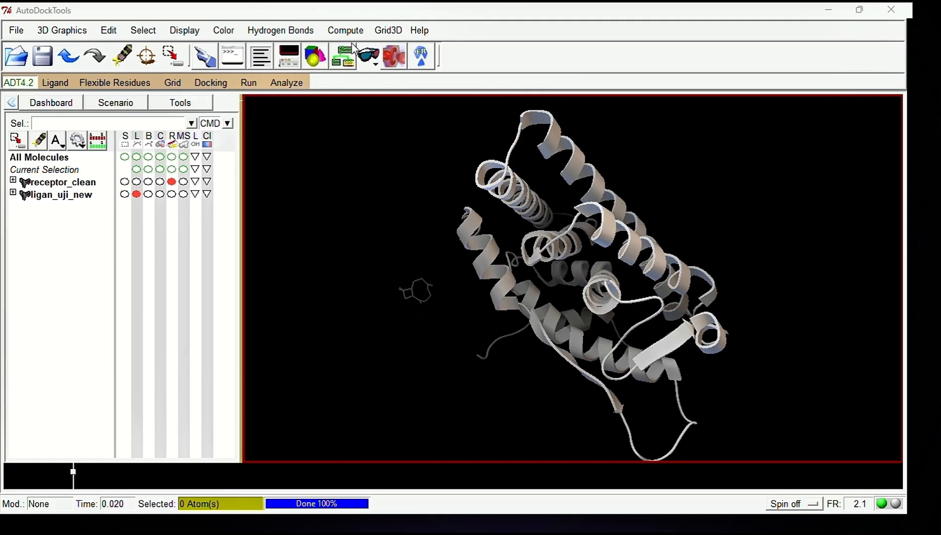
left_click(291, 84)
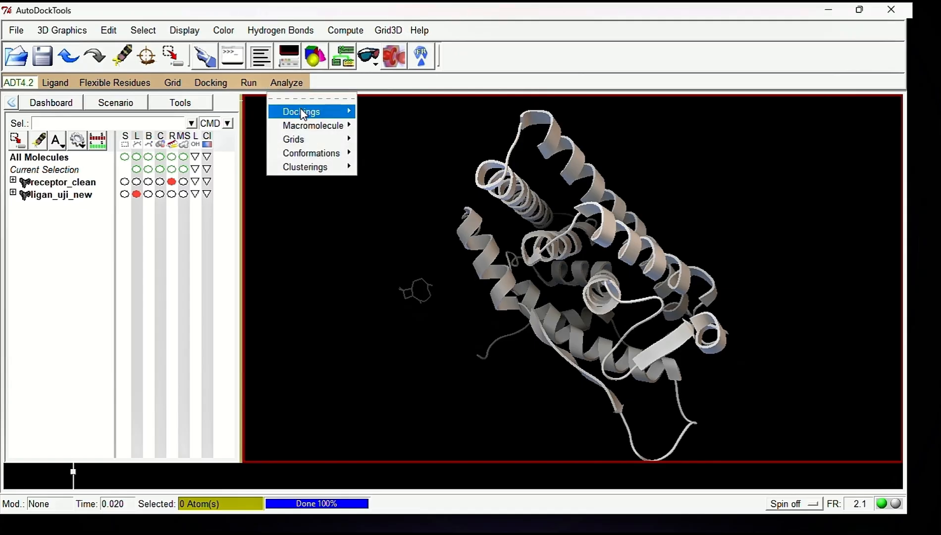
mouse_move(304, 113)
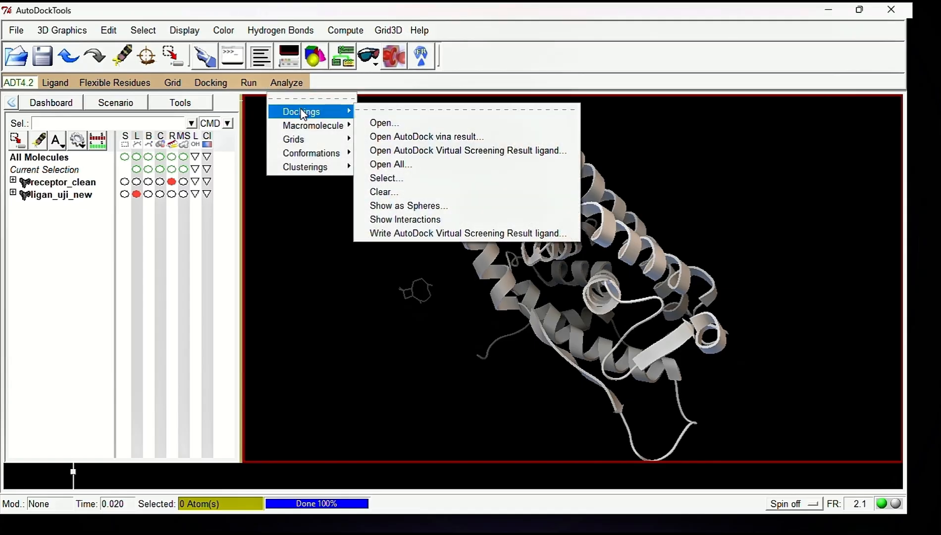
left_click(378, 123)
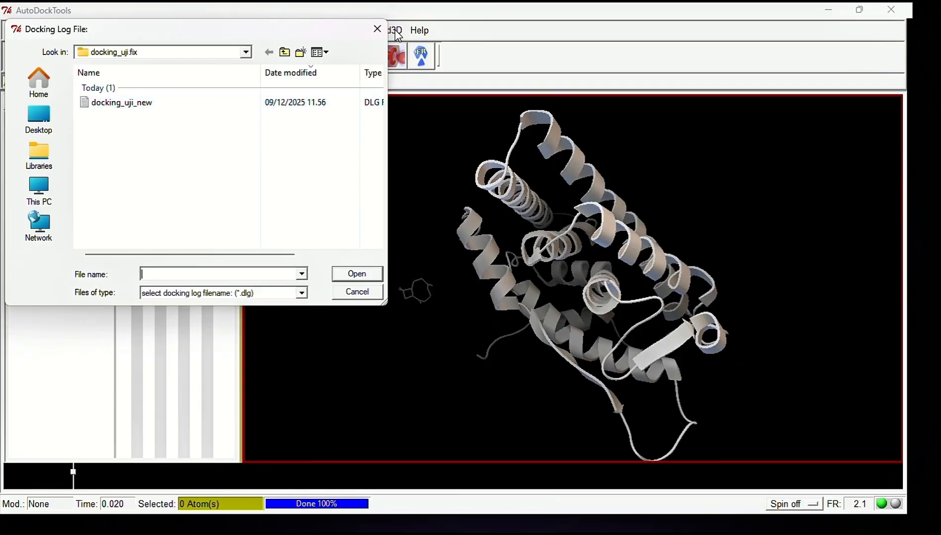
left_click(252, 105)
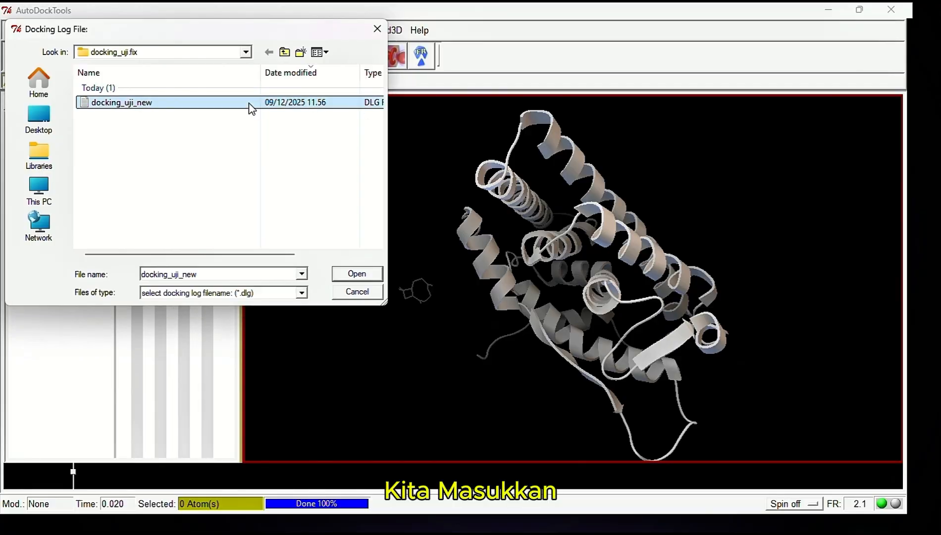
left_click(363, 274)
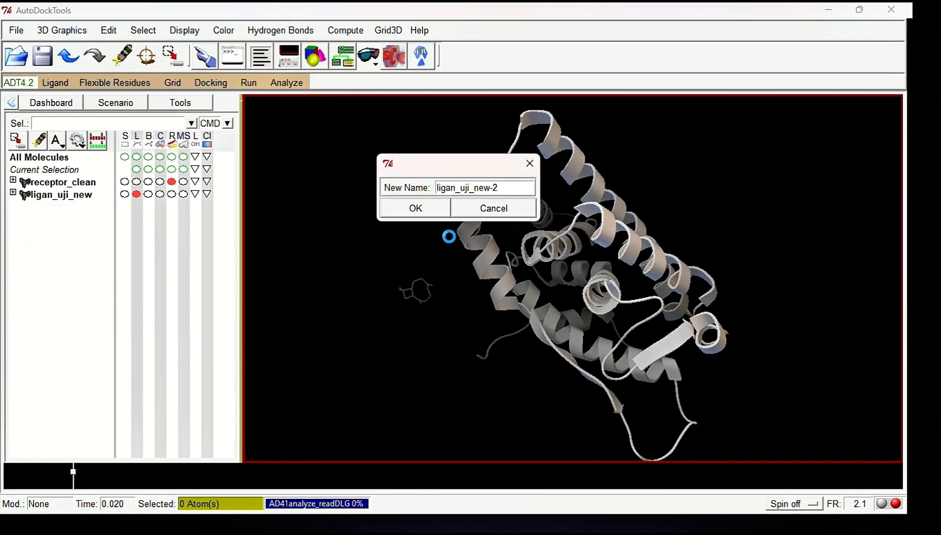
left_click(429, 209)
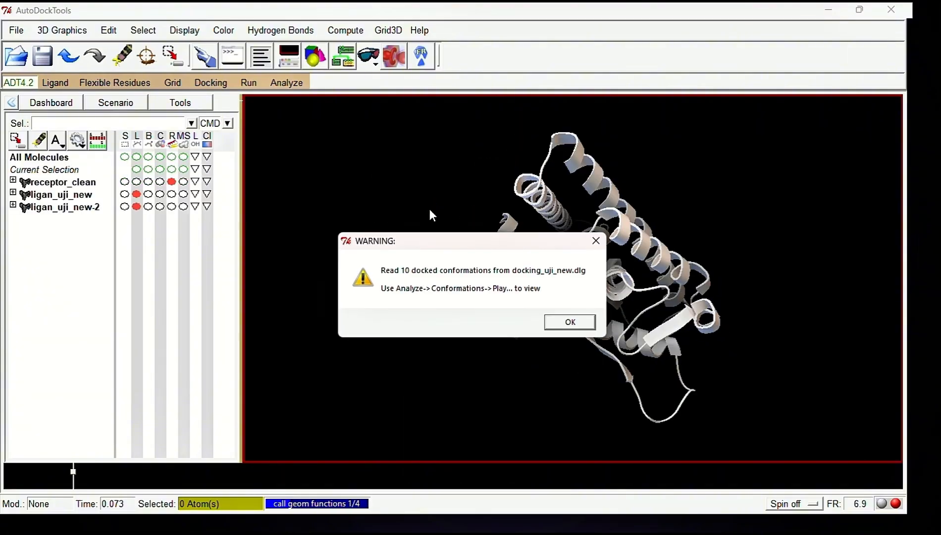
left_click(558, 322)
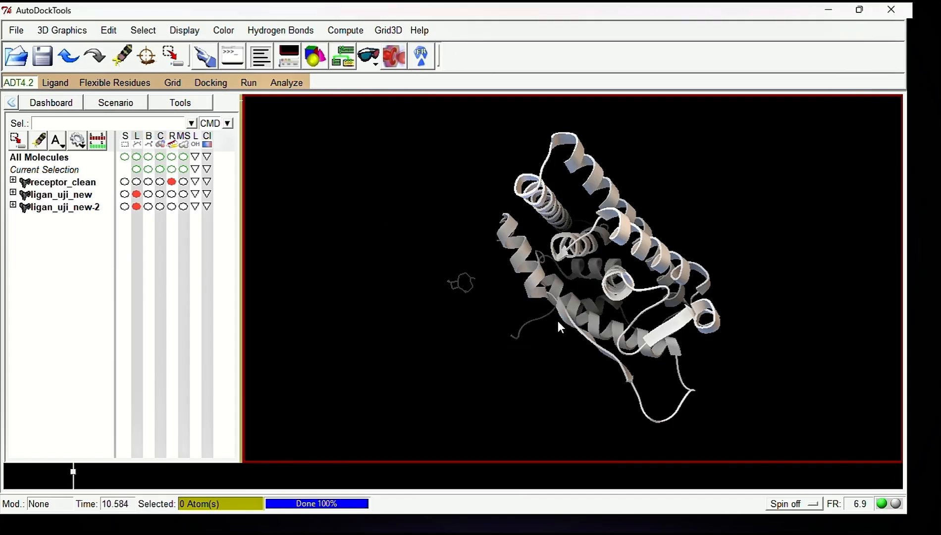
Choose receptor_clean as the macromolecule for the docking analysis
left_click(274, 91)
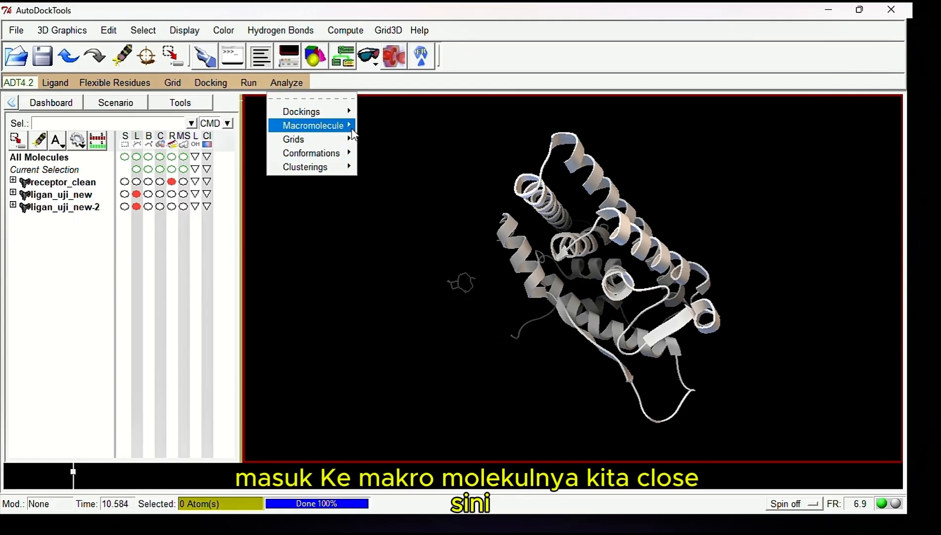
mouse_move(353, 130)
left_click(379, 149)
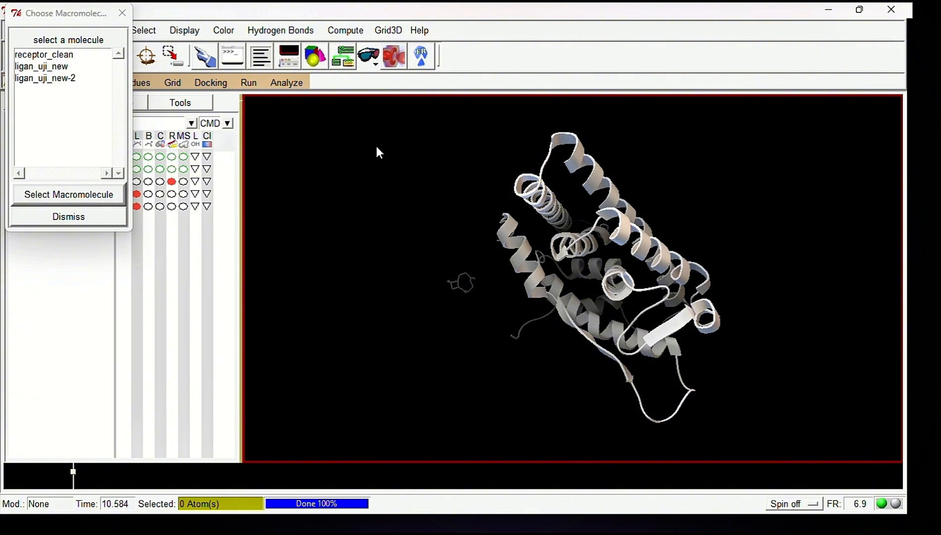
left_click(78, 56)
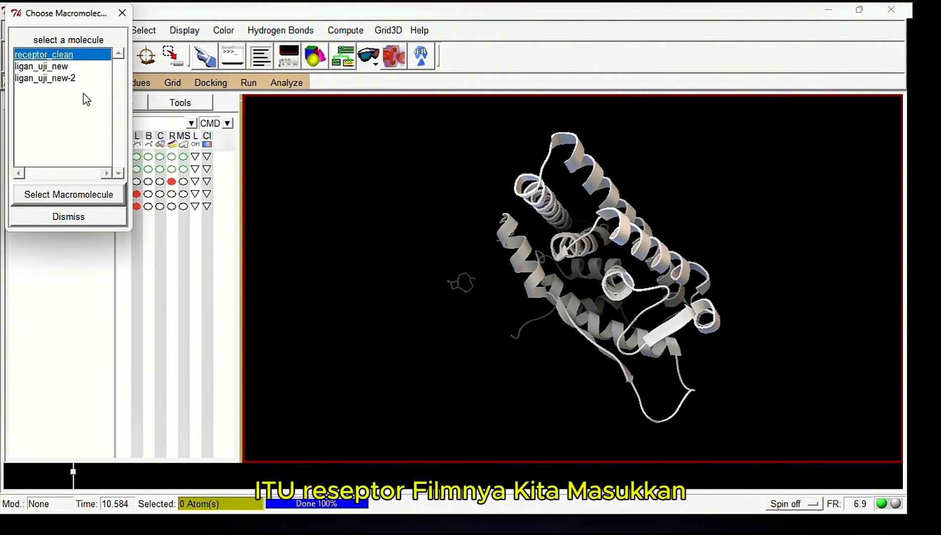
left_click(69, 194)
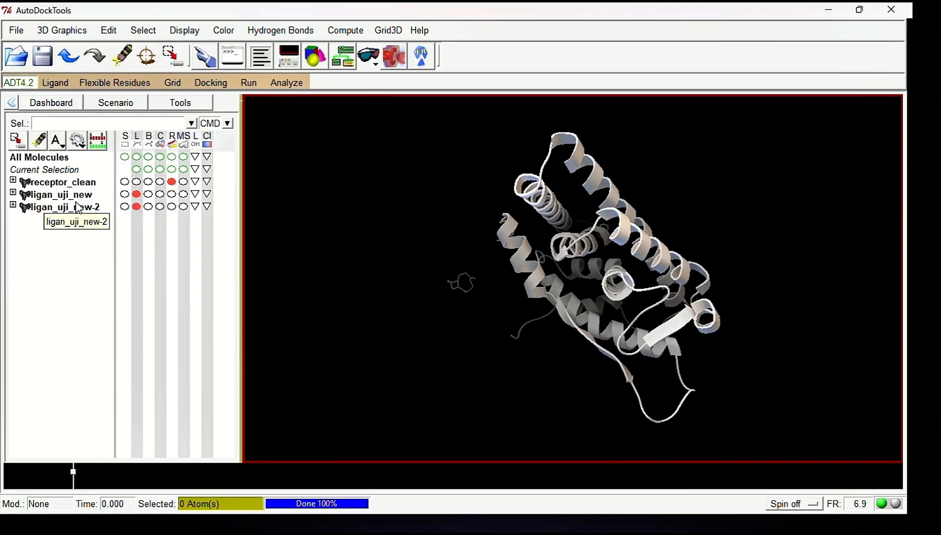
Open the conformation player for ligan_uji_new-2 in run order and advance it to conformation 8
left_click(284, 85)
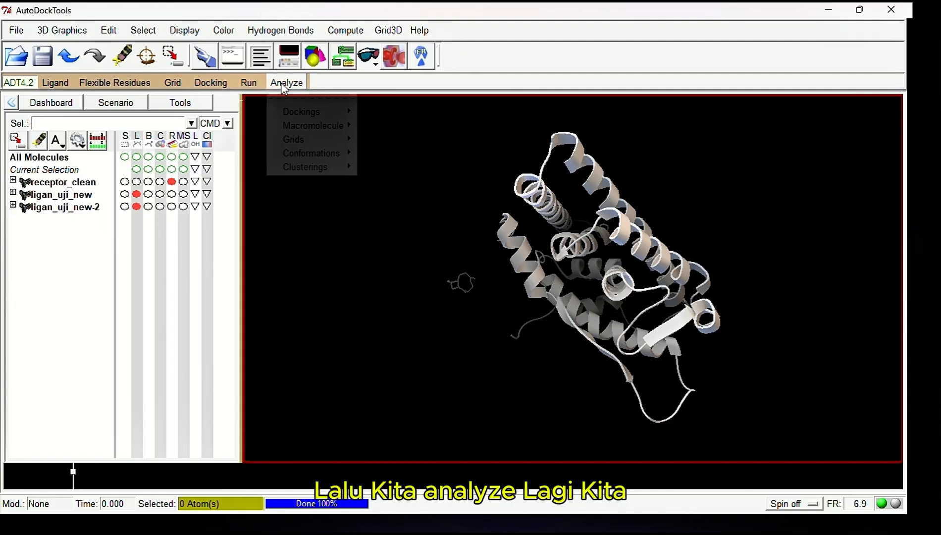
mouse_move(323, 158)
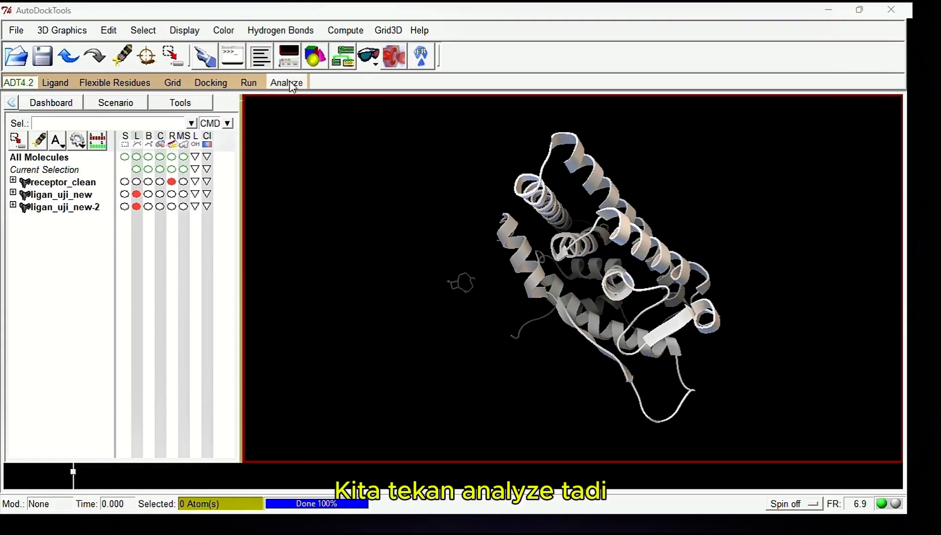
left_click(288, 84)
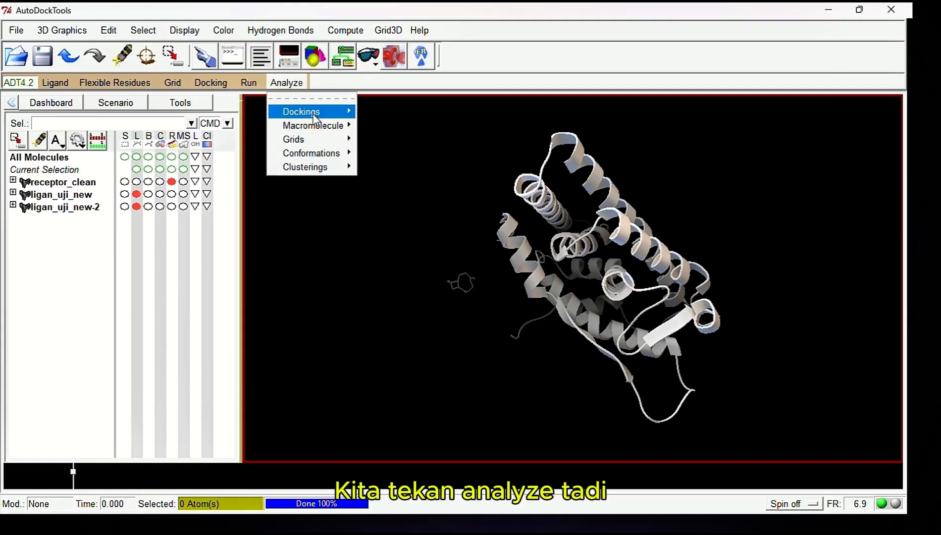
mouse_move(328, 151)
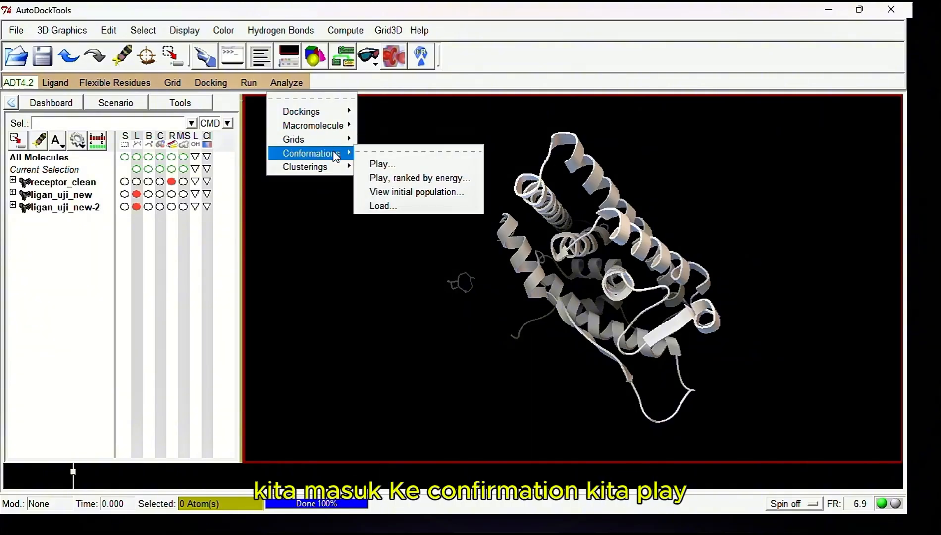
left_click(379, 163)
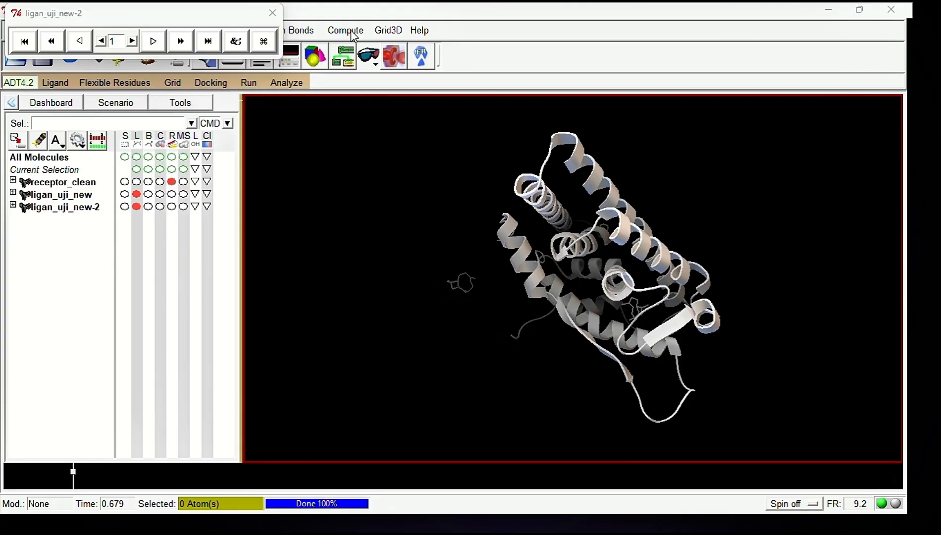
left_click(132, 41)
left_click(133, 41)
left_click(132, 41)
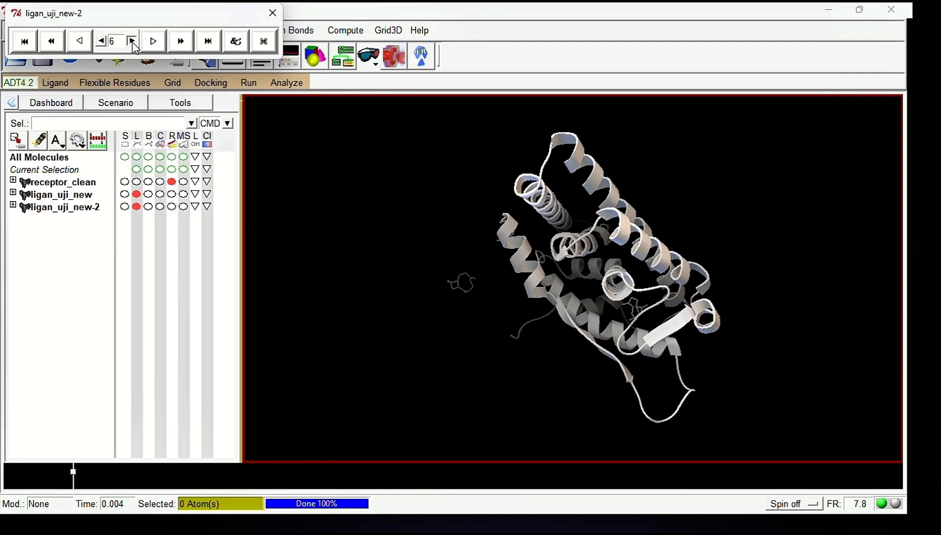
left_click(132, 41)
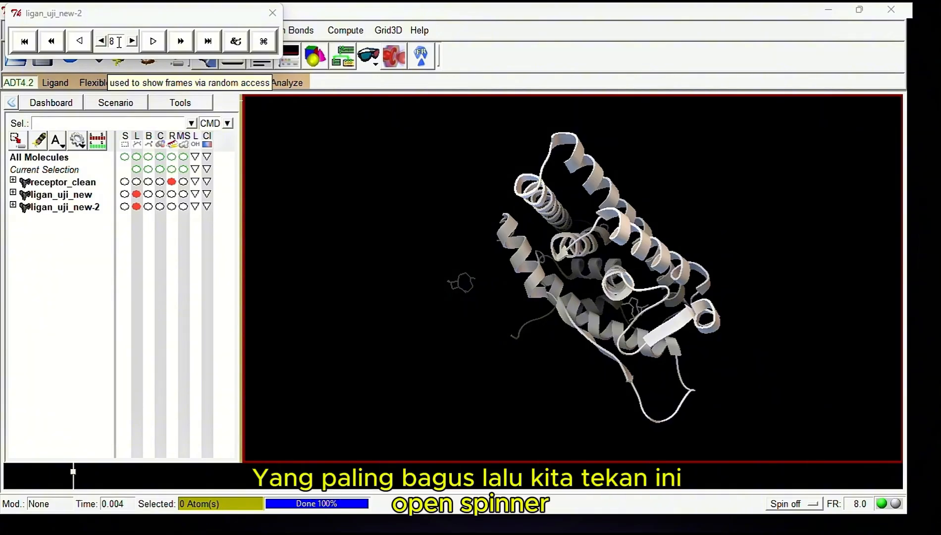
Open the play options of the conformation player and show the info for conformation 8, arranging both windows side by side
left_click(235, 42)
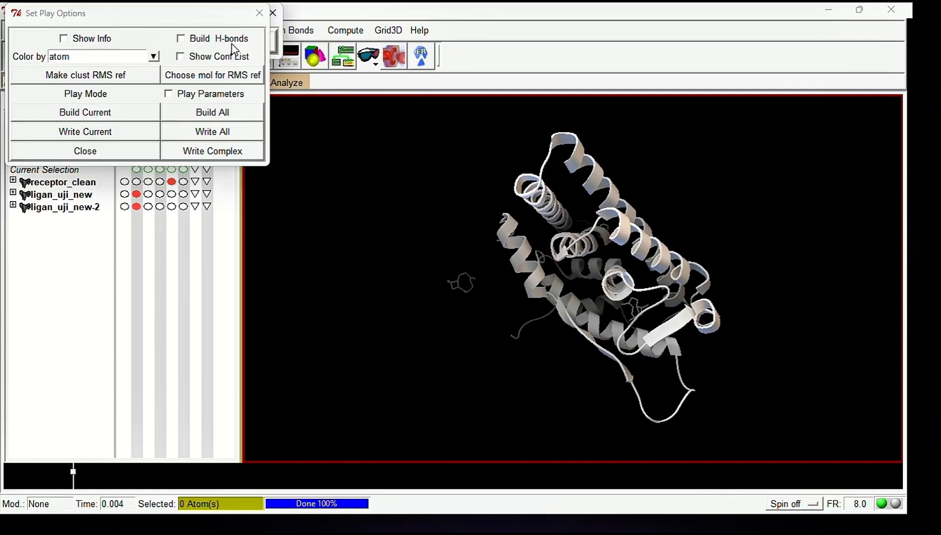
left_click(132, 16)
left_click_drag(133, 18, 153, 82)
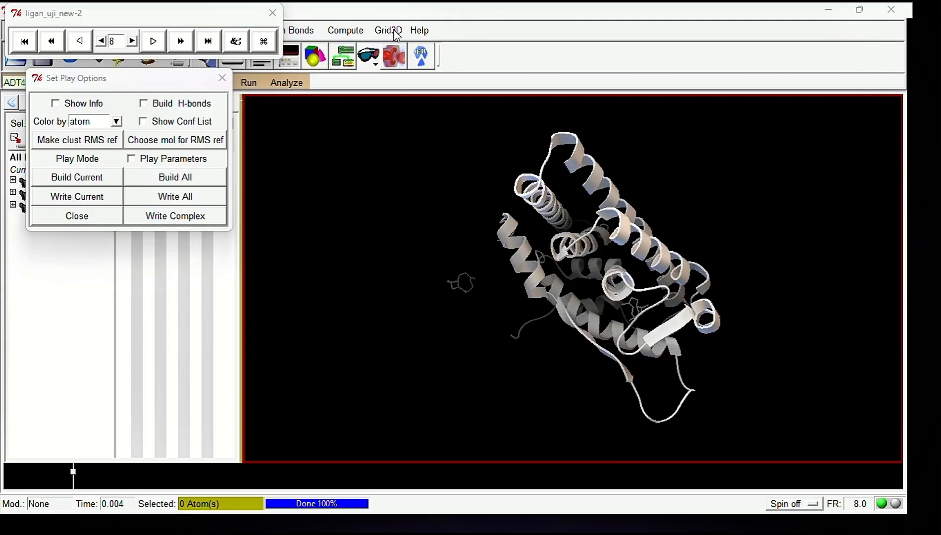
left_click(55, 103)
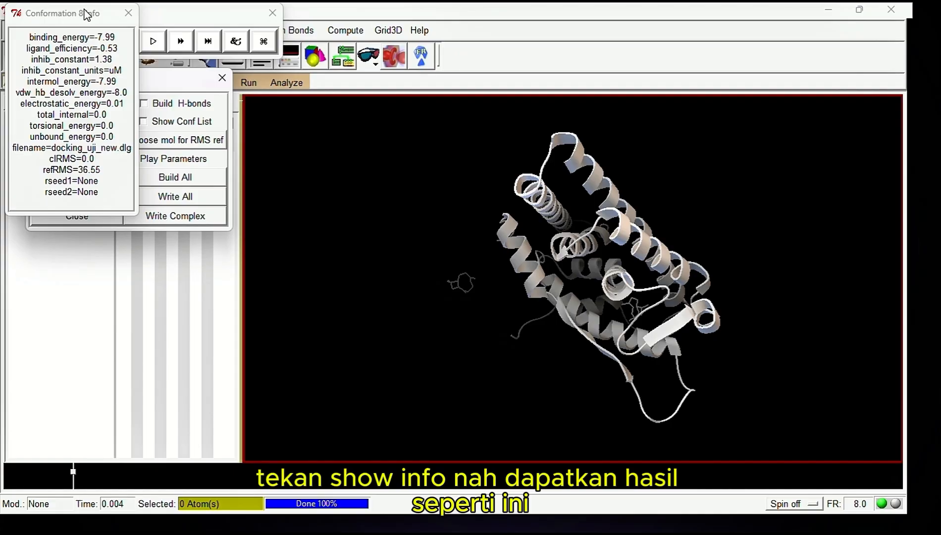
left_click_drag(82, 19, 319, 88)
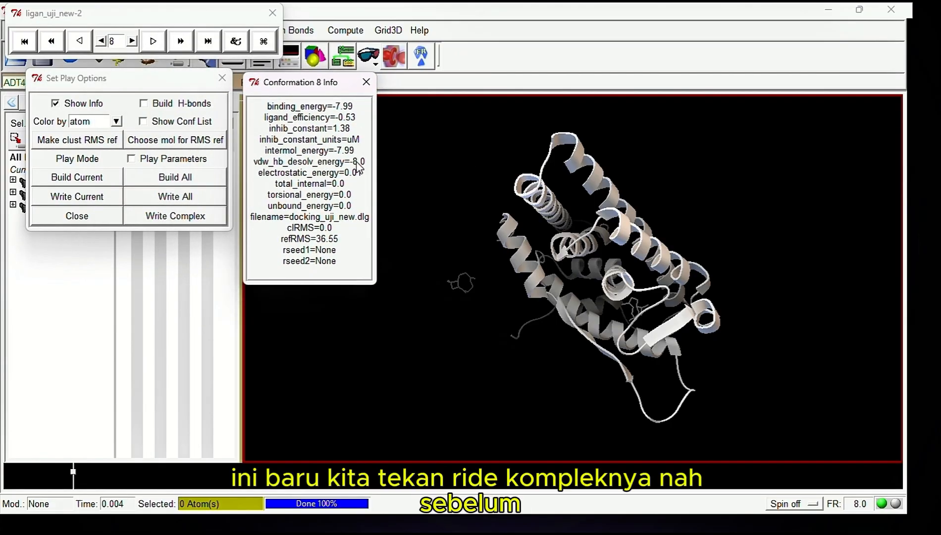
left_click(398, 31)
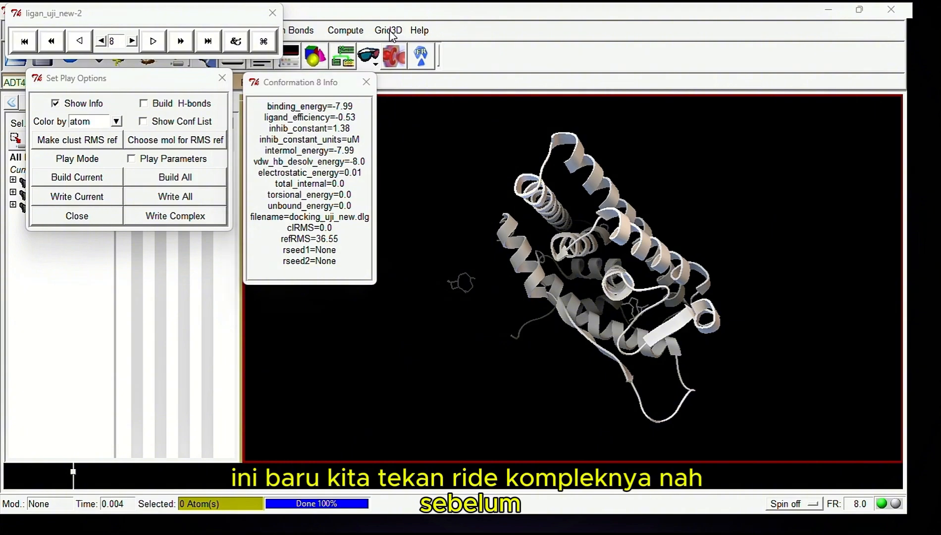
Start writing the complex of receptor and conformation 8 in the docking_uji.fix folder, entering the file name visualisai_docking_uji_new
left_click(179, 218)
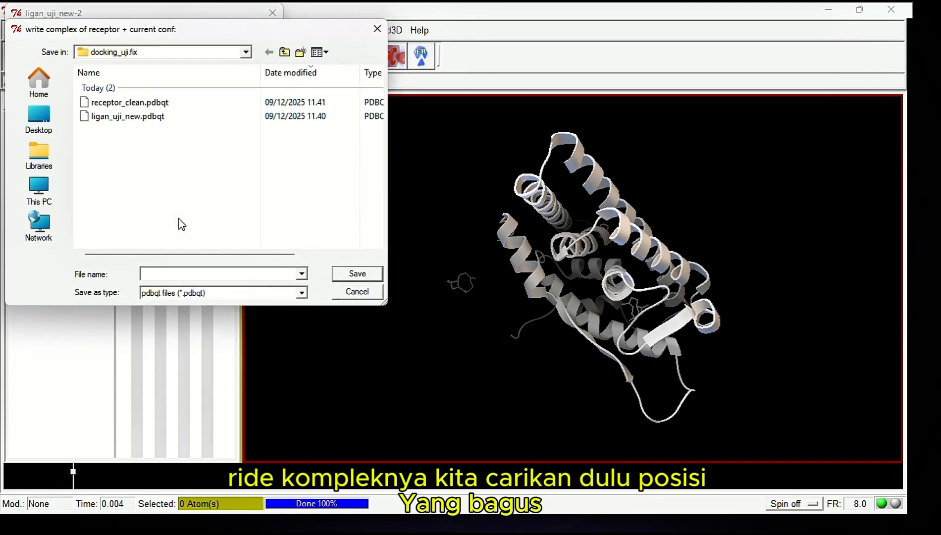
left_click(378, 28)
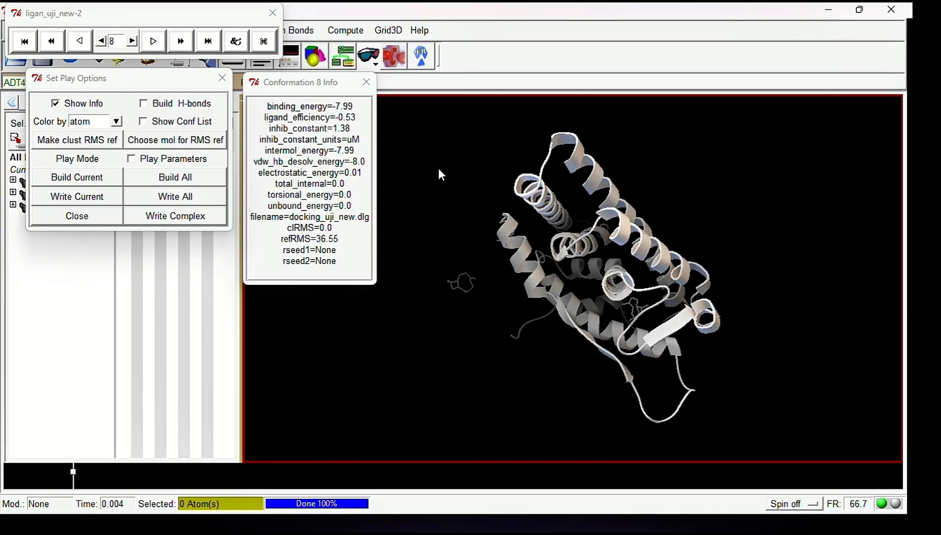
middle_click_drag(438, 170, 604, 277)
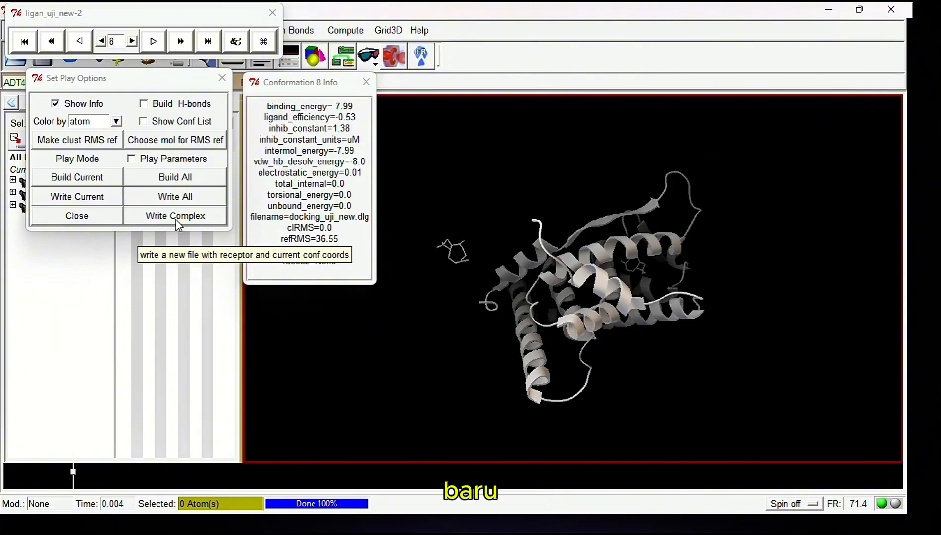
left_click(175, 220)
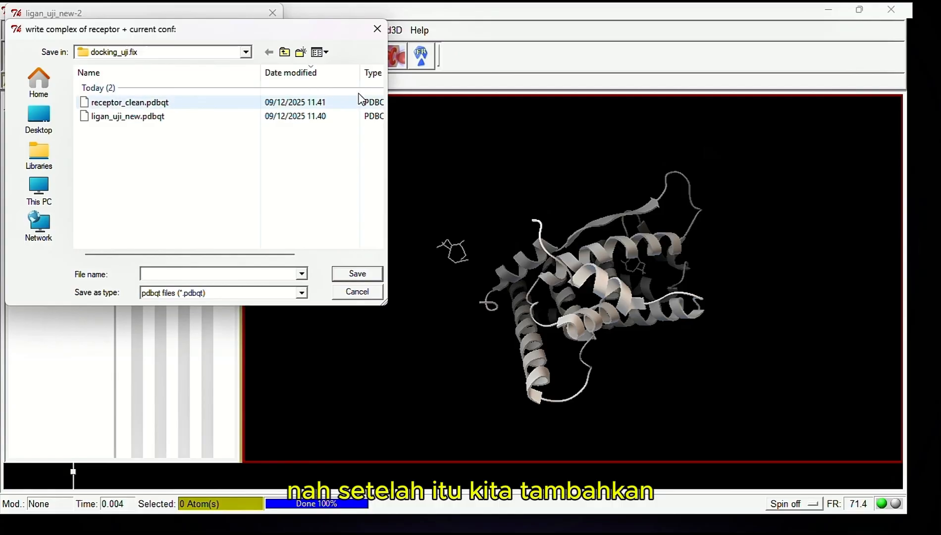
left_click(399, 26)
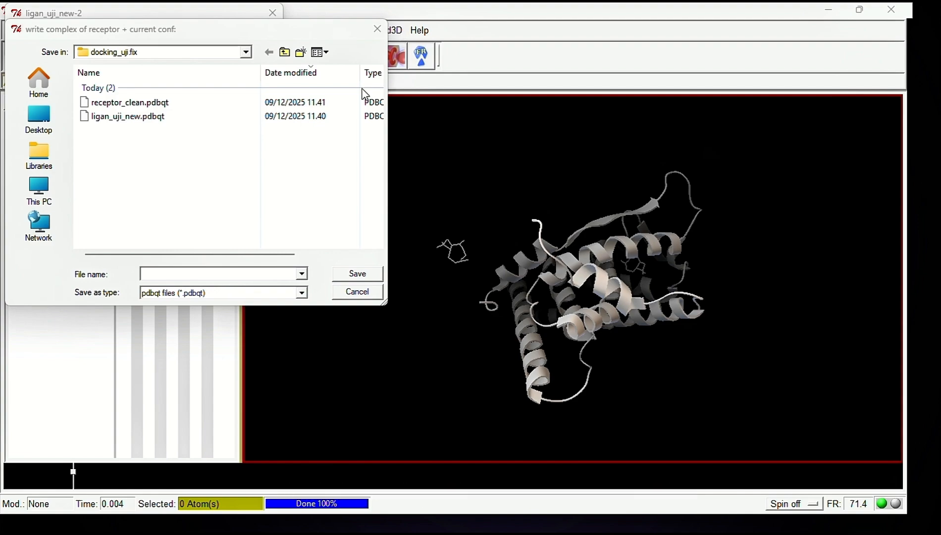
left_click(239, 273)
type("docking_uji")
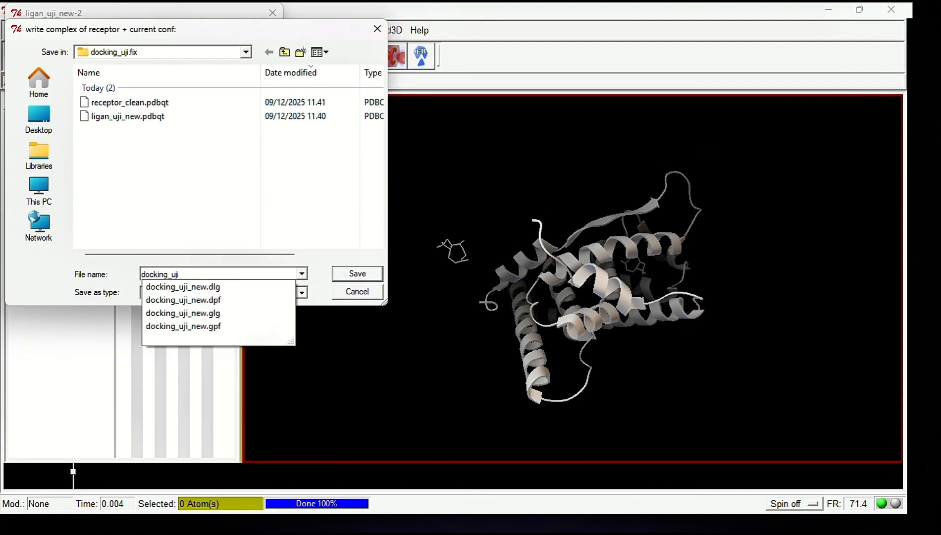
type("_new.")
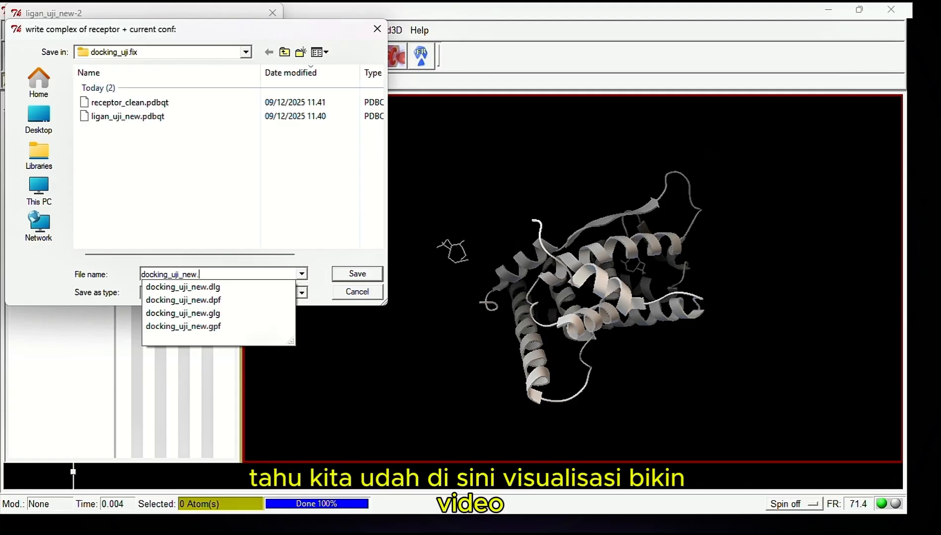
key("BackSpace")
key("Home")
type("visualisai")
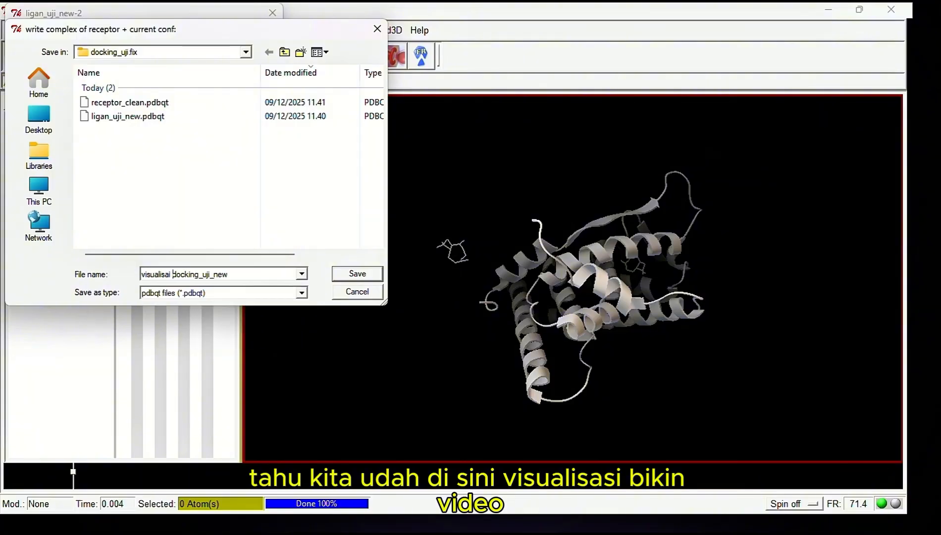
key("BackSpace")
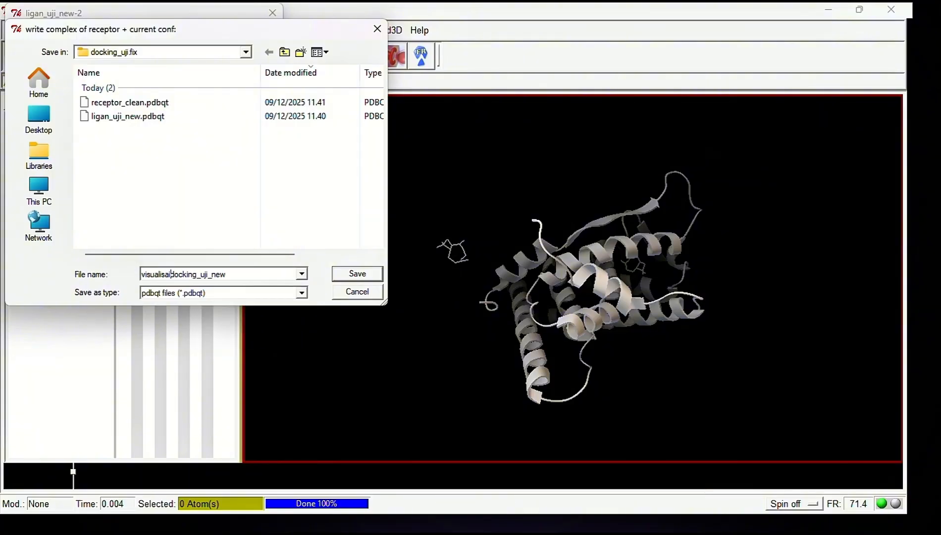
type("_")
Set the file type to all (*.*), add the .pdb extension to the file name and save the complex
left_click(300, 295)
left_click(236, 313)
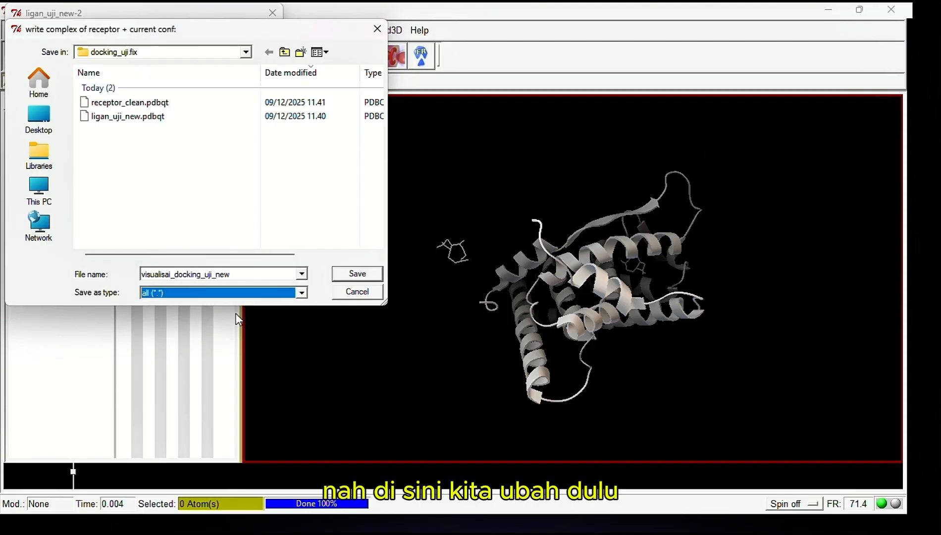
left_click(241, 273)
left_click(239, 274)
type(".")
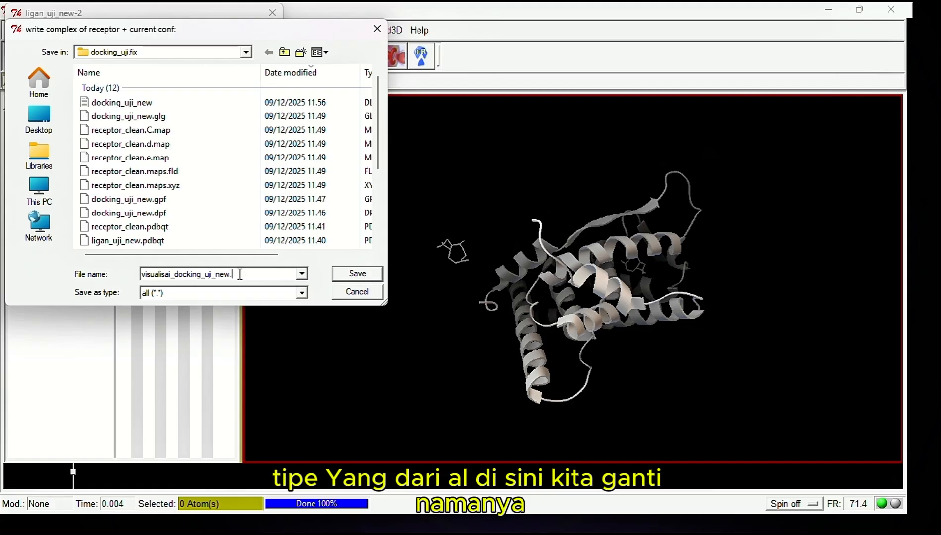
type("pd")
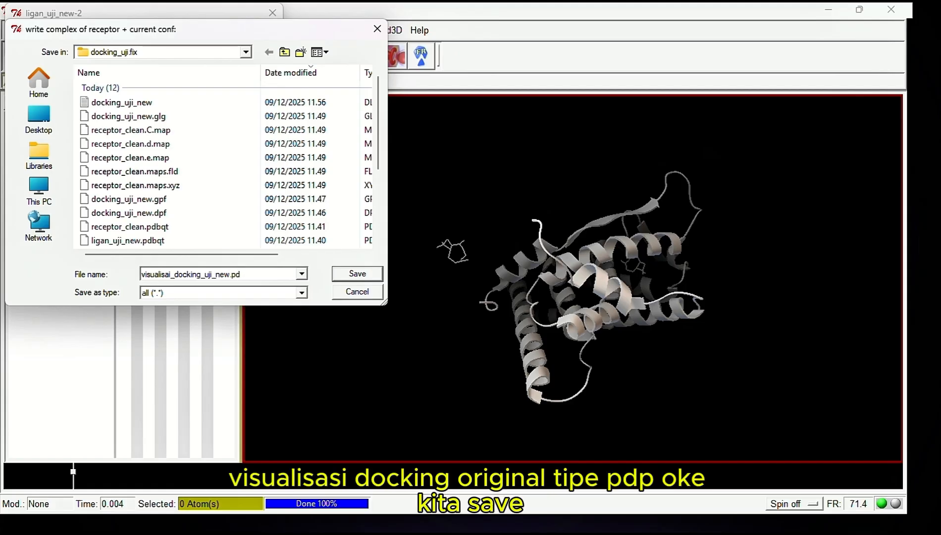
type("b")
left_click(355, 276)
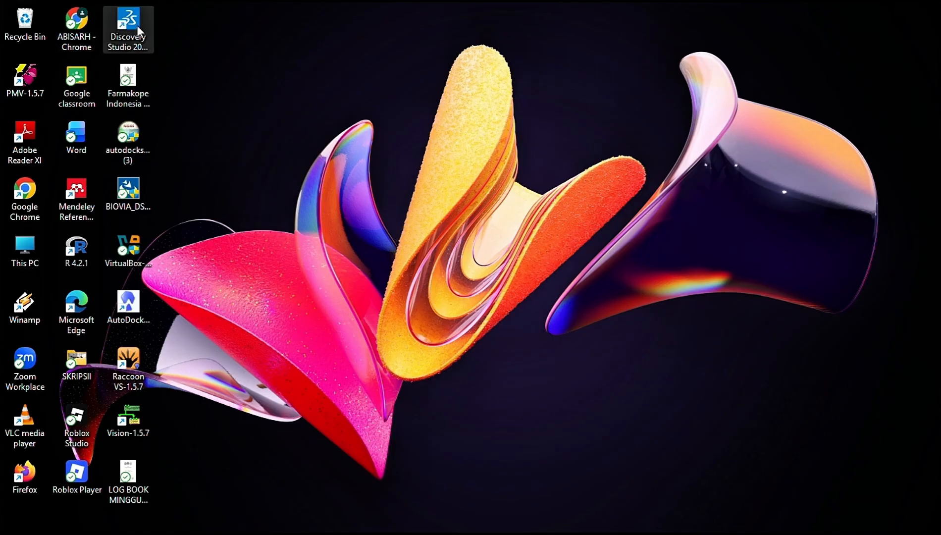
Launch Discovery Studio and open the visualisai_docking_uji_new complex from the docking_uji.fix folder
double_click(140, 41)
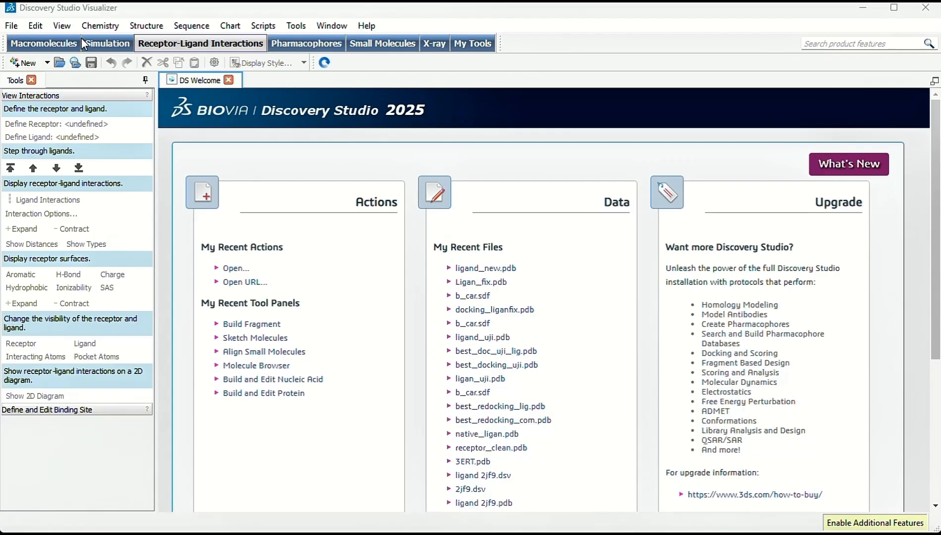
left_click(11, 26)
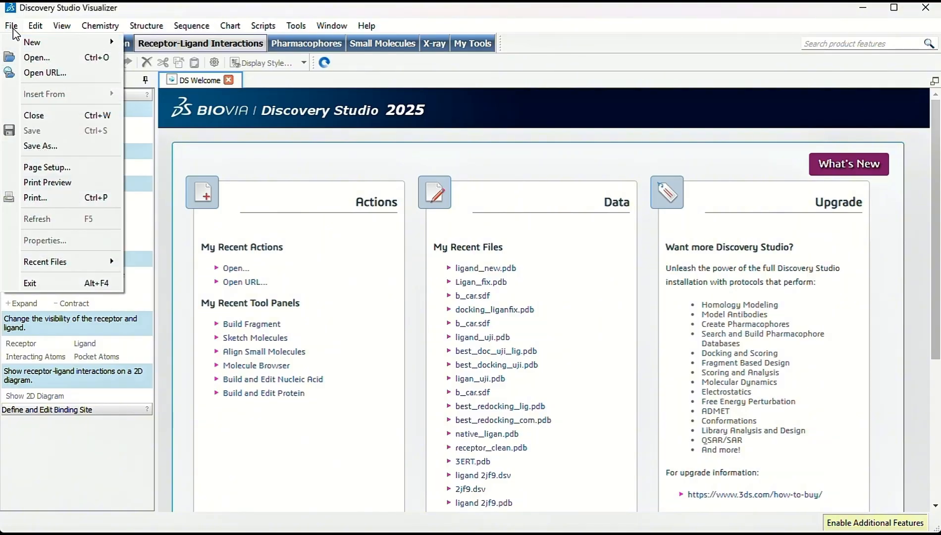
left_click(72, 59)
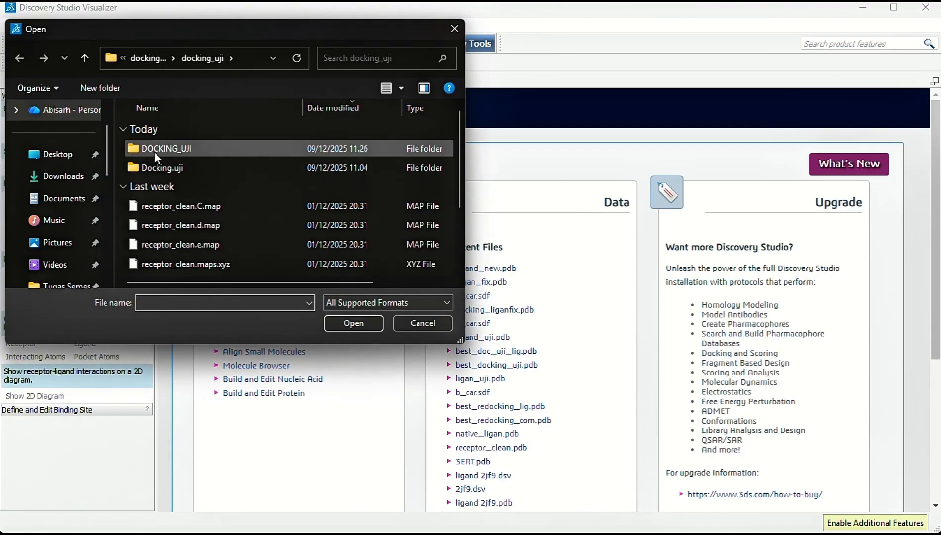
scroll(154, 151, "down", 1)
scroll(37, 269, "down", 5)
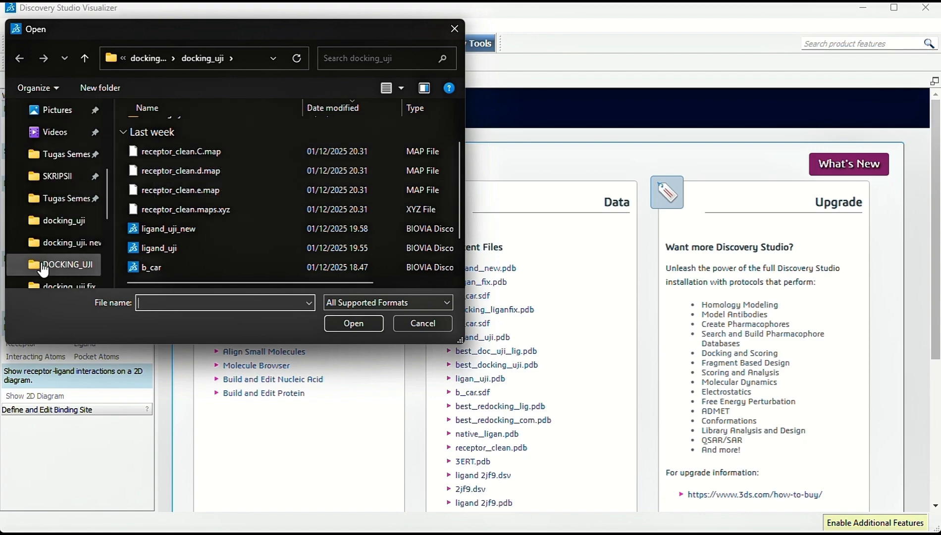
scroll(61, 203, "up", 1)
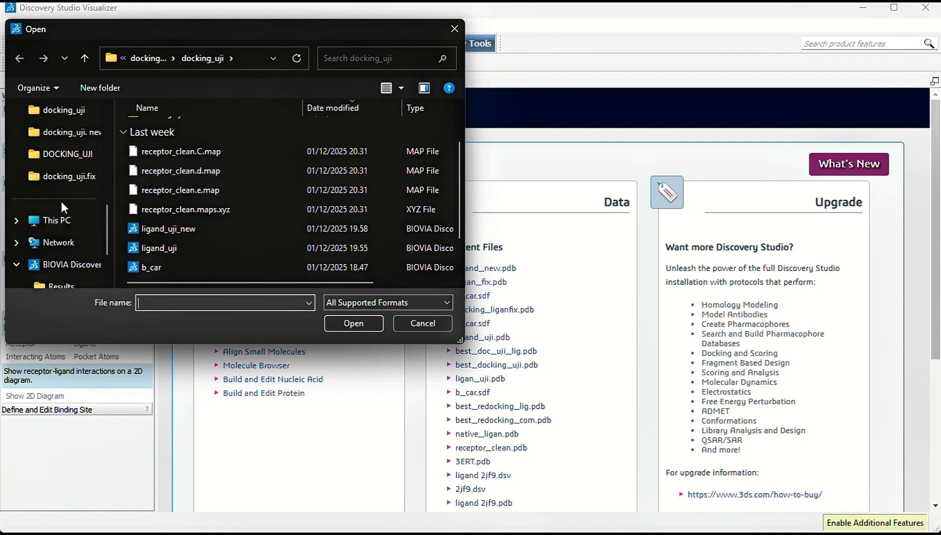
left_click(79, 180)
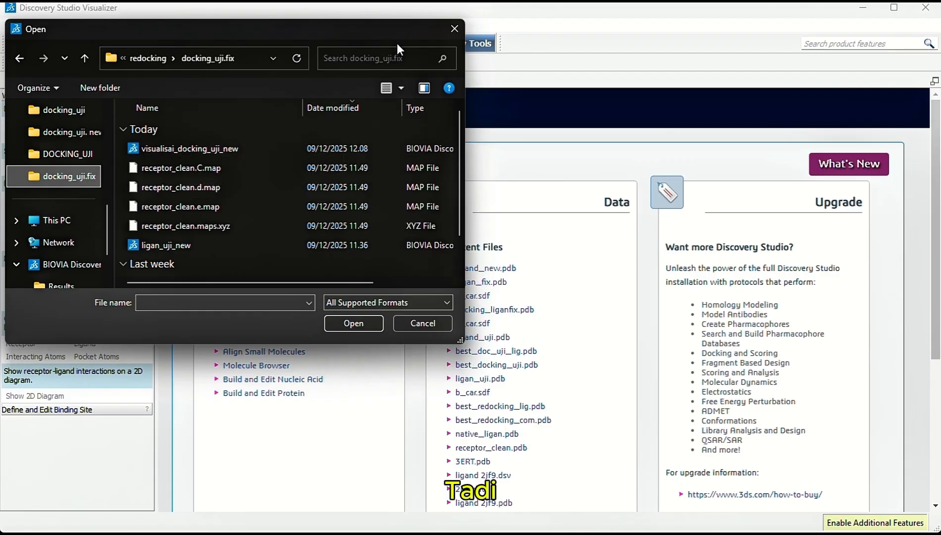
left_click(246, 152)
left_click(376, 320)
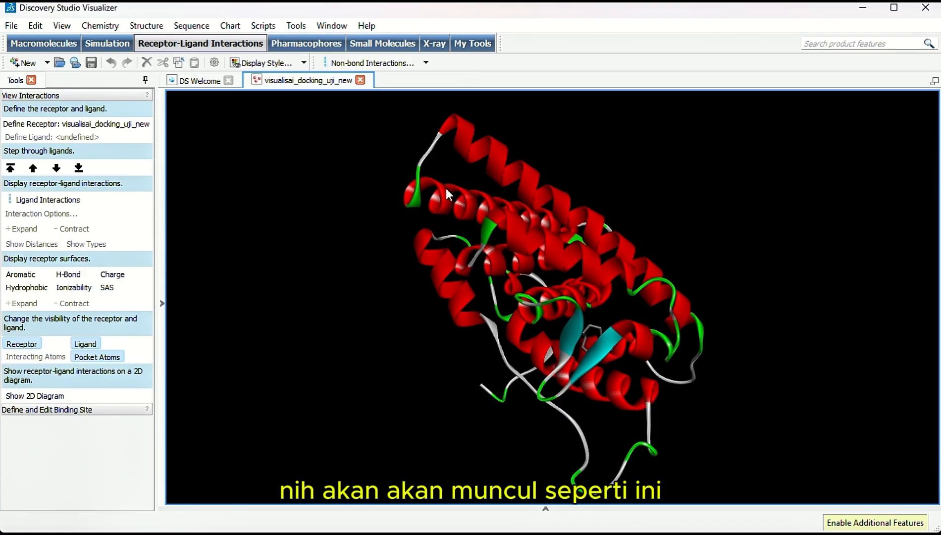
Display the ligand interactions of the complex with their types and distances, and rotate the view so the labels are spread apart
left_click(454, 220)
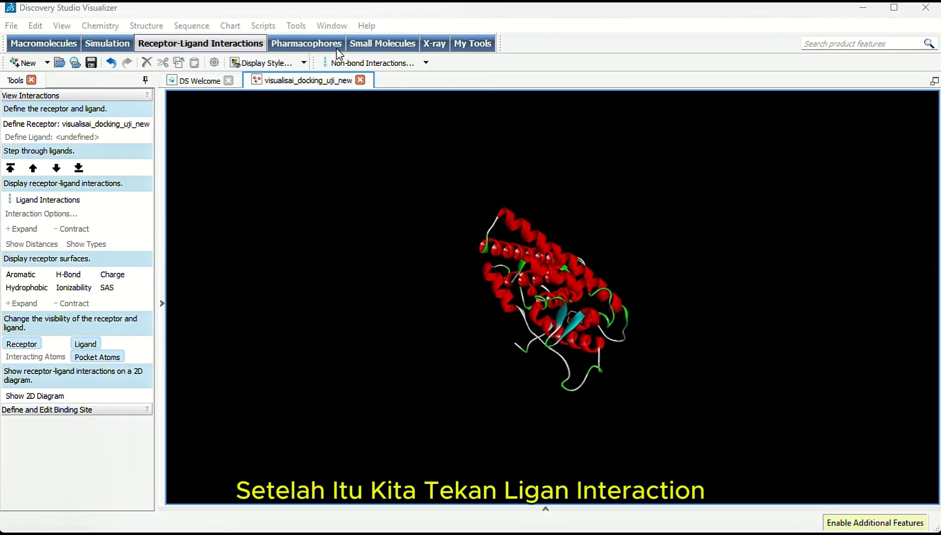
left_click(58, 200)
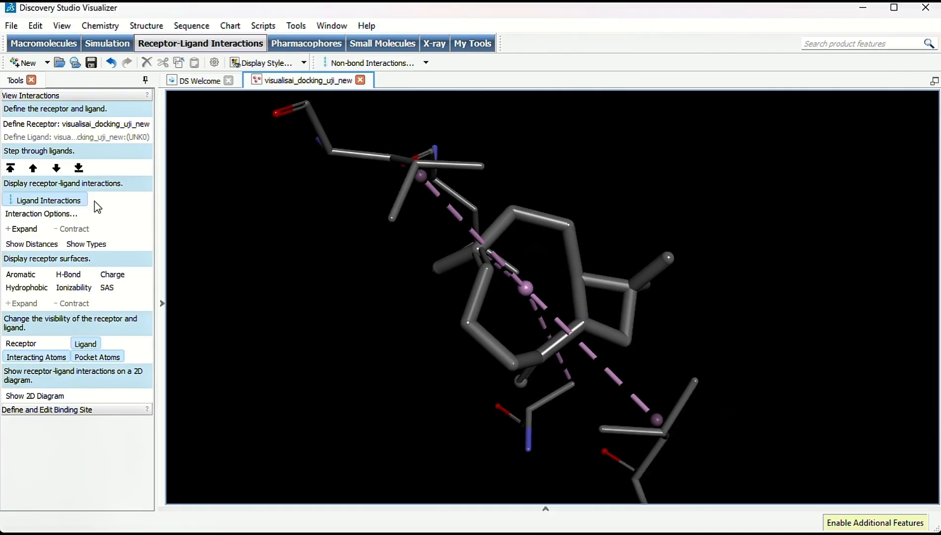
mouse_move(385, 250)
left_mouse_down()
mouse_move(437, 254)
mouse_move(392, 252)
left_mouse_up()
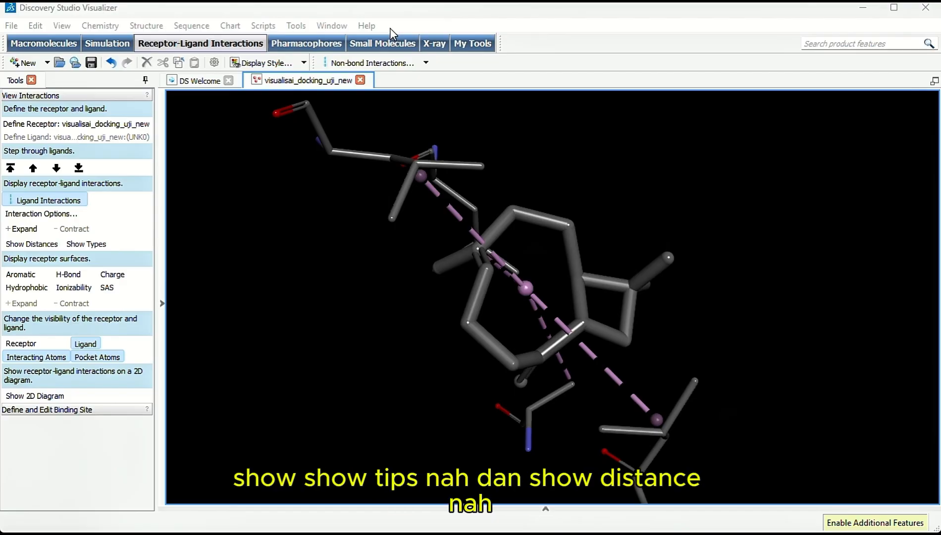
left_click(100, 249)
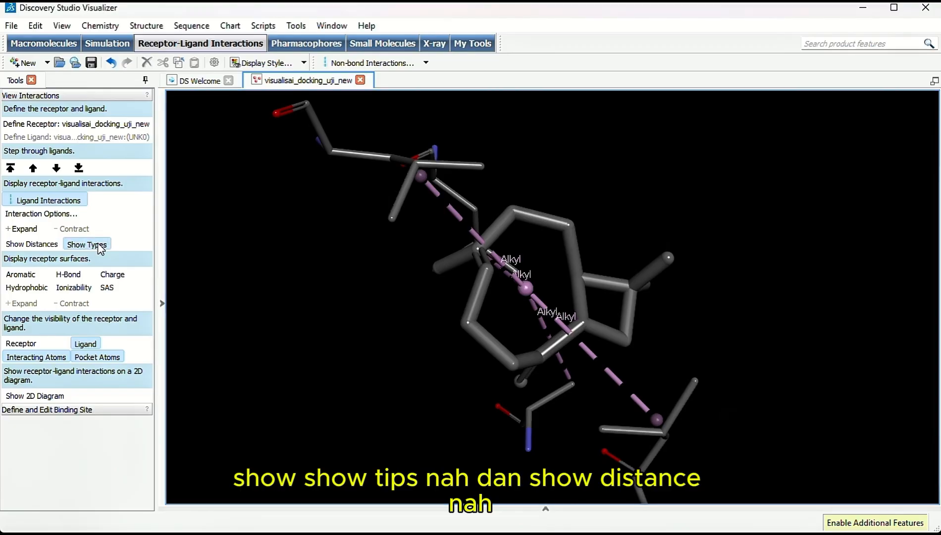
left_click(36, 245)
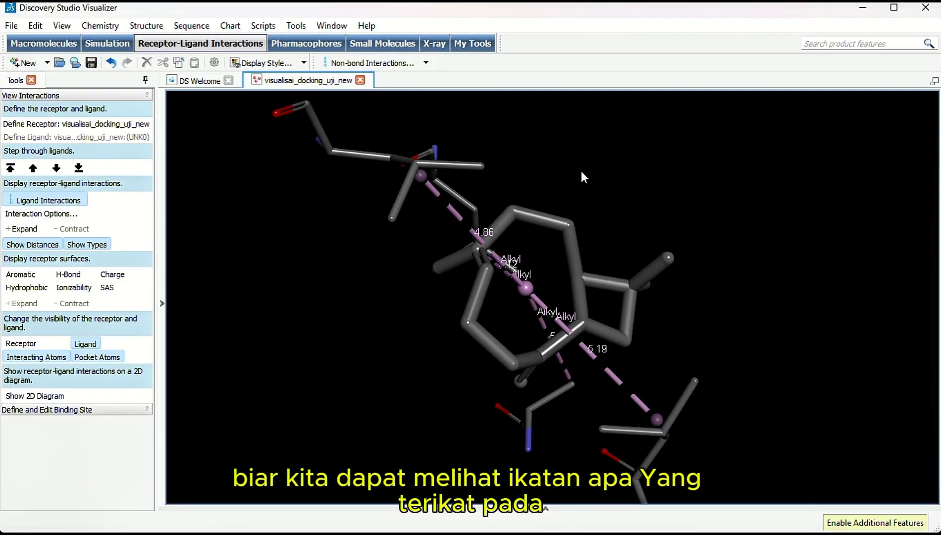
left_click_drag(581, 173, 454, 256)
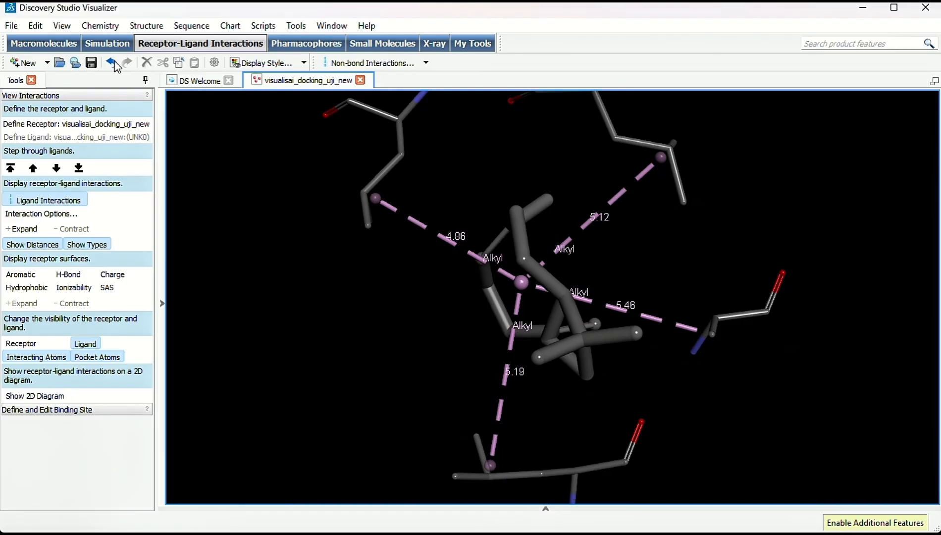
Save the 3D interaction view as a Discovery Studio file named visualisai_docking_uji_new.3d in the docking_uji.fix folder
left_click(8, 28)
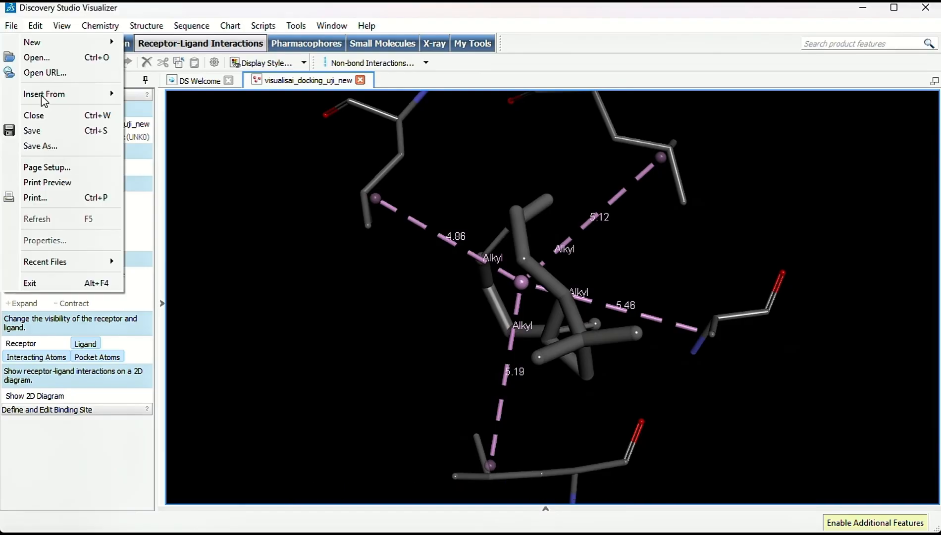
left_click(66, 130)
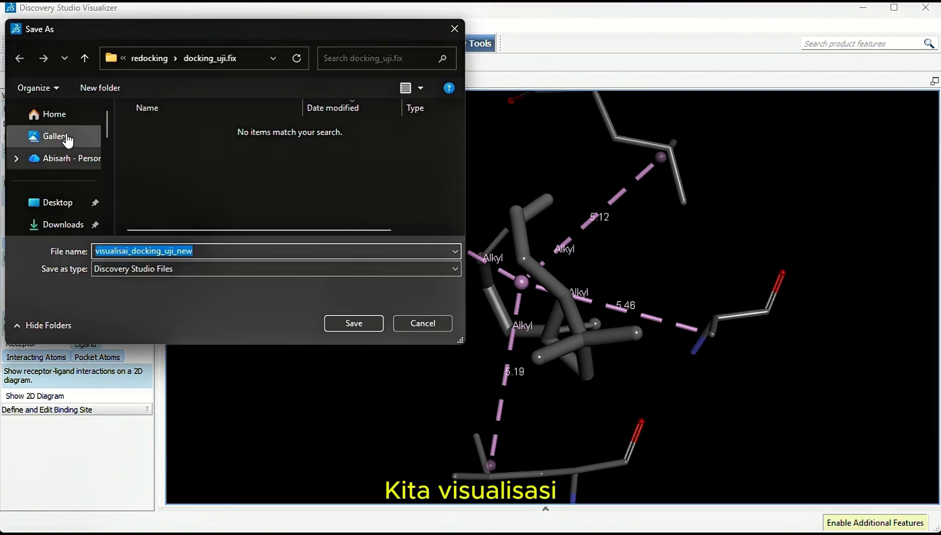
left_click(211, 253)
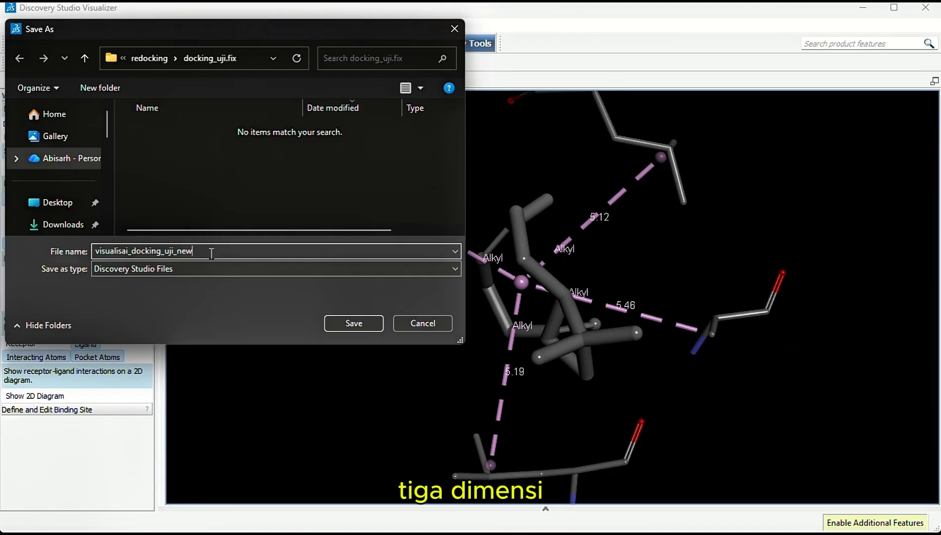
type(".3d")
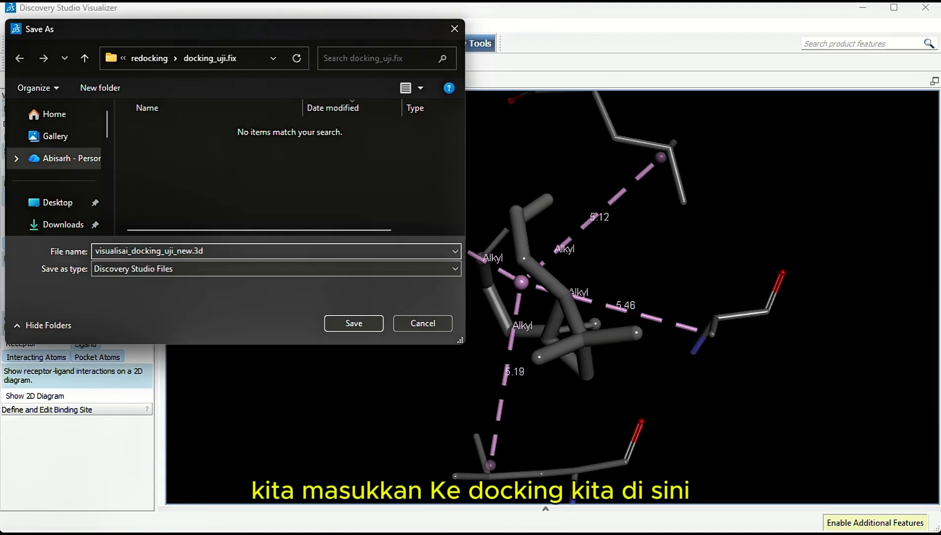
scroll(45, 147, "down", 5)
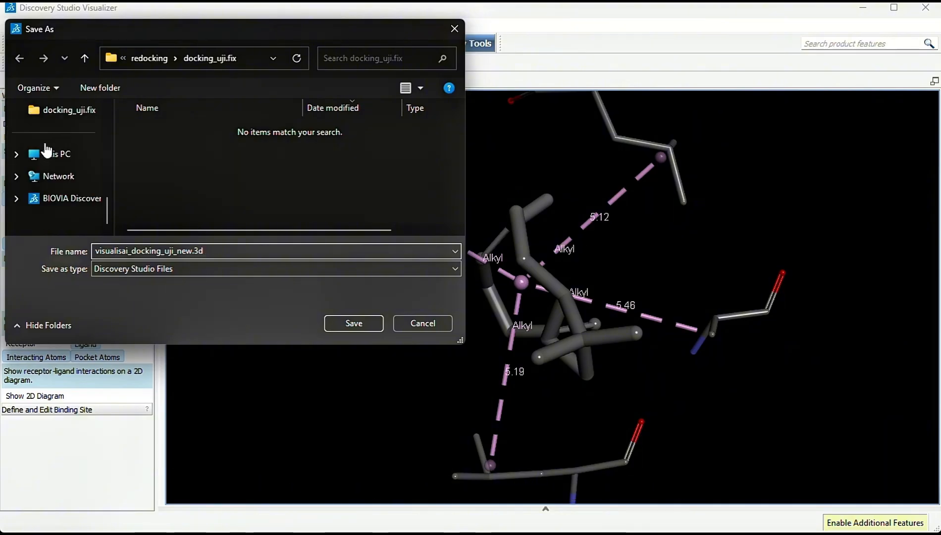
left_click(58, 113)
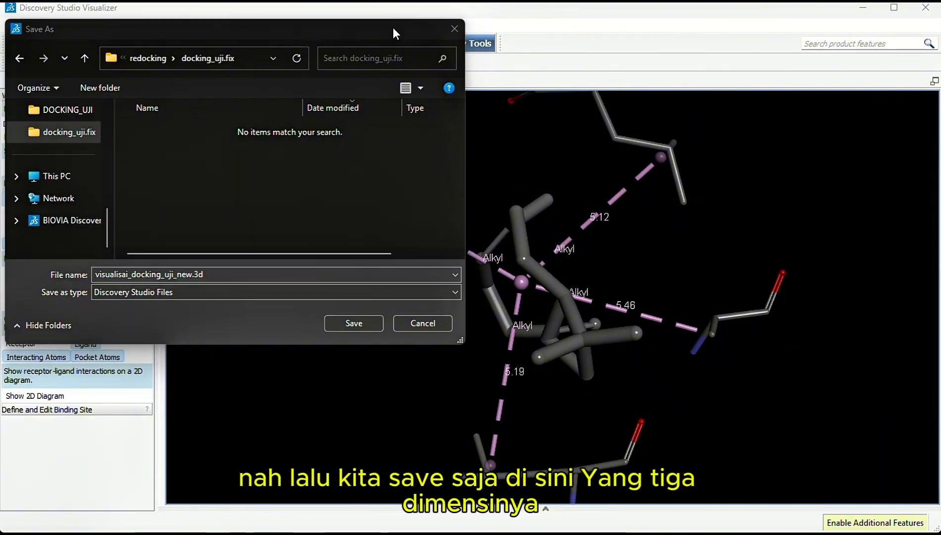
left_click(353, 322)
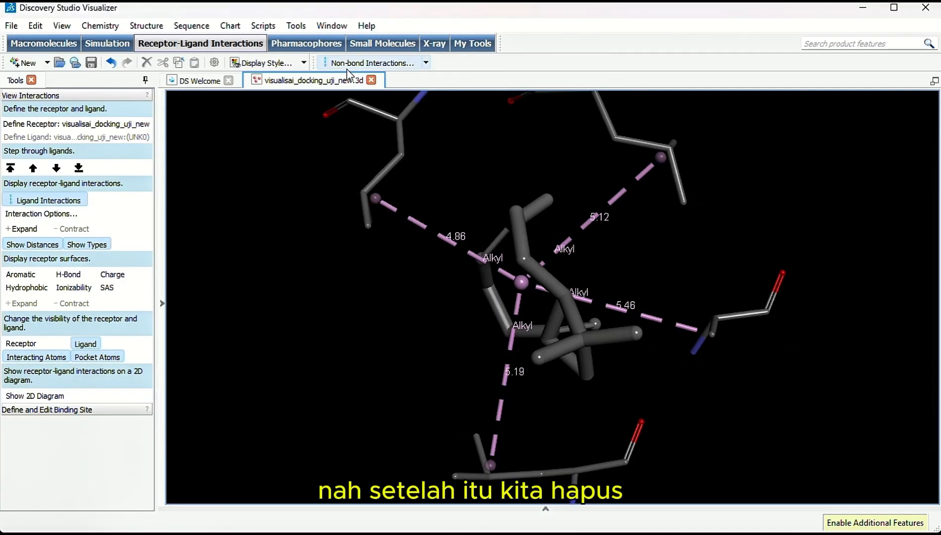
Reopen visualisai_docking_uji_new in place of the saved 3D file and show its 2D ligand interaction diagram
left_click(372, 80)
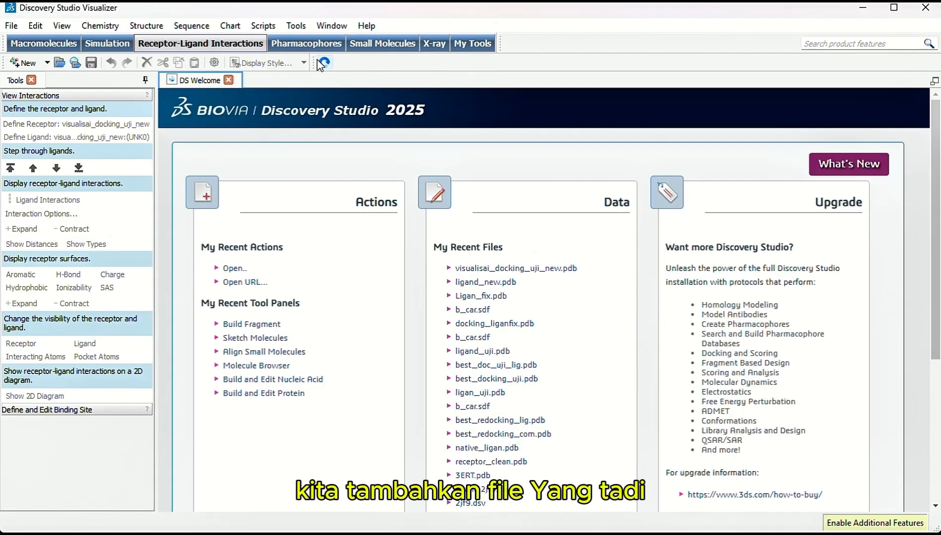
left_click(14, 24)
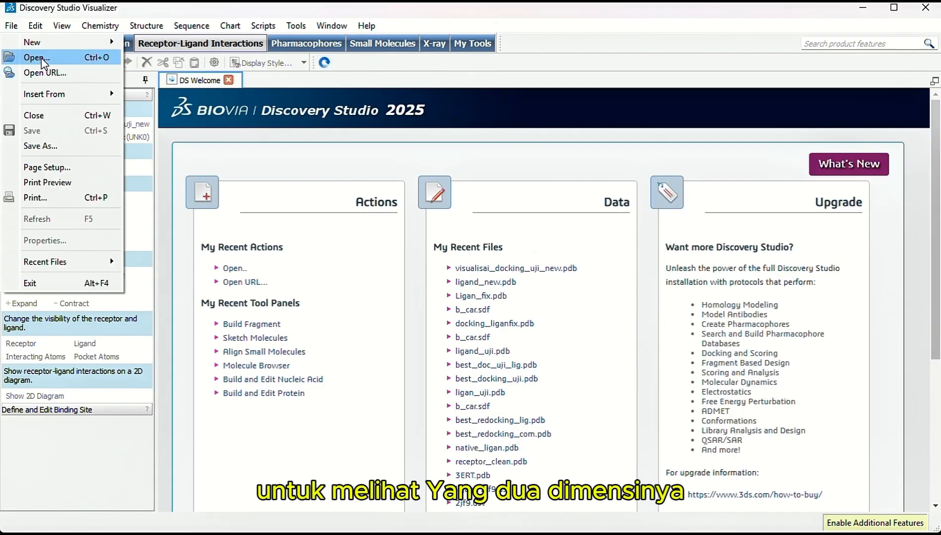
left_click(34, 57)
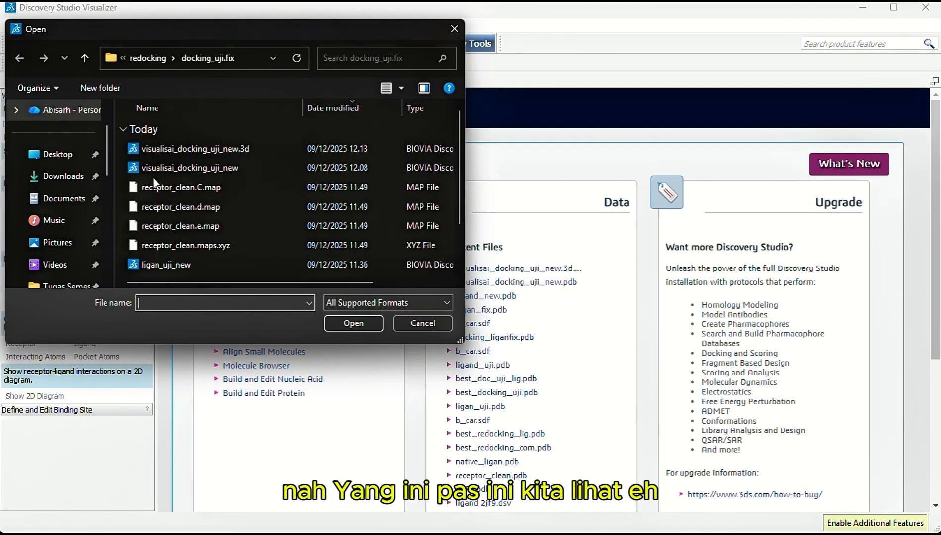
double_click(183, 167)
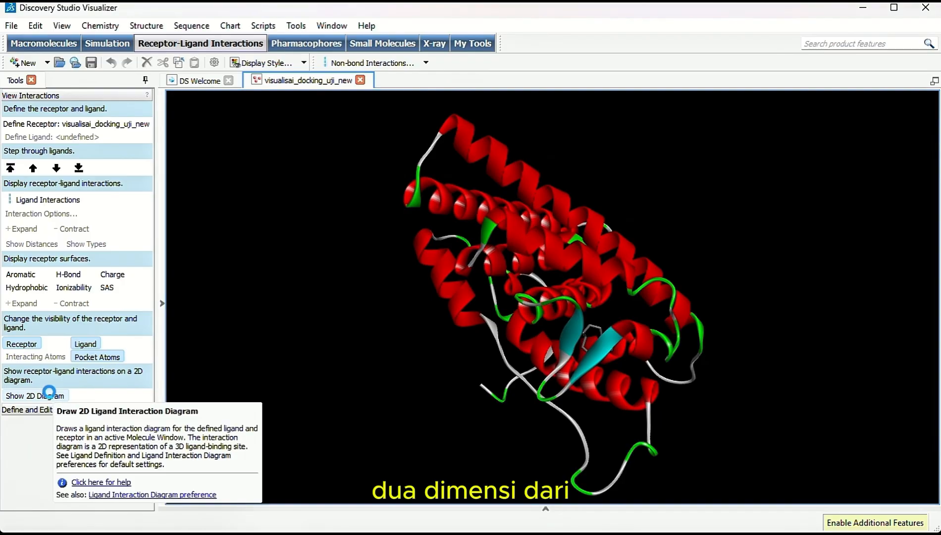
left_click(51, 396)
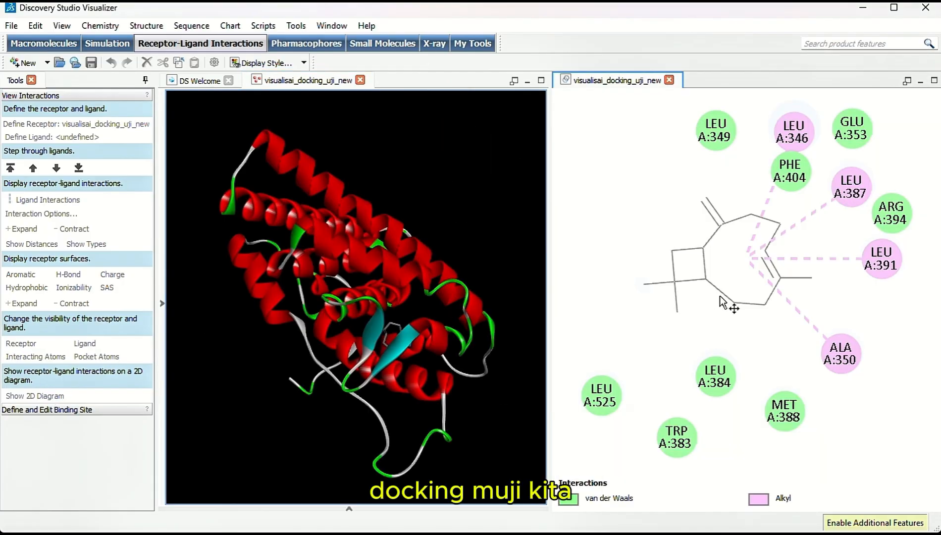
scroll(731, 300, "down", 2)
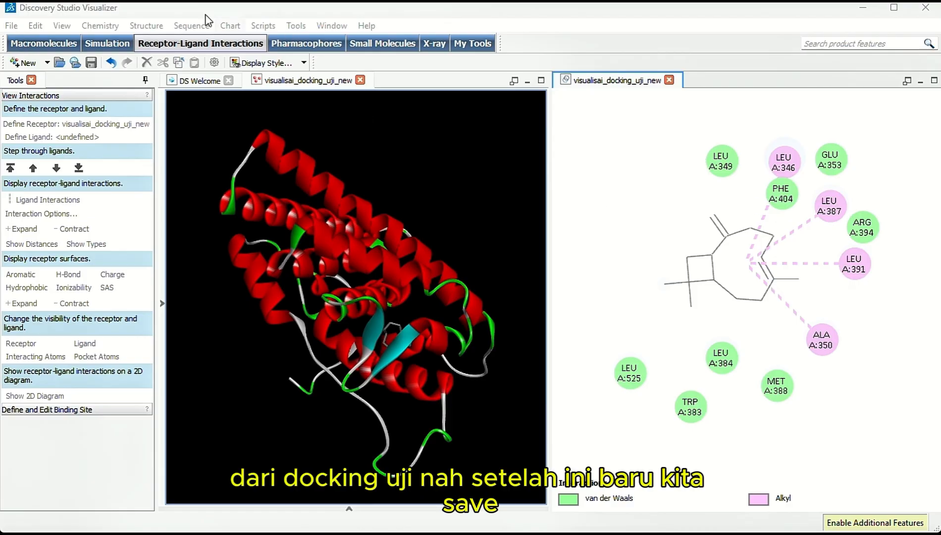
Save the 2D diagram as an image named visualisai_docking_uji_new.2D in the docking_uji.fix folder, keeping the proposed image size
left_click(10, 26)
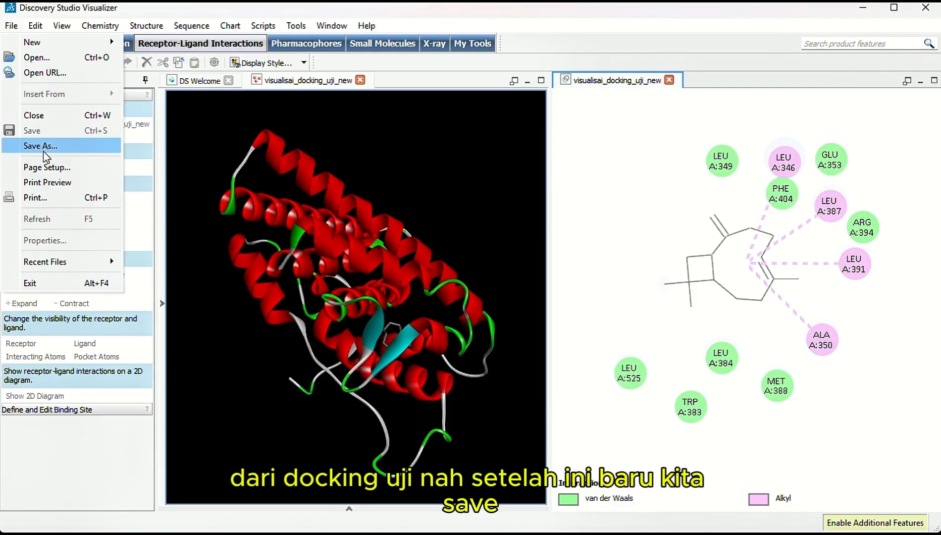
left_click(51, 146)
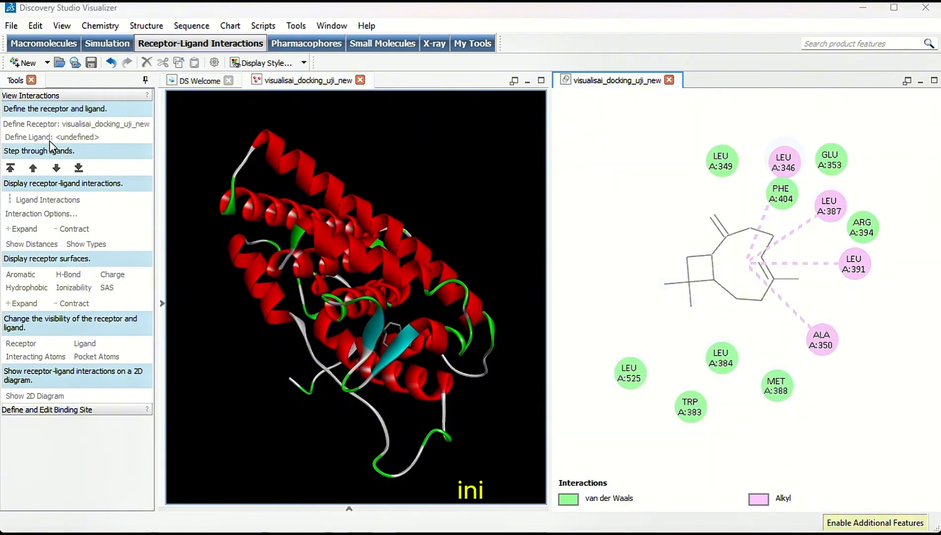
left_click(247, 250)
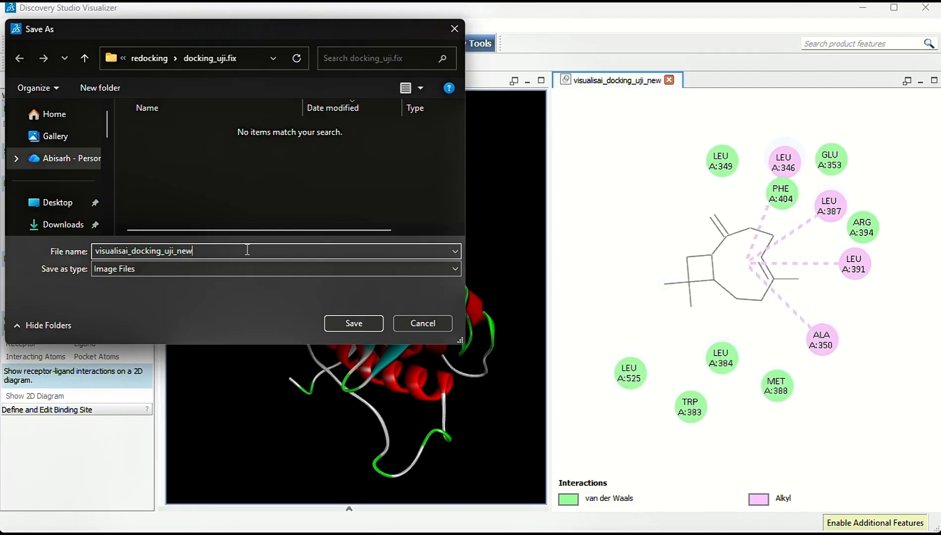
type(".2")
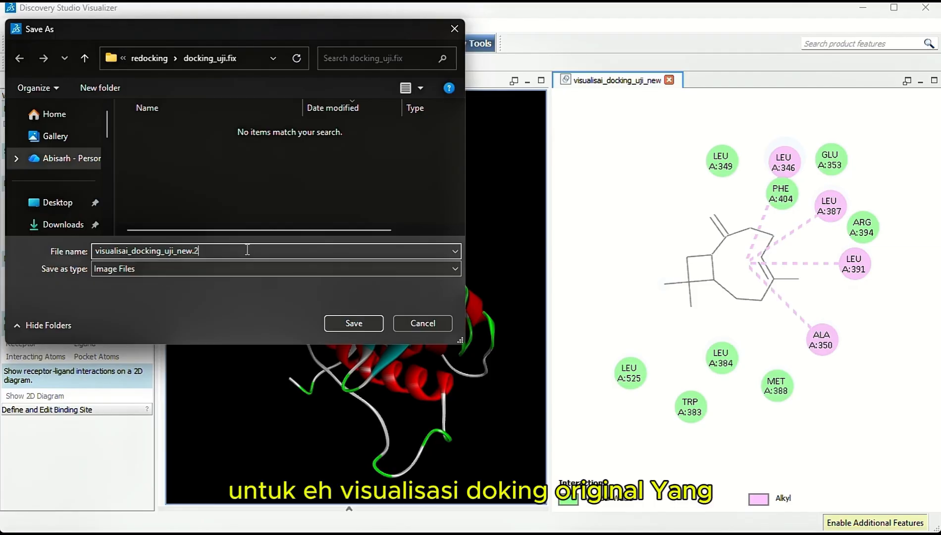
type("D")
scroll(76, 190, "down", 3)
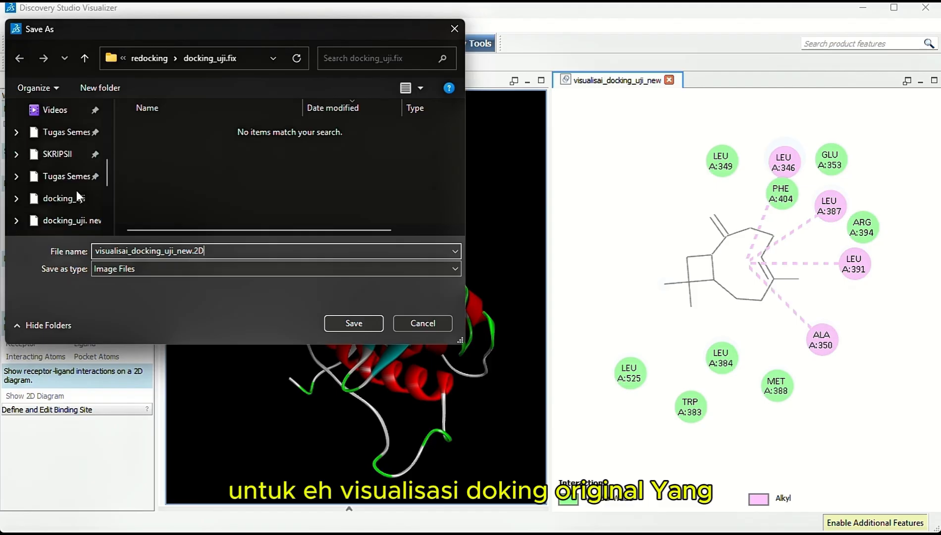
left_click(68, 219)
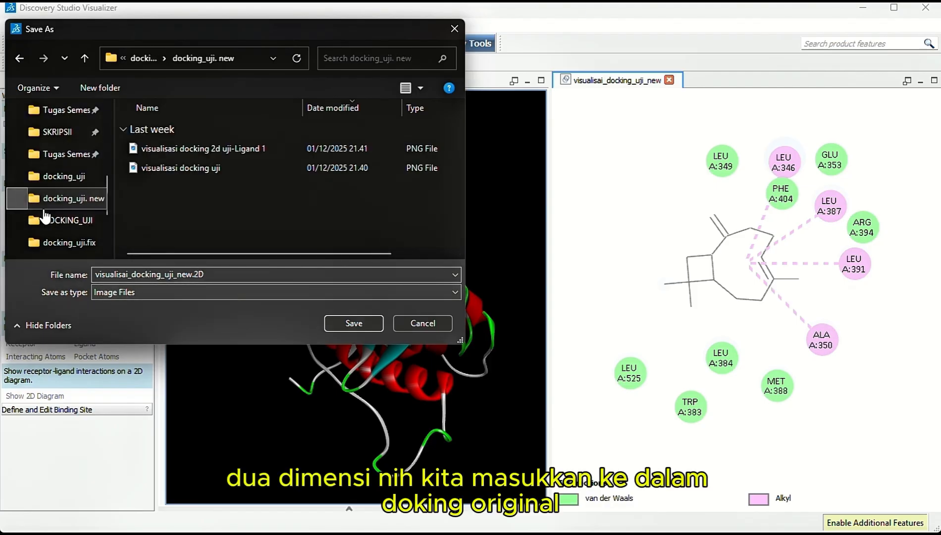
left_click(59, 242)
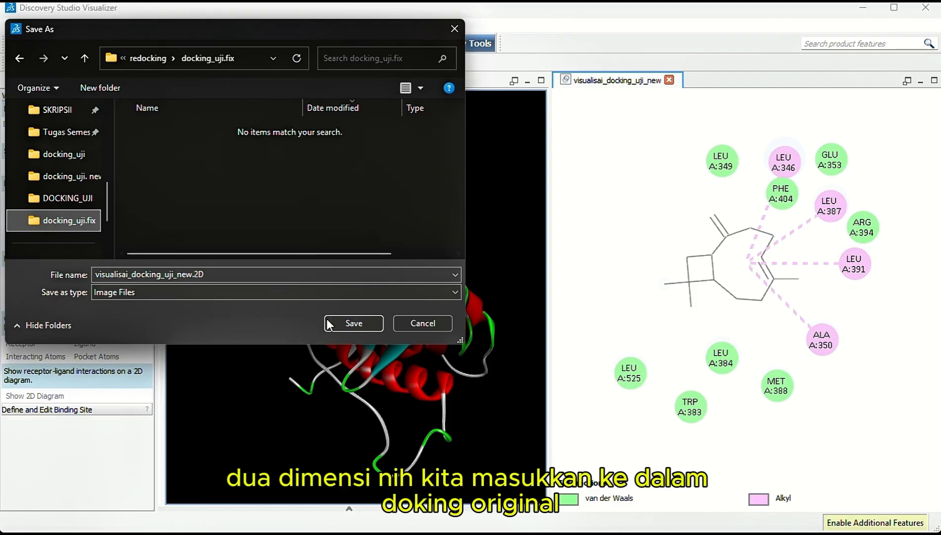
left_click(354, 322)
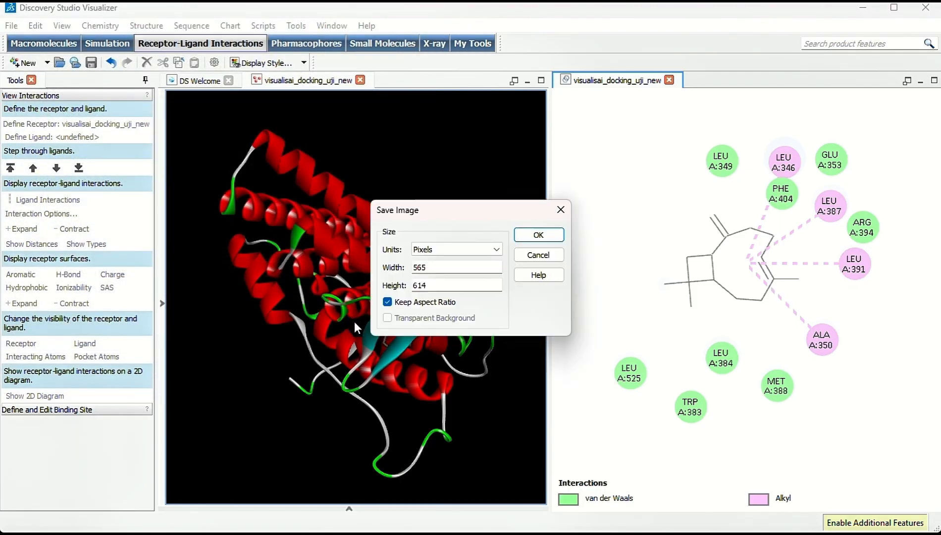
left_click(531, 237)
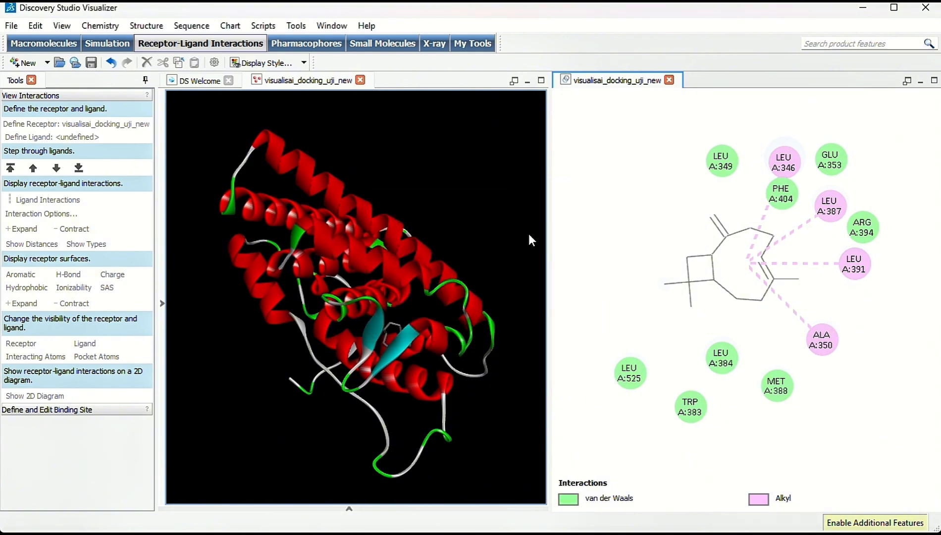